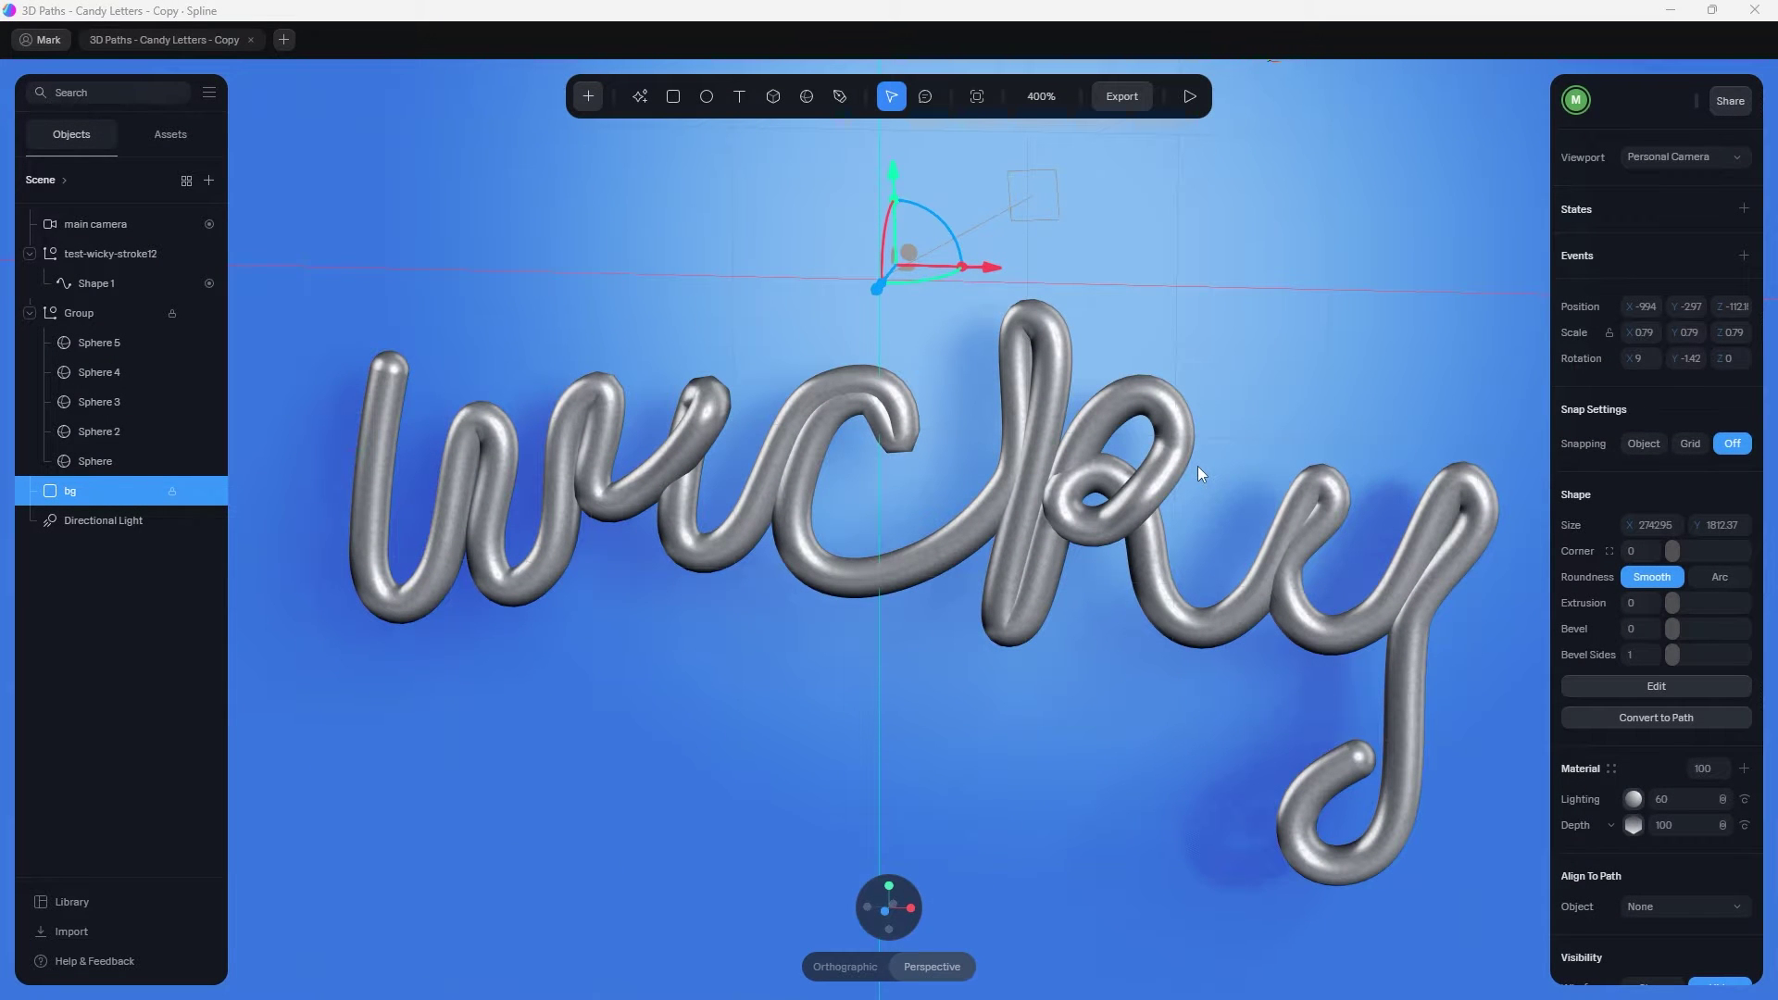
{"action": "key", "text": "shift+space"}
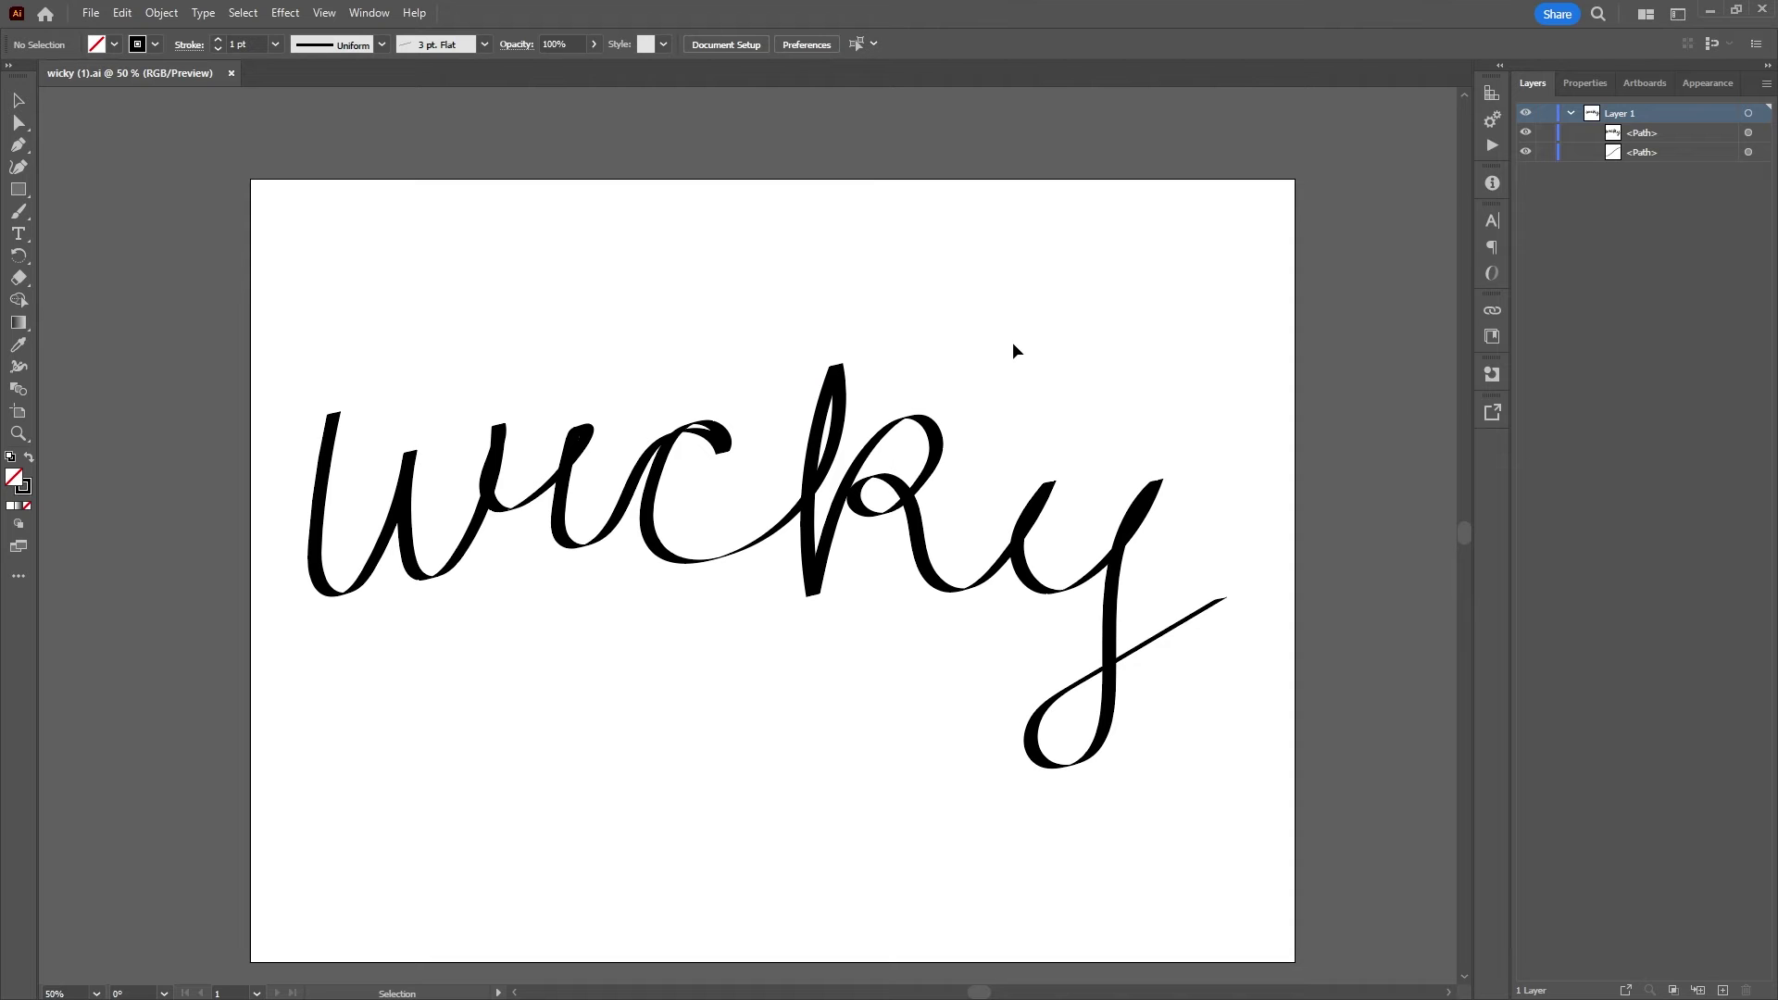
Apply the Basic brush definition to the handwritten wicky path so it becomes a plain, uniform stroke.
{"action": "left_click", "coordinate": [719, 442]}
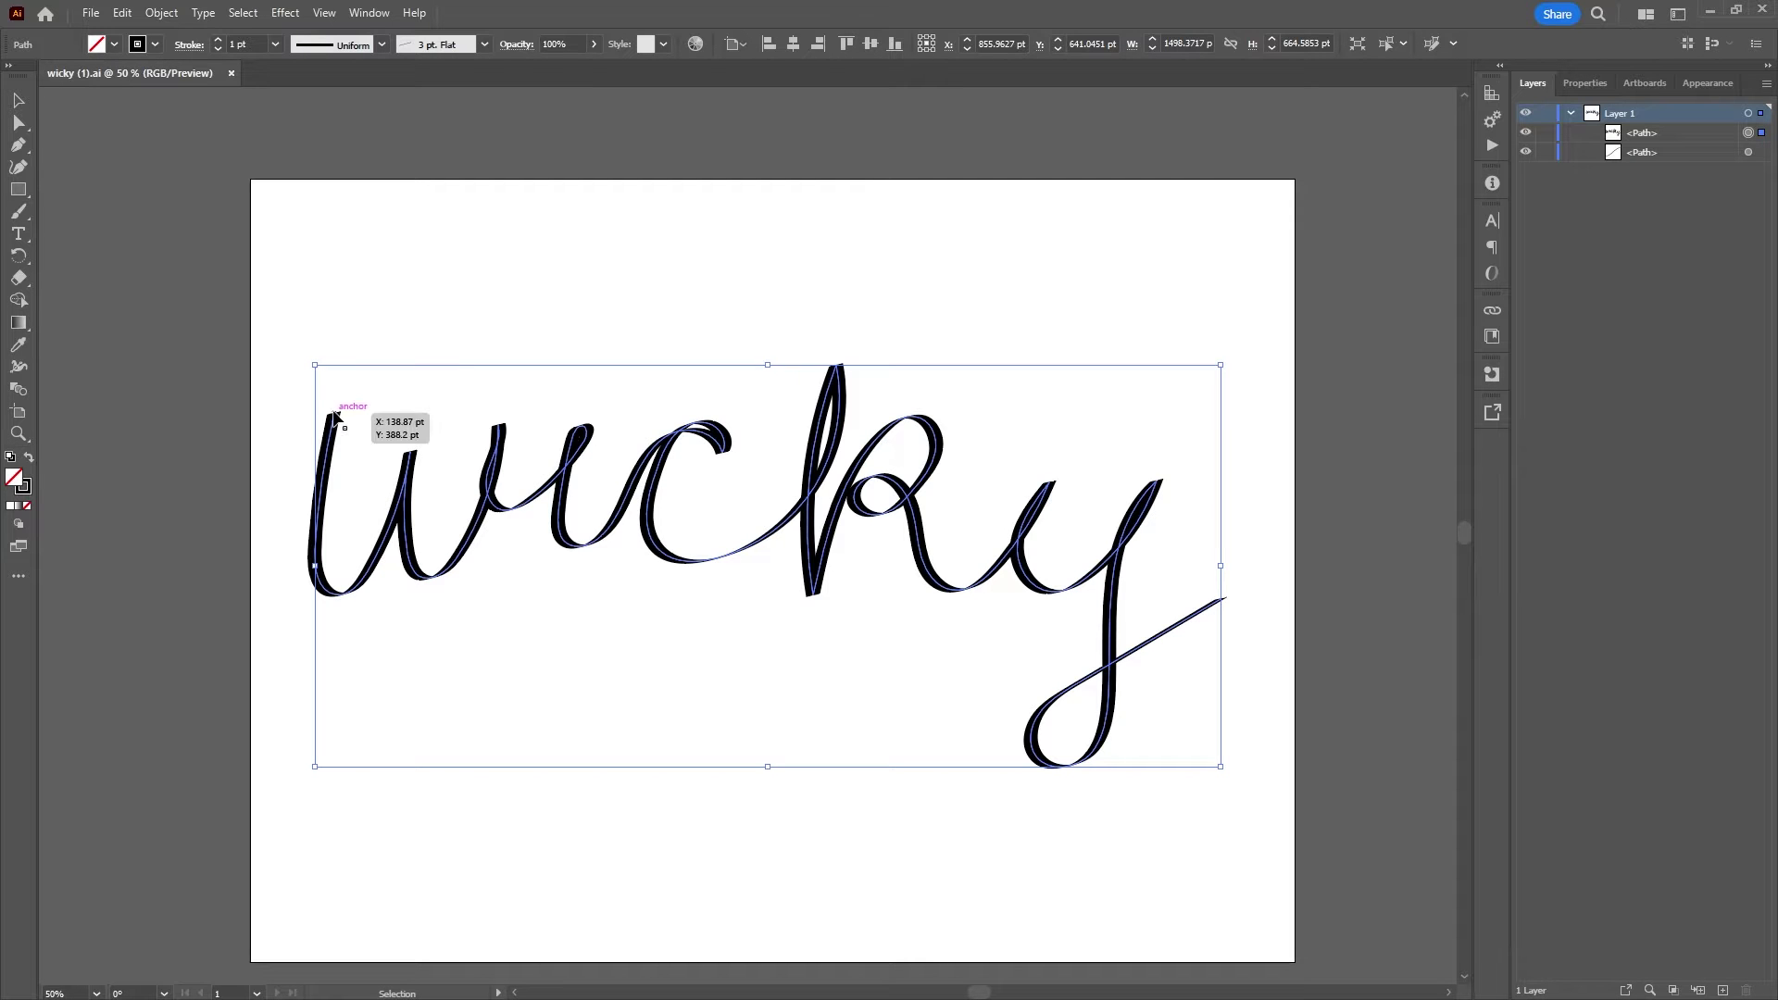
{"action": "scroll", "coordinate": [348, 546], "scroll_direction": "up", "scroll_amount": 2}
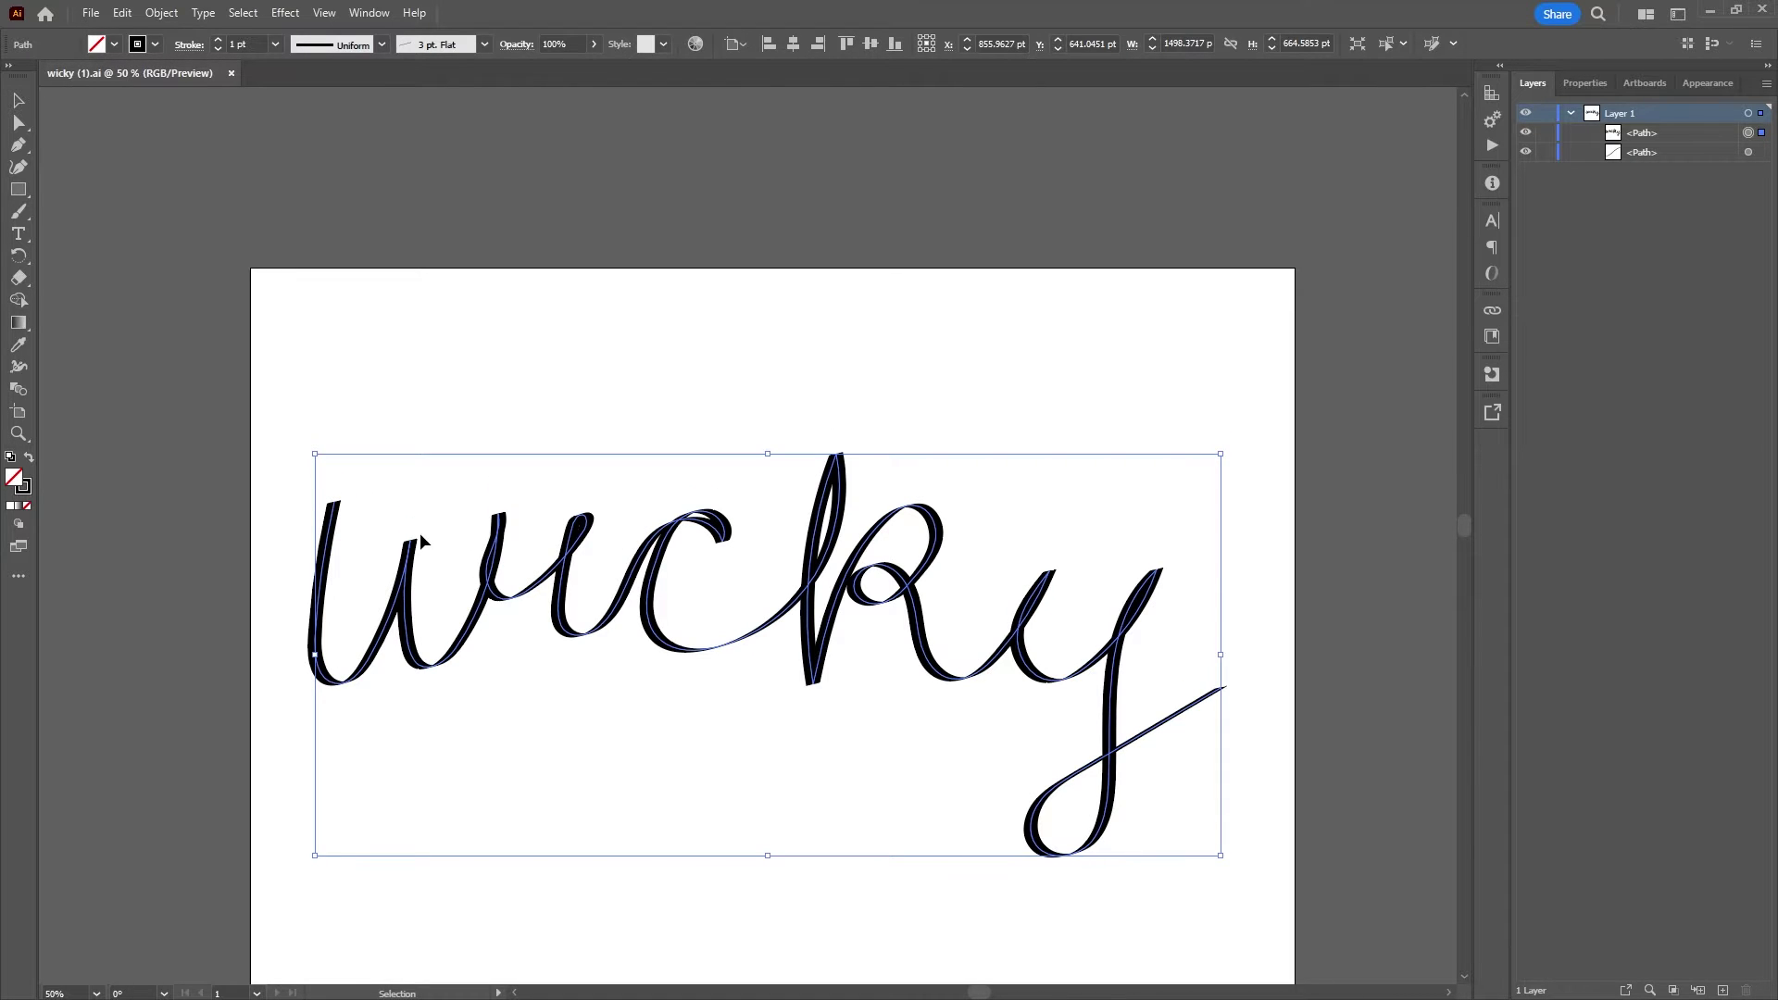
{"action": "key", "text": "a"}
{"action": "key", "text": "ctrl+equal"}
{"action": "key", "text": "v"}
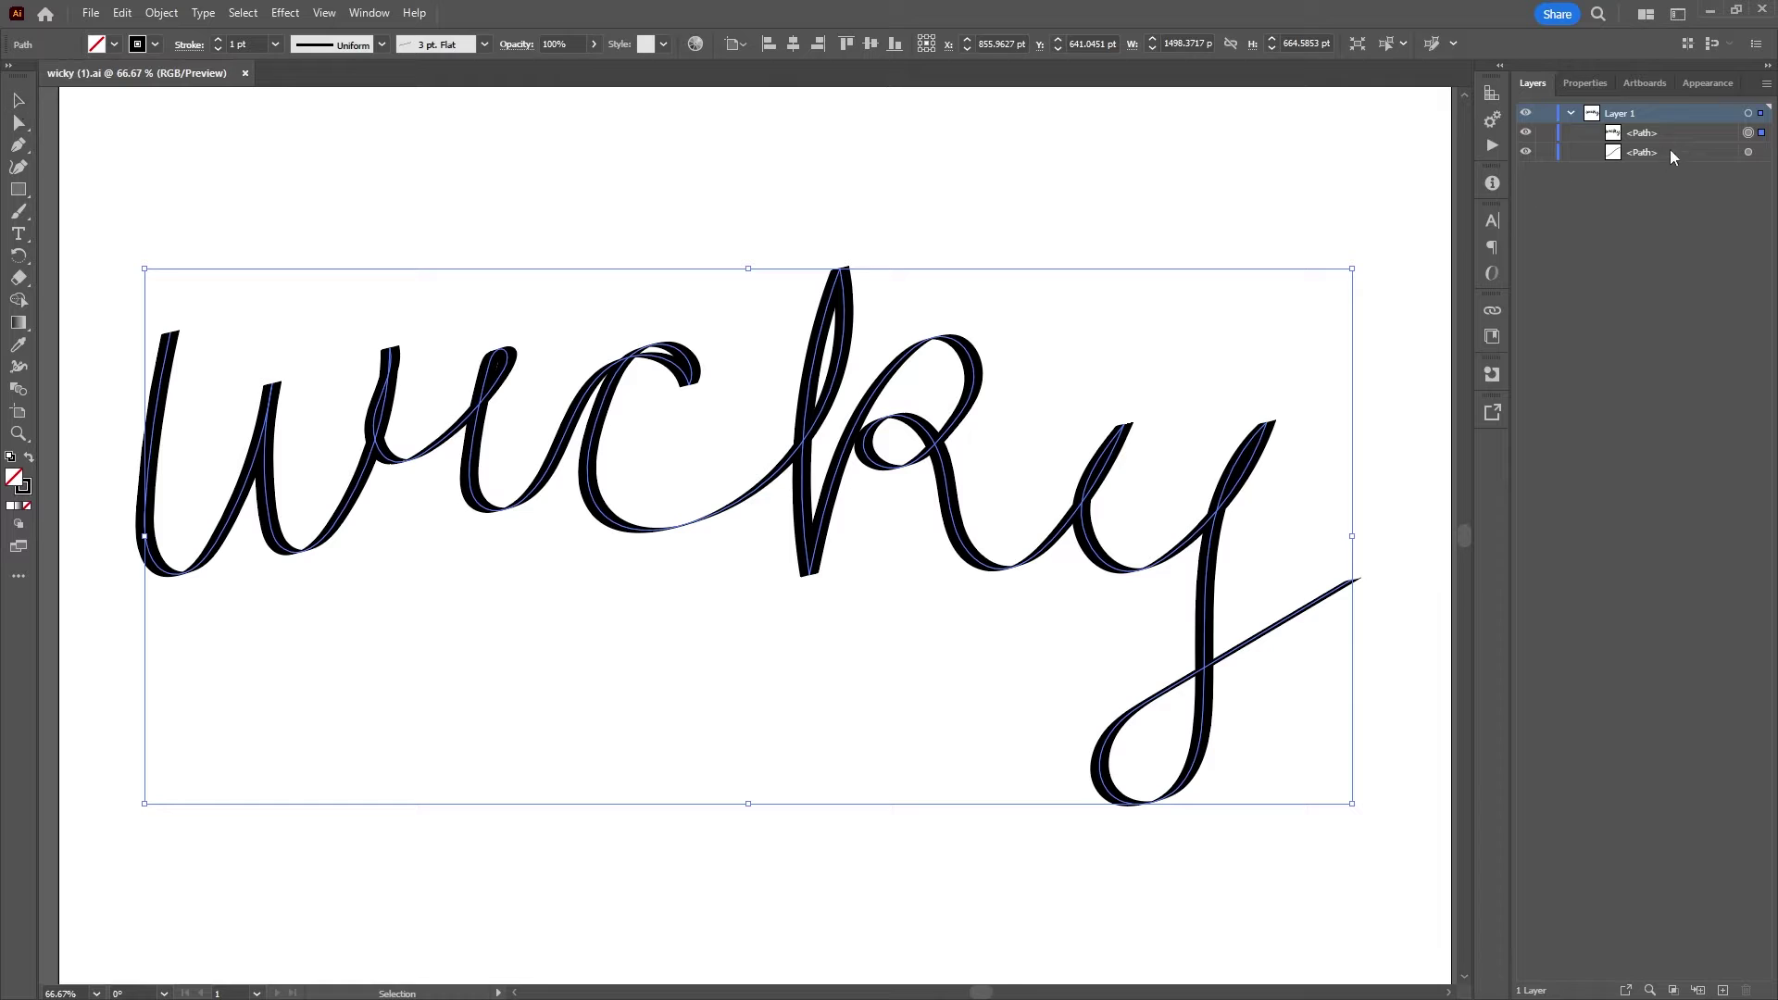
{"action": "left_click", "coordinate": [426, 48]}
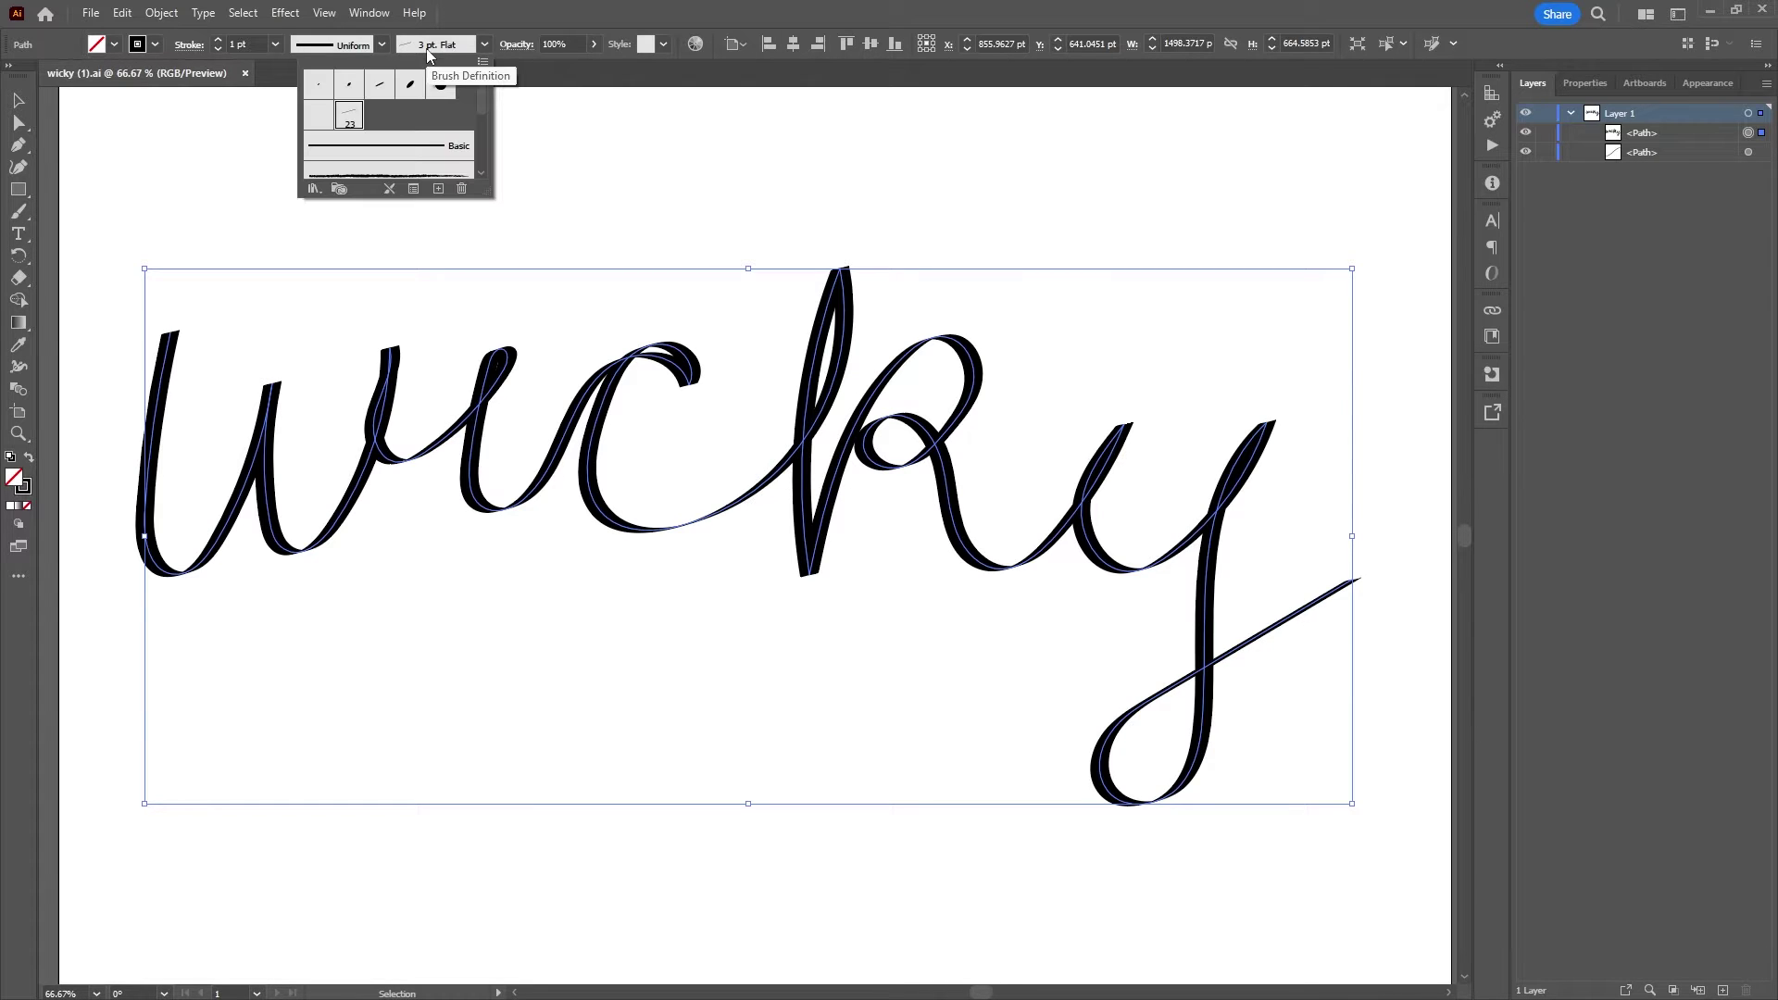
{"action": "left_click", "coordinate": [420, 146]}
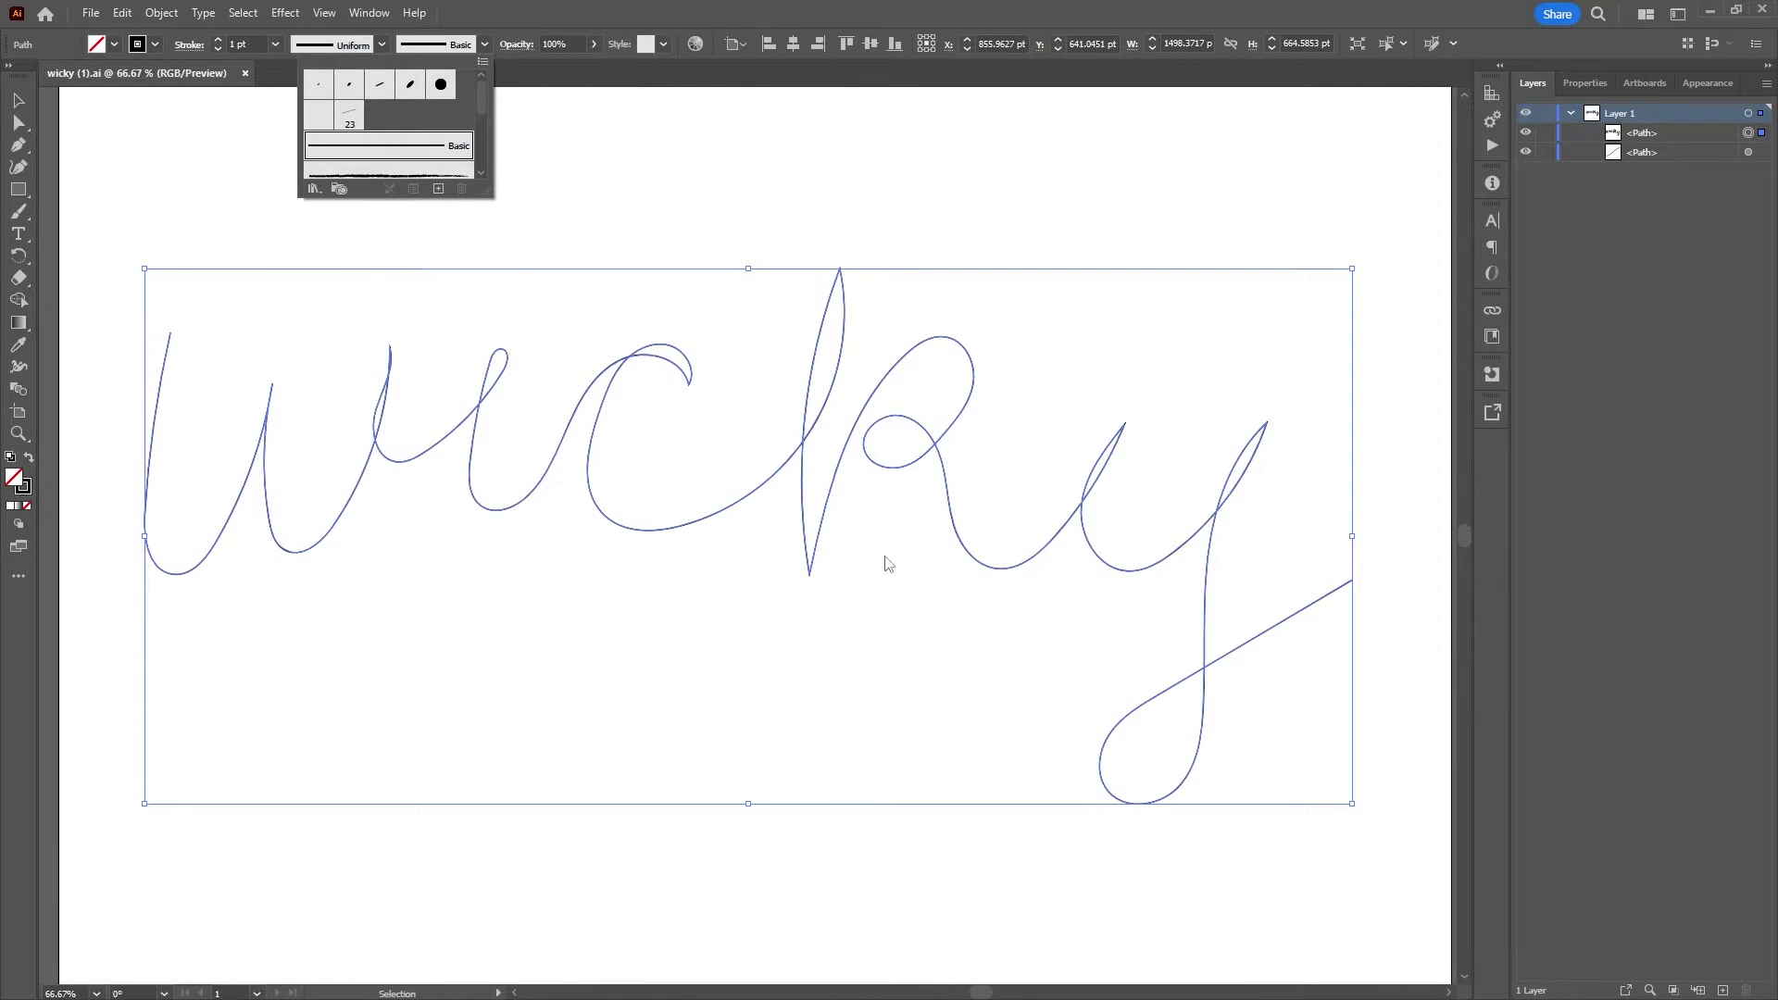
{"action": "left_click", "coordinate": [611, 204]}
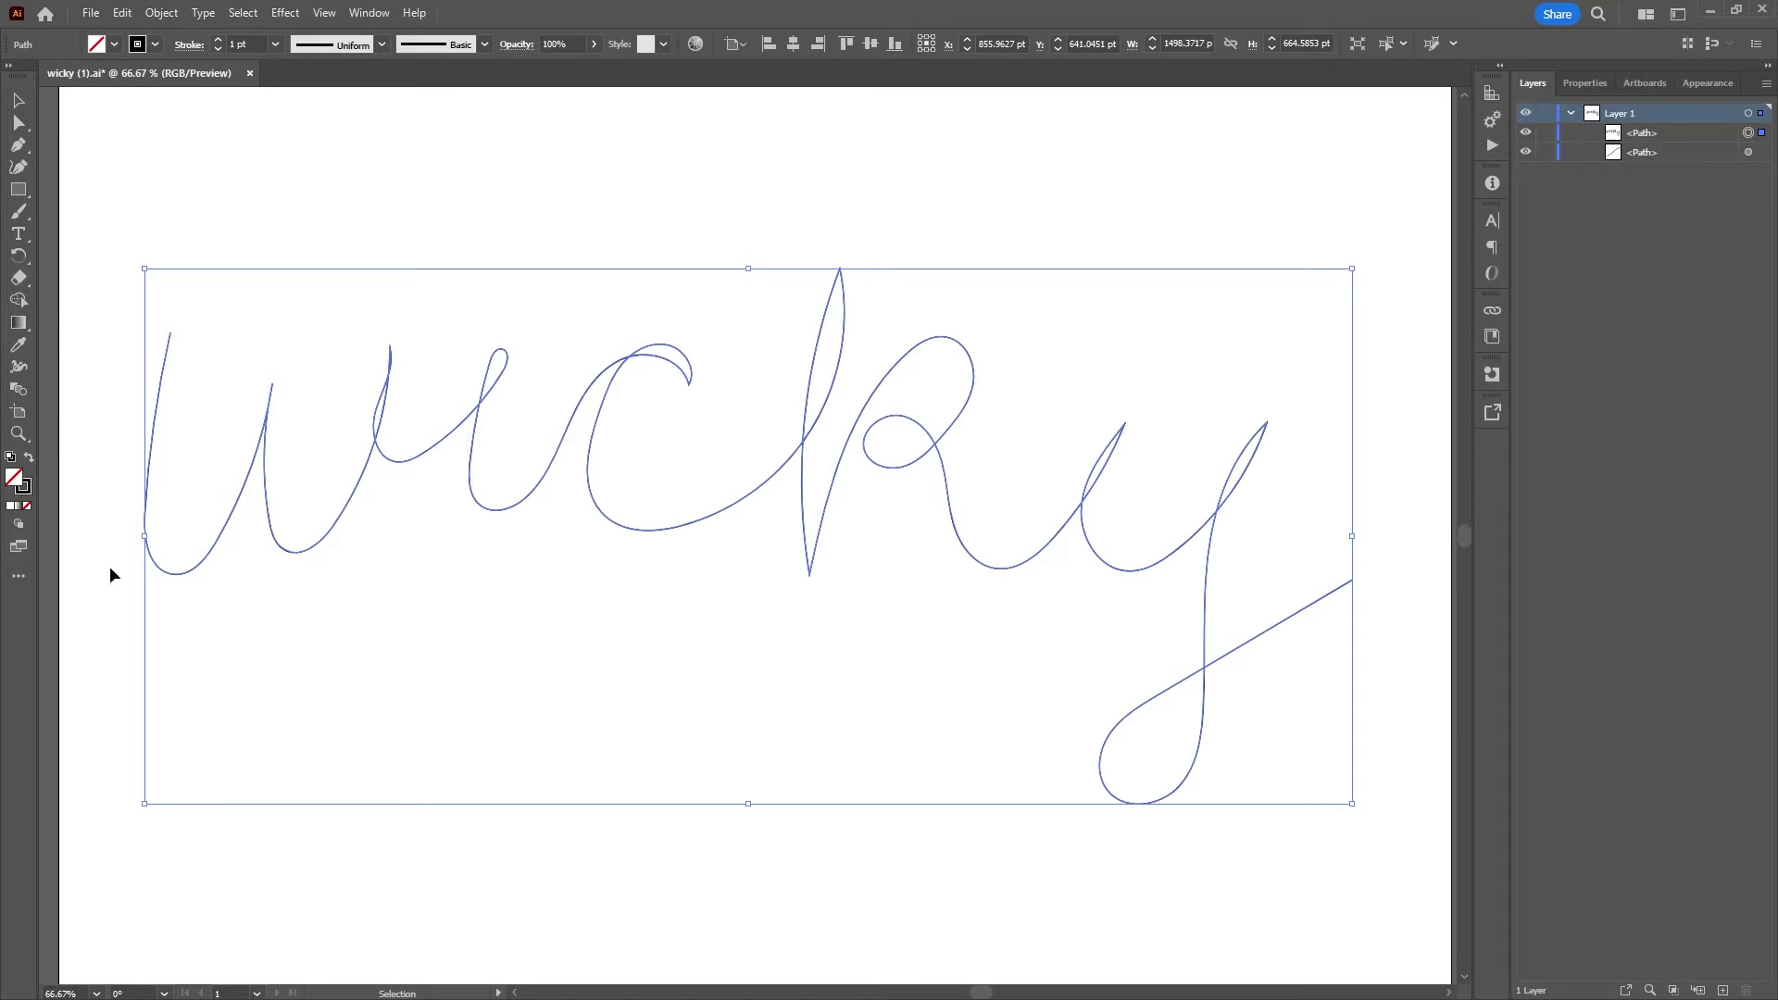
Export the artwork to the Downloads folder as an SVG named test-wicky-stroke13, using internal CSS styling and one decimal place.
{"action": "left_click", "coordinate": [91, 12]}
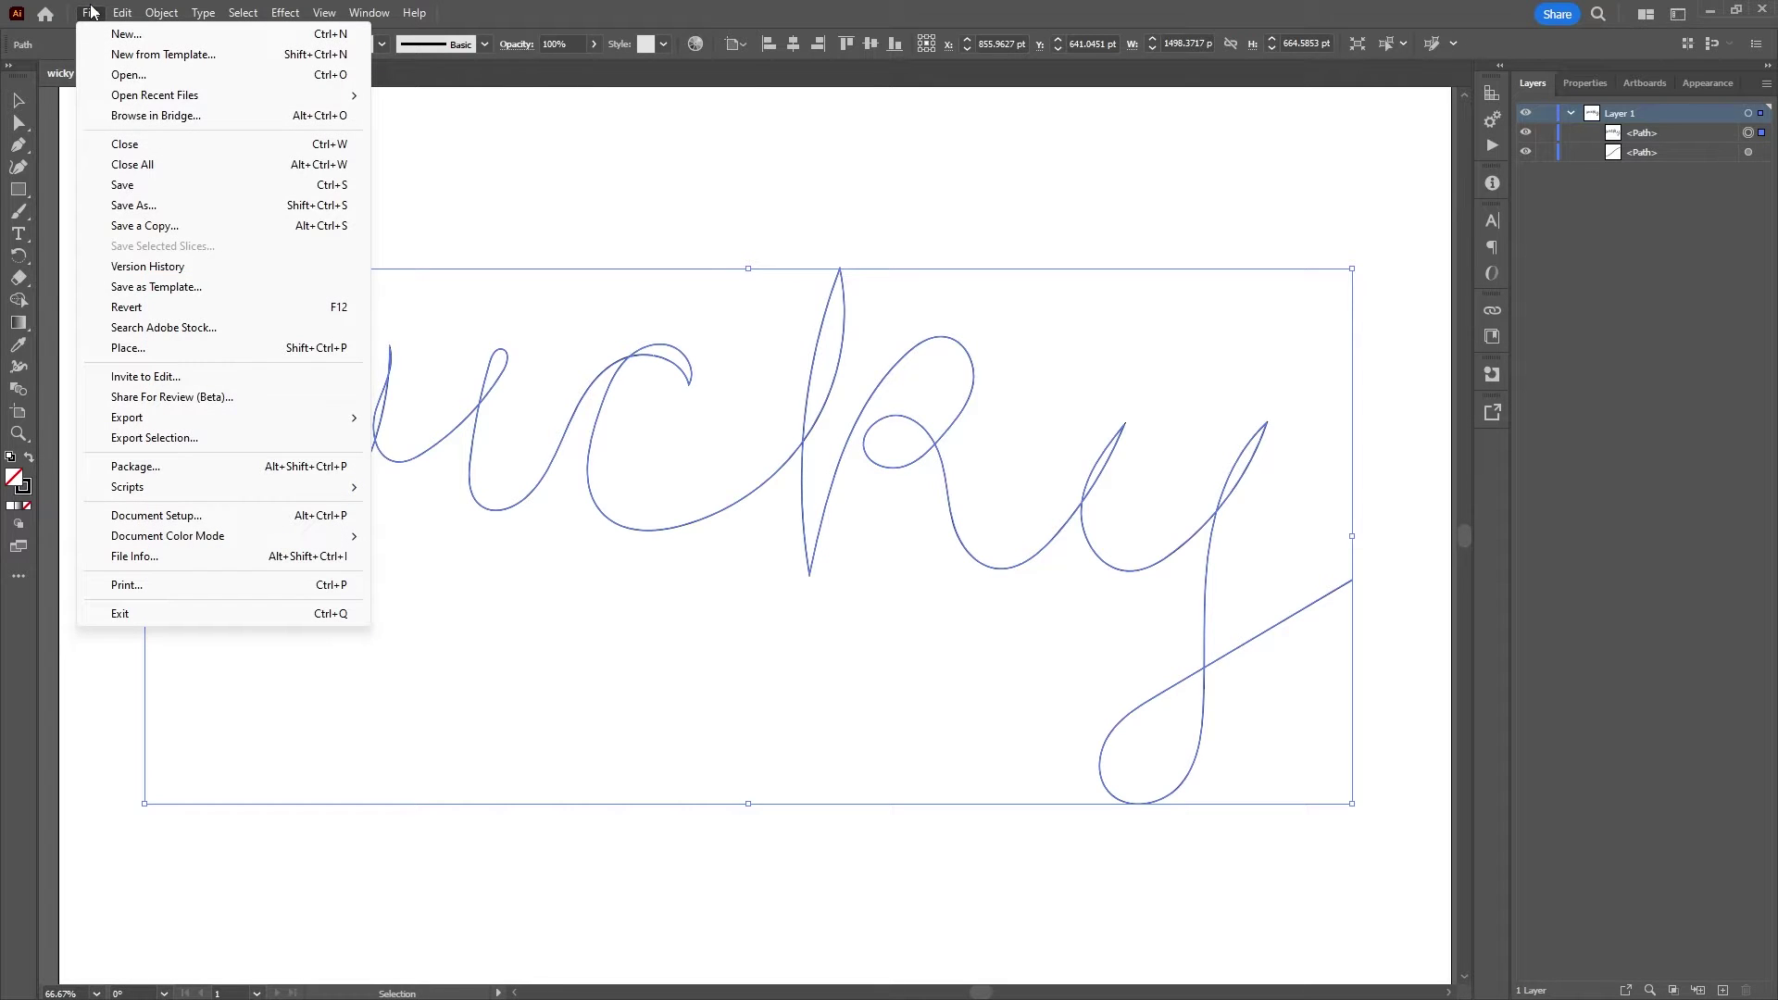
{"action": "mouse_move", "coordinate": [306, 417]}
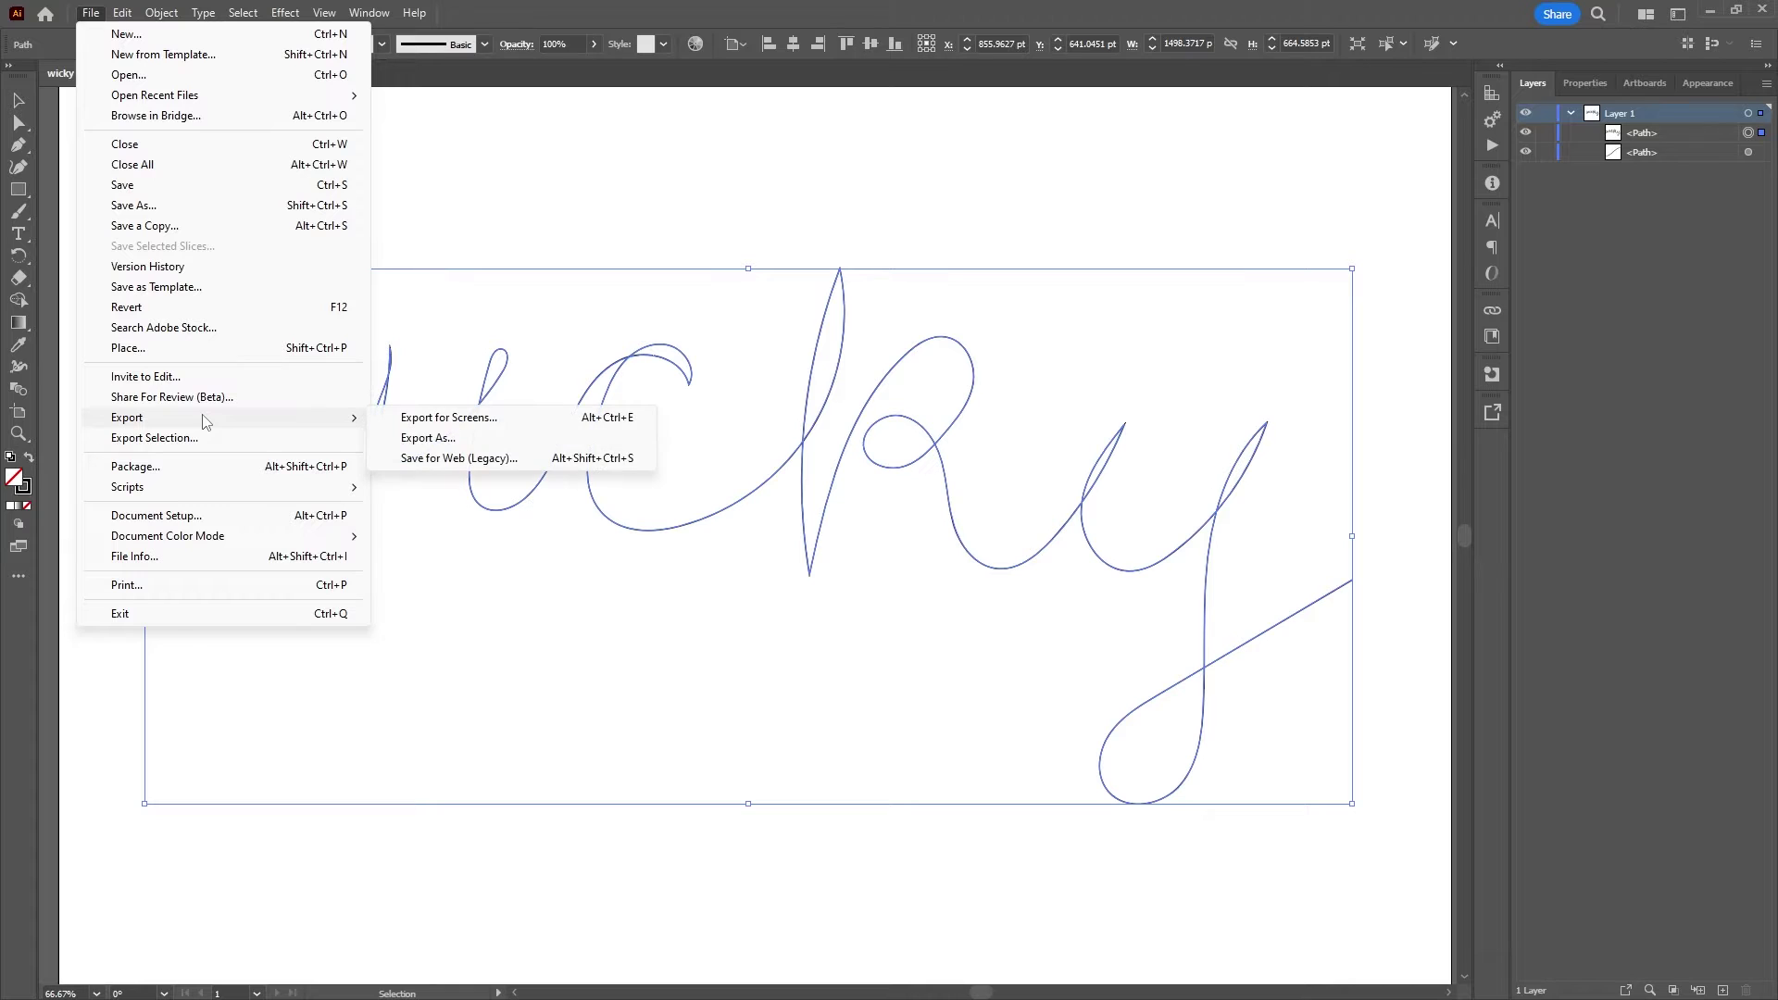
{"action": "left_click", "coordinate": [460, 444]}
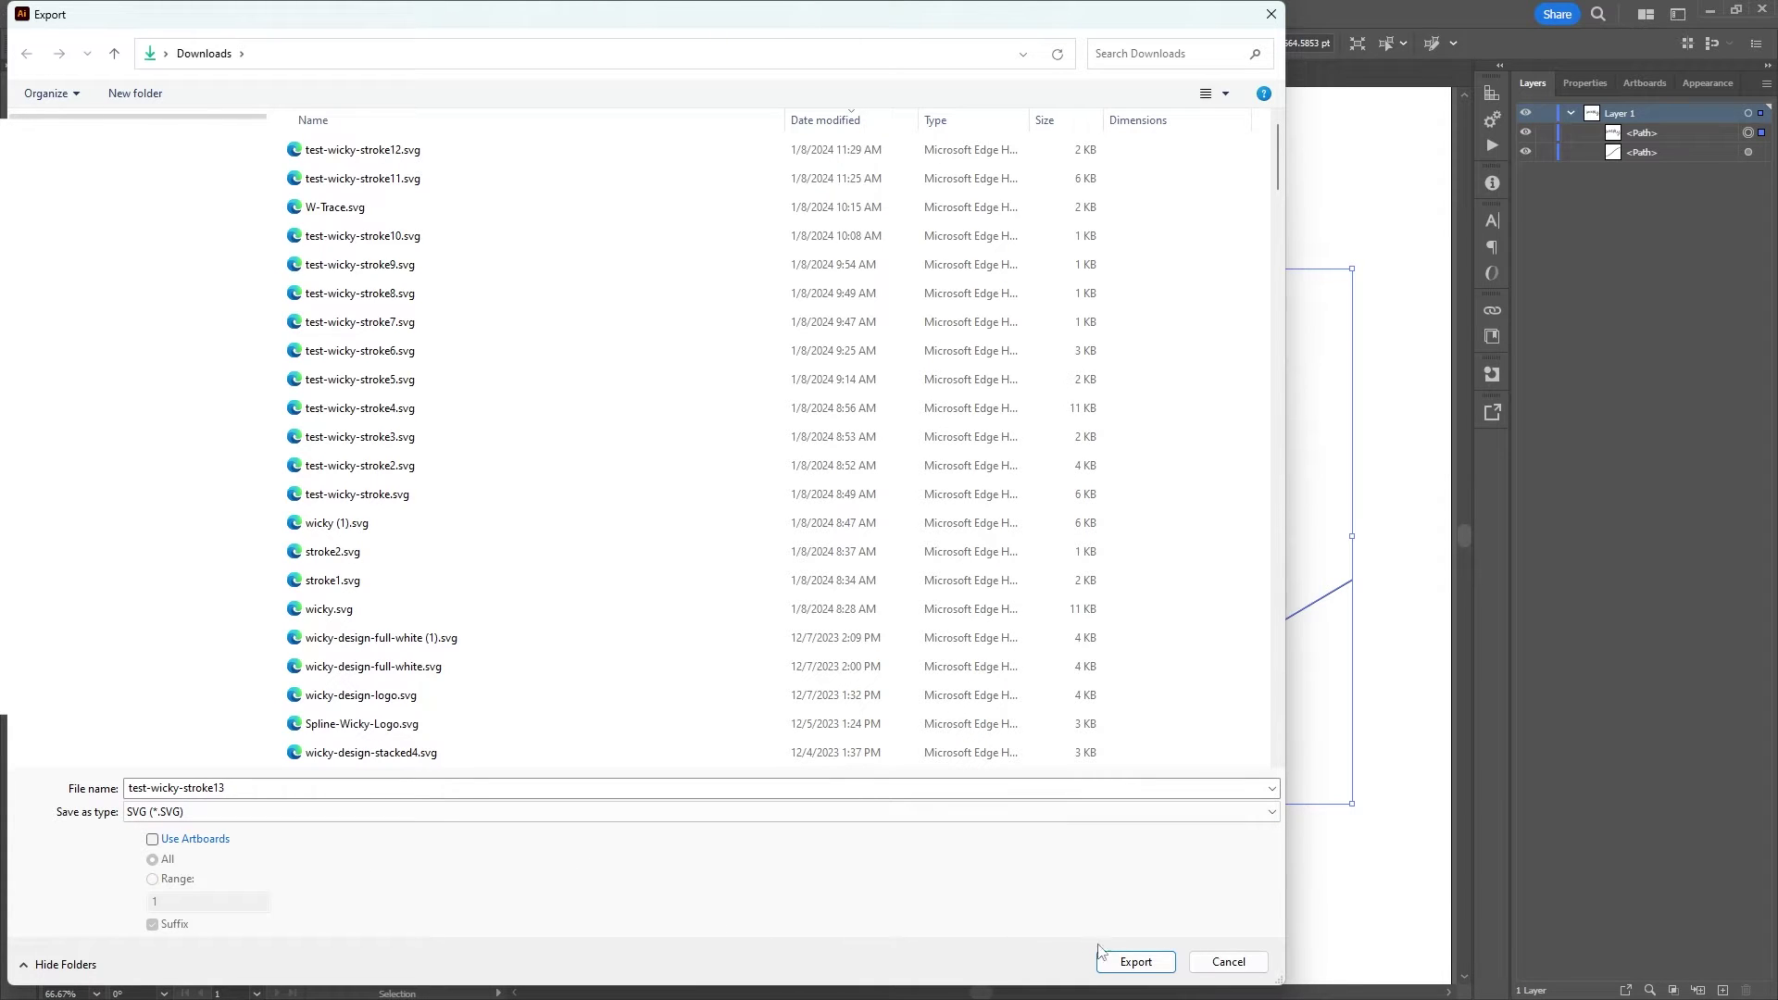
{"action": "left_click", "coordinate": [1129, 969]}
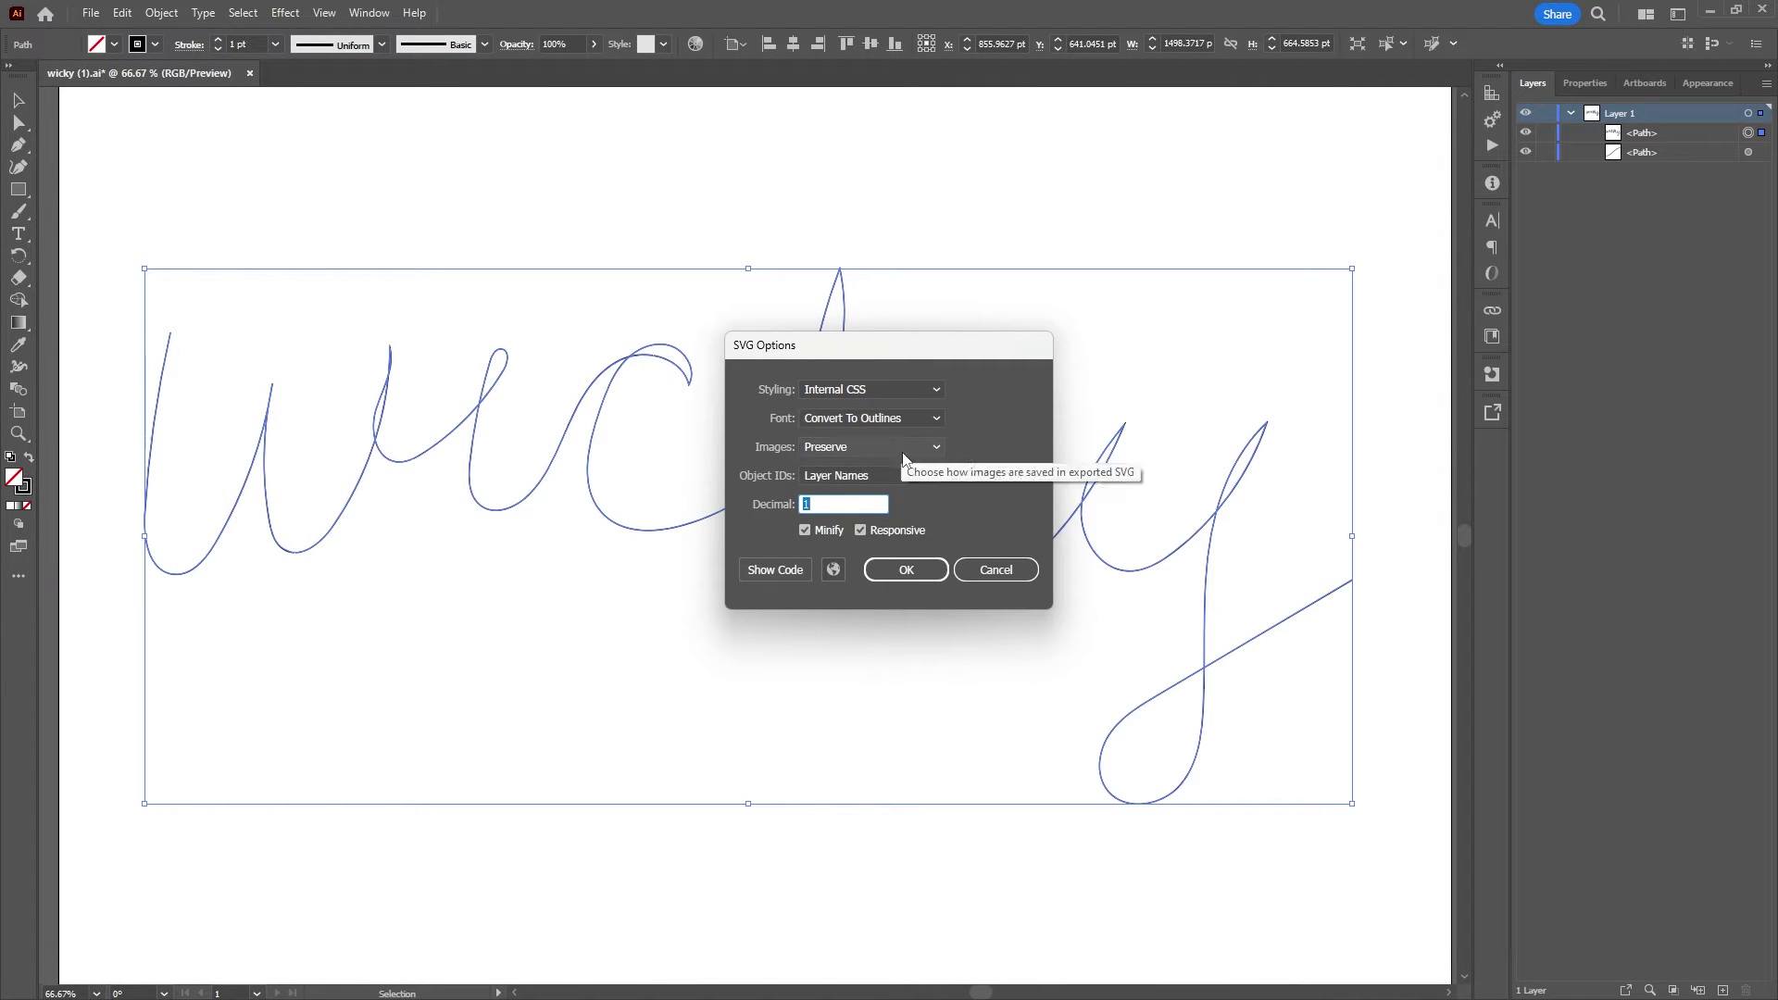
{"action": "left_click", "coordinate": [907, 571]}
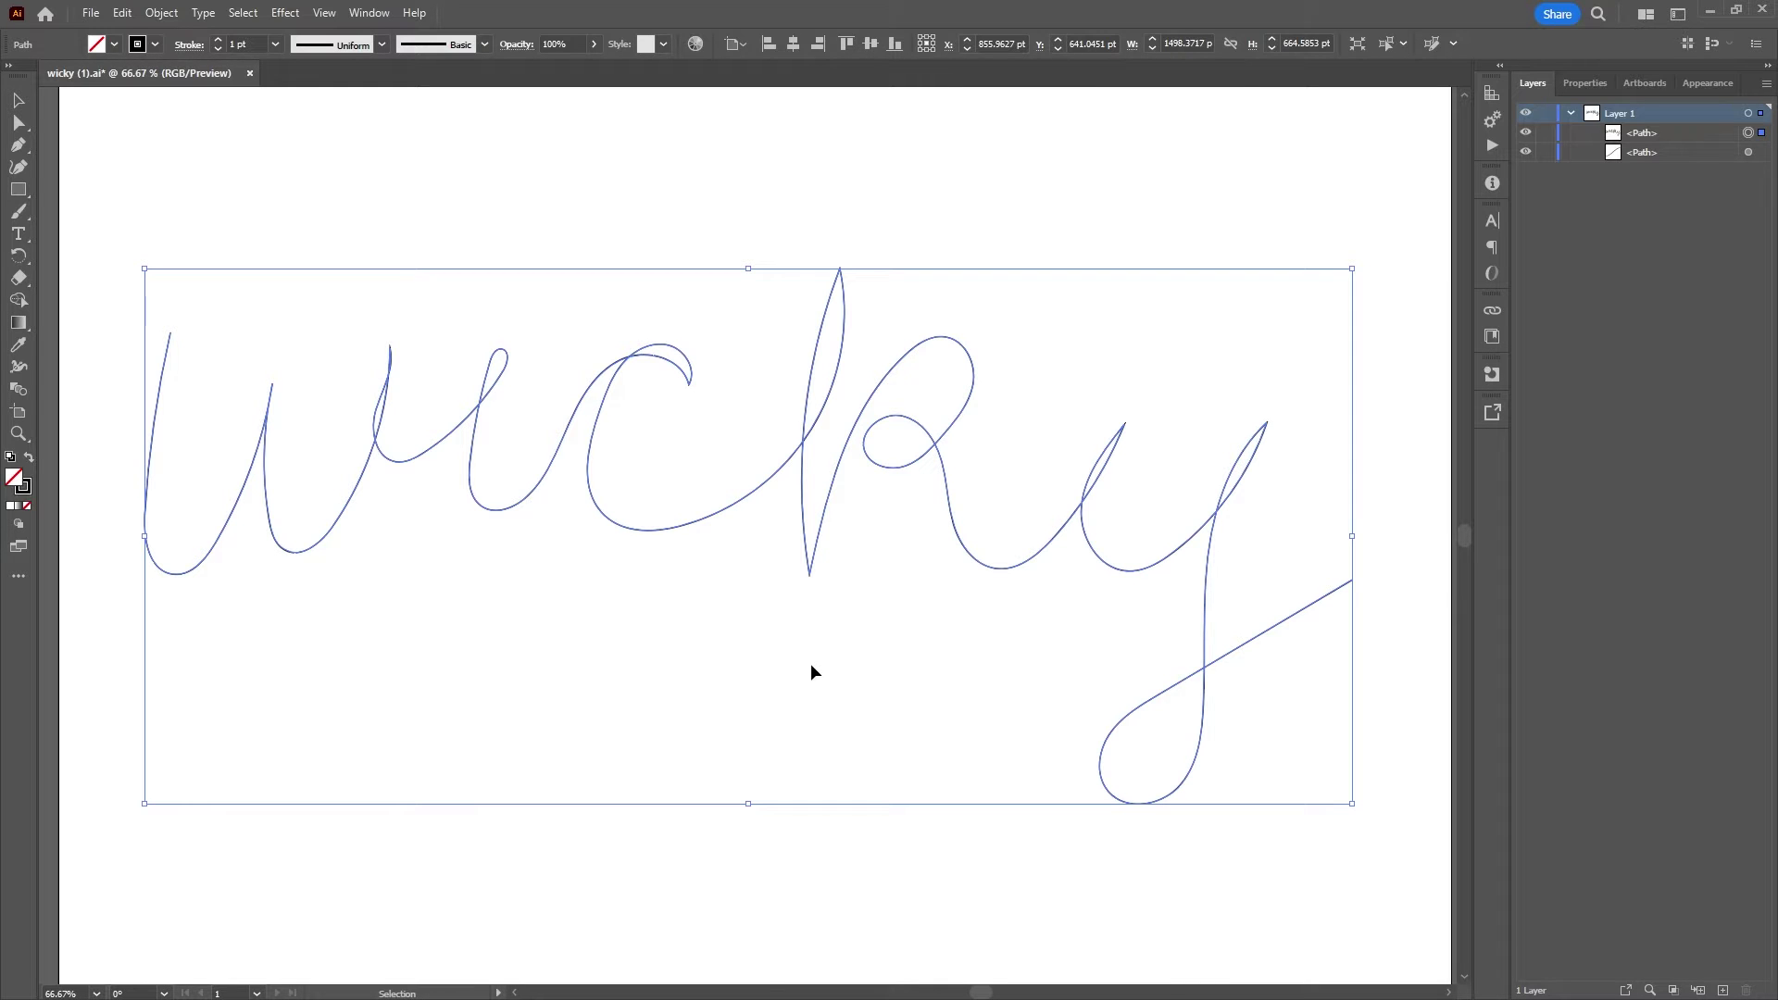
Switch to Spline and open the 3D Paths - Candy Letters scene from the library.
{"action": "key", "text": "alt+Tab"}
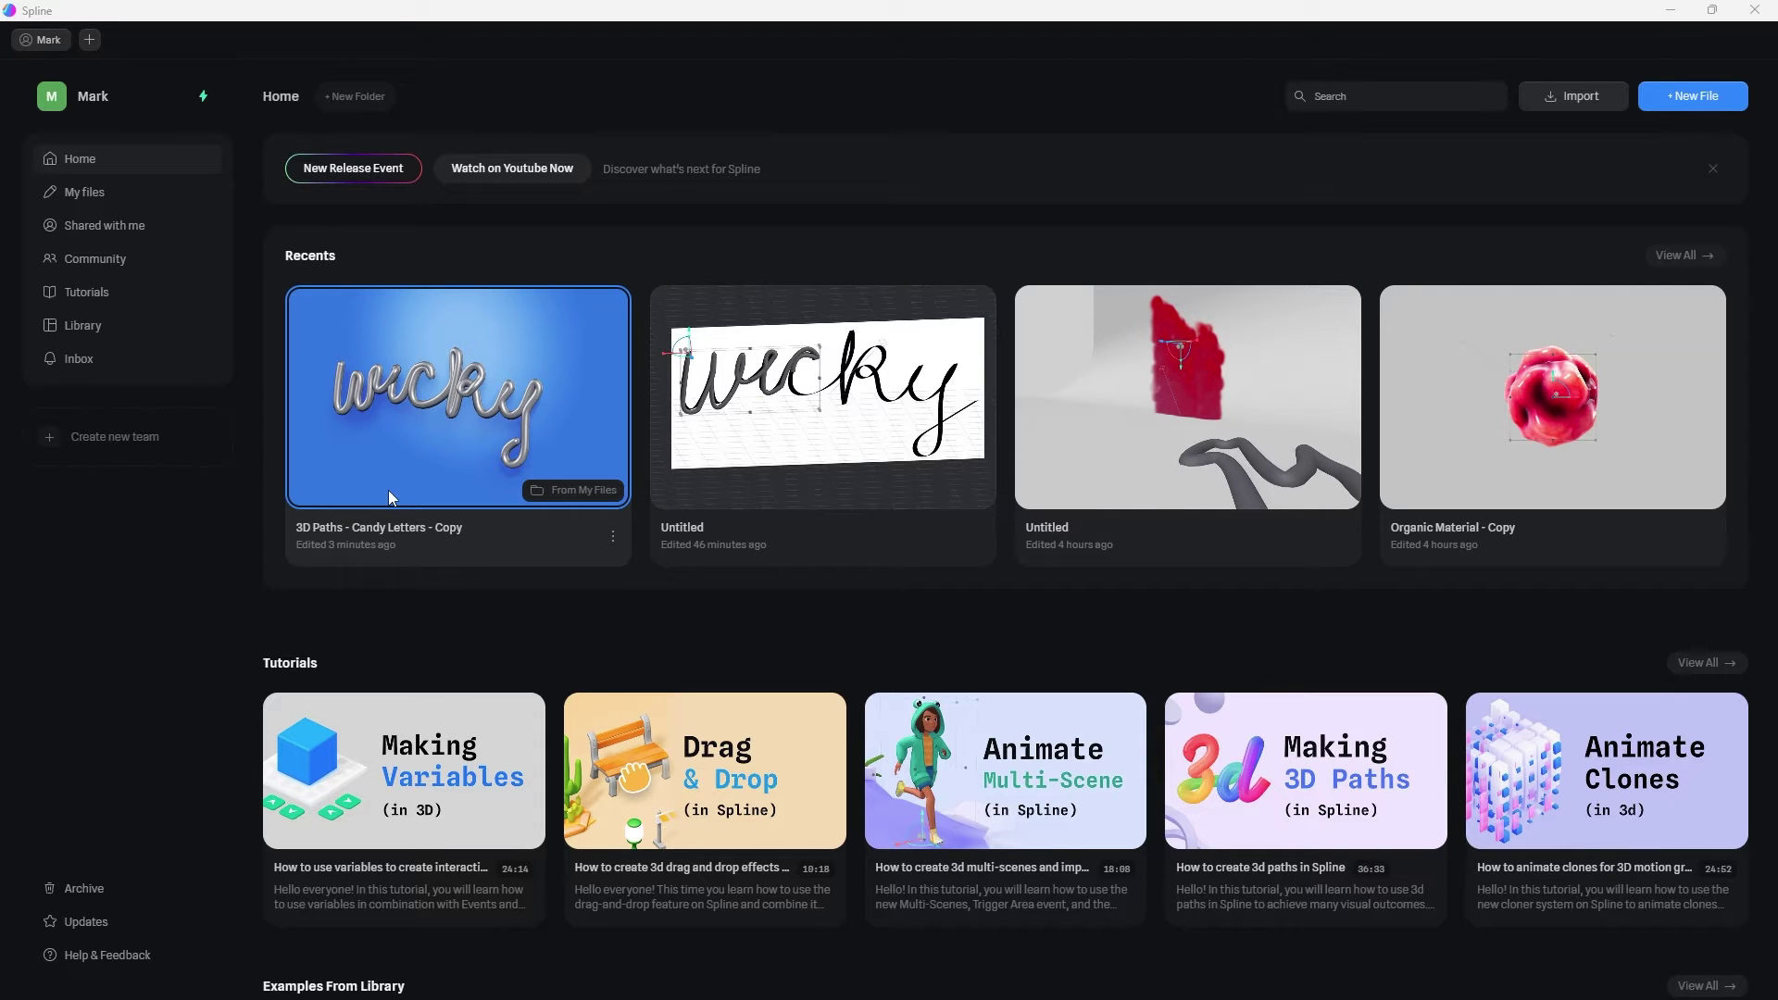
{"action": "left_click", "coordinate": [71, 329]}
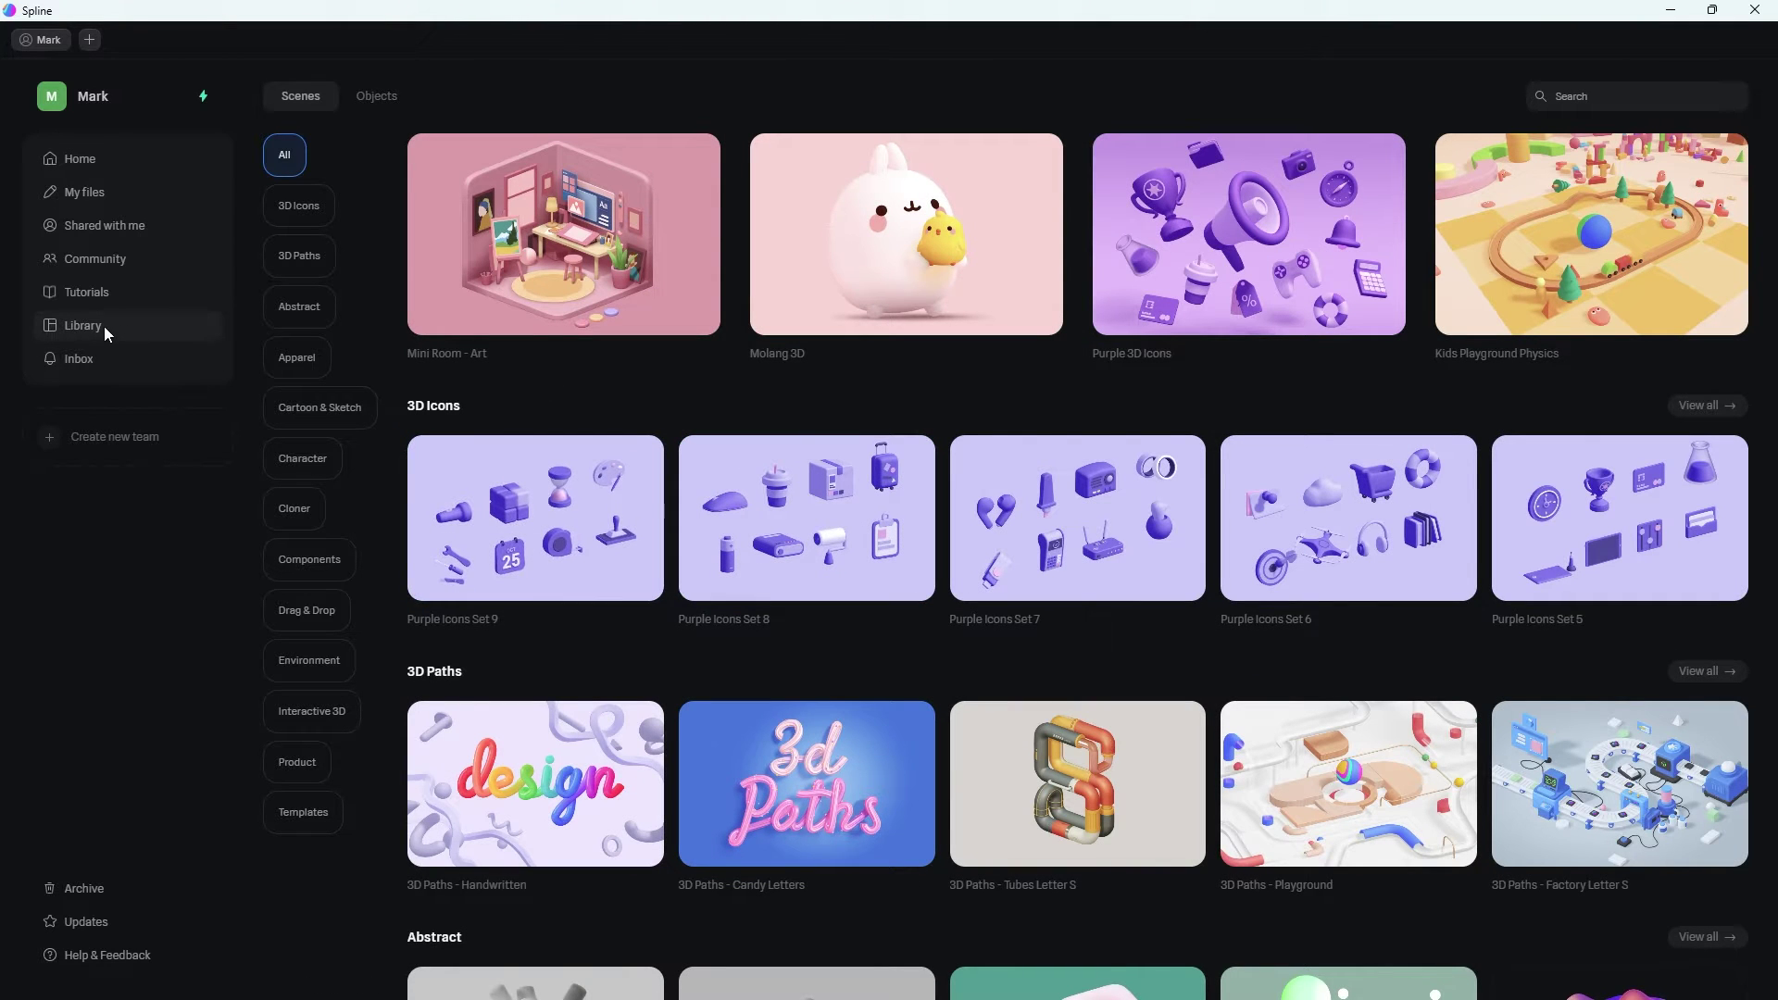
{"action": "scroll", "coordinate": [527, 642], "scroll_direction": "down", "scroll_amount": 2}
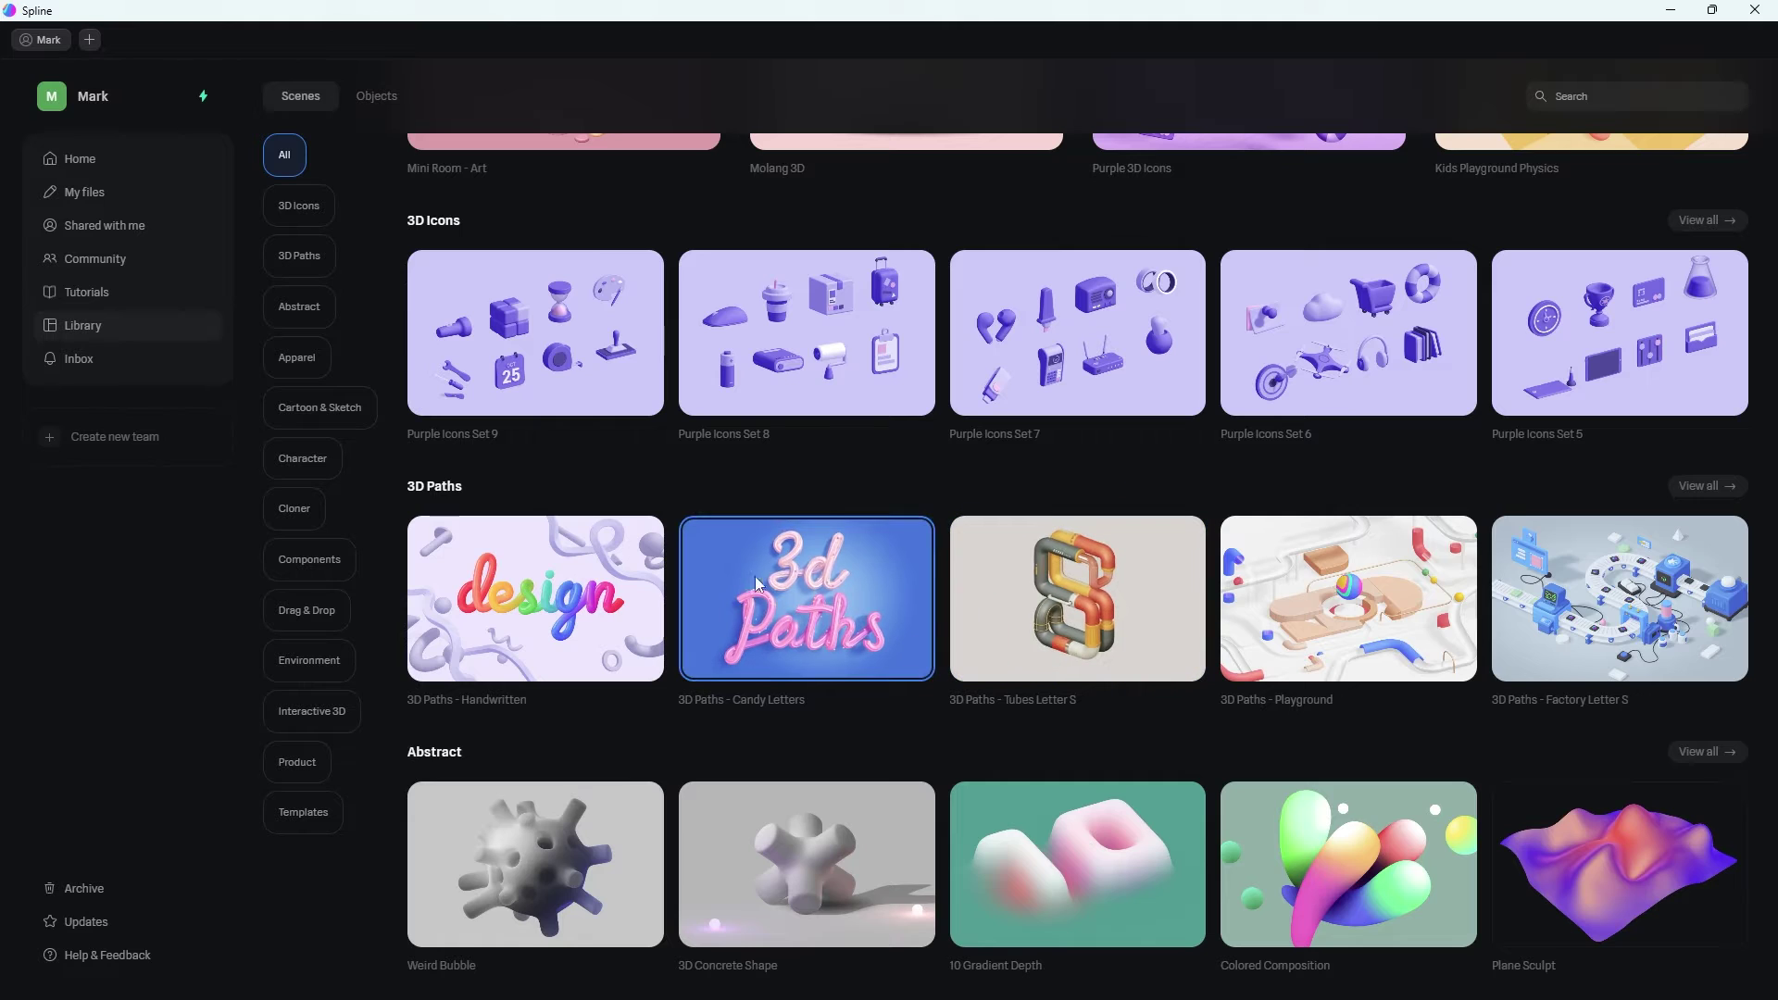
{"action": "left_click", "coordinate": [811, 610]}
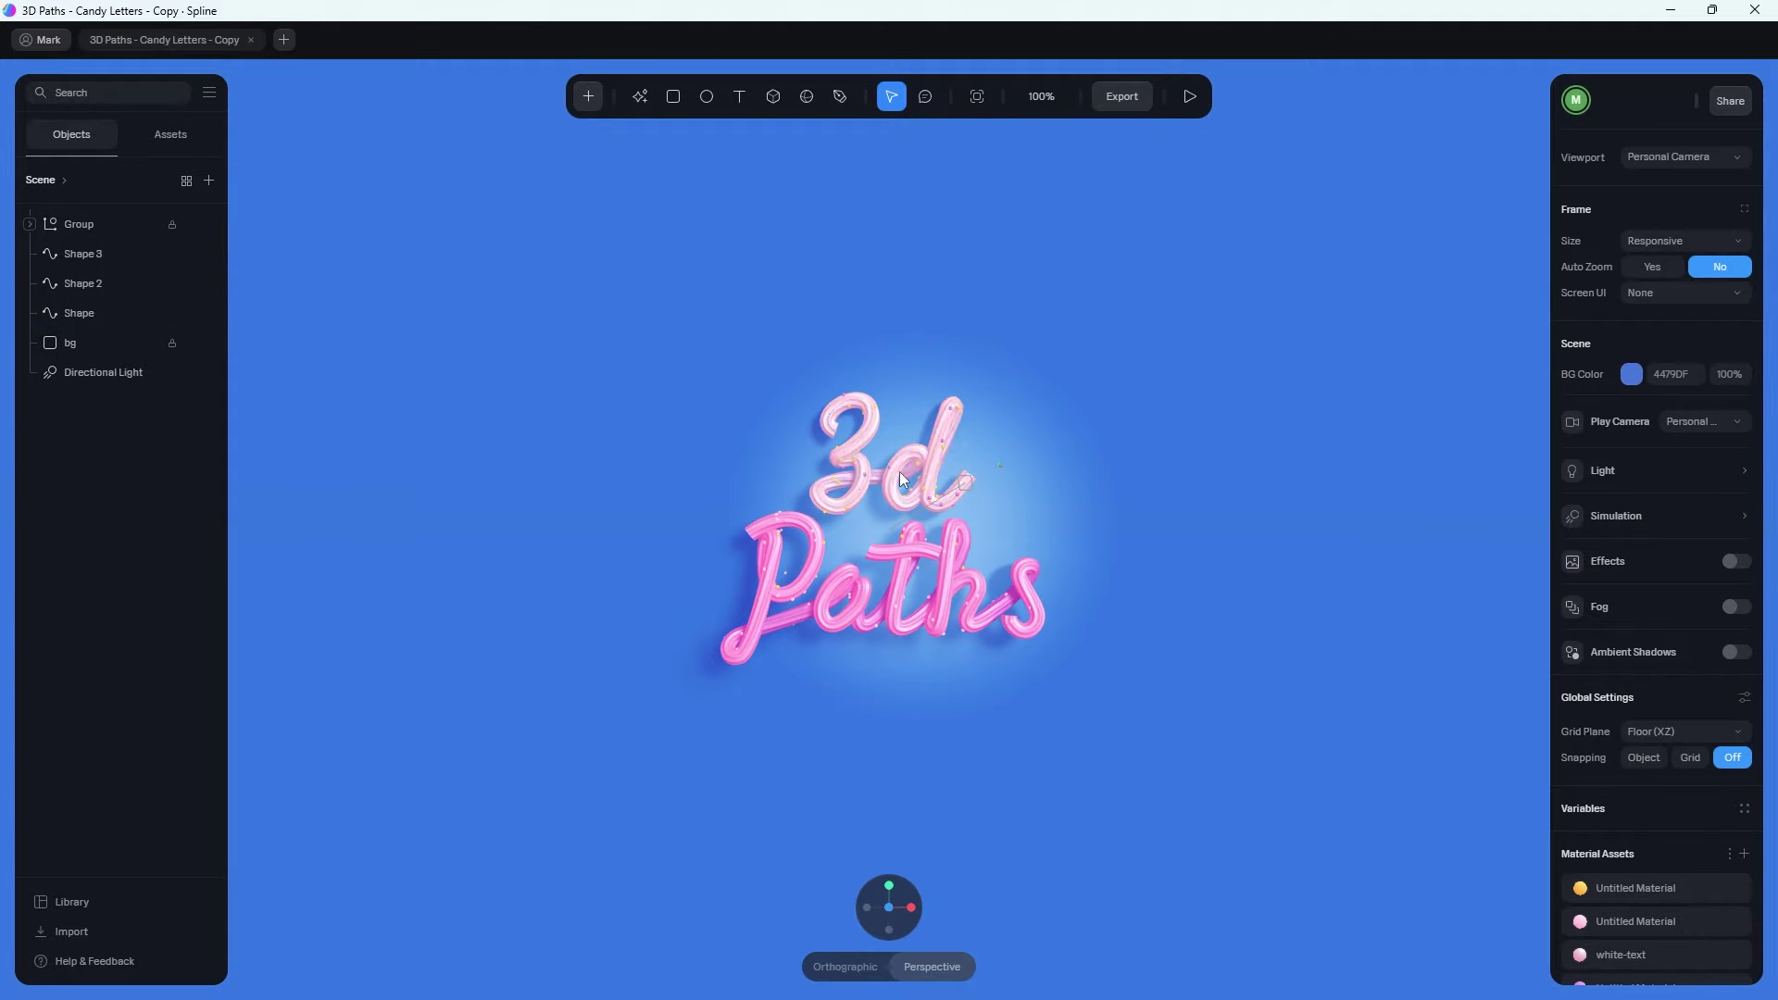
Delete the three path shapes that make up the "3d Paths" lettering from the scene.
{"action": "left_click", "coordinate": [904, 594]}
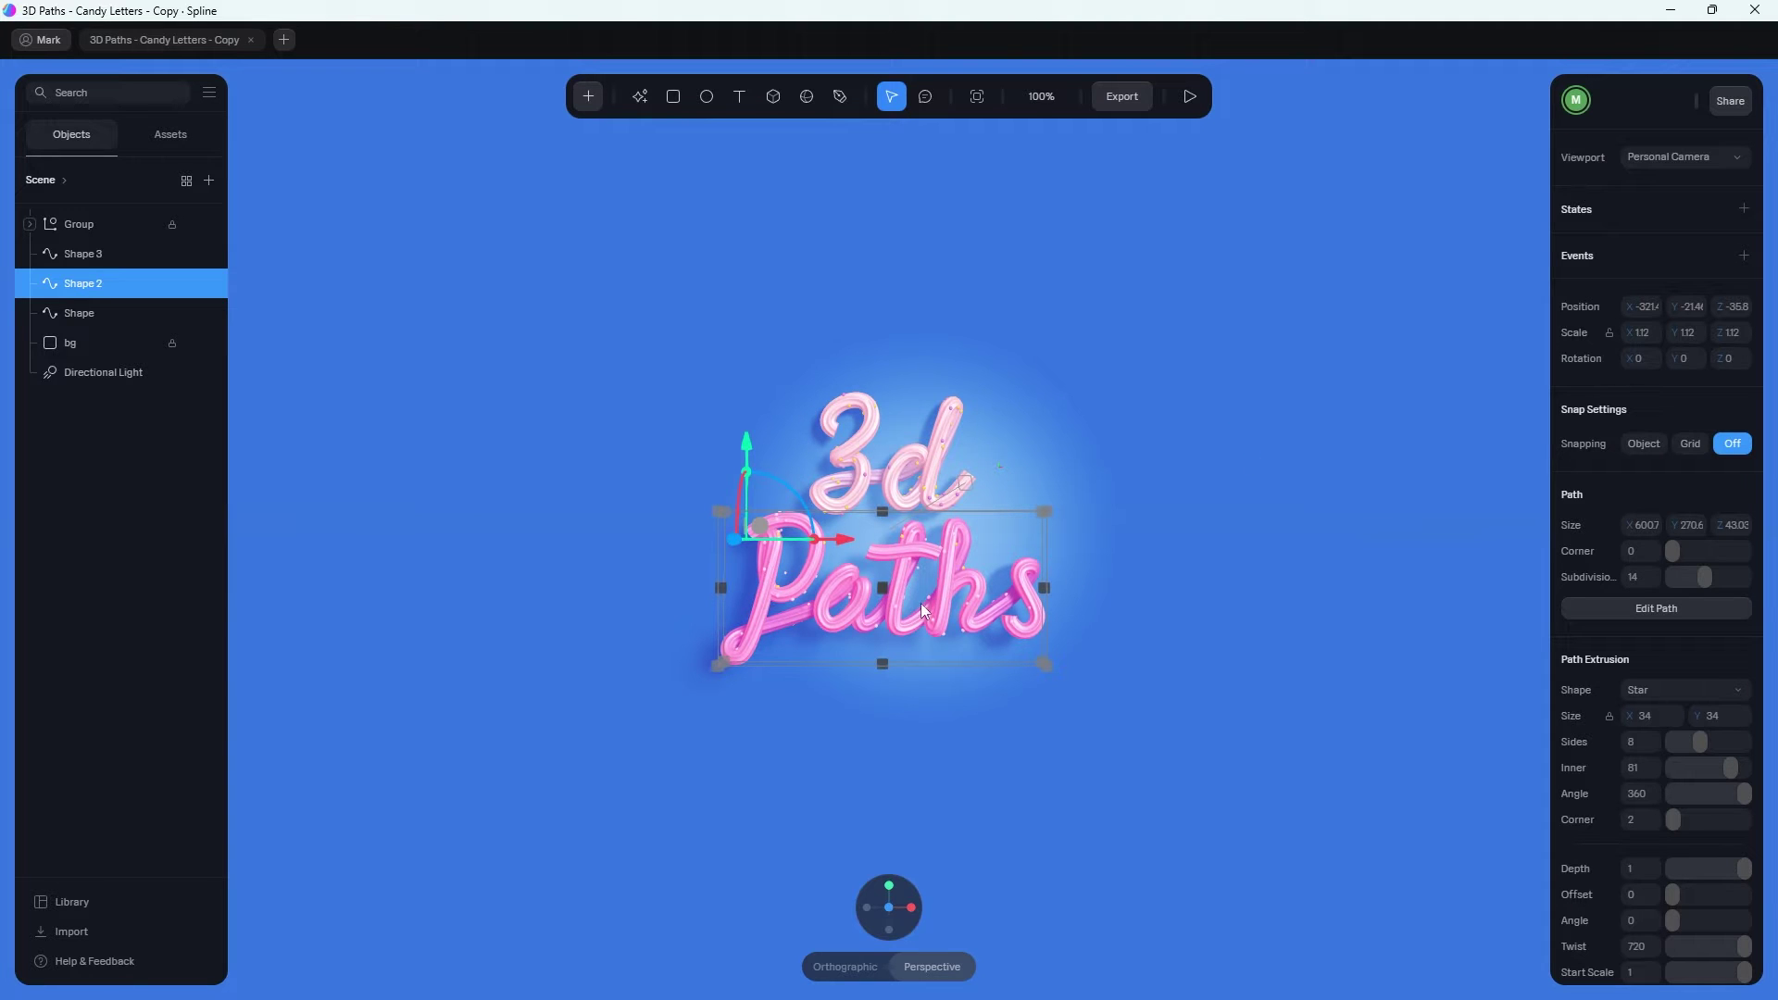
{"action": "left_click", "coordinate": [1118, 435]}
{"action": "left_click", "coordinate": [930, 459]}
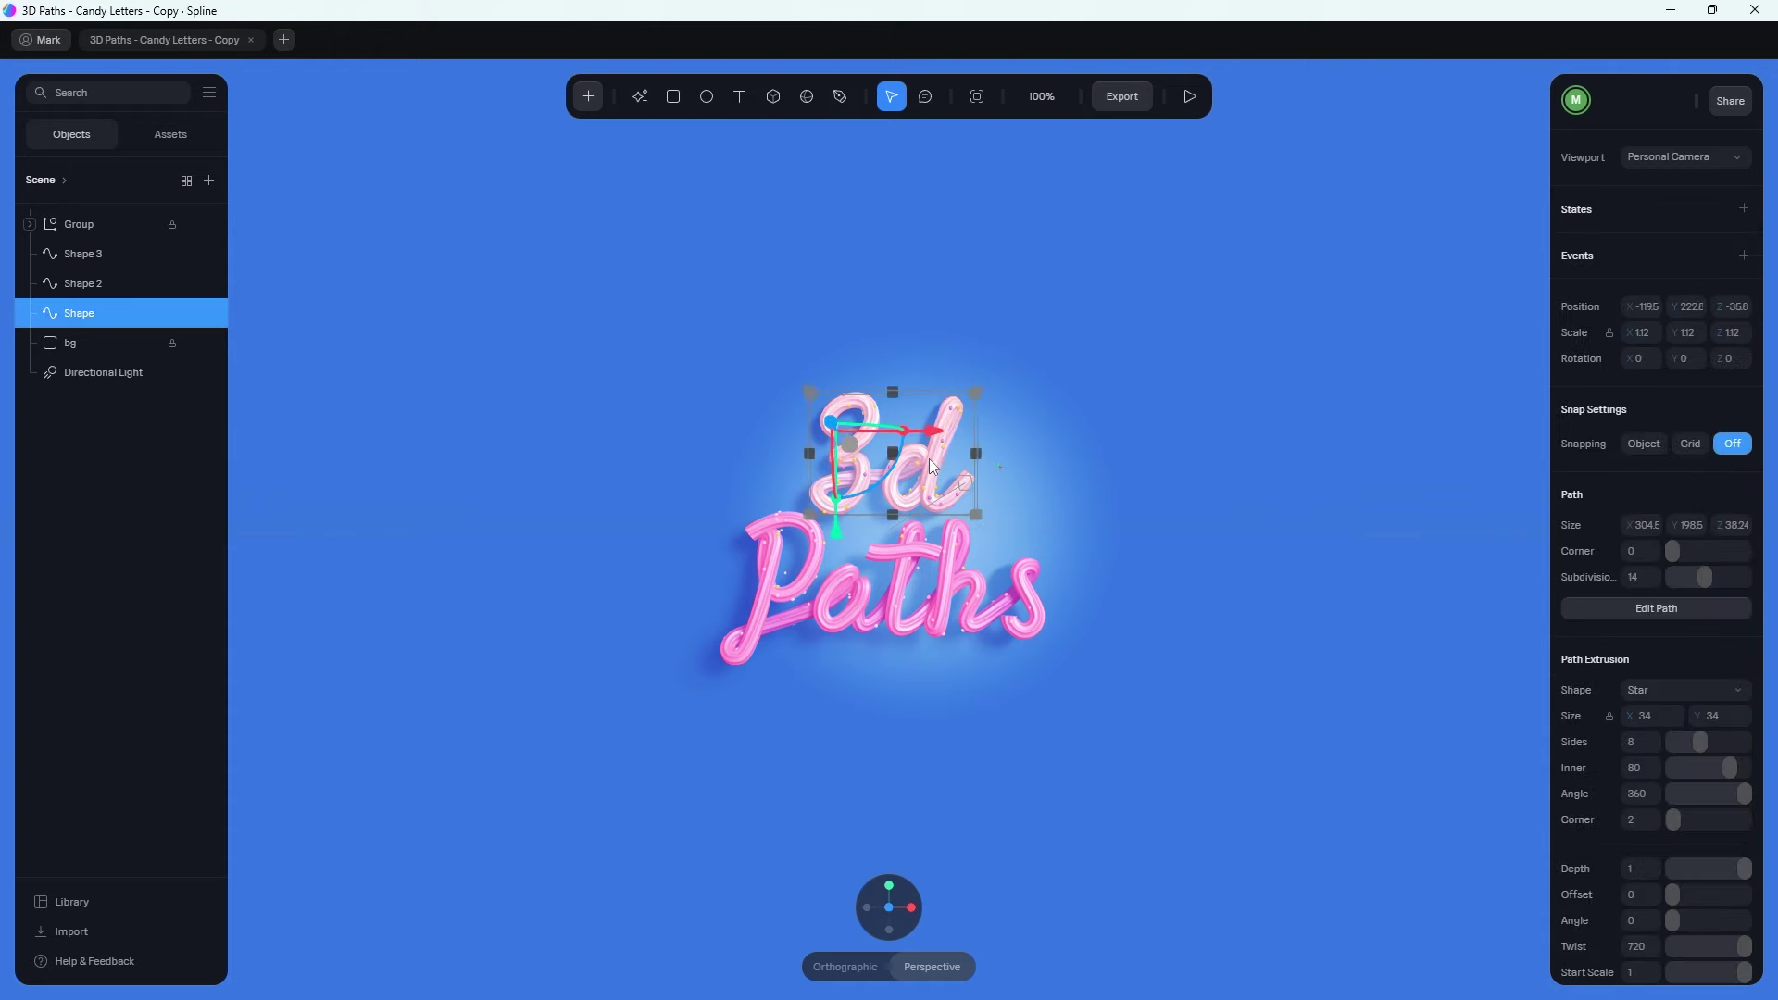
{"action": "key", "text": "Delete"}
{"action": "left_click", "coordinate": [911, 550]}
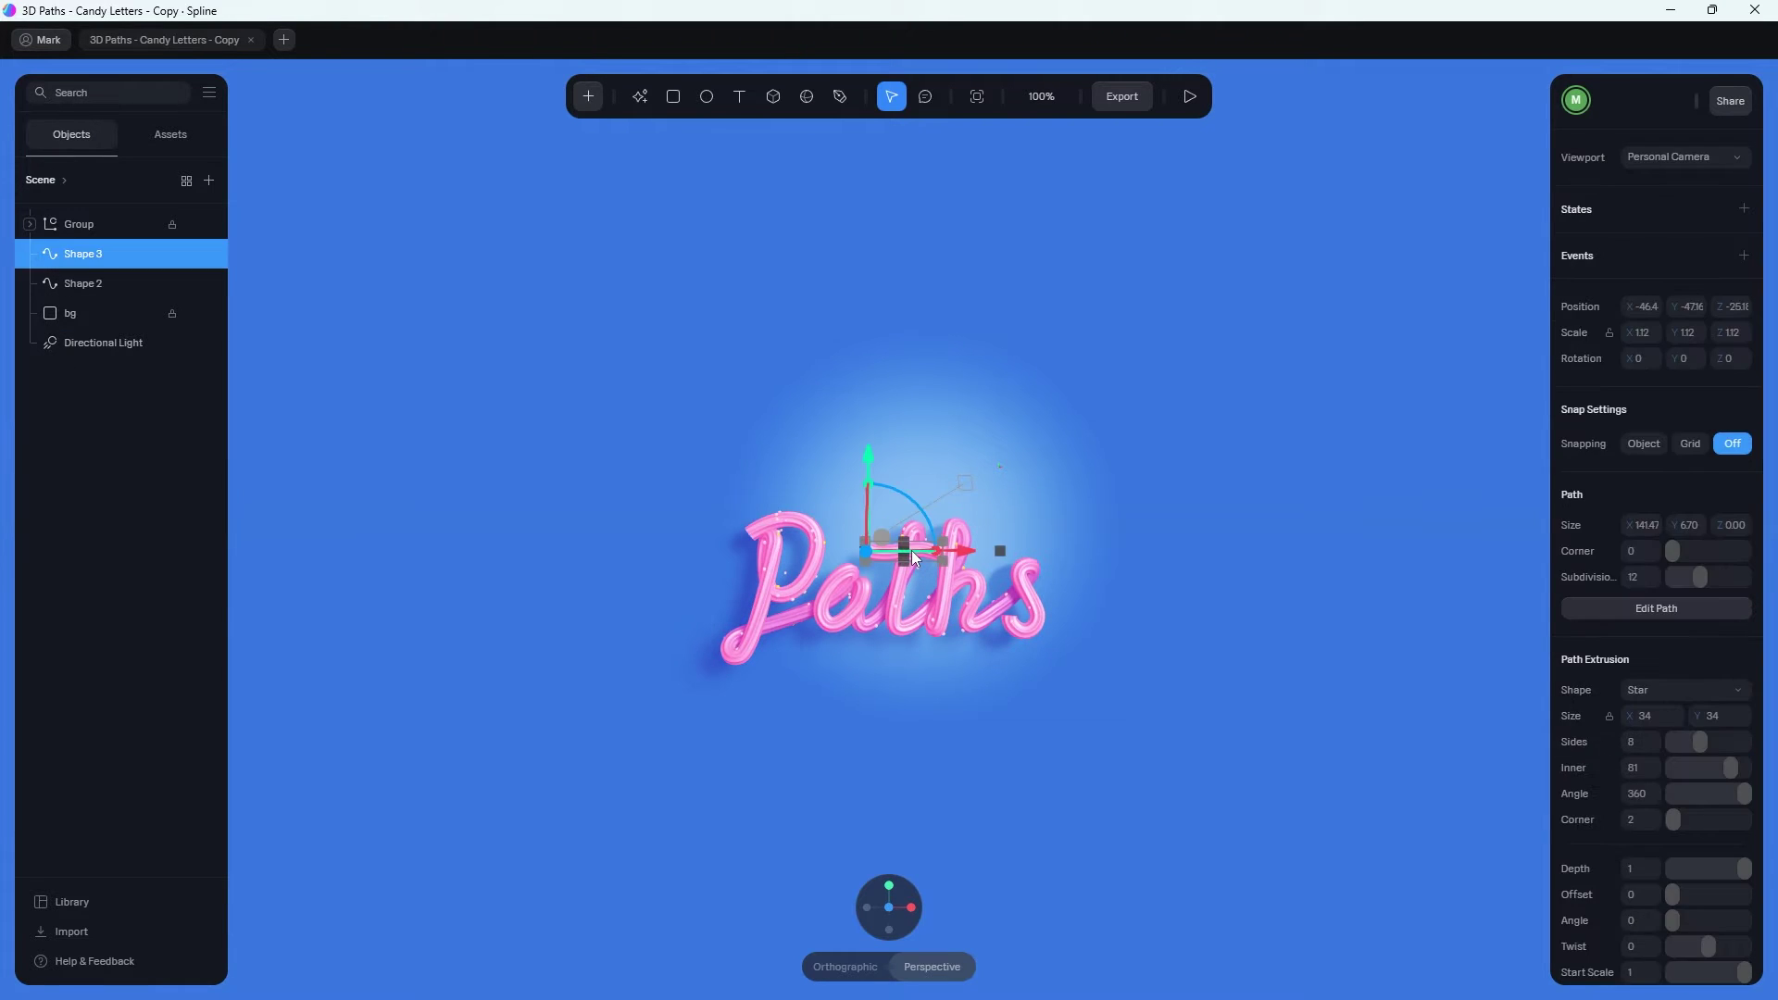
{"action": "key", "text": "Delete"}
{"action": "left_click", "coordinate": [900, 591]}
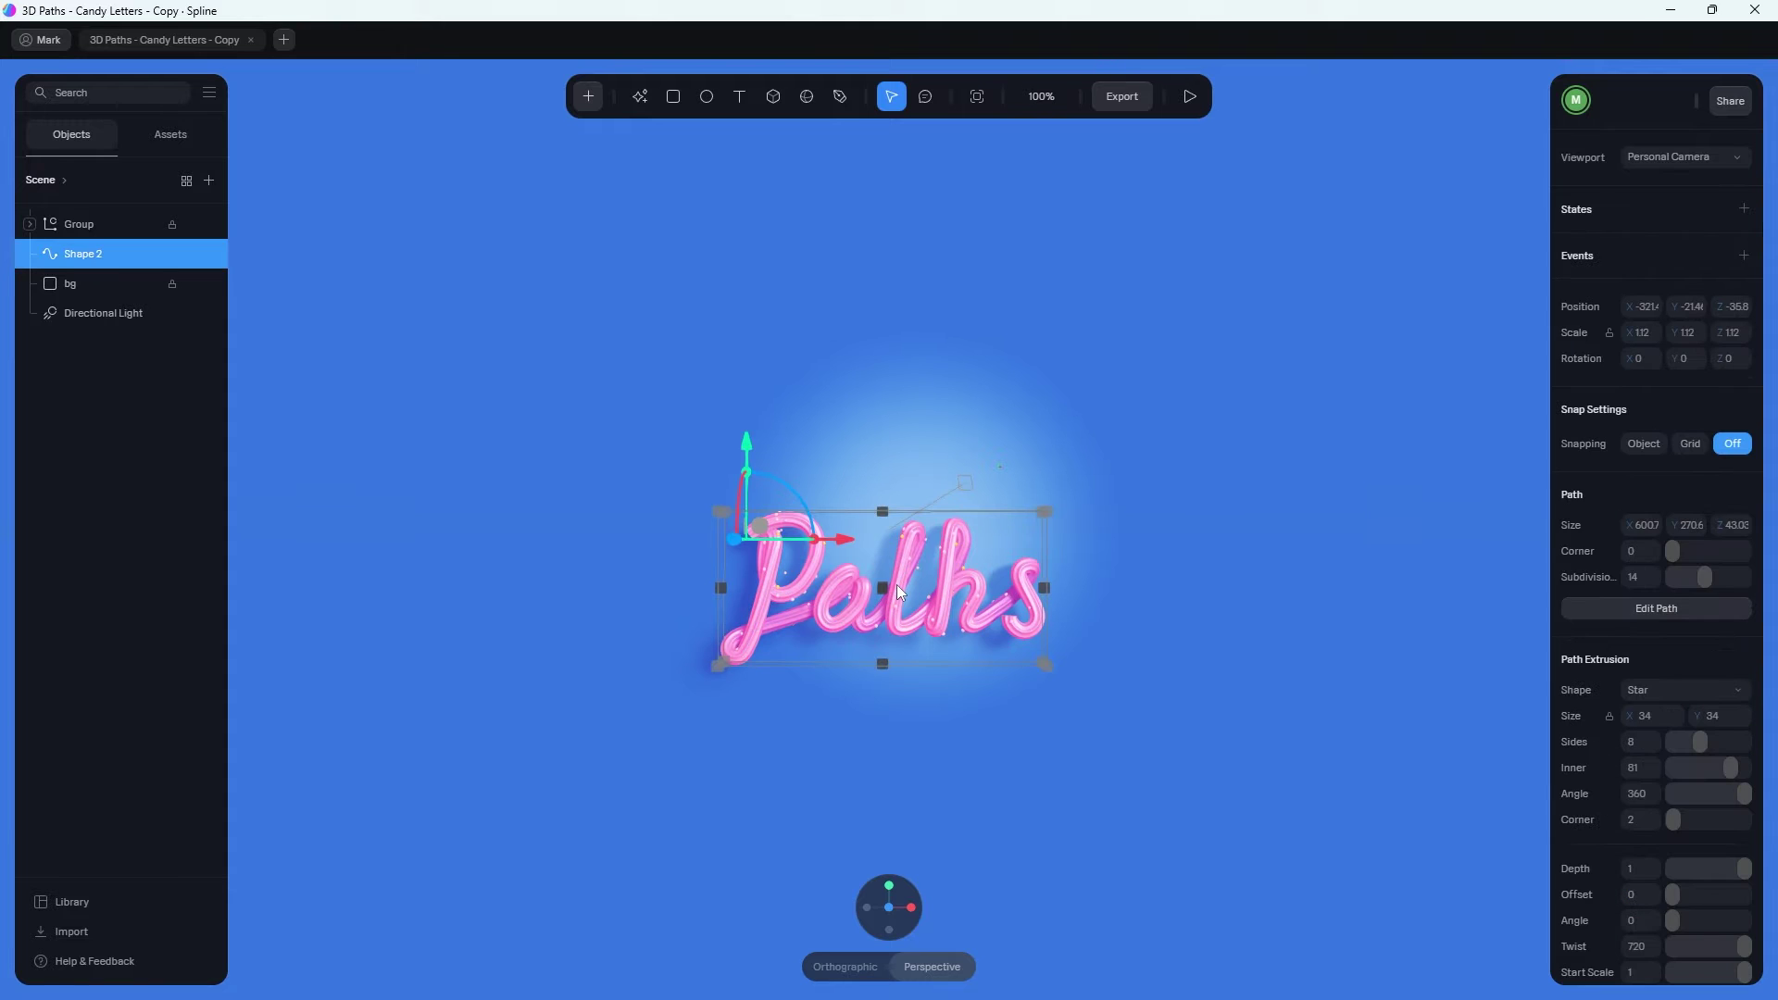
{"action": "key", "text": "Delete"}
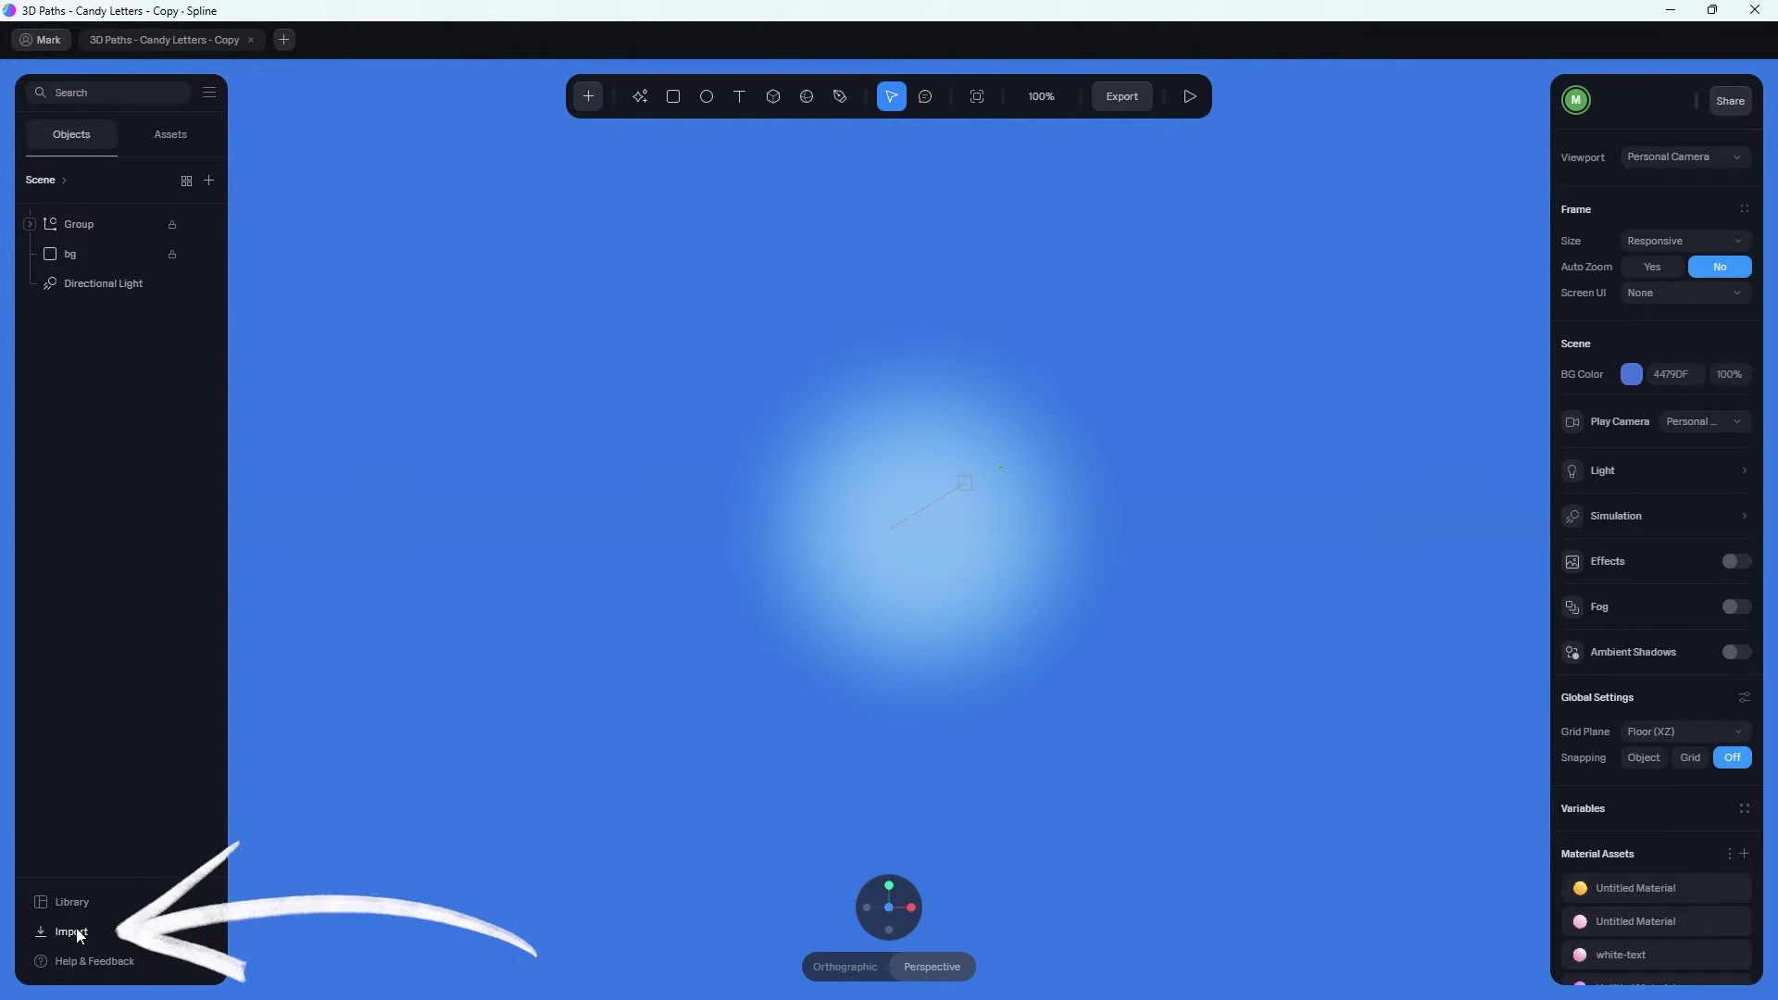
Import the test-wicky-stroke13 SVG vector and move it over the background glow, to about X -786 and Y 285.
{"action": "left_click", "coordinate": [72, 932]}
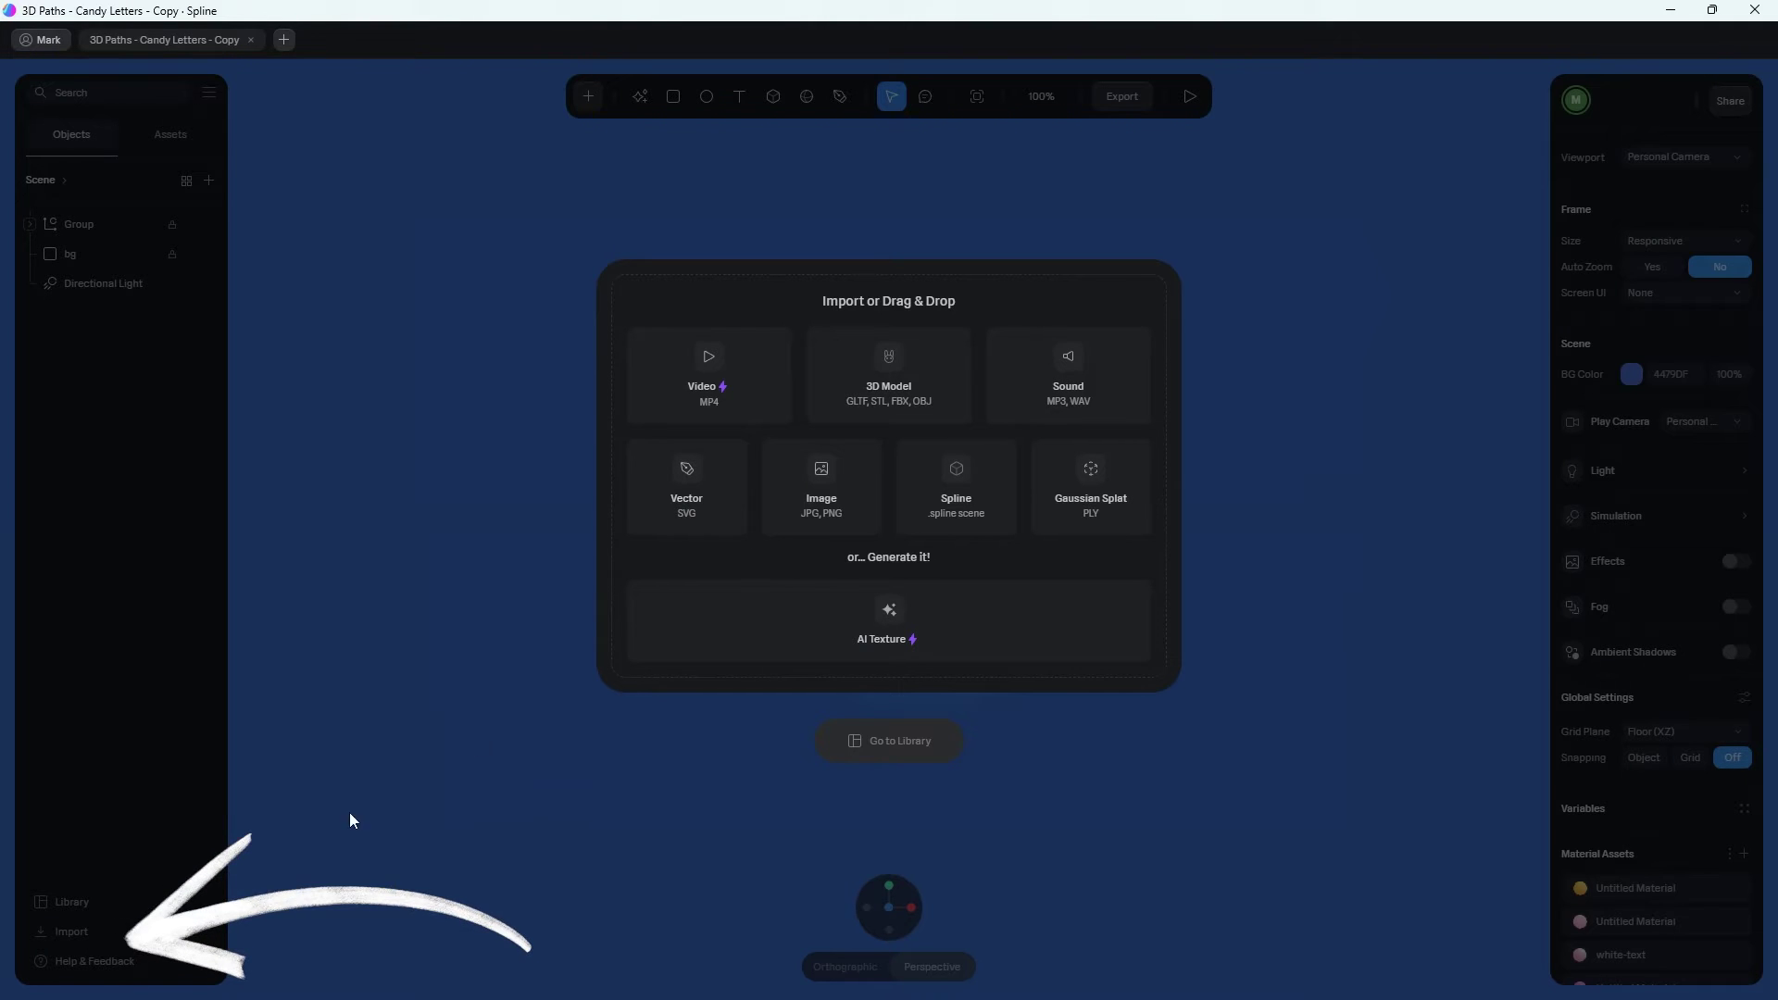
{"action": "left_click", "coordinate": [686, 486]}
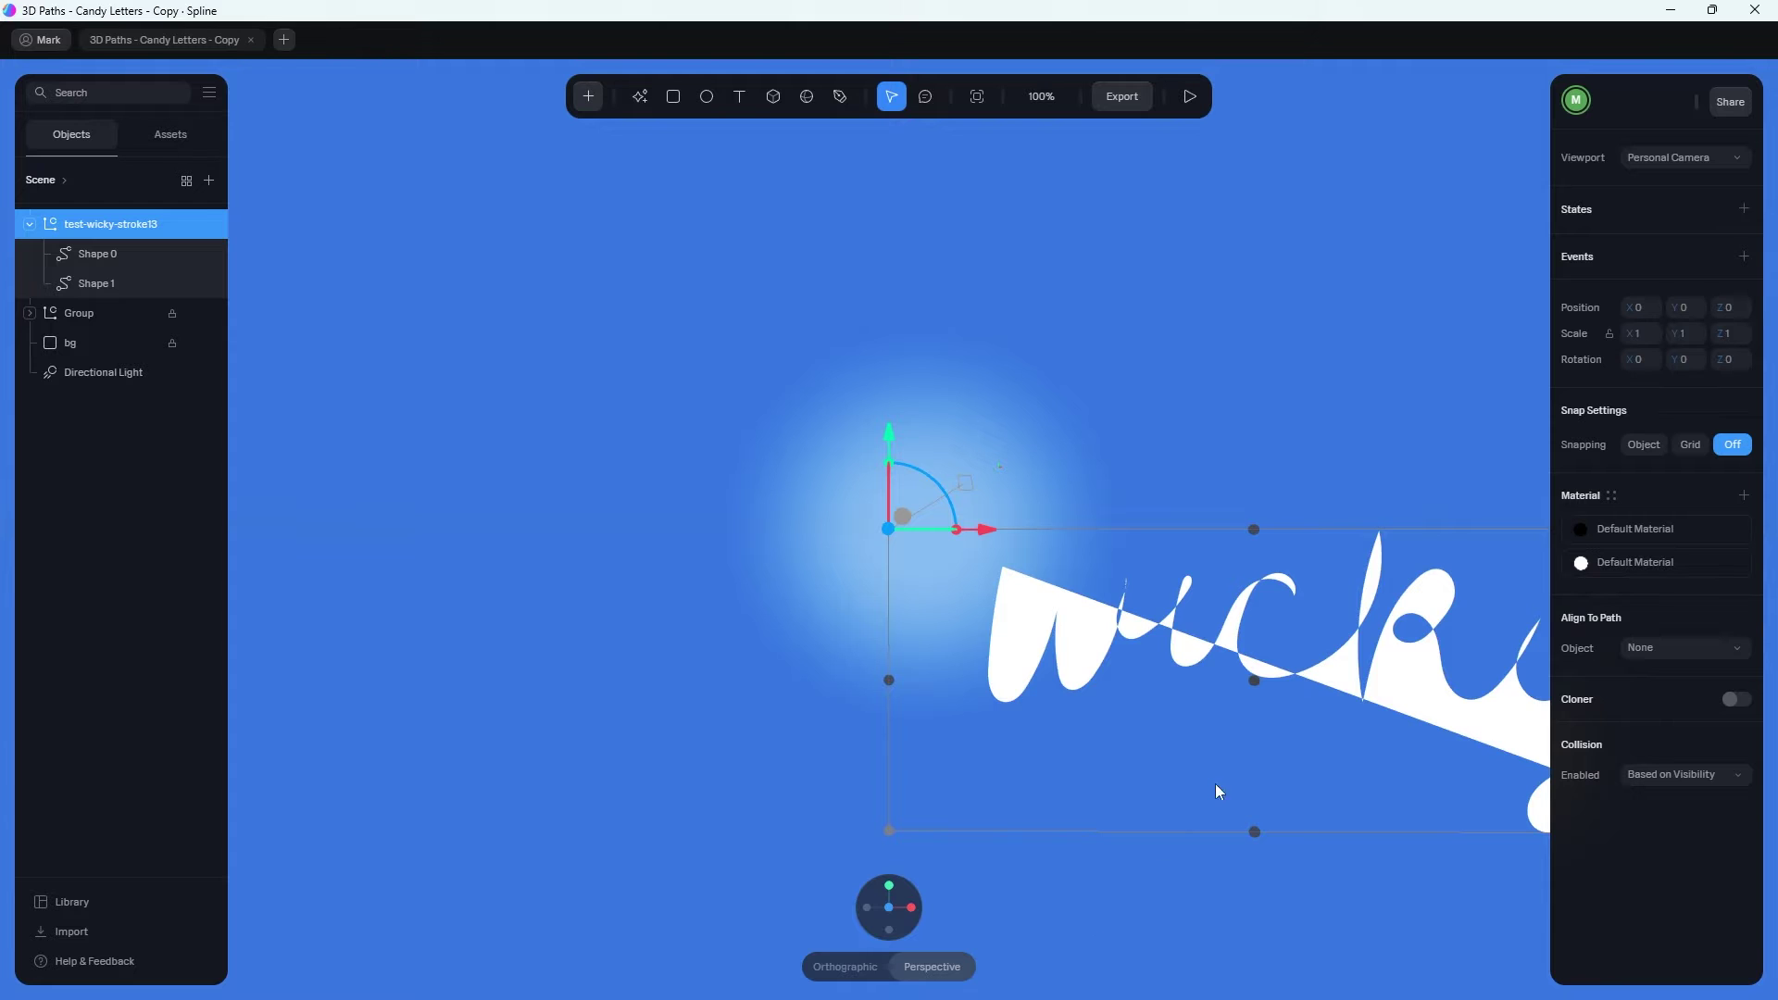
{"action": "middle_click_drag", "start_coordinate": [1305, 697], "coordinate": [982, 693]}
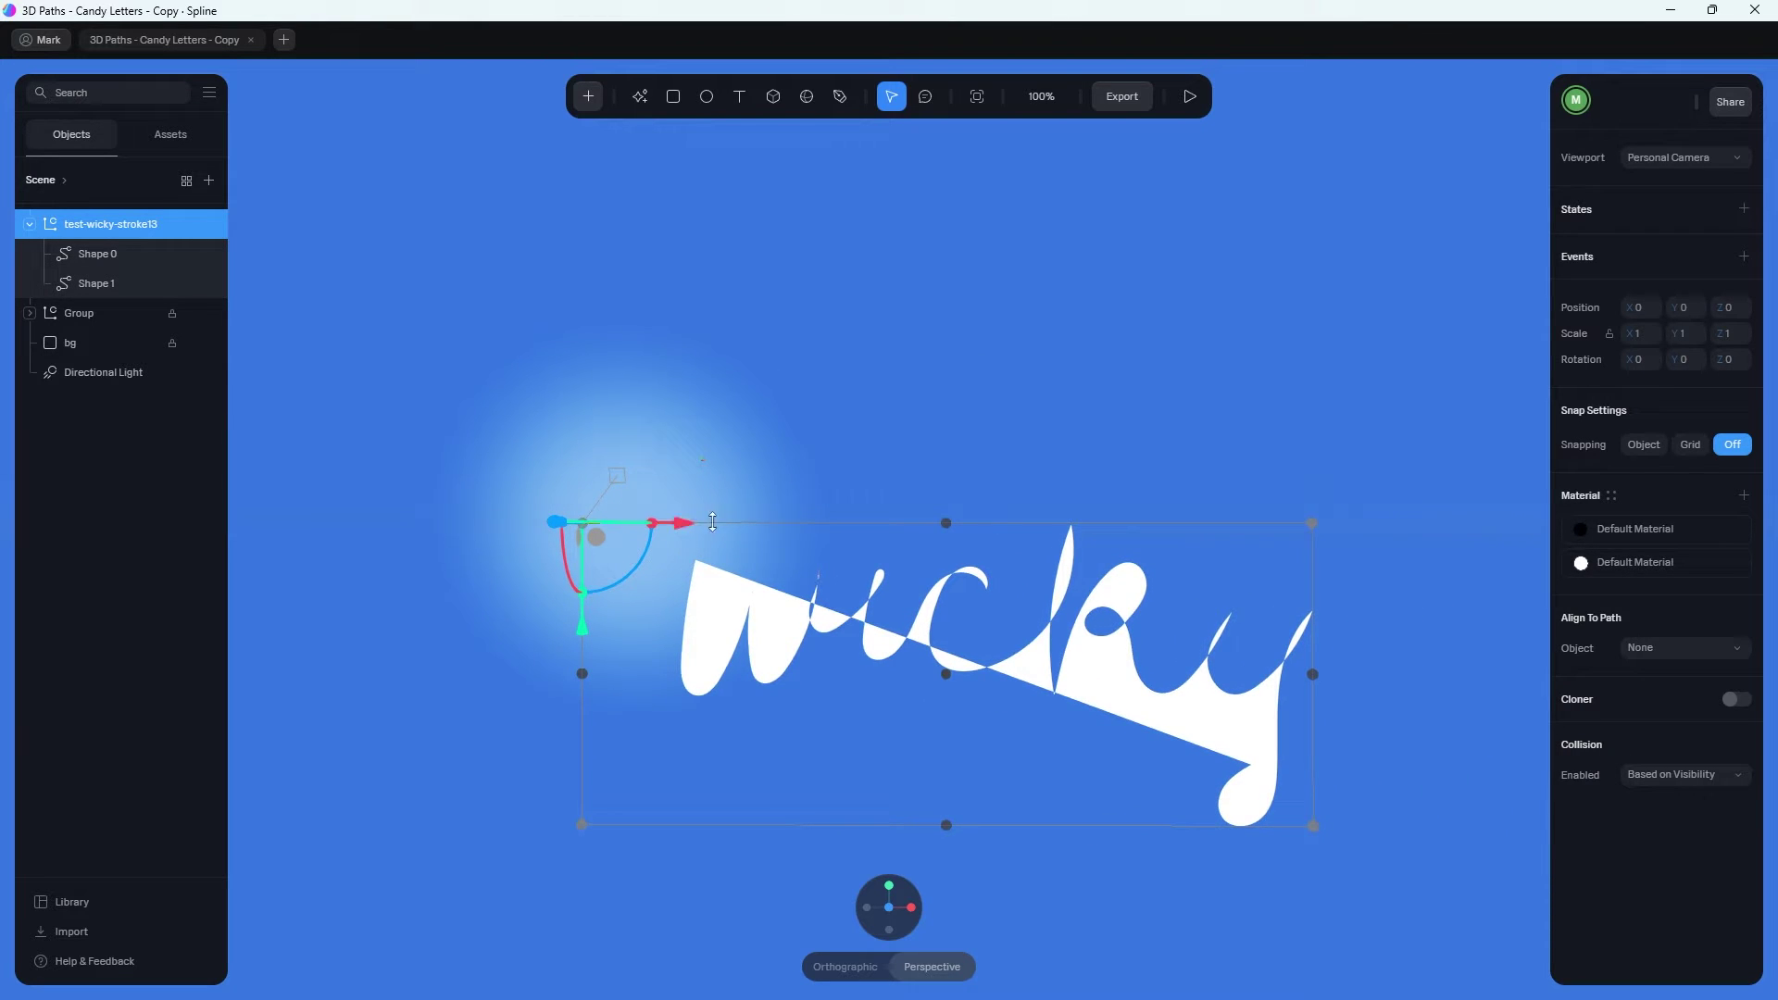
{"action": "left_click_drag", "start_coordinate": [680, 526], "coordinate": [335, 516]}
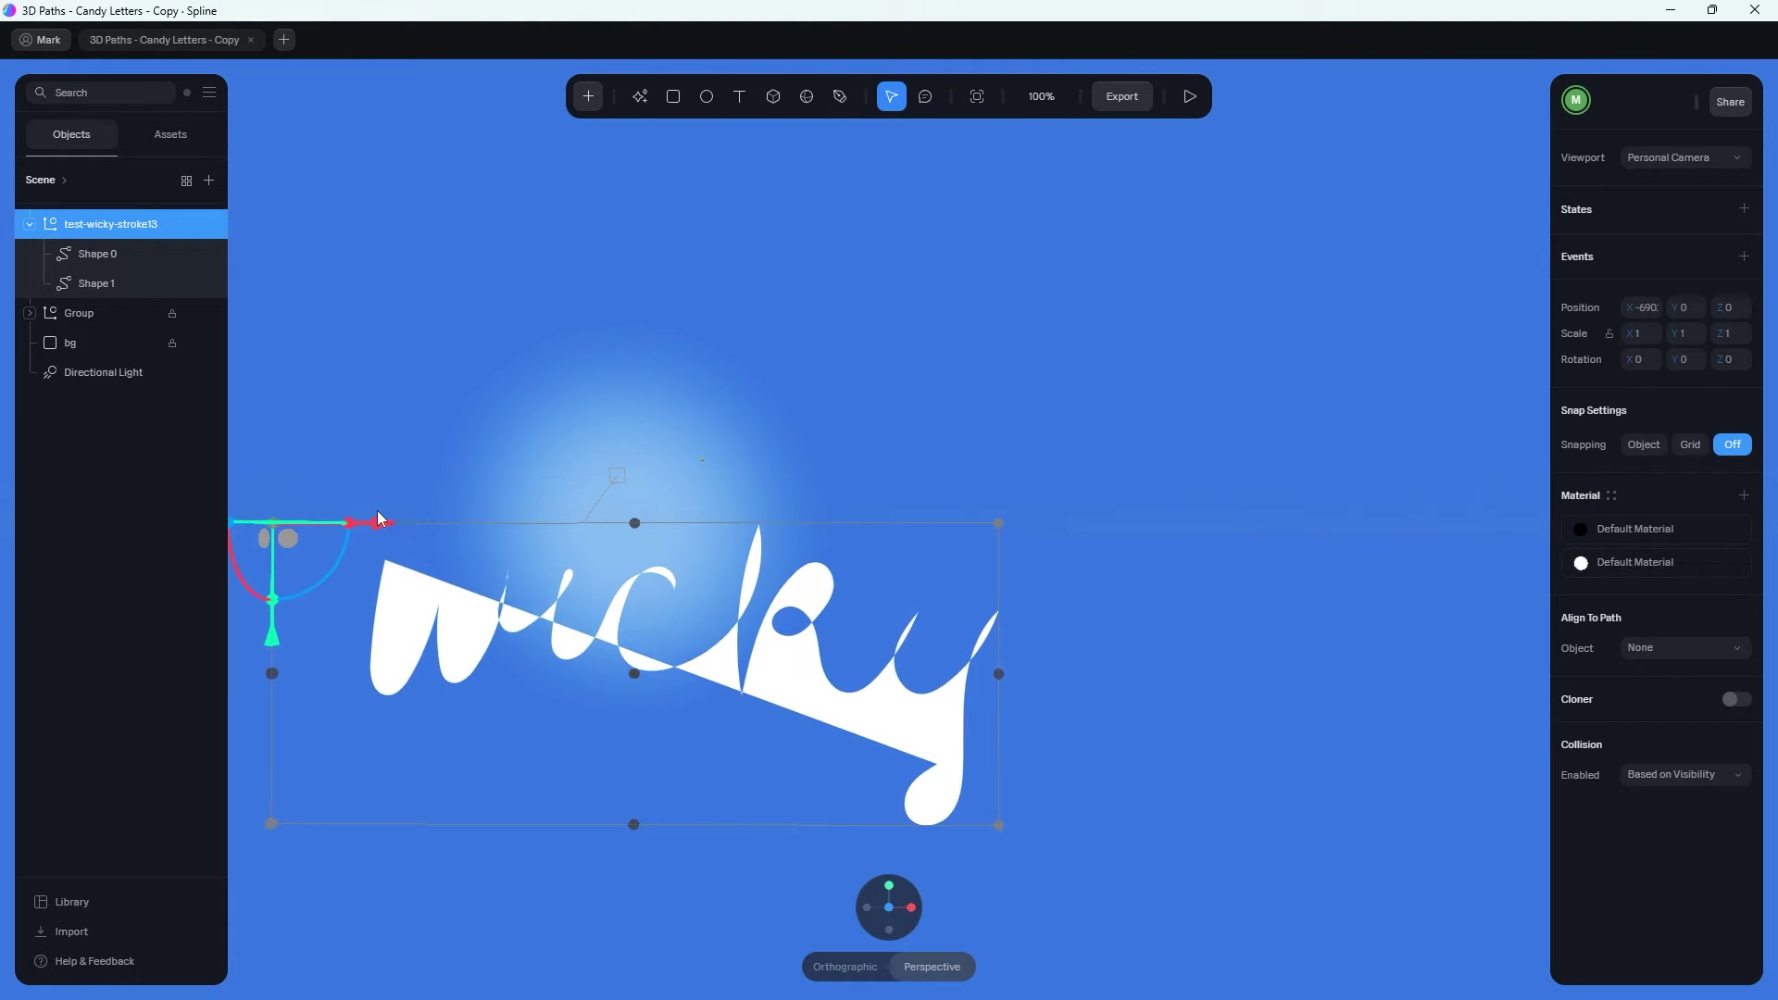
{"action": "middle_click_drag", "start_coordinate": [642, 622], "coordinate": [925, 609]}
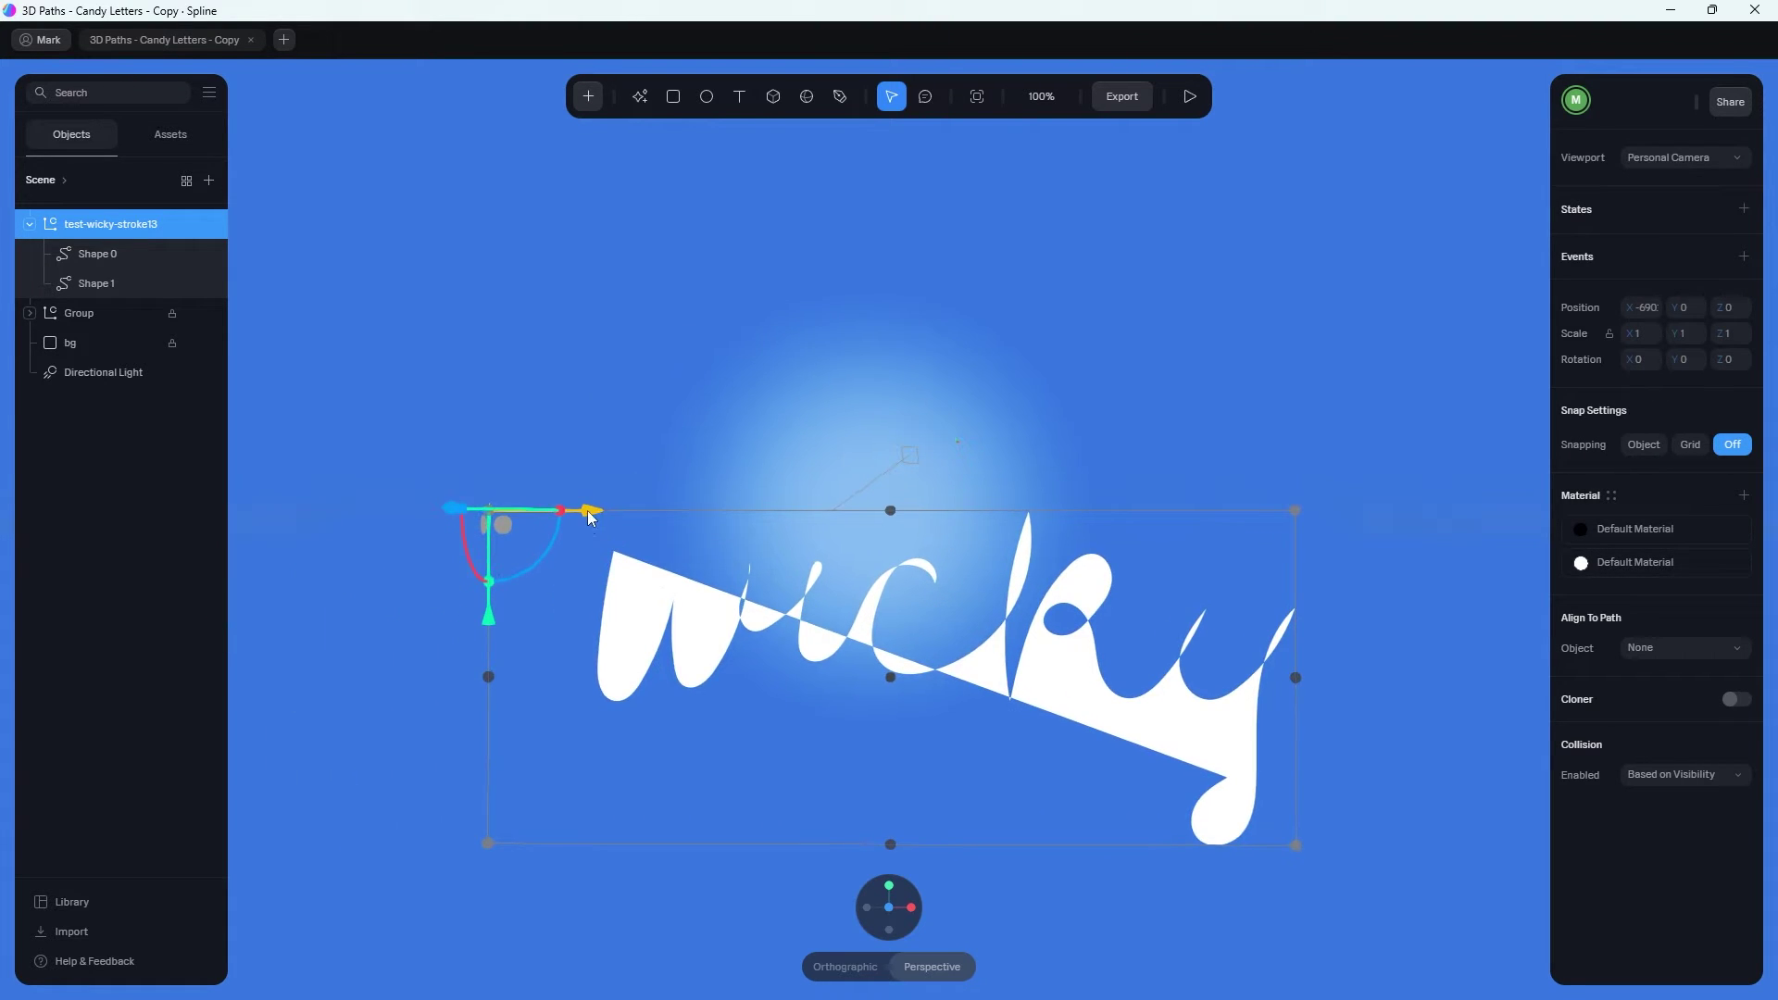
{"action": "left_click_drag", "start_coordinate": [587, 509], "coordinate": [539, 503]}
{"action": "left_click_drag", "start_coordinate": [436, 621], "coordinate": [485, 487]}
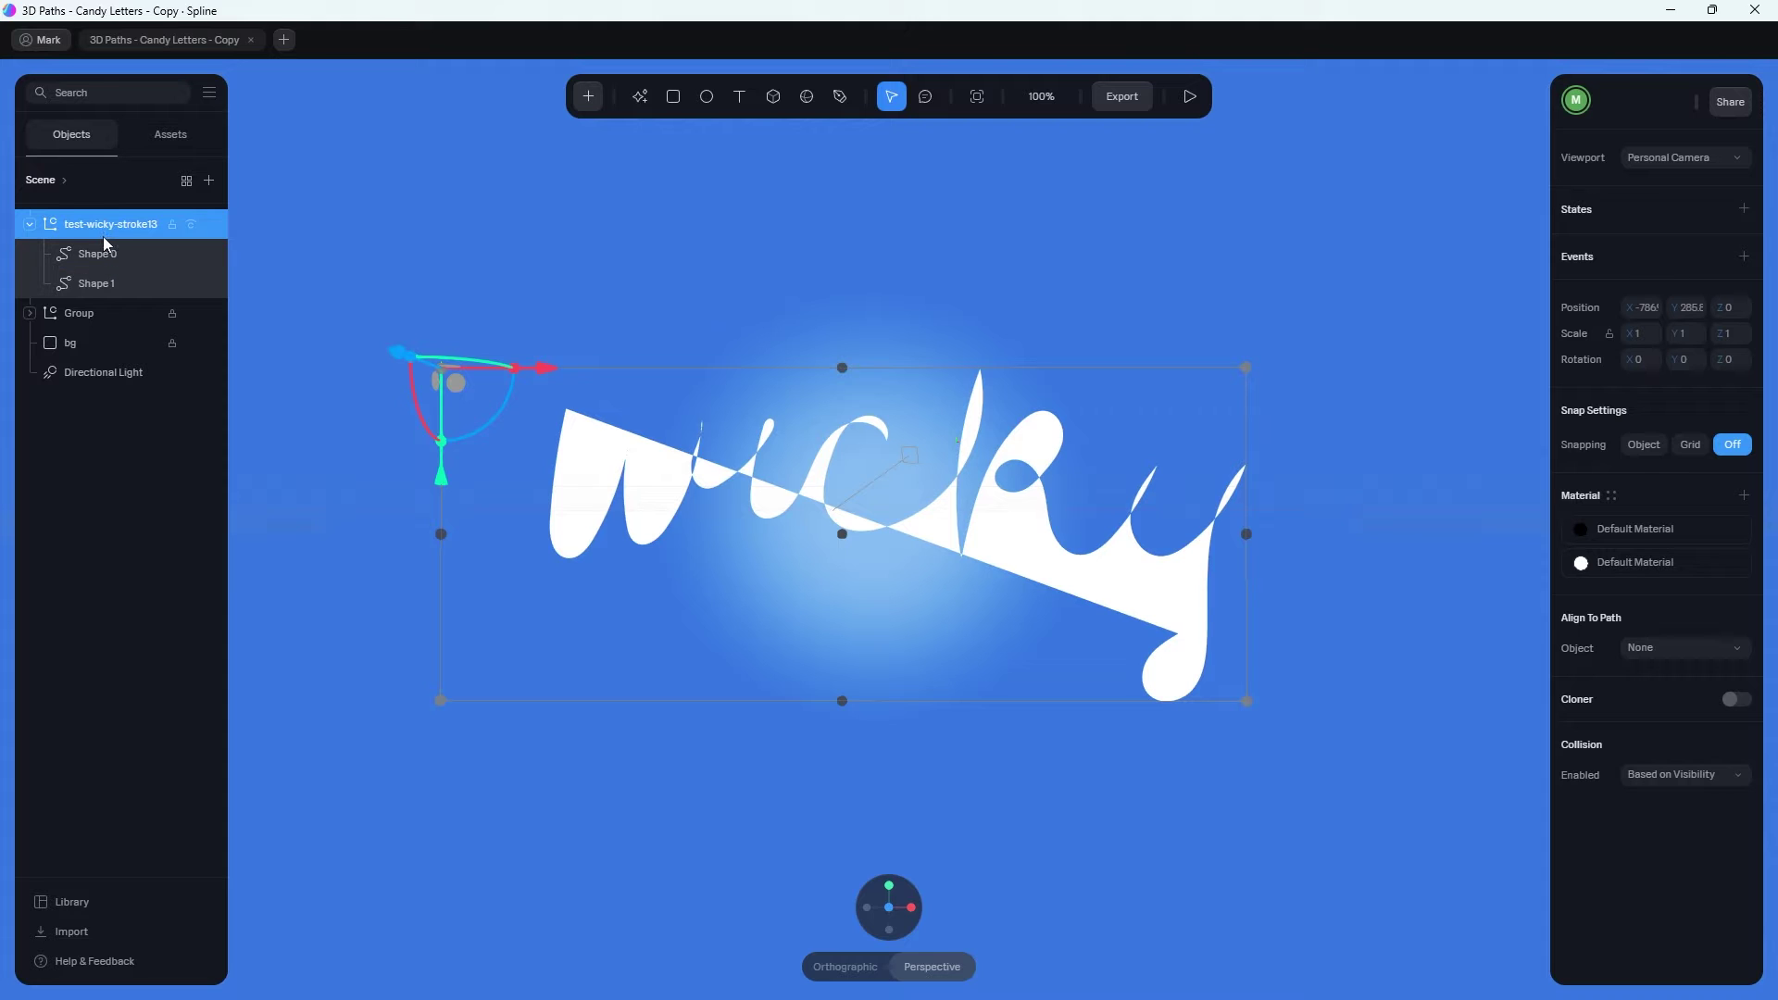
Delete the stray Shape 0 from the imported group and convert Shape 1 to a 3D path.
{"action": "left_click", "coordinate": [98, 265]}
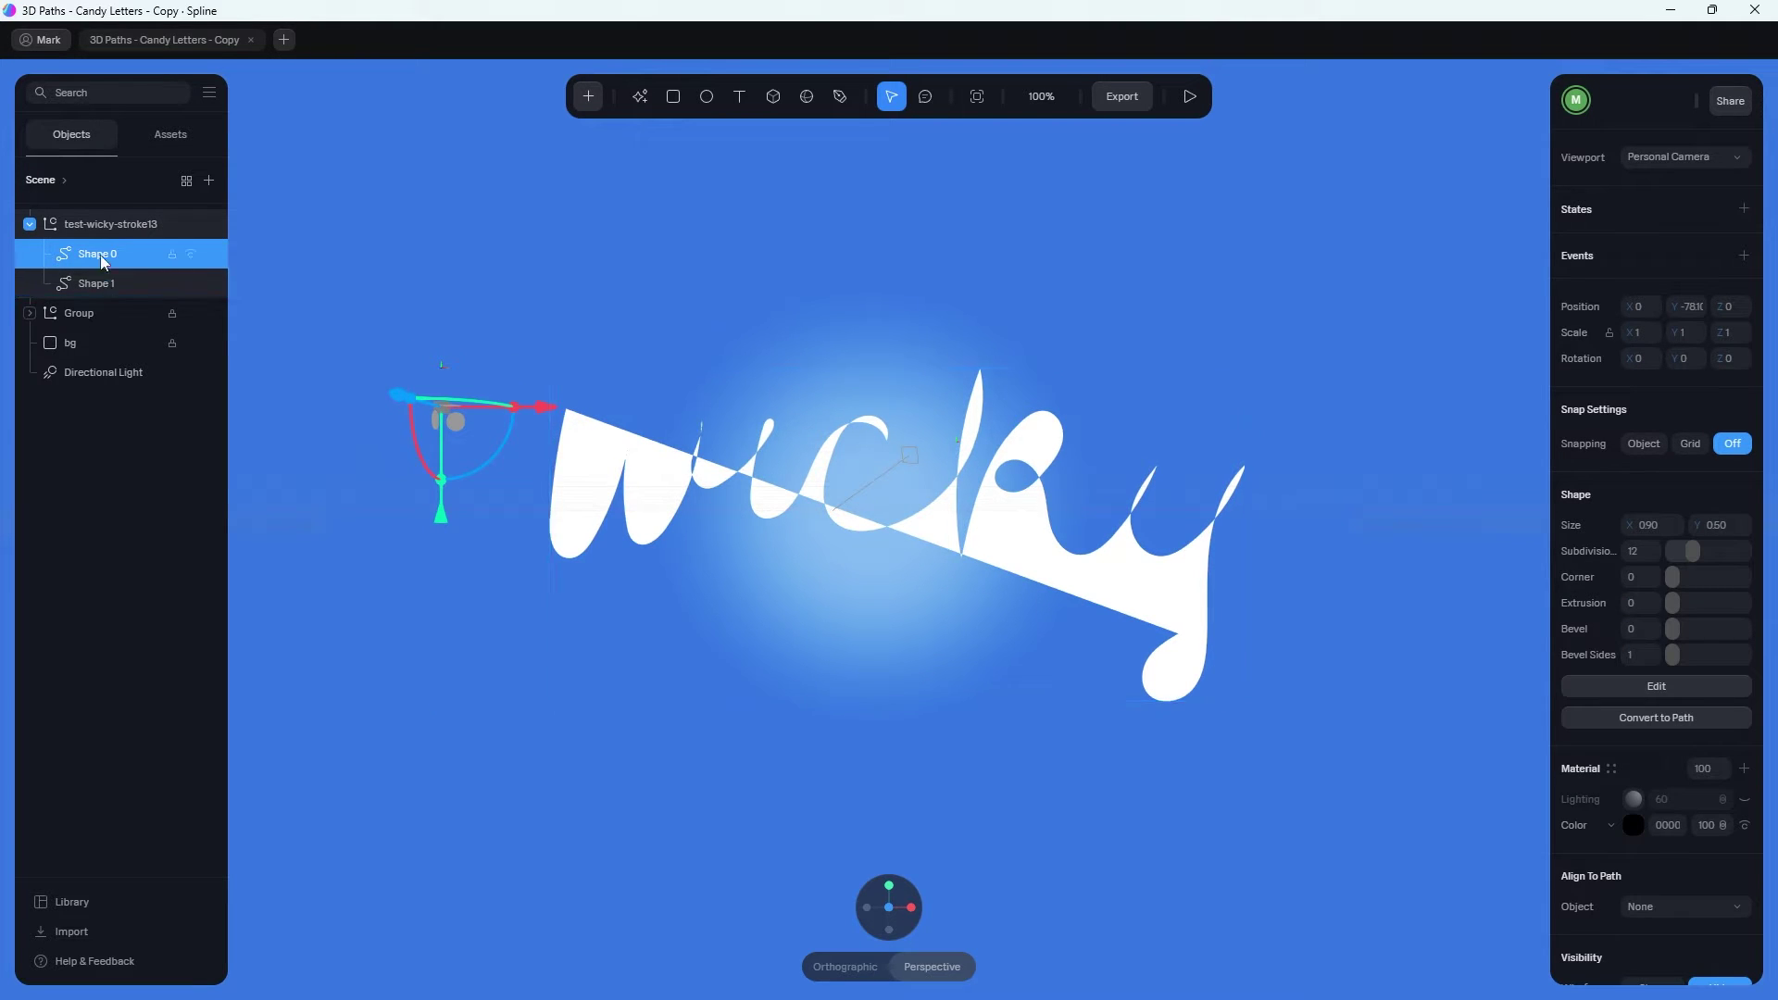
{"action": "key", "text": "Delete"}
{"action": "left_click", "coordinate": [111, 256]}
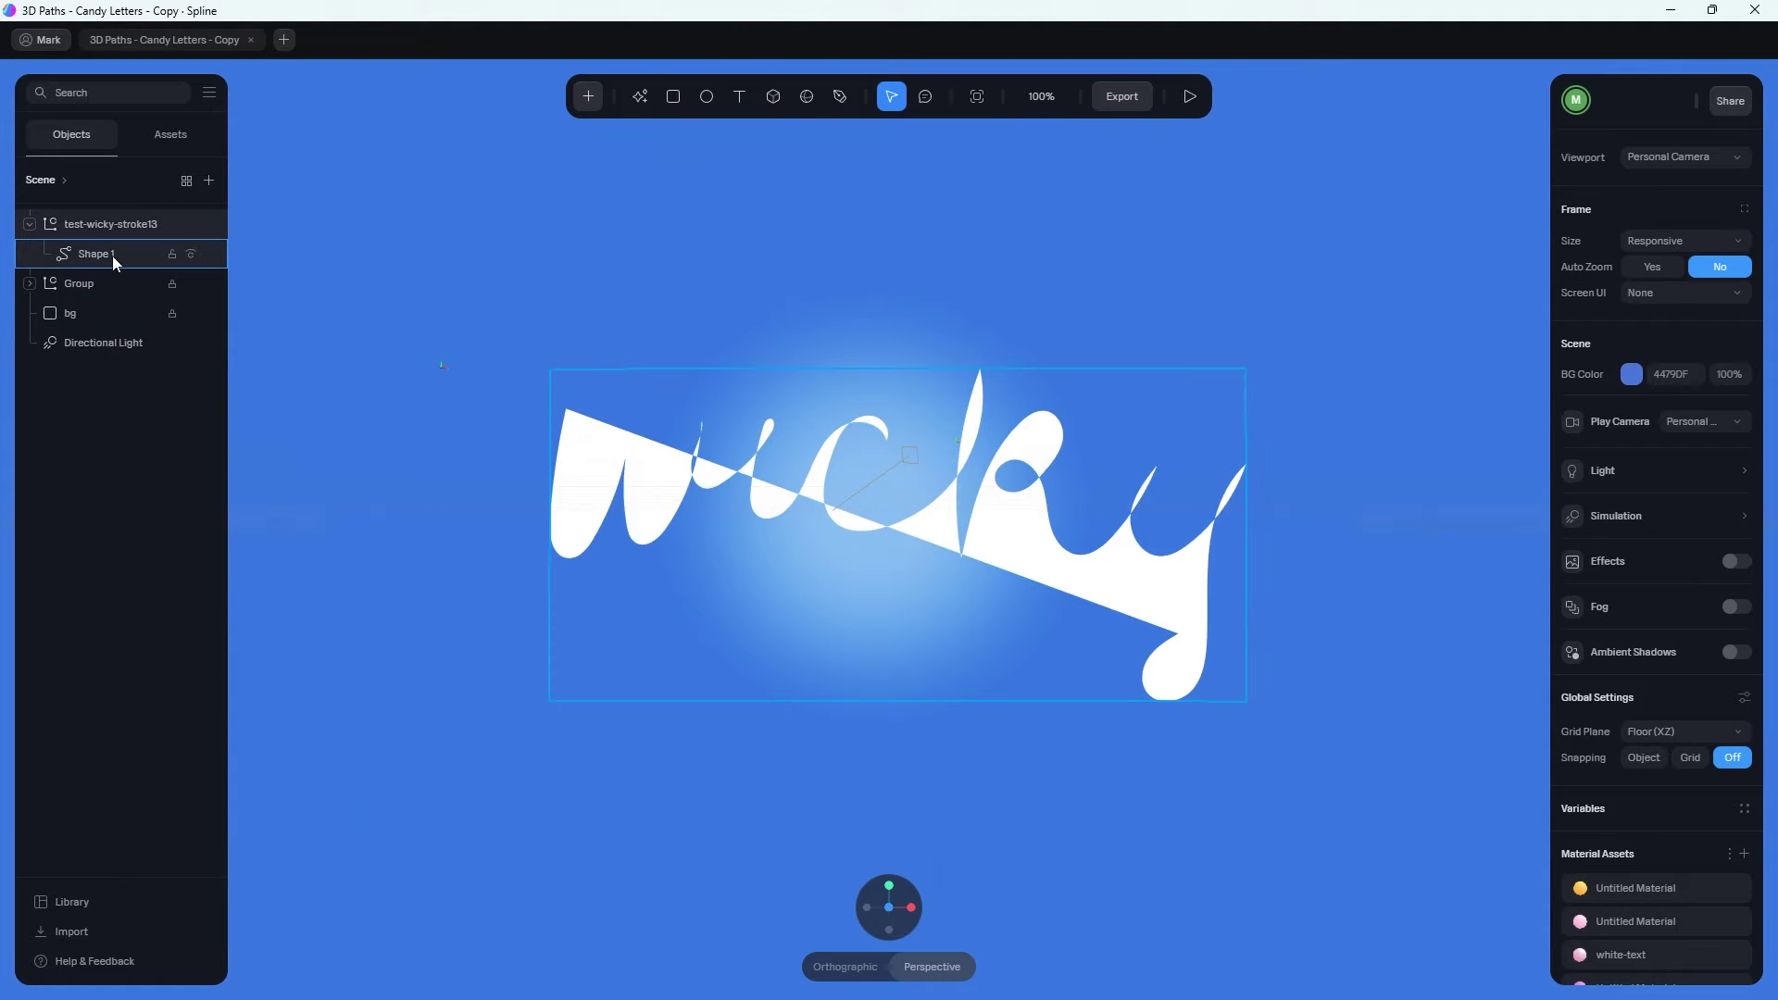
{"action": "left_click", "coordinate": [109, 258]}
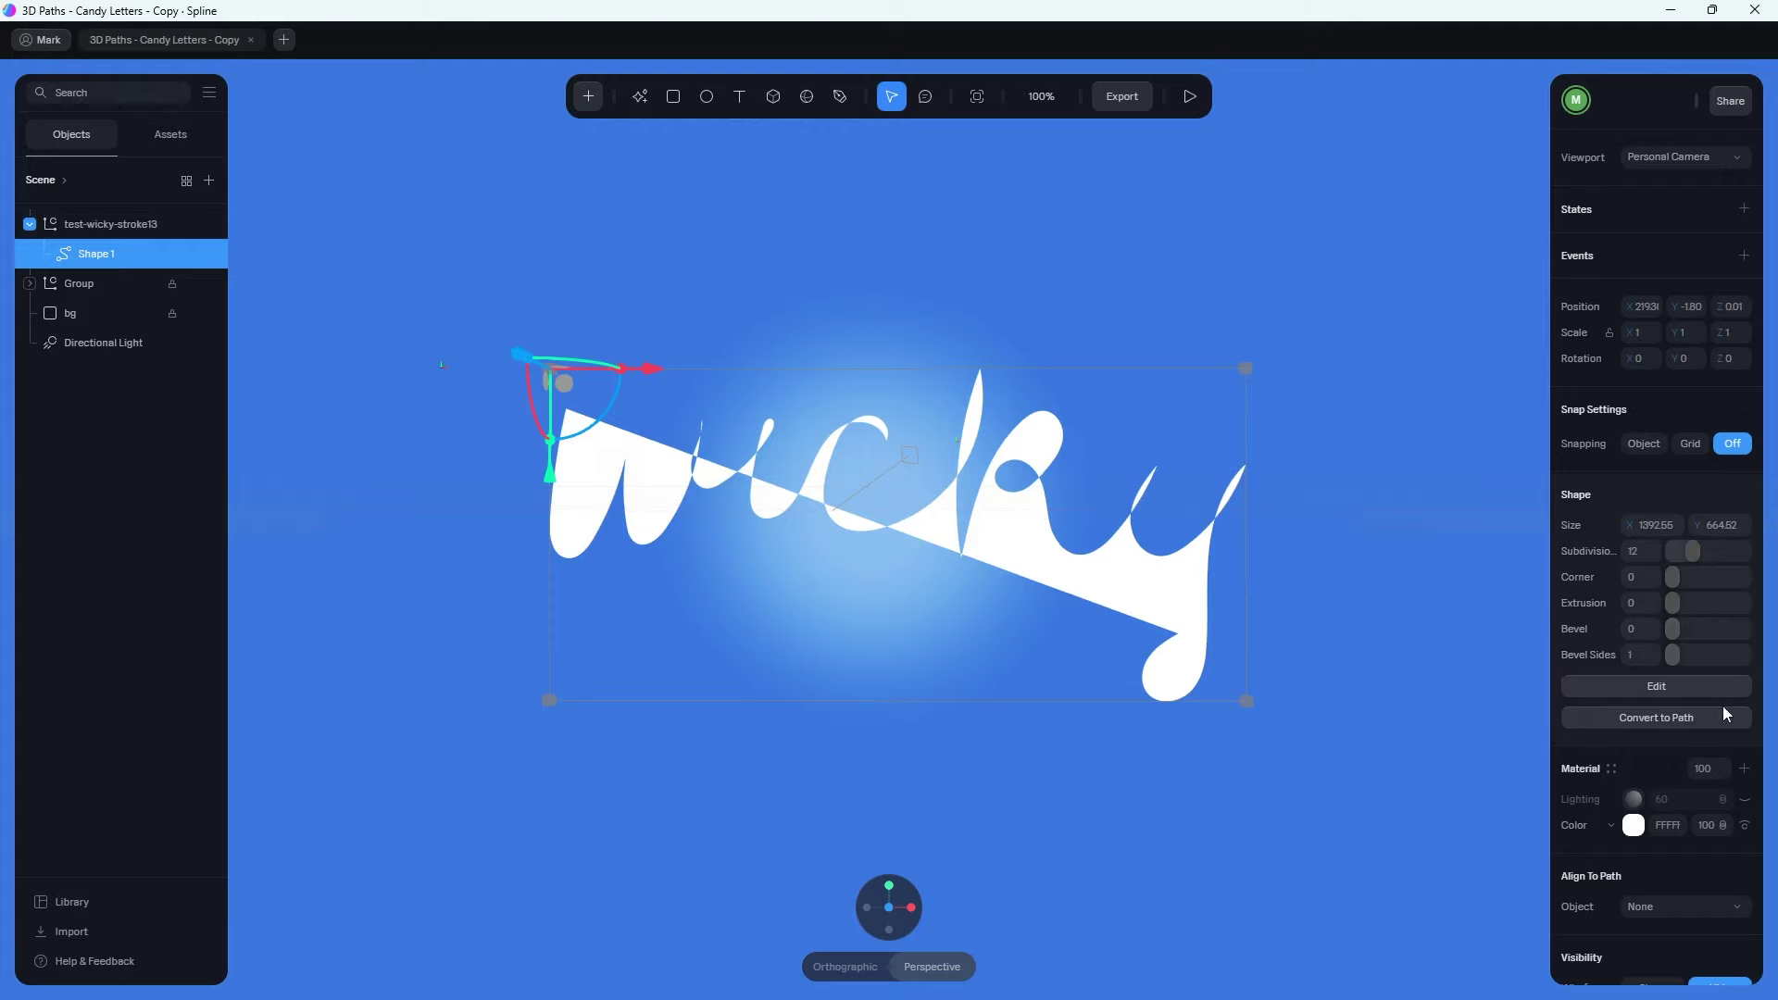
{"action": "left_click", "coordinate": [1664, 717]}
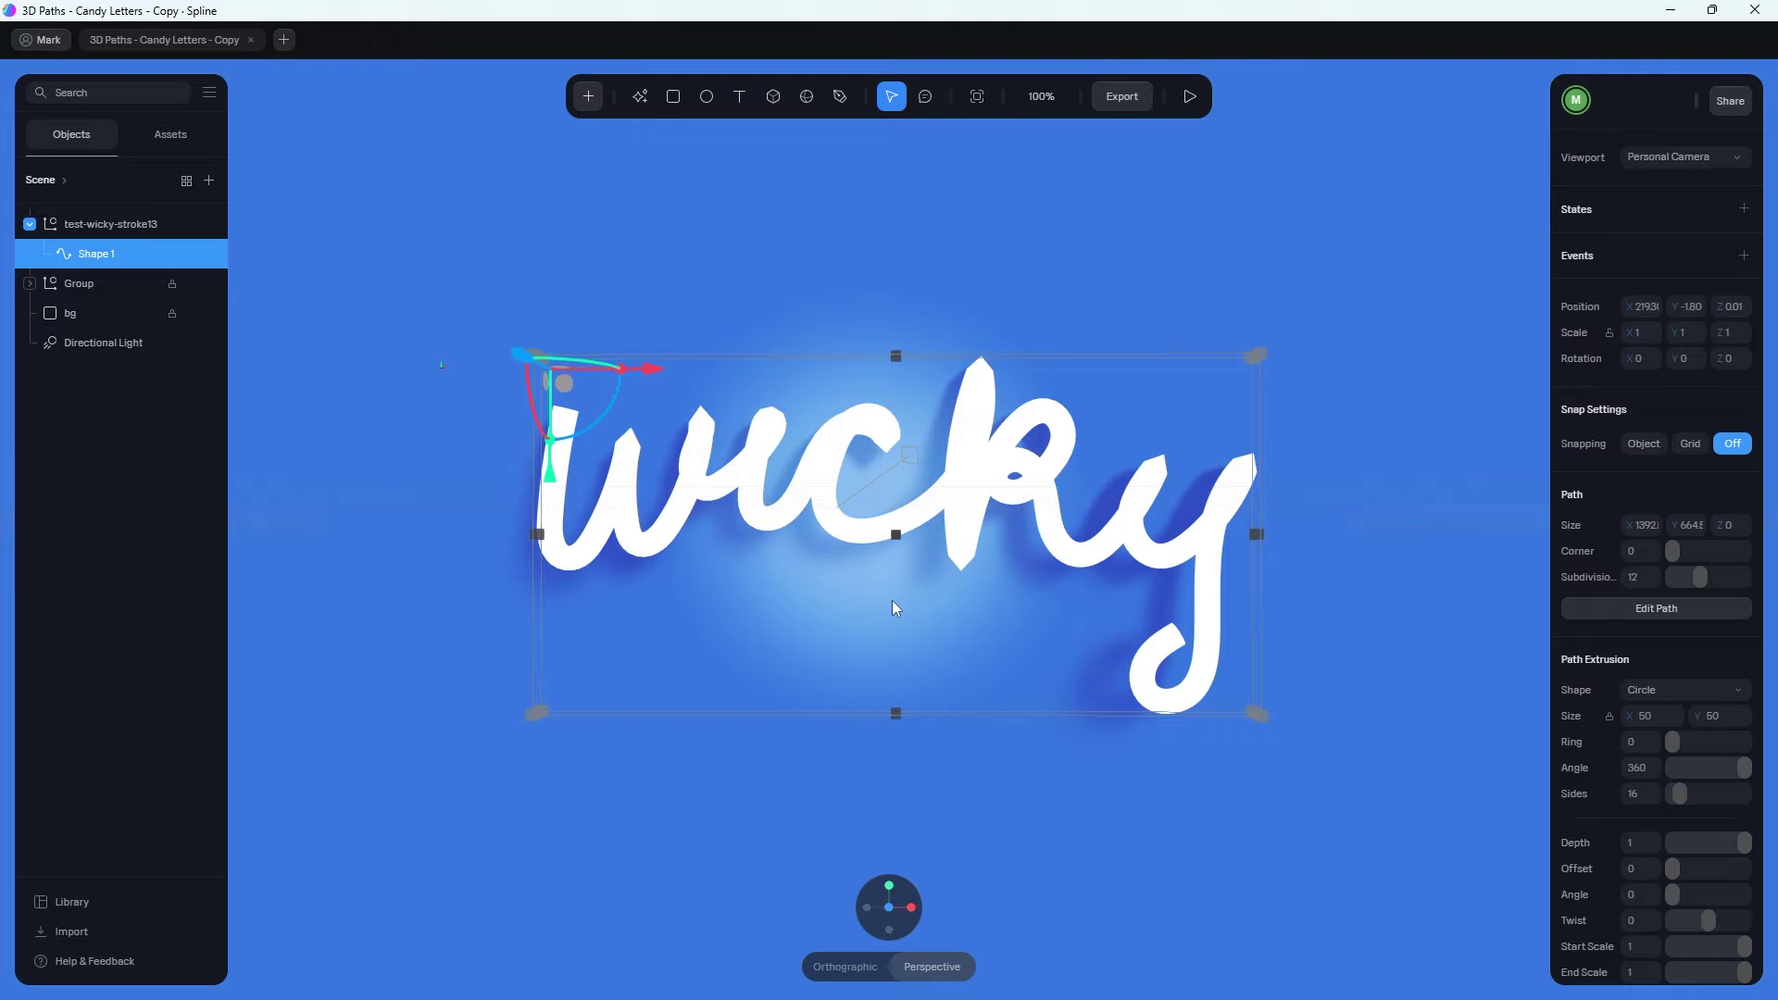
Open the material assets library for the Shape 1 lettering path.
{"action": "mouse_move", "coordinate": [768, 526]}
{"action": "right_mouse_down"}
{"action": "mouse_move", "coordinate": [724, 512]}
{"action": "mouse_move", "coordinate": [775, 554]}
{"action": "right_mouse_up"}
{"action": "scroll", "coordinate": [887, 549], "scroll_direction": "up", "scroll_amount": 5}
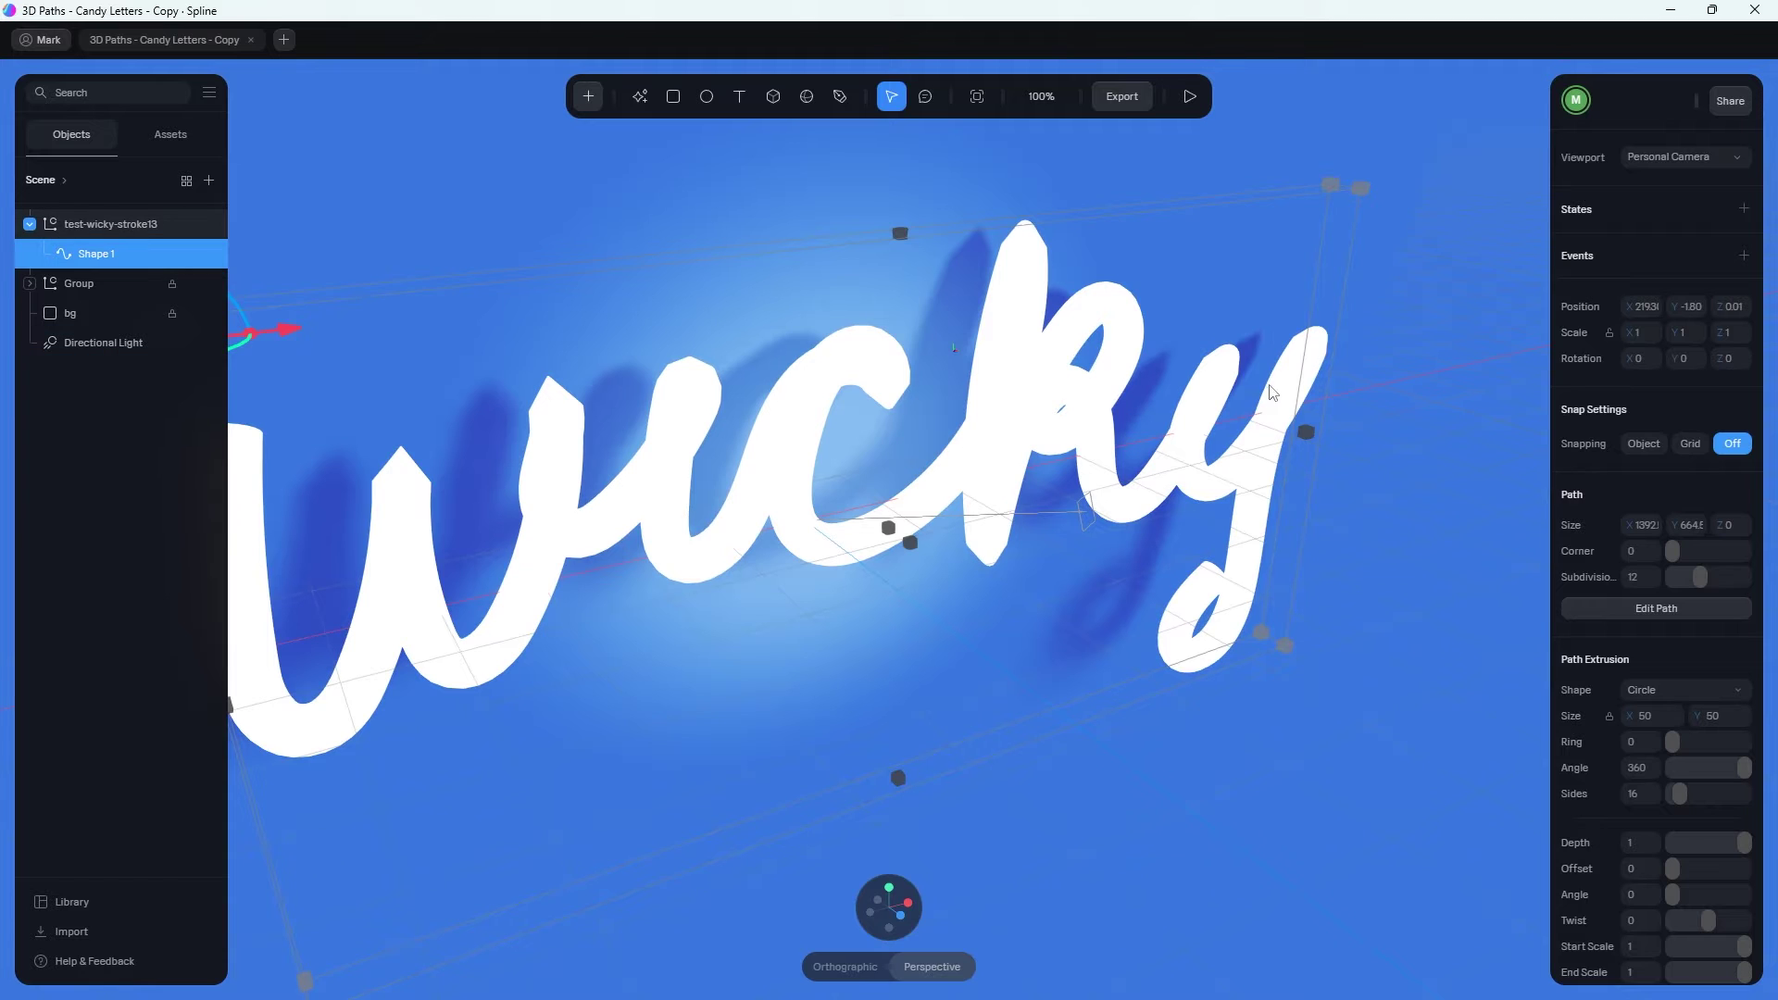
{"action": "scroll", "coordinate": [977, 557], "scroll_direction": "left", "scroll_amount": 5}
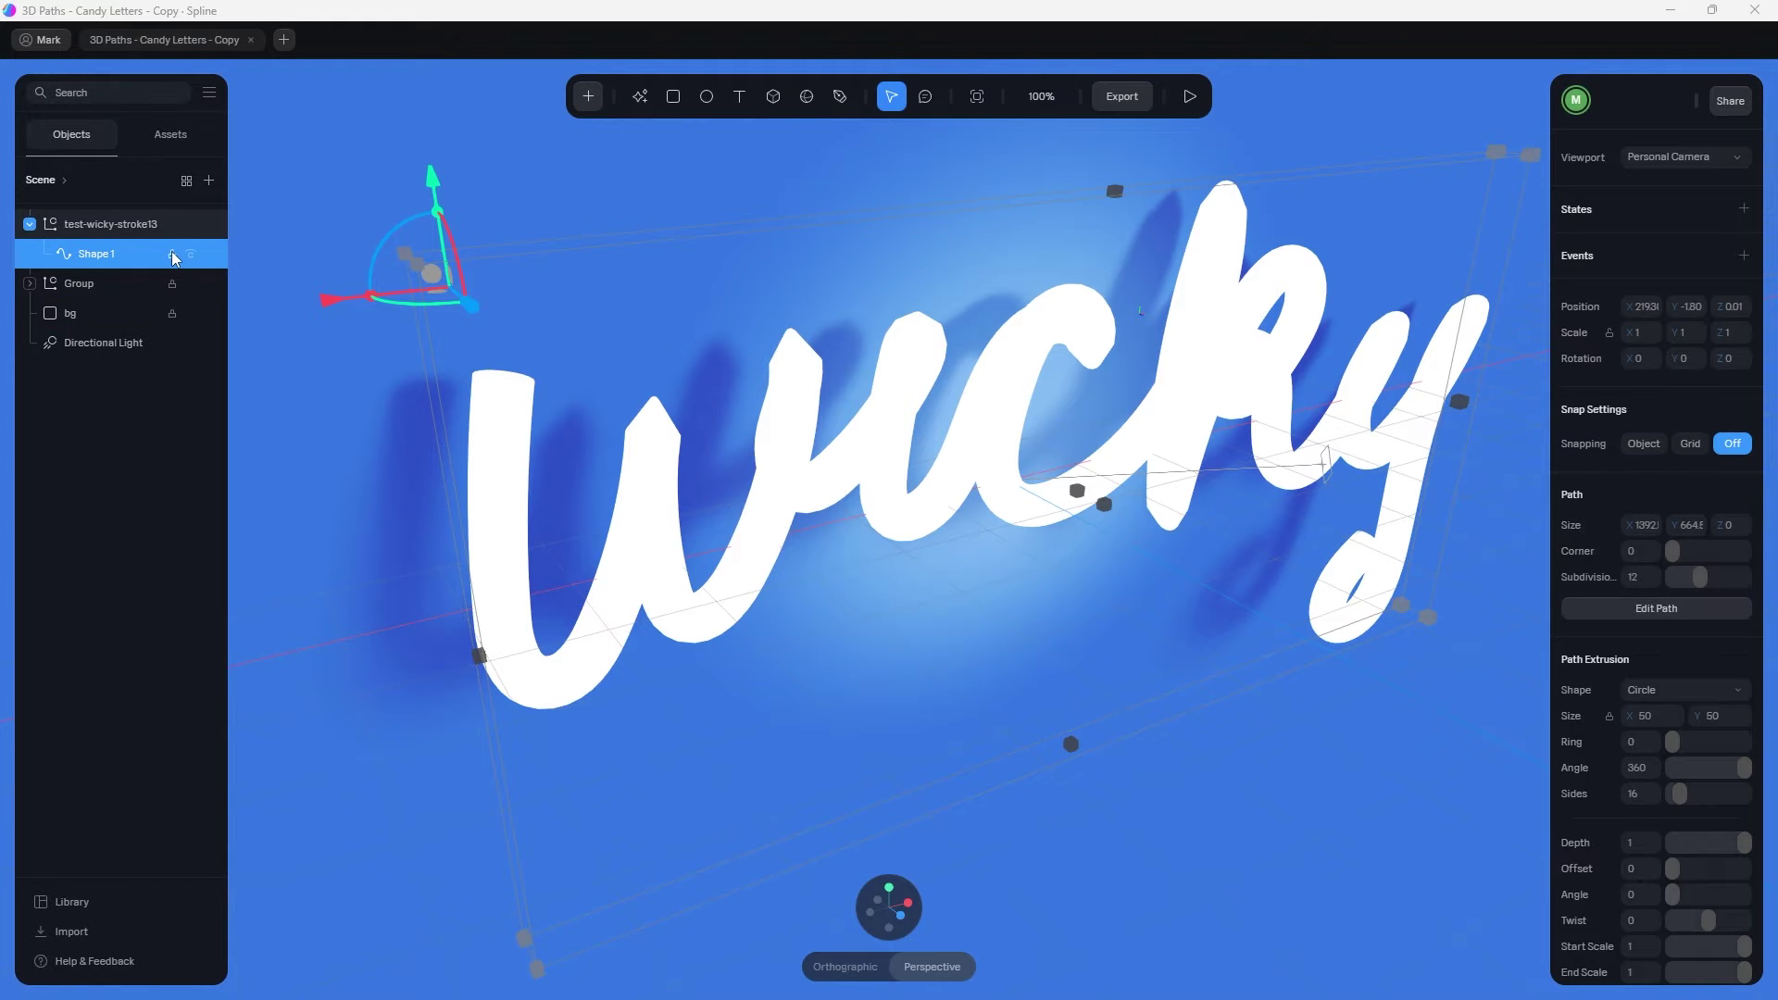
{"action": "scroll", "coordinate": [1616, 515], "scroll_direction": "down", "scroll_amount": 7}
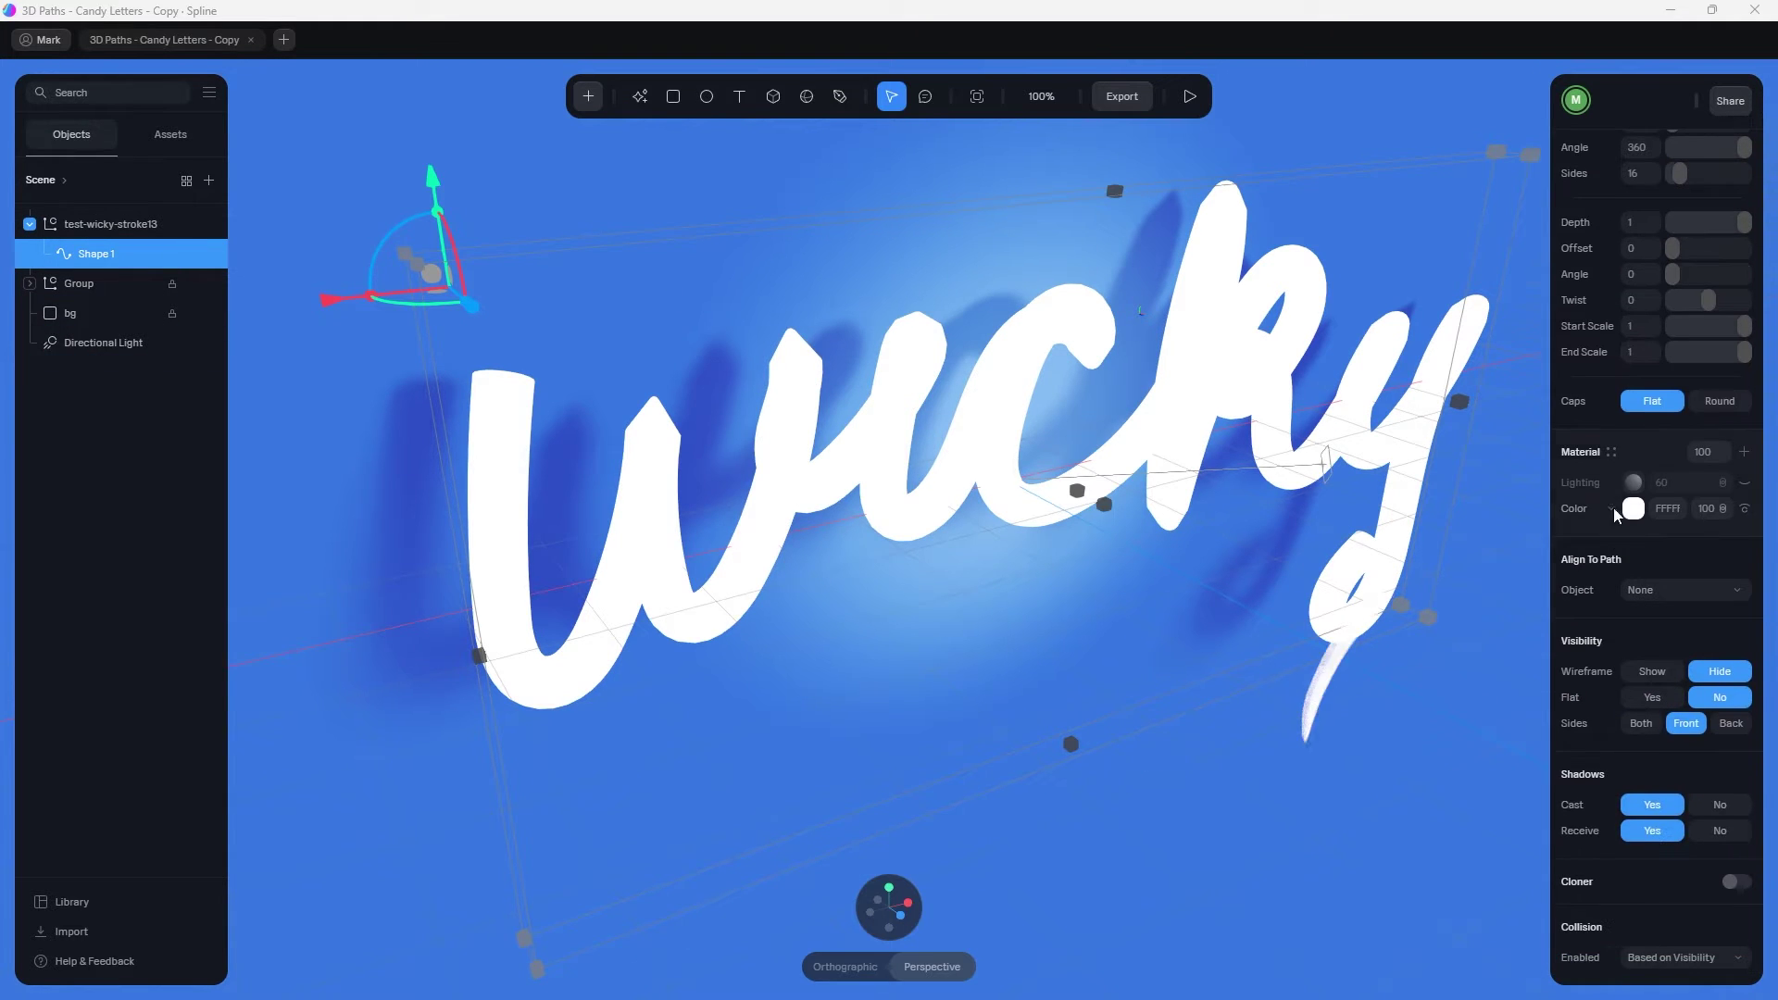
{"action": "left_click", "coordinate": [1612, 453]}
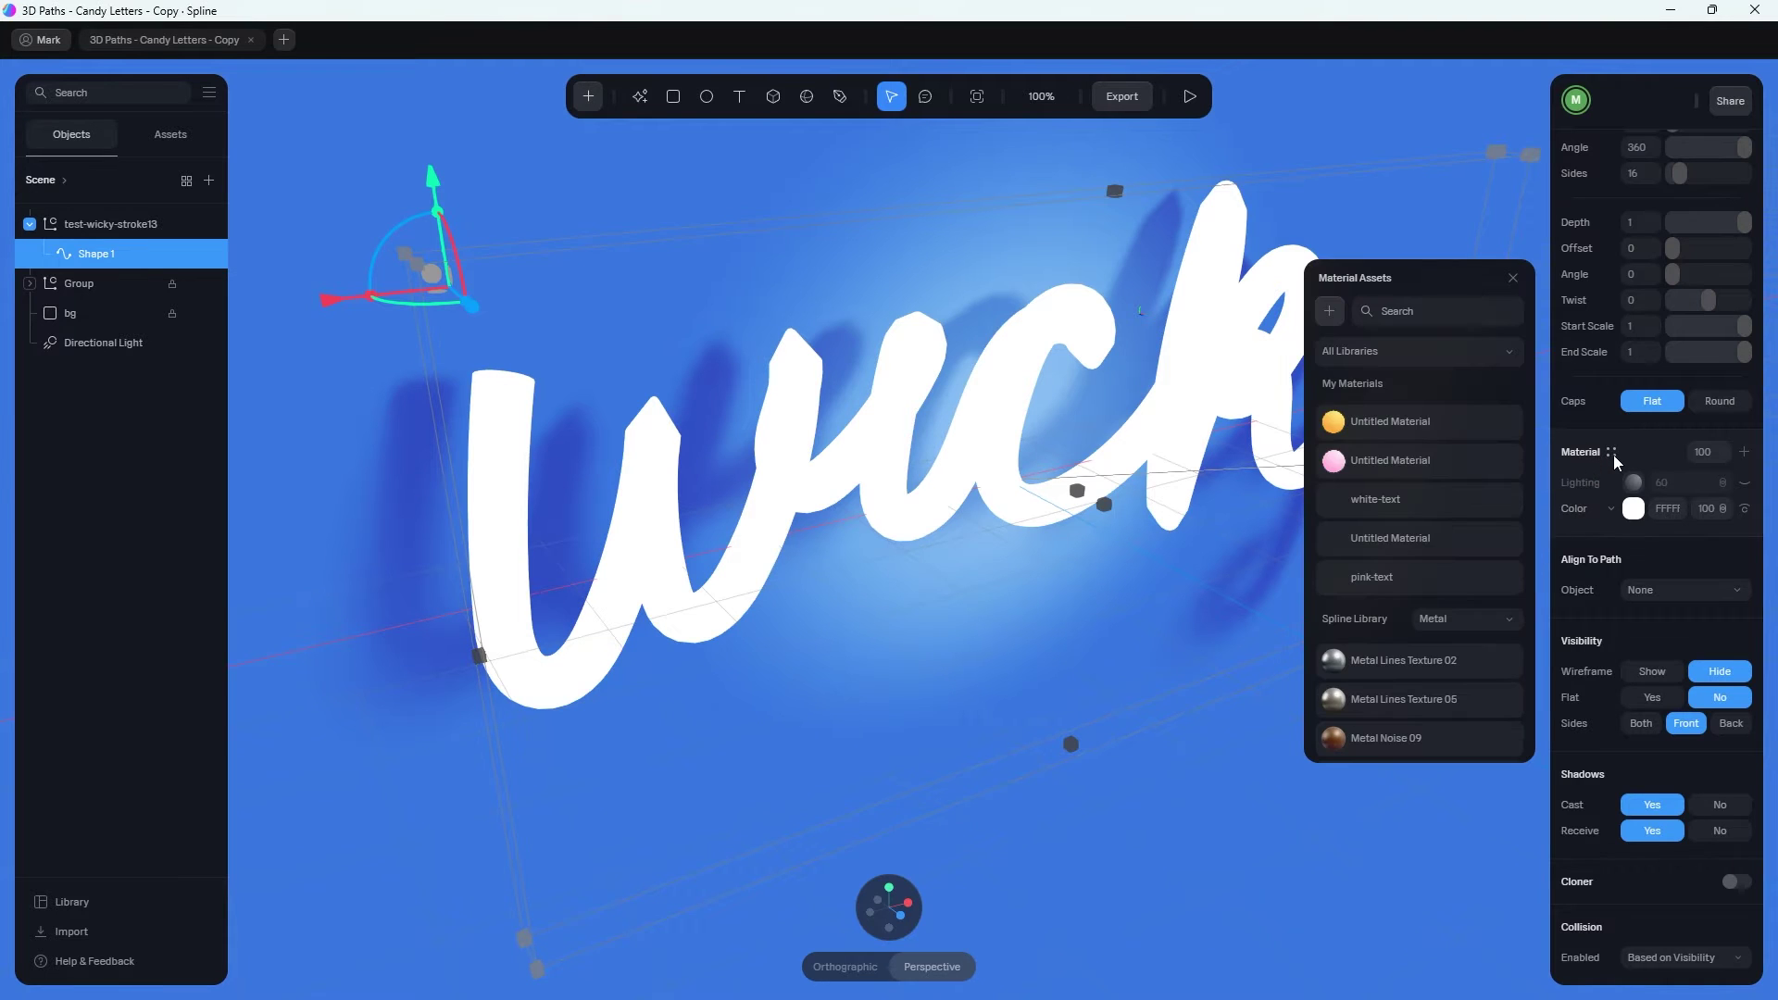
Apply the Metal Noise 04 material from the Spline Library's Metal category to Shape 1 and close the material assets.
{"action": "left_click", "coordinate": [1465, 361]}
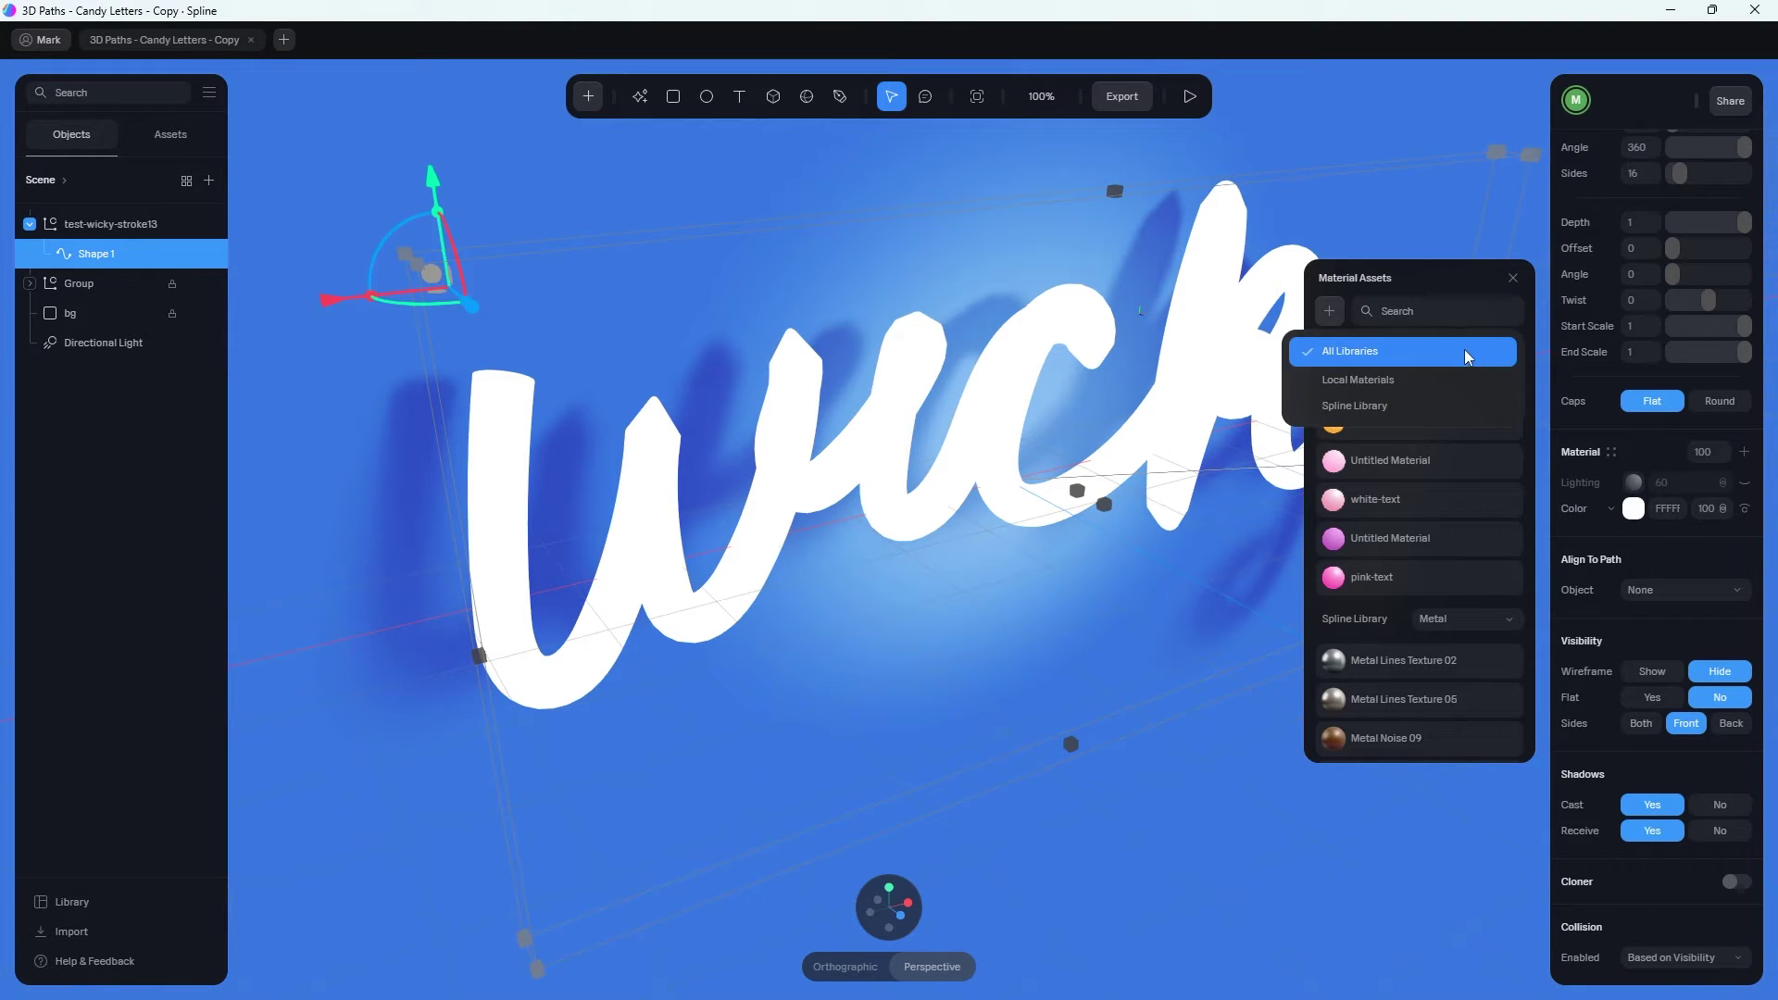
{"action": "left_click", "coordinate": [1404, 293]}
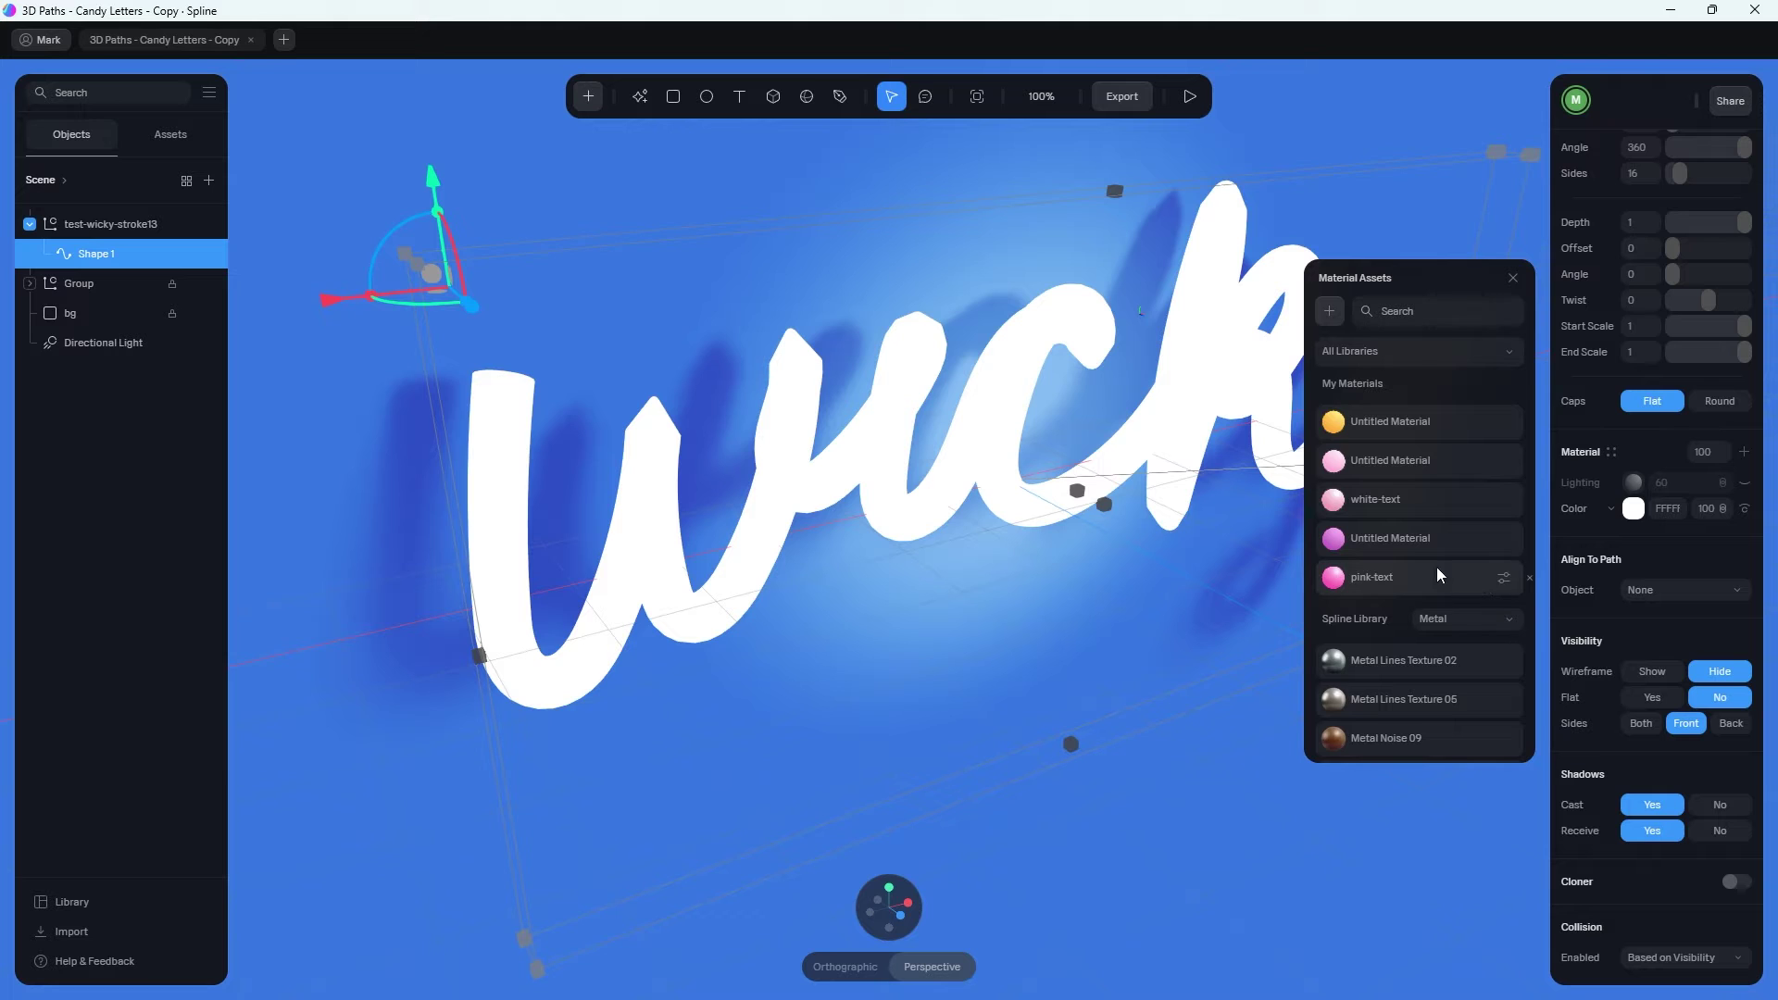
{"action": "scroll", "coordinate": [1438, 570], "scroll_direction": "down", "scroll_amount": 1}
{"action": "scroll", "coordinate": [1436, 570], "scroll_direction": "down", "scroll_amount": 1}
{"action": "left_click", "coordinate": [1441, 432]}
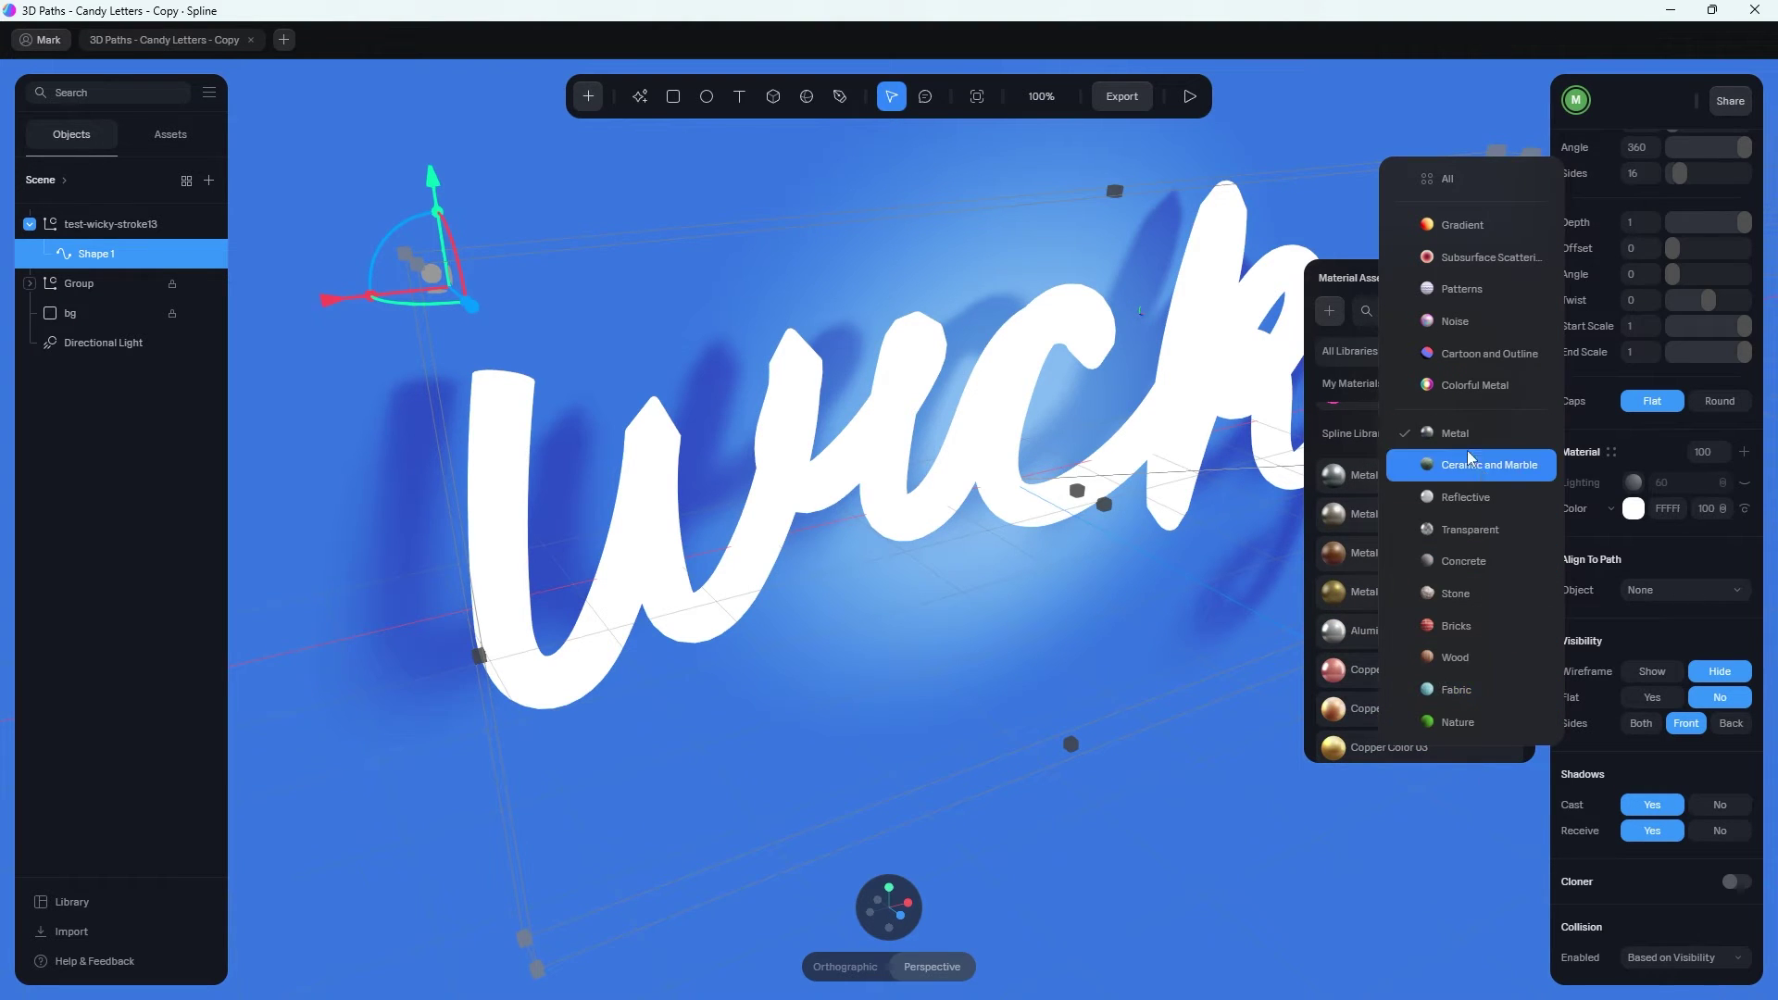
{"action": "left_click", "coordinate": [1354, 435]}
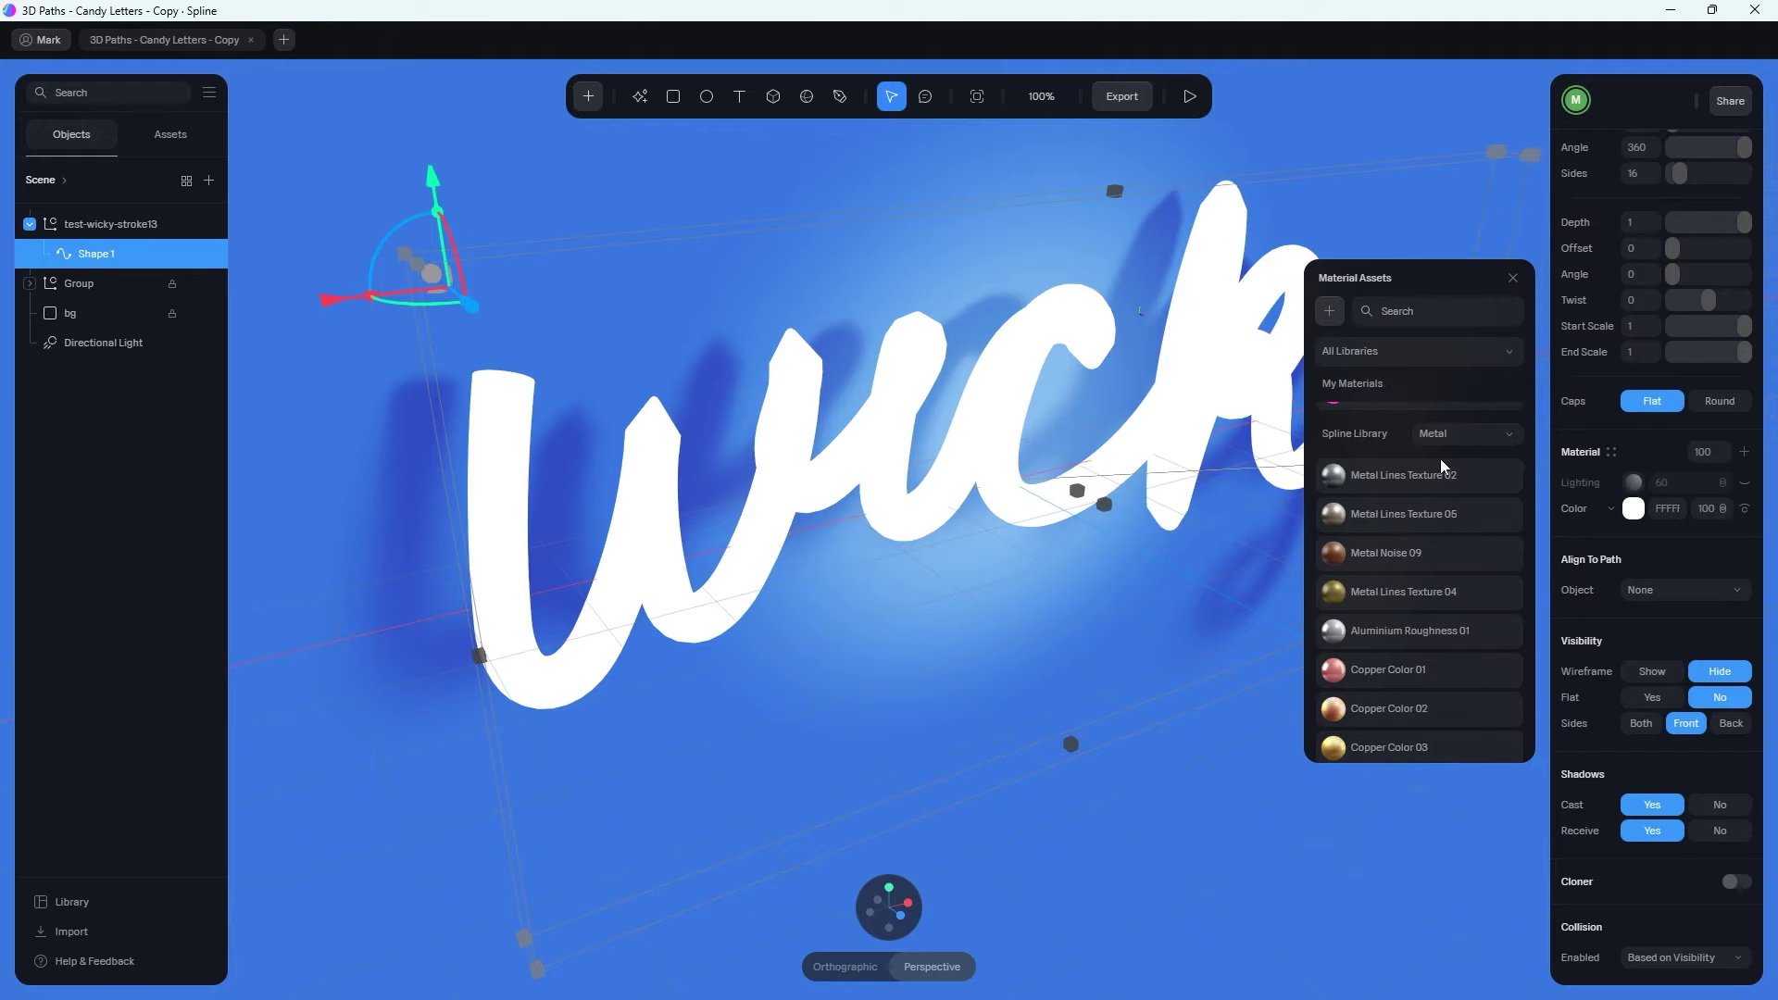
{"action": "scroll", "coordinate": [1456, 535], "scroll_direction": "down", "scroll_amount": 1}
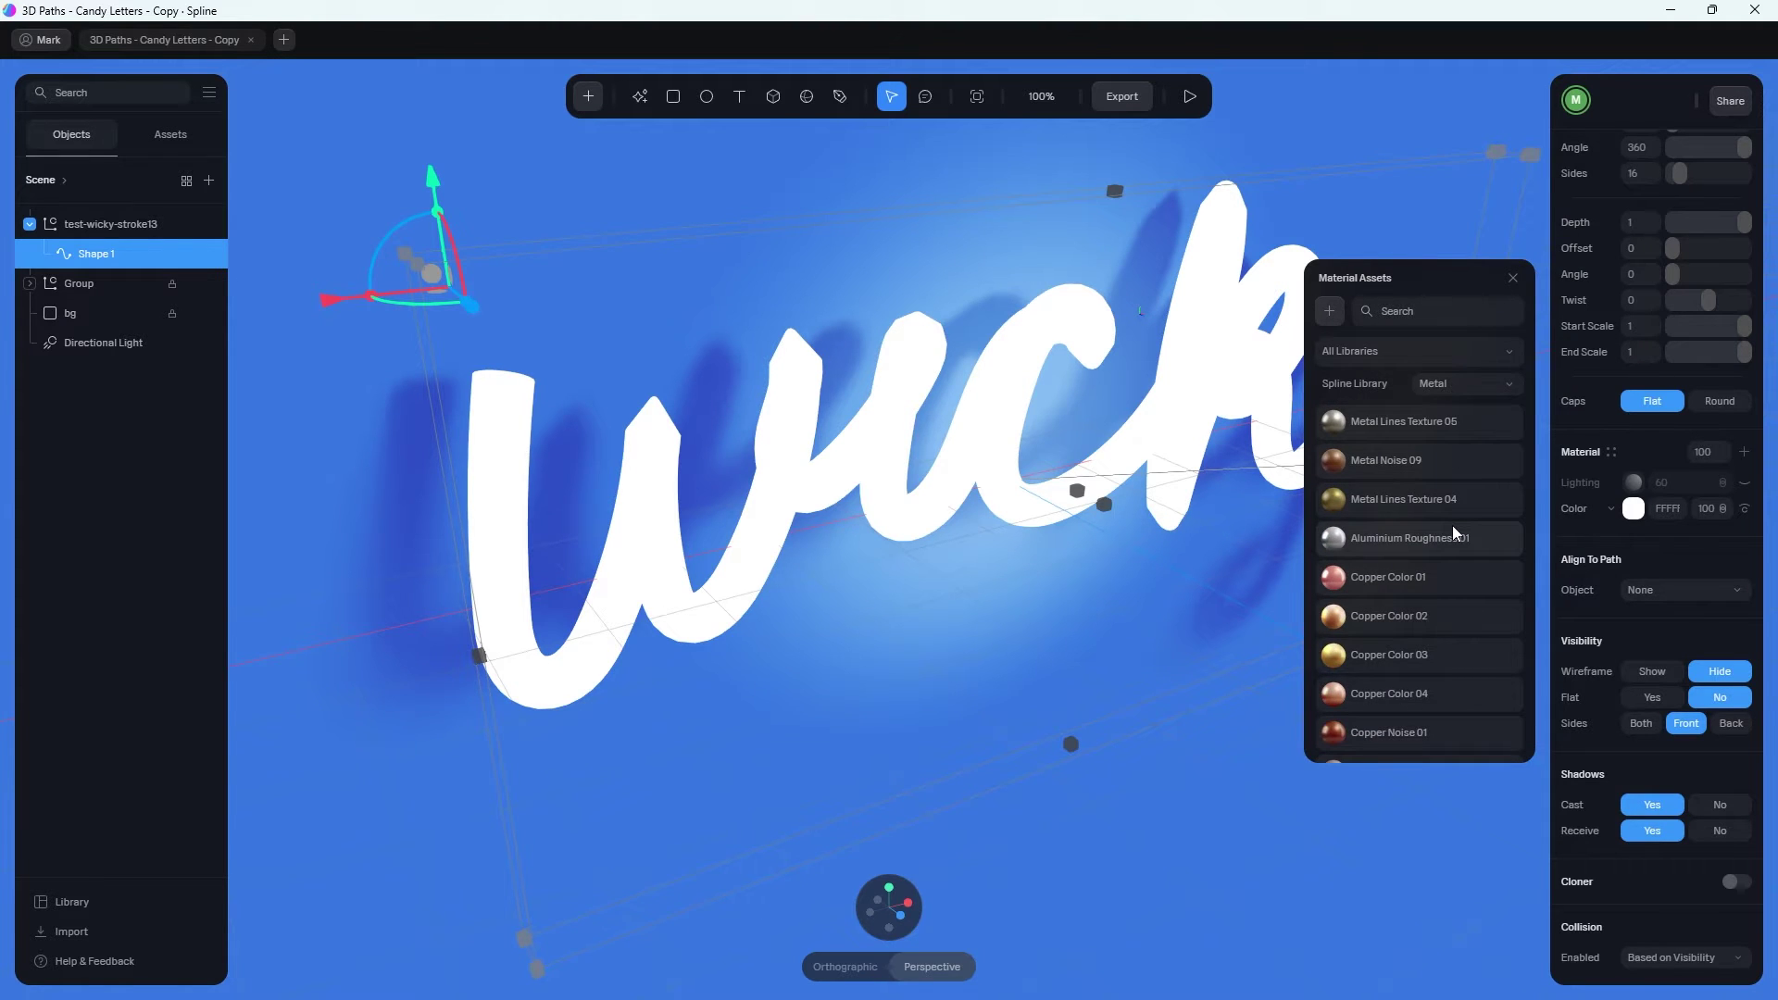
{"action": "scroll", "coordinate": [1454, 534], "scroll_direction": "down", "scroll_amount": 8}
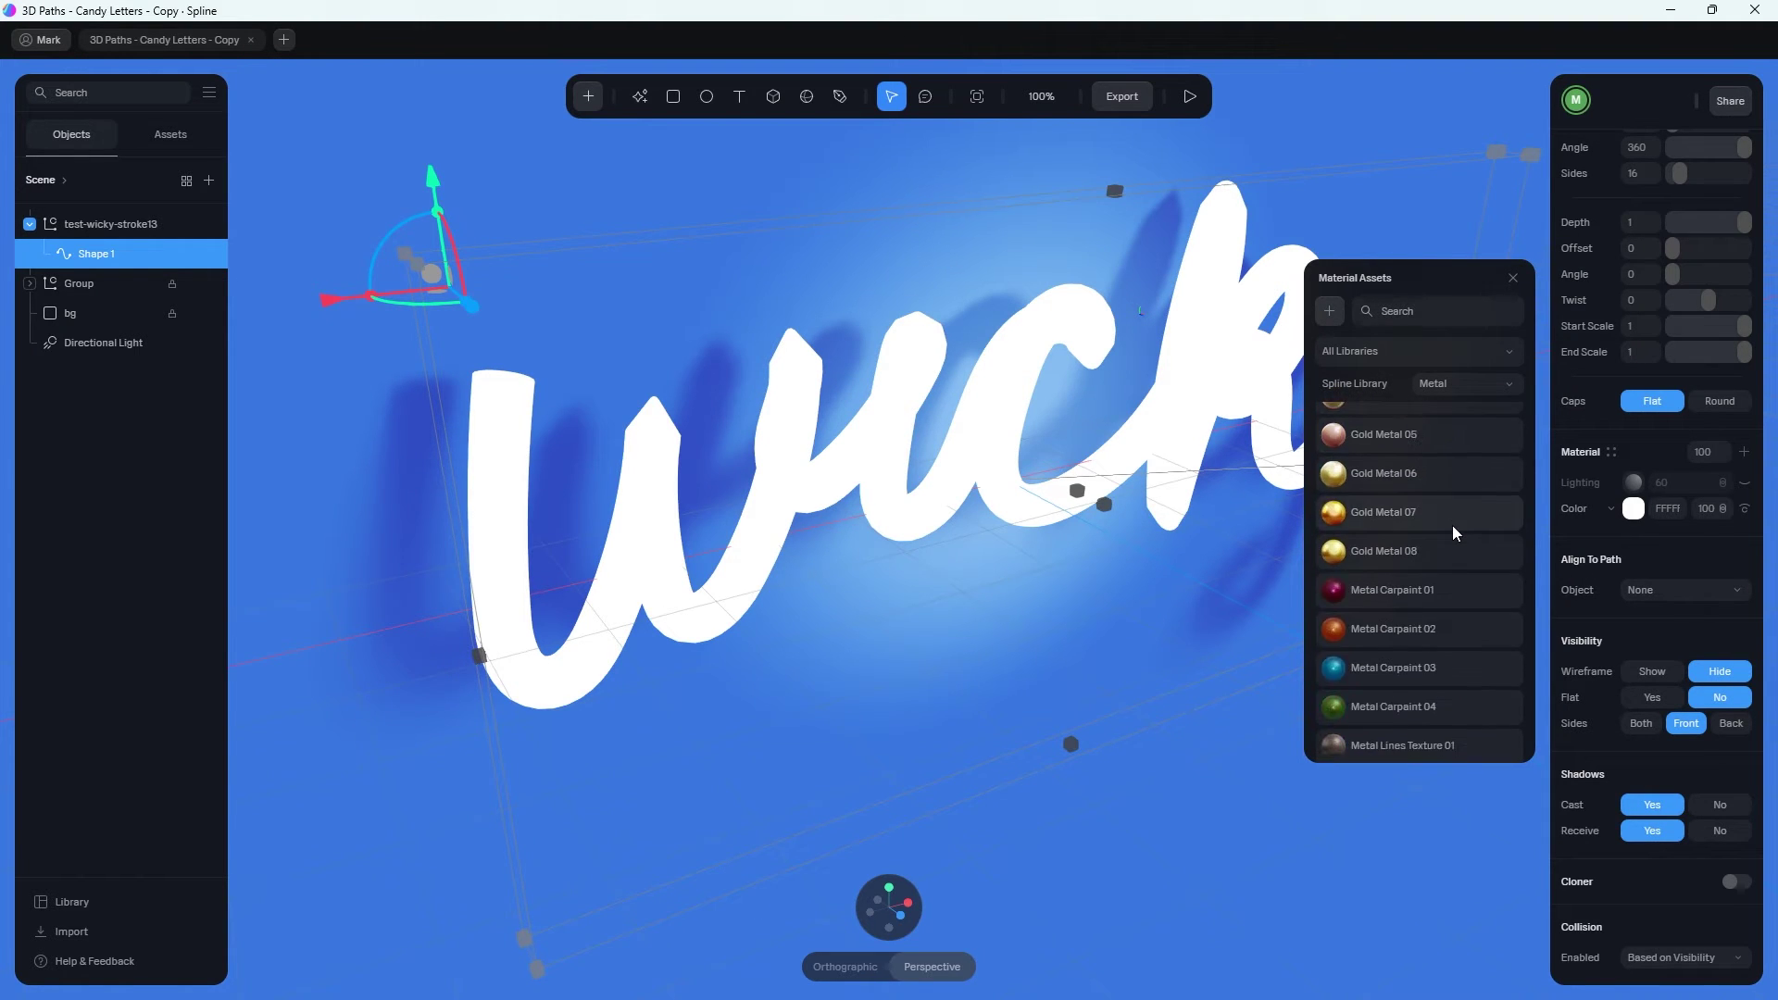
{"action": "scroll", "coordinate": [1454, 534], "scroll_direction": "down", "scroll_amount": 6}
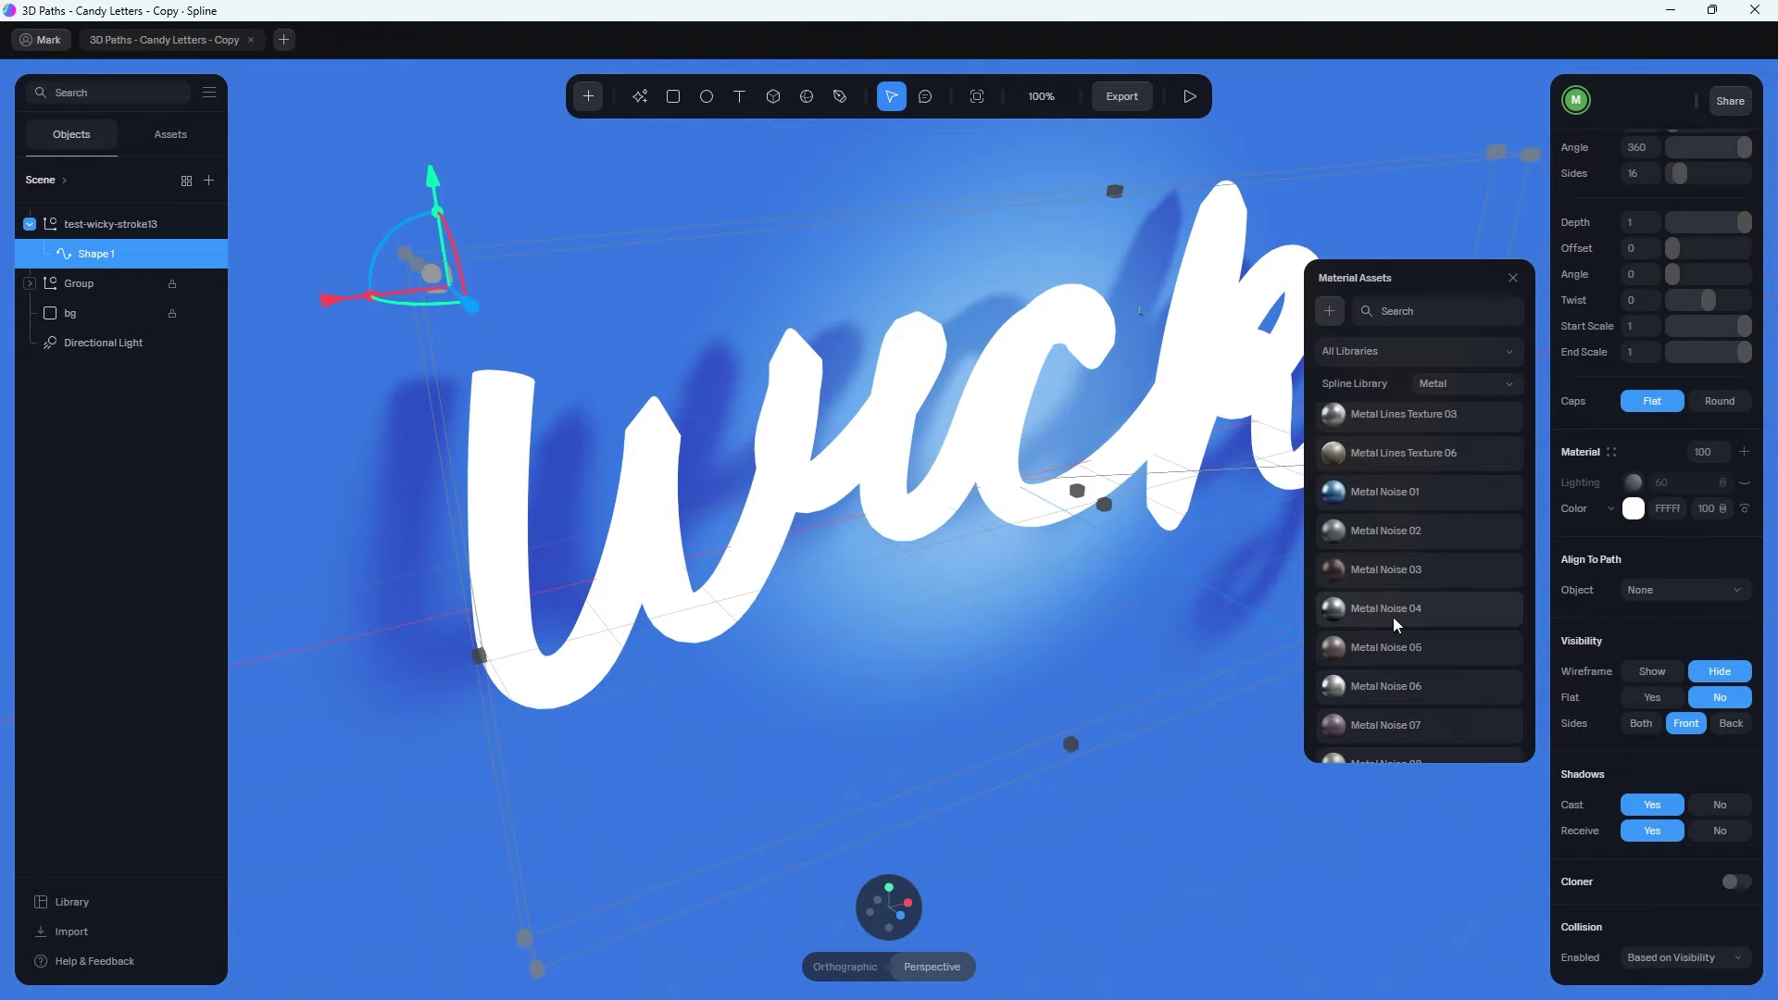
{"action": "left_click", "coordinate": [1395, 616]}
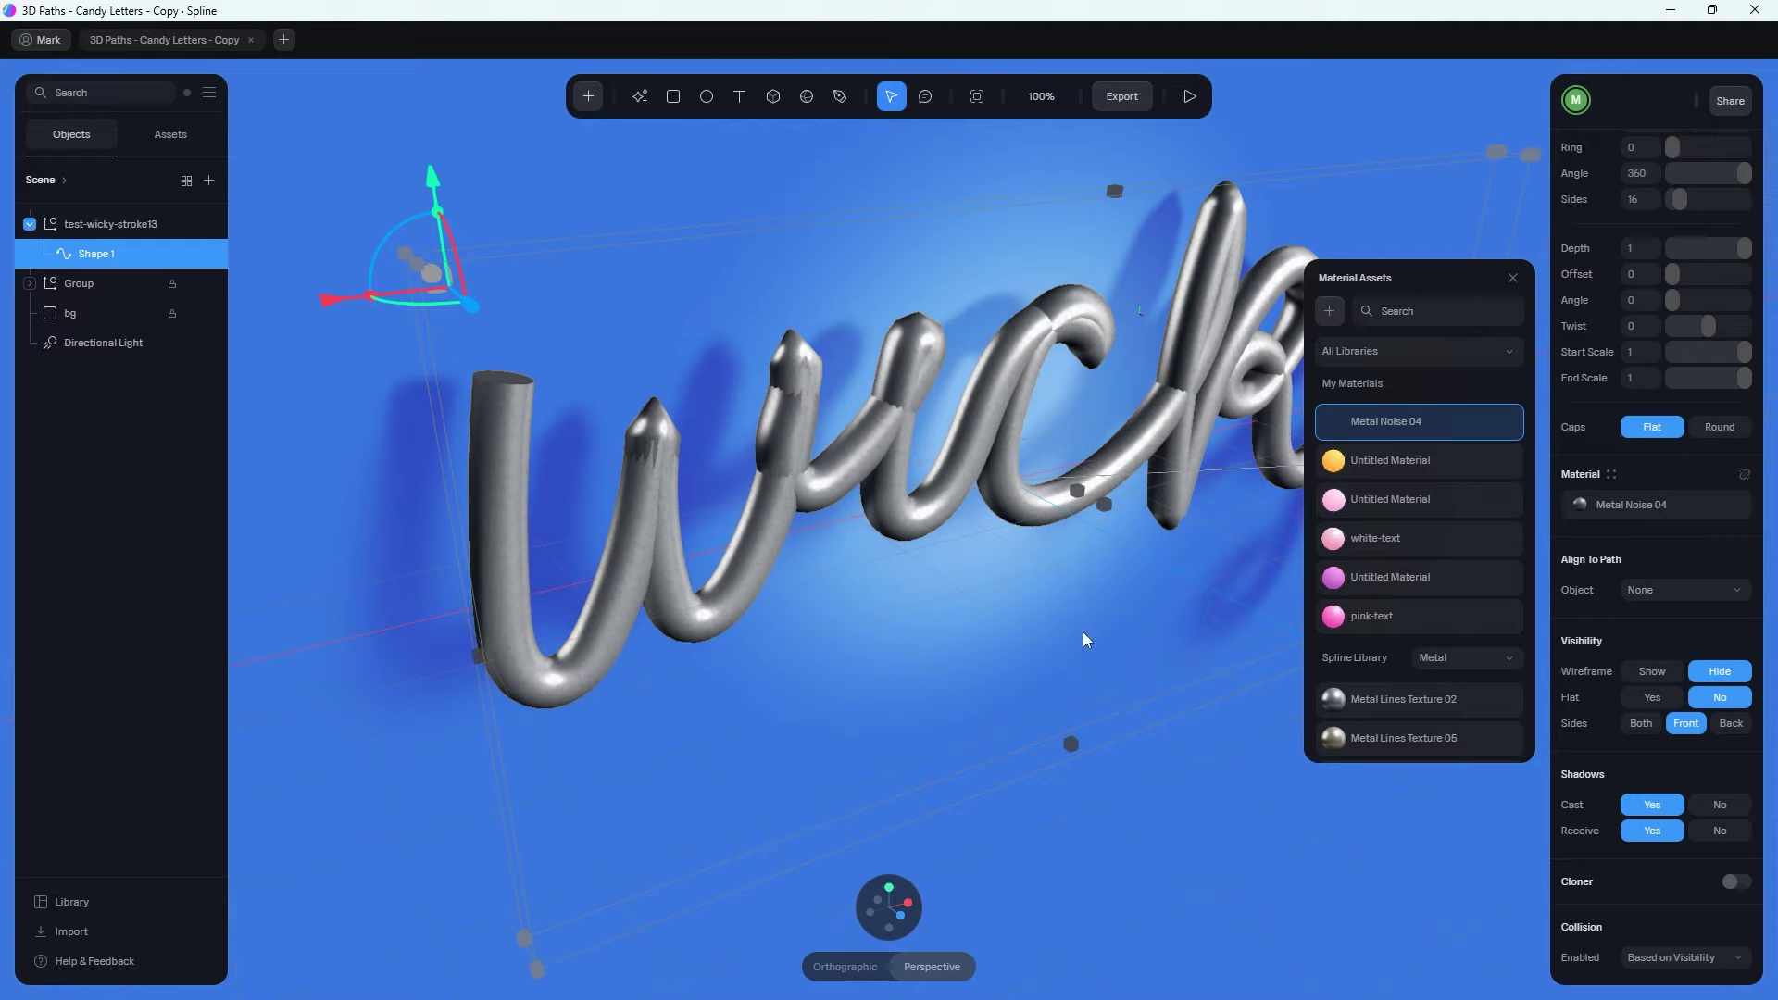
{"action": "left_click_drag", "start_coordinate": [1083, 635], "coordinate": [763, 430]}
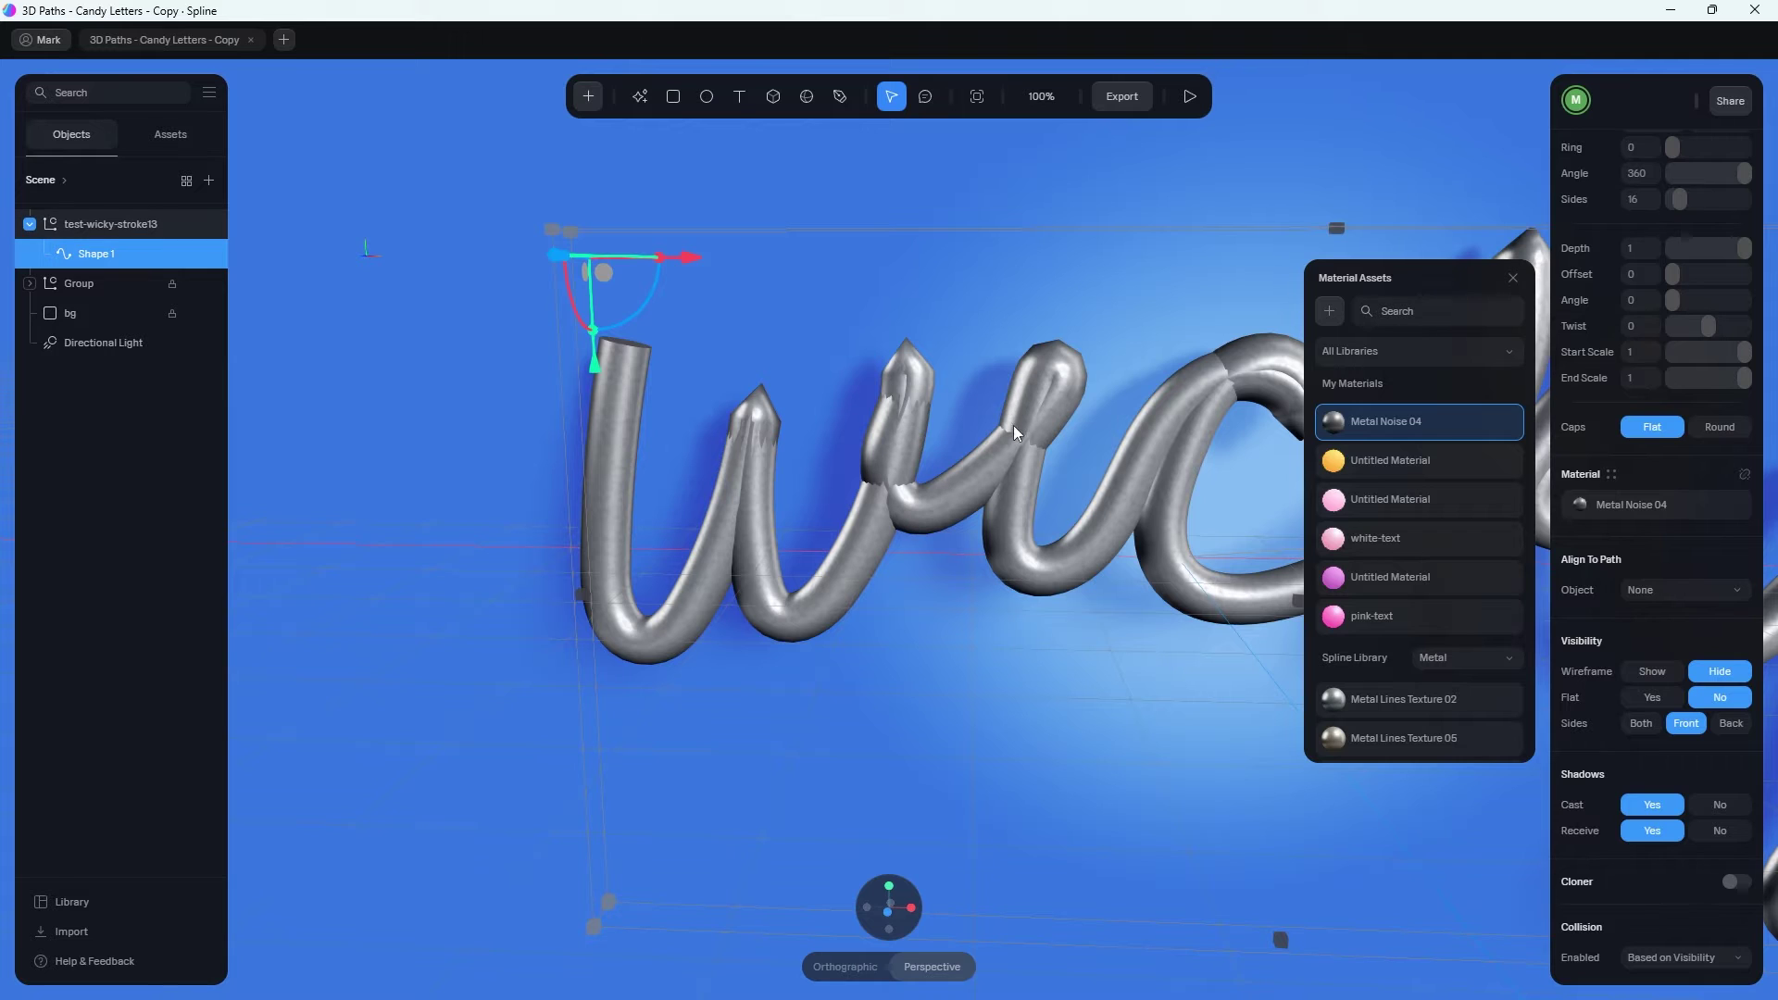
{"action": "left_click", "coordinate": [1513, 279]}
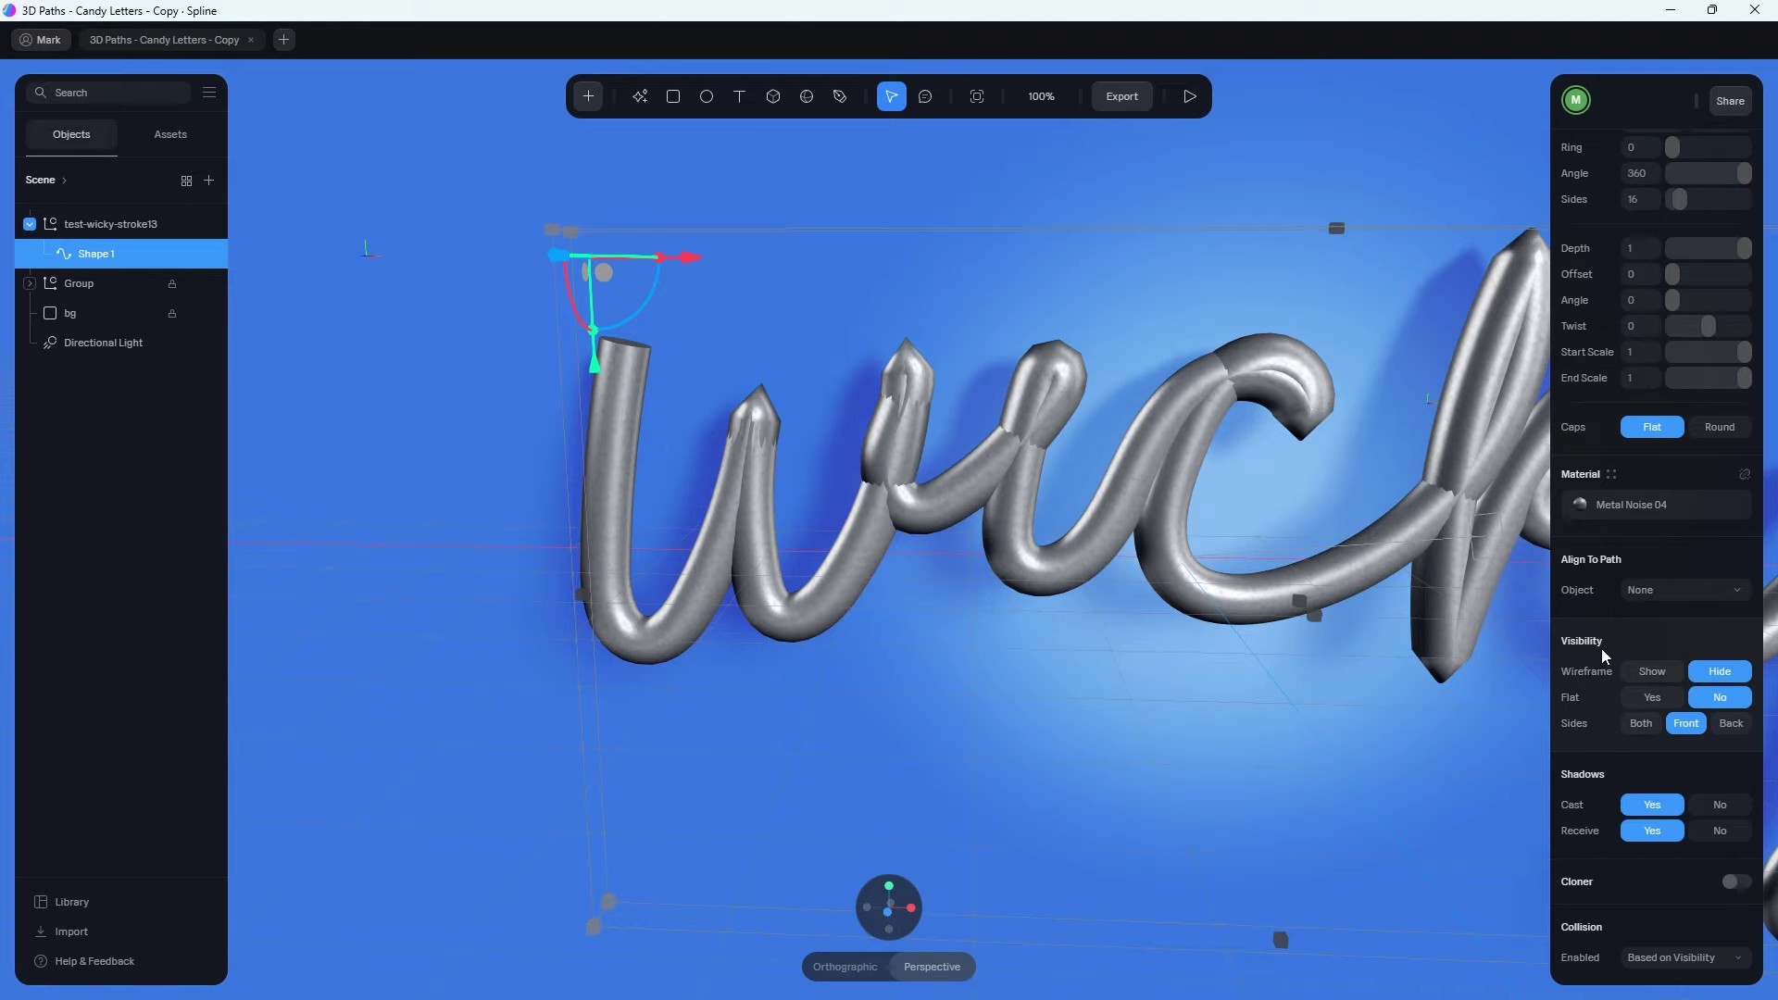
Show Shape 1's wireframe to examine the mesh at the pointed peaks and tight bends, and hide the wireframe again.
{"action": "left_click", "coordinate": [1658, 670]}
{"action": "left_click_drag", "start_coordinate": [952, 602], "coordinate": [1014, 619]}
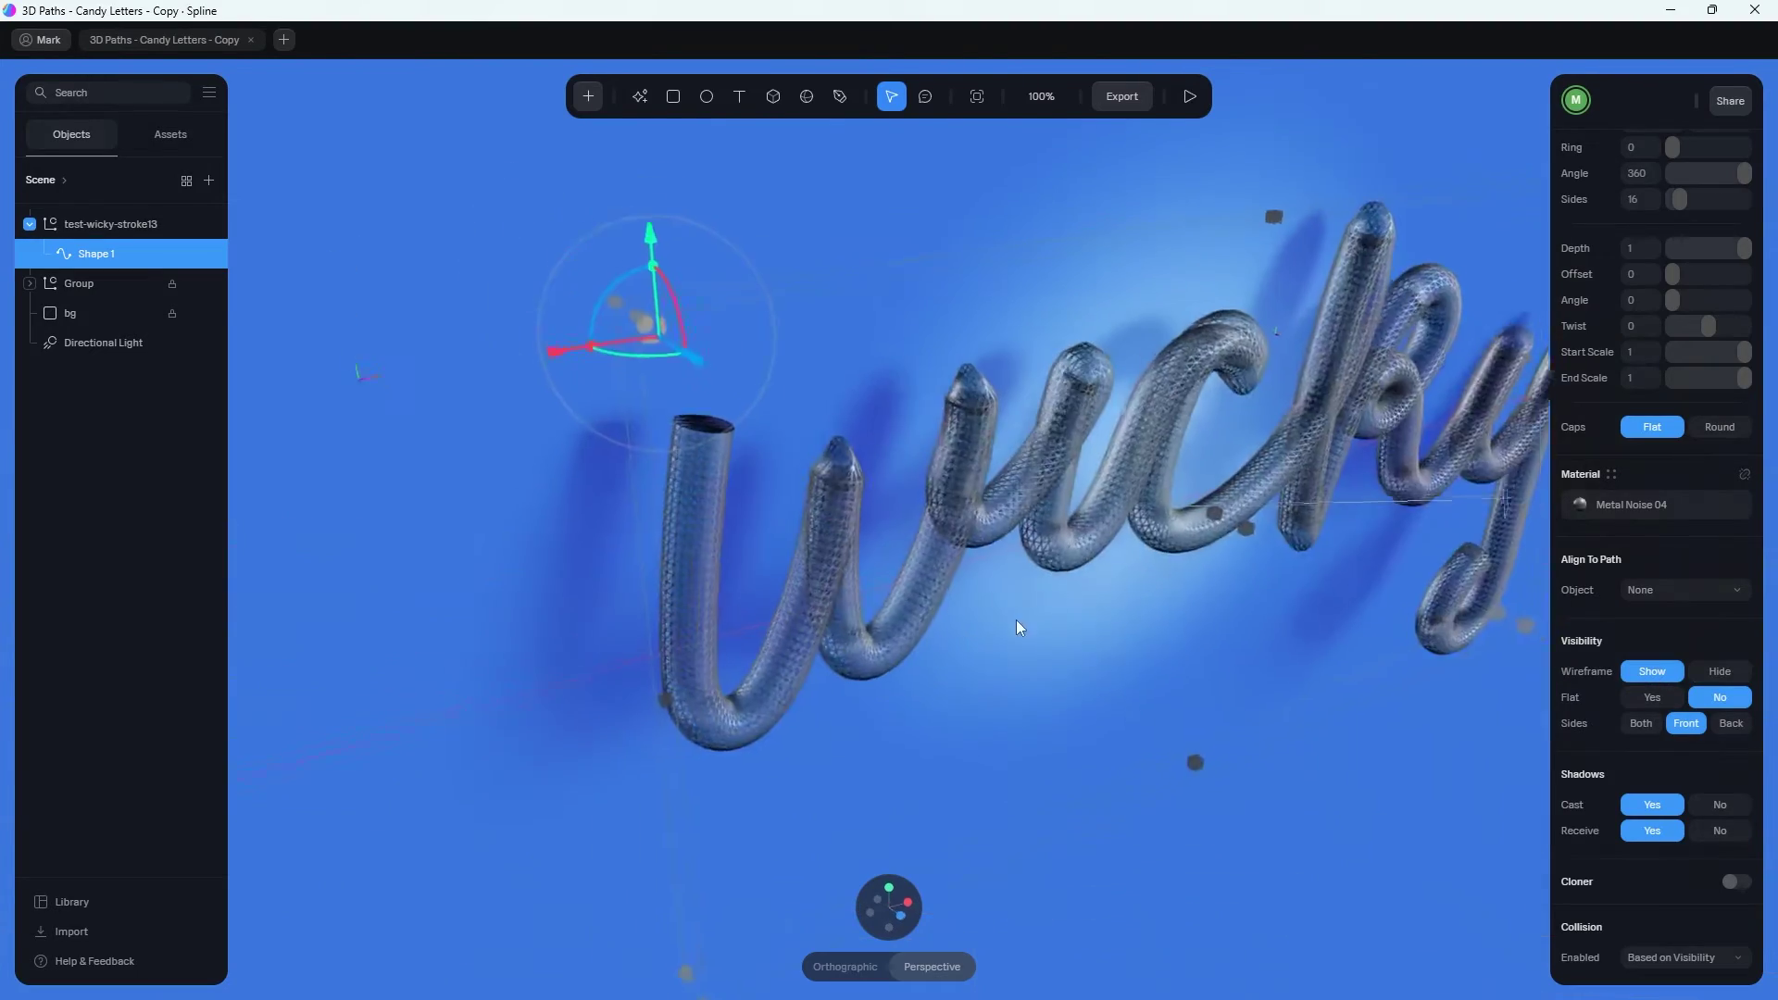
{"action": "scroll", "coordinate": [970, 431], "scroll_direction": "up", "scroll_amount": 5}
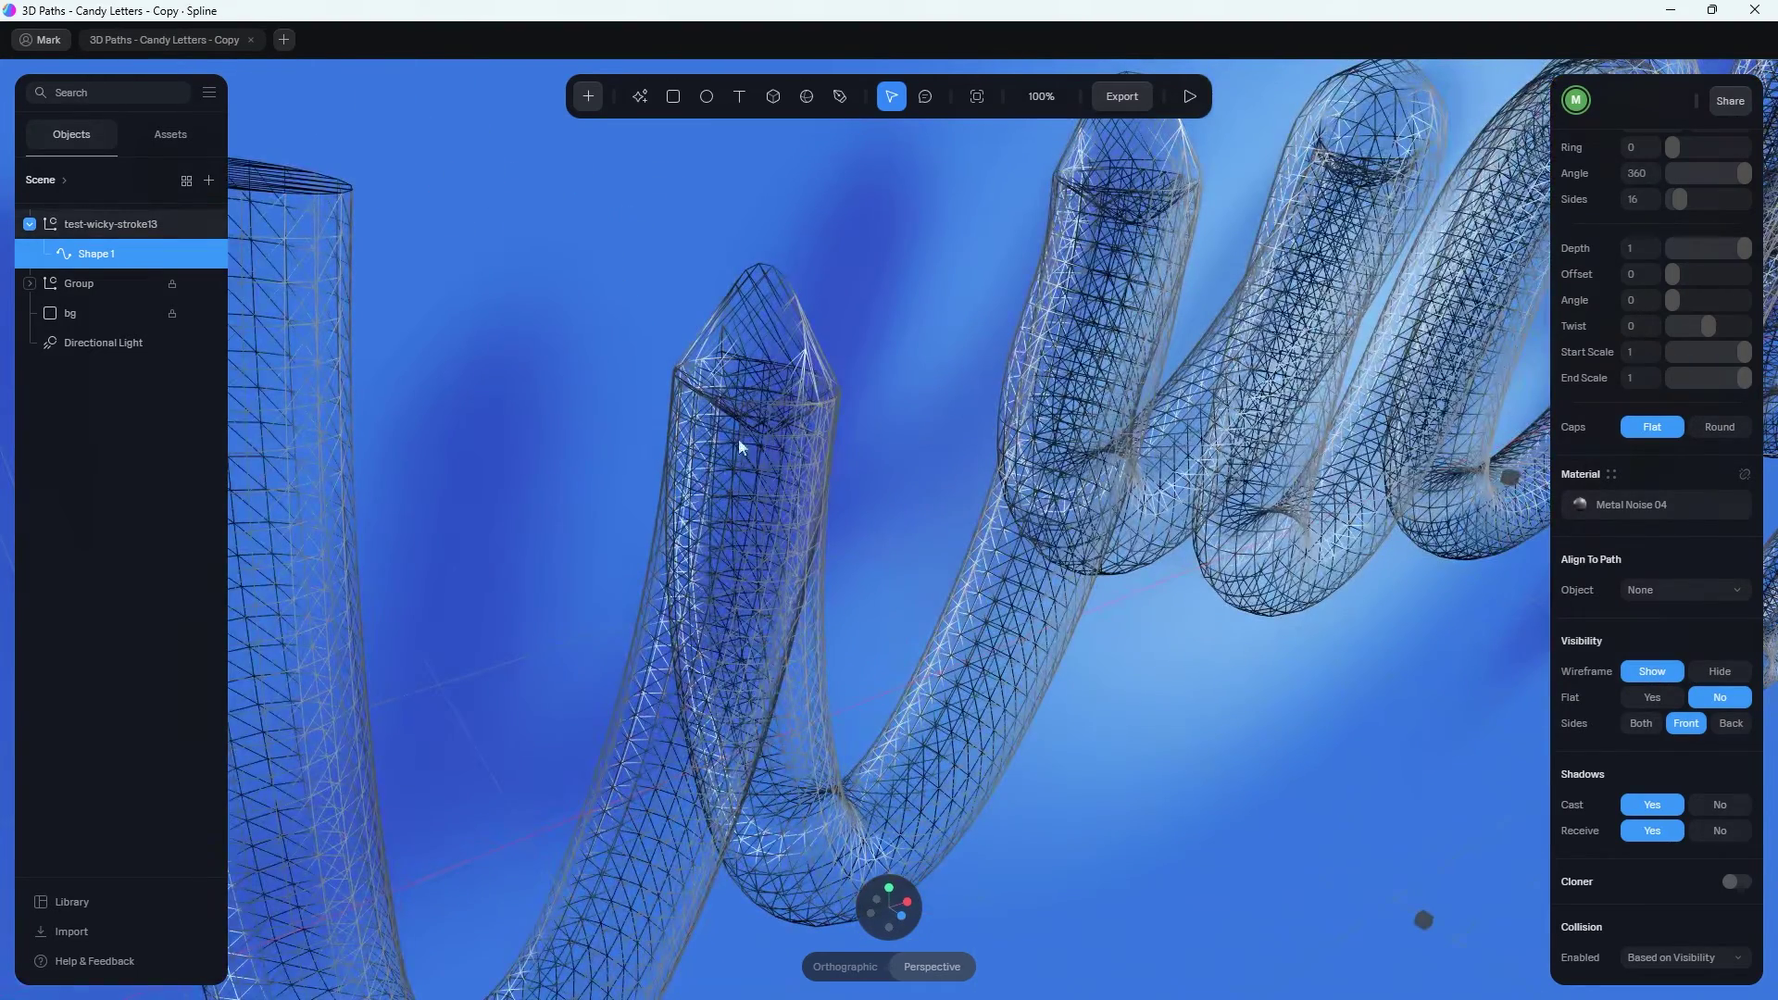
{"action": "left_click_drag", "start_coordinate": [773, 435], "coordinate": [710, 261]}
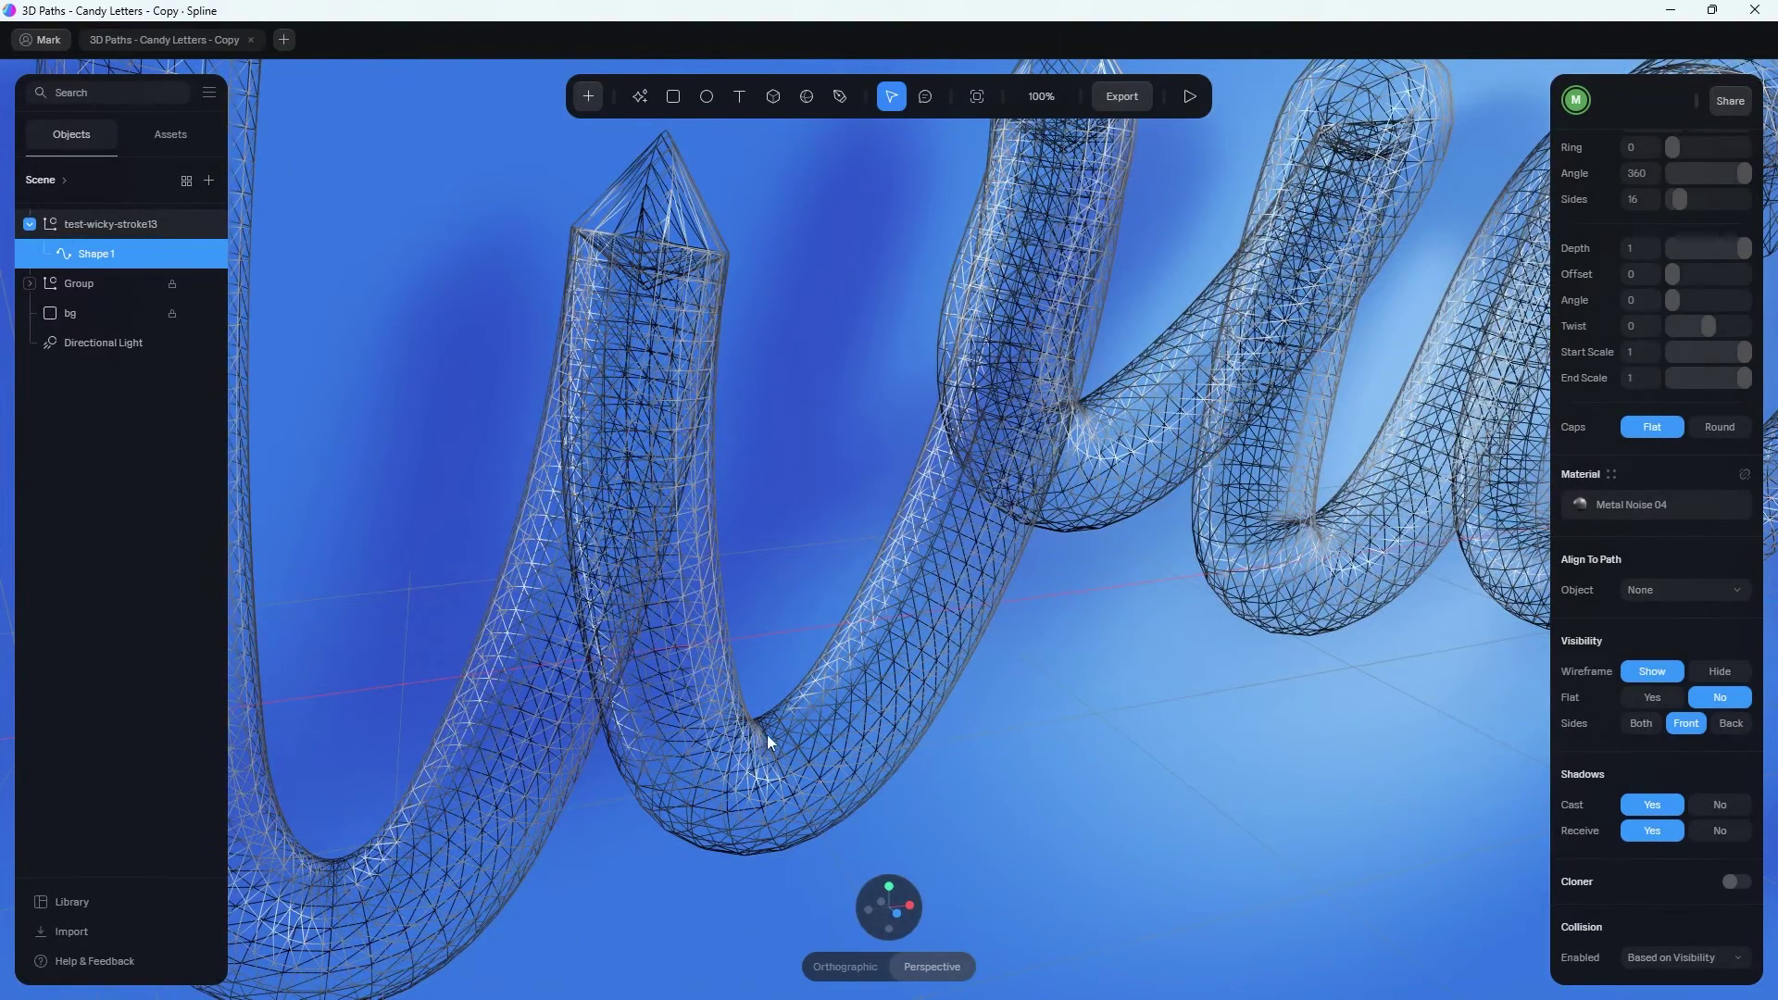
{"action": "left_click_drag", "start_coordinate": [1029, 509], "coordinate": [917, 387]}
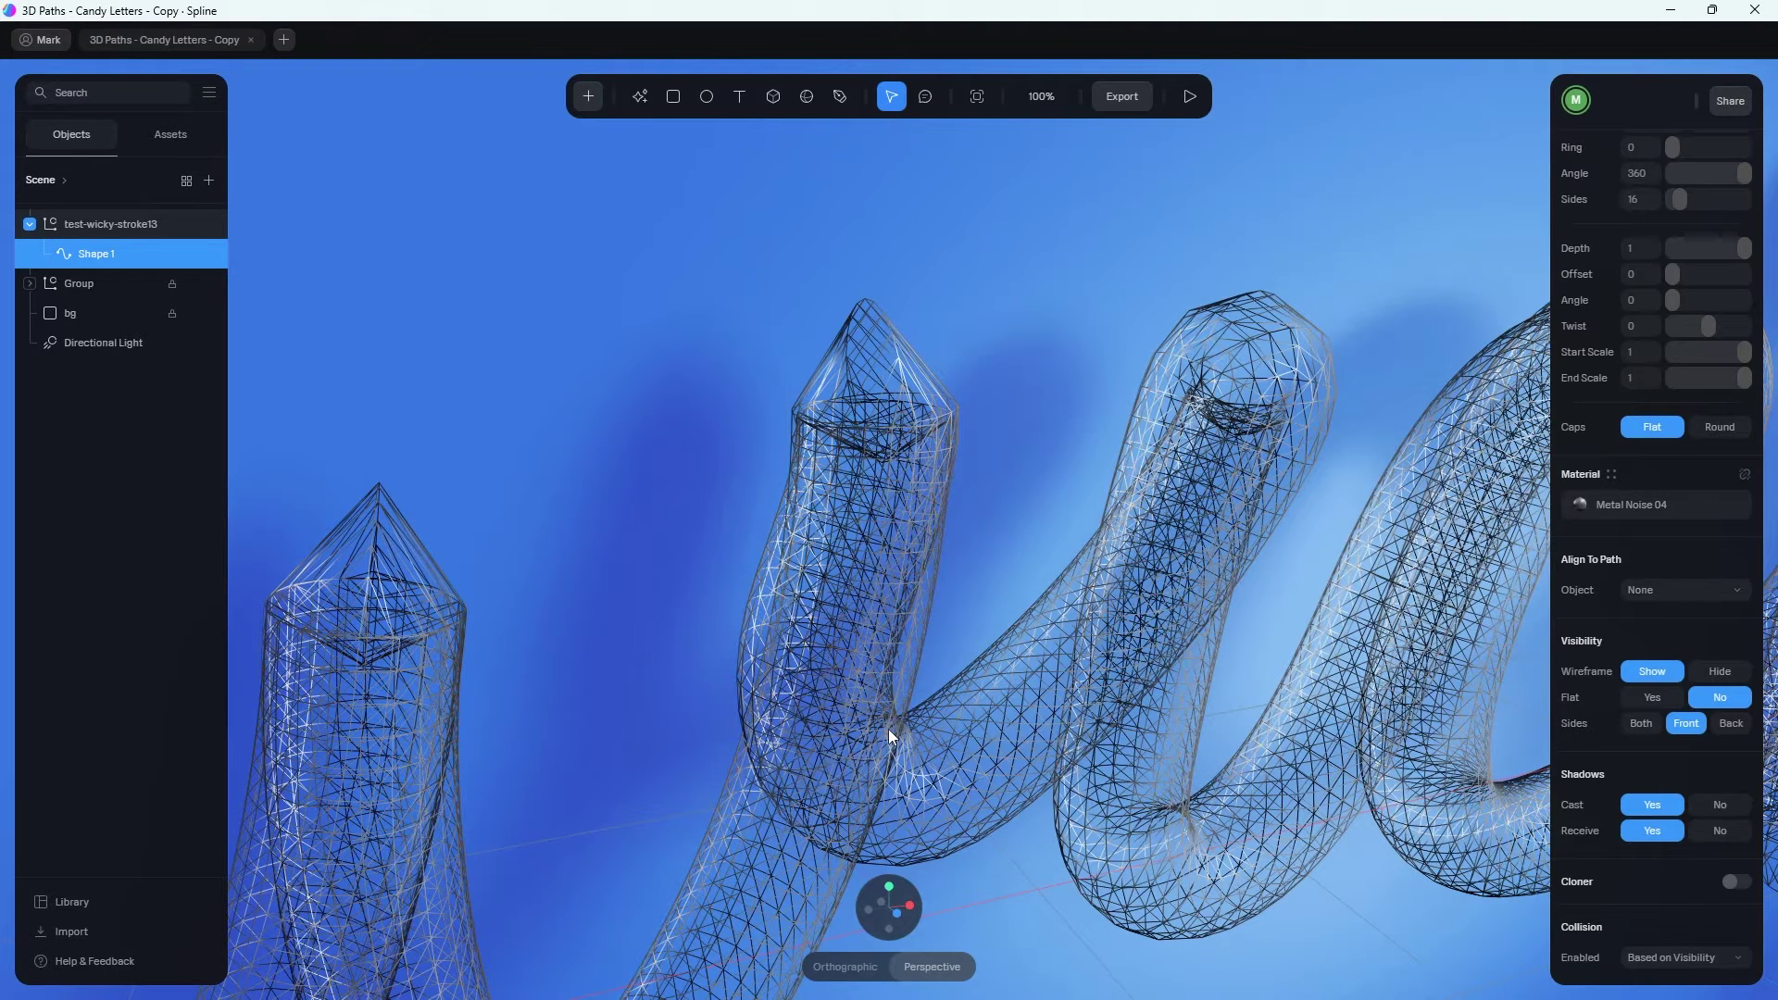
{"action": "left_click", "coordinate": [1715, 676]}
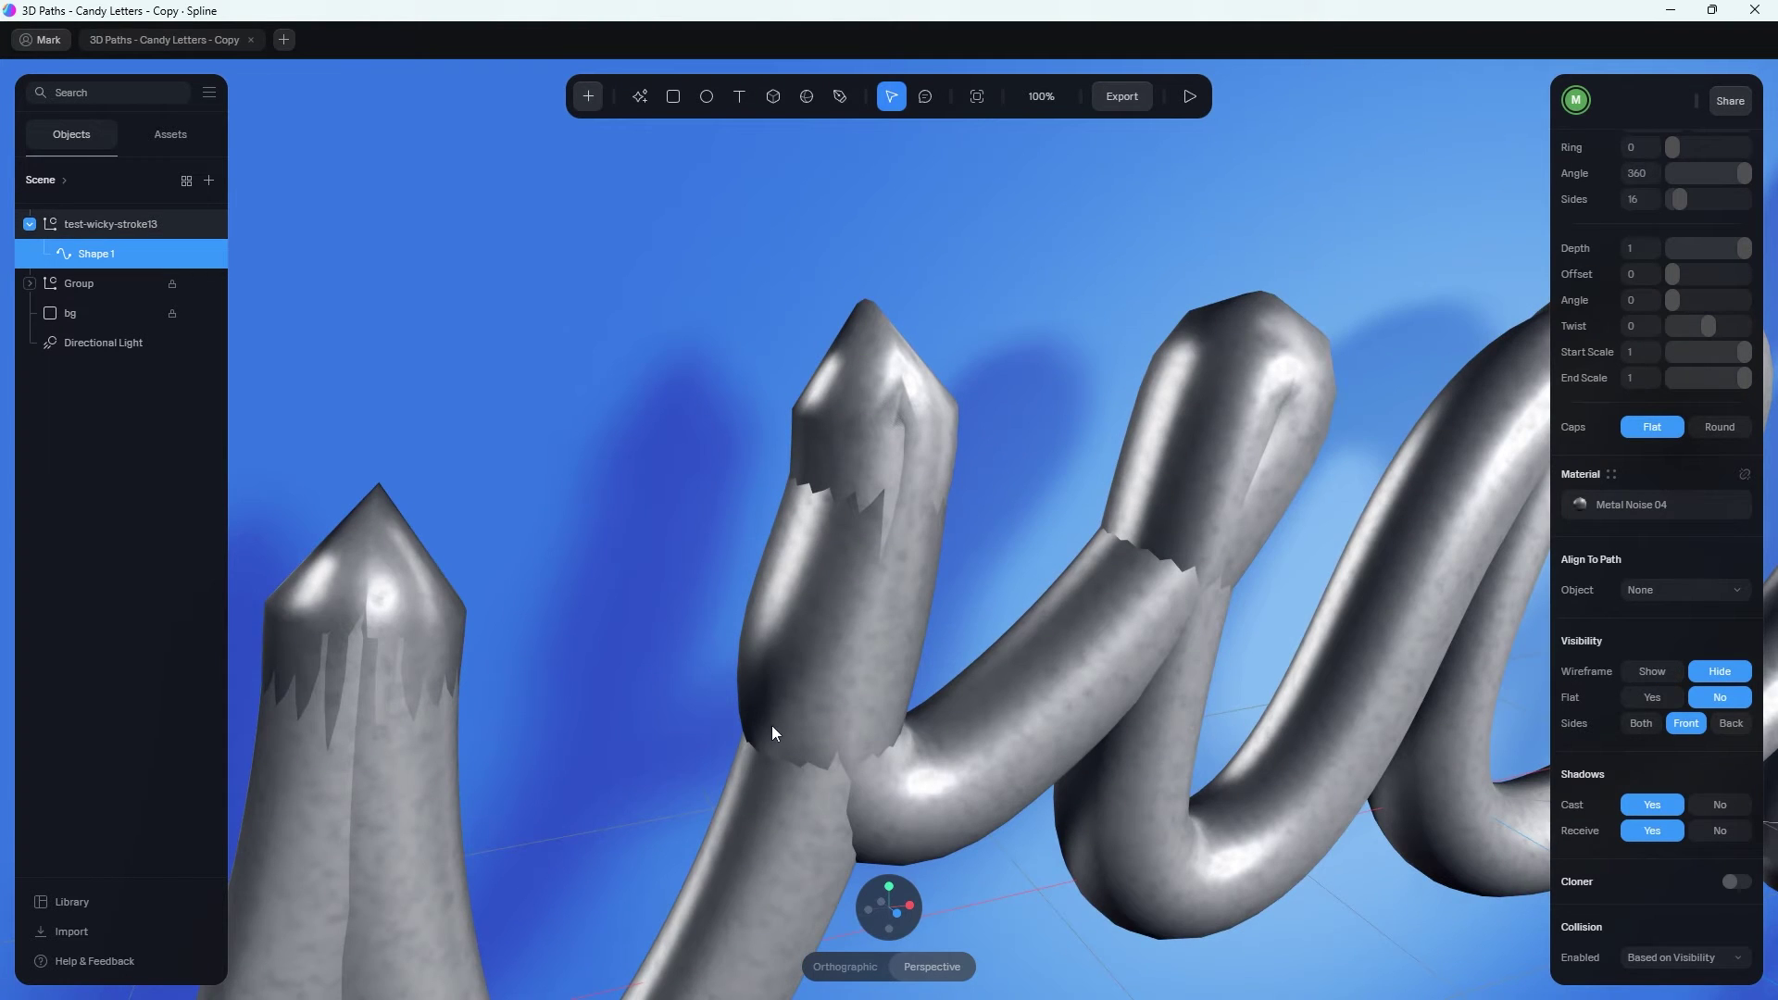
Enter path editing on Shape 1 and round the pointed last peak of the w by pulling out its curve handles.
{"action": "right_click_drag", "start_coordinate": [770, 725], "coordinate": [819, 550]}
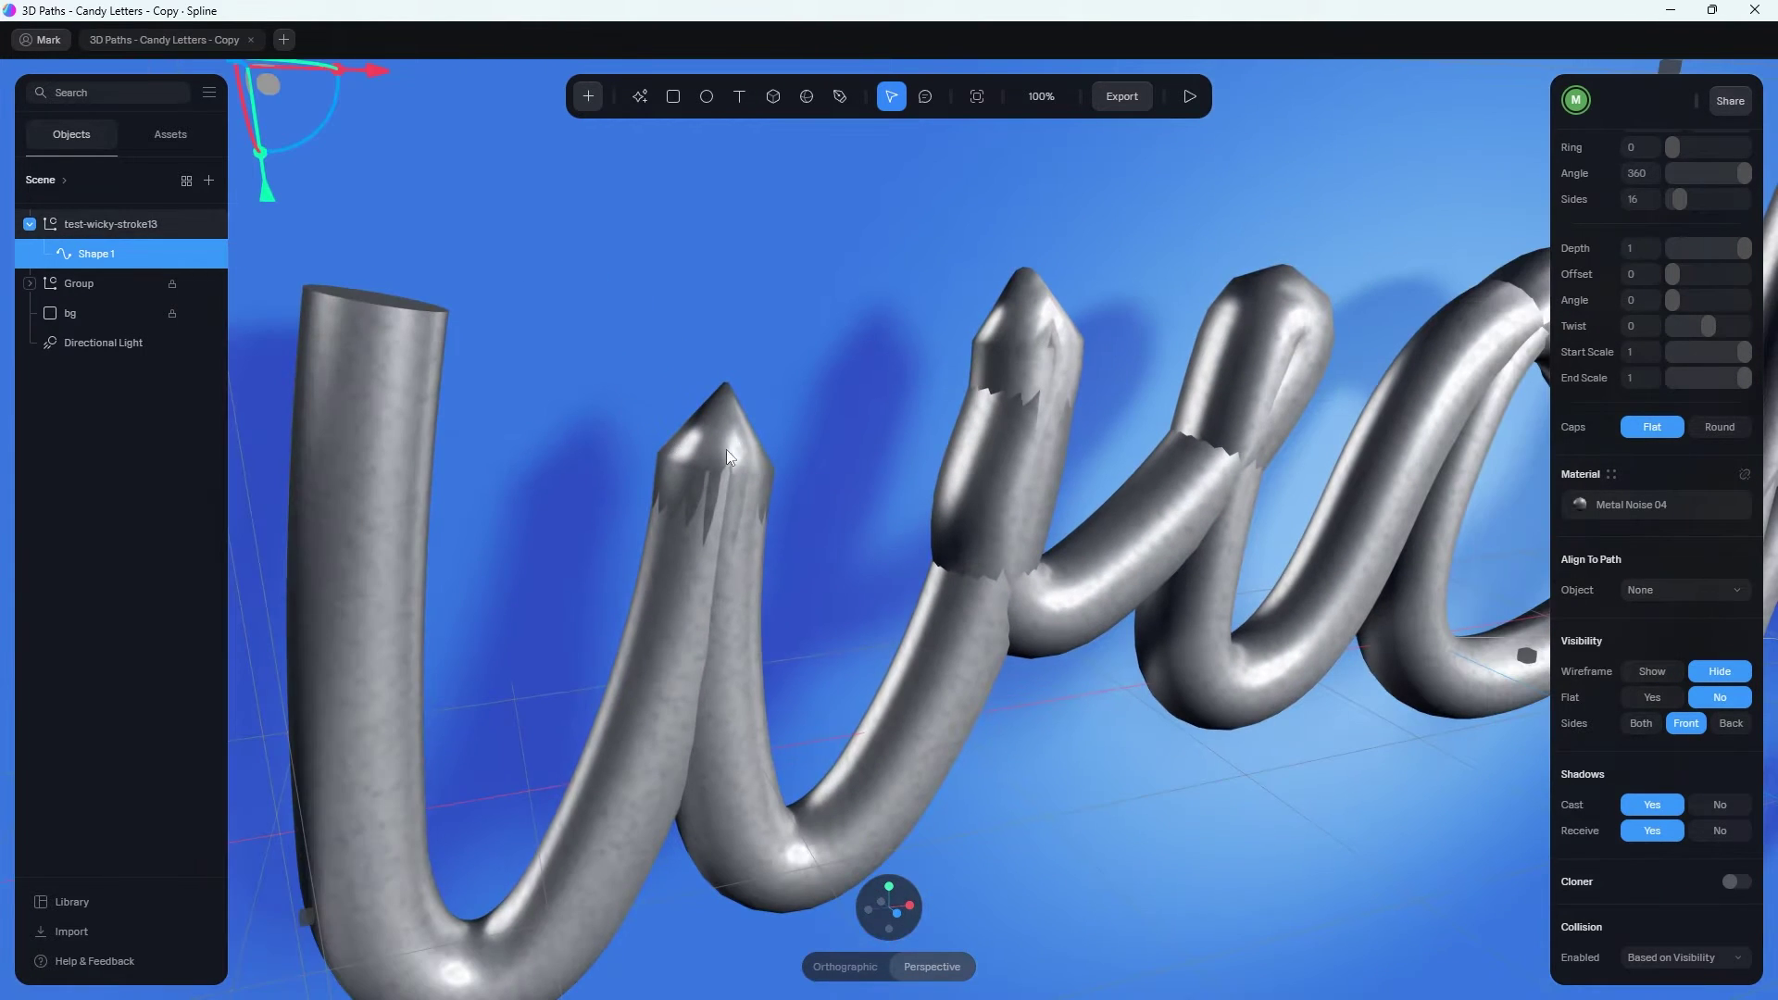
{"action": "right_click_drag", "start_coordinate": [702, 448], "coordinate": [151, 265]}
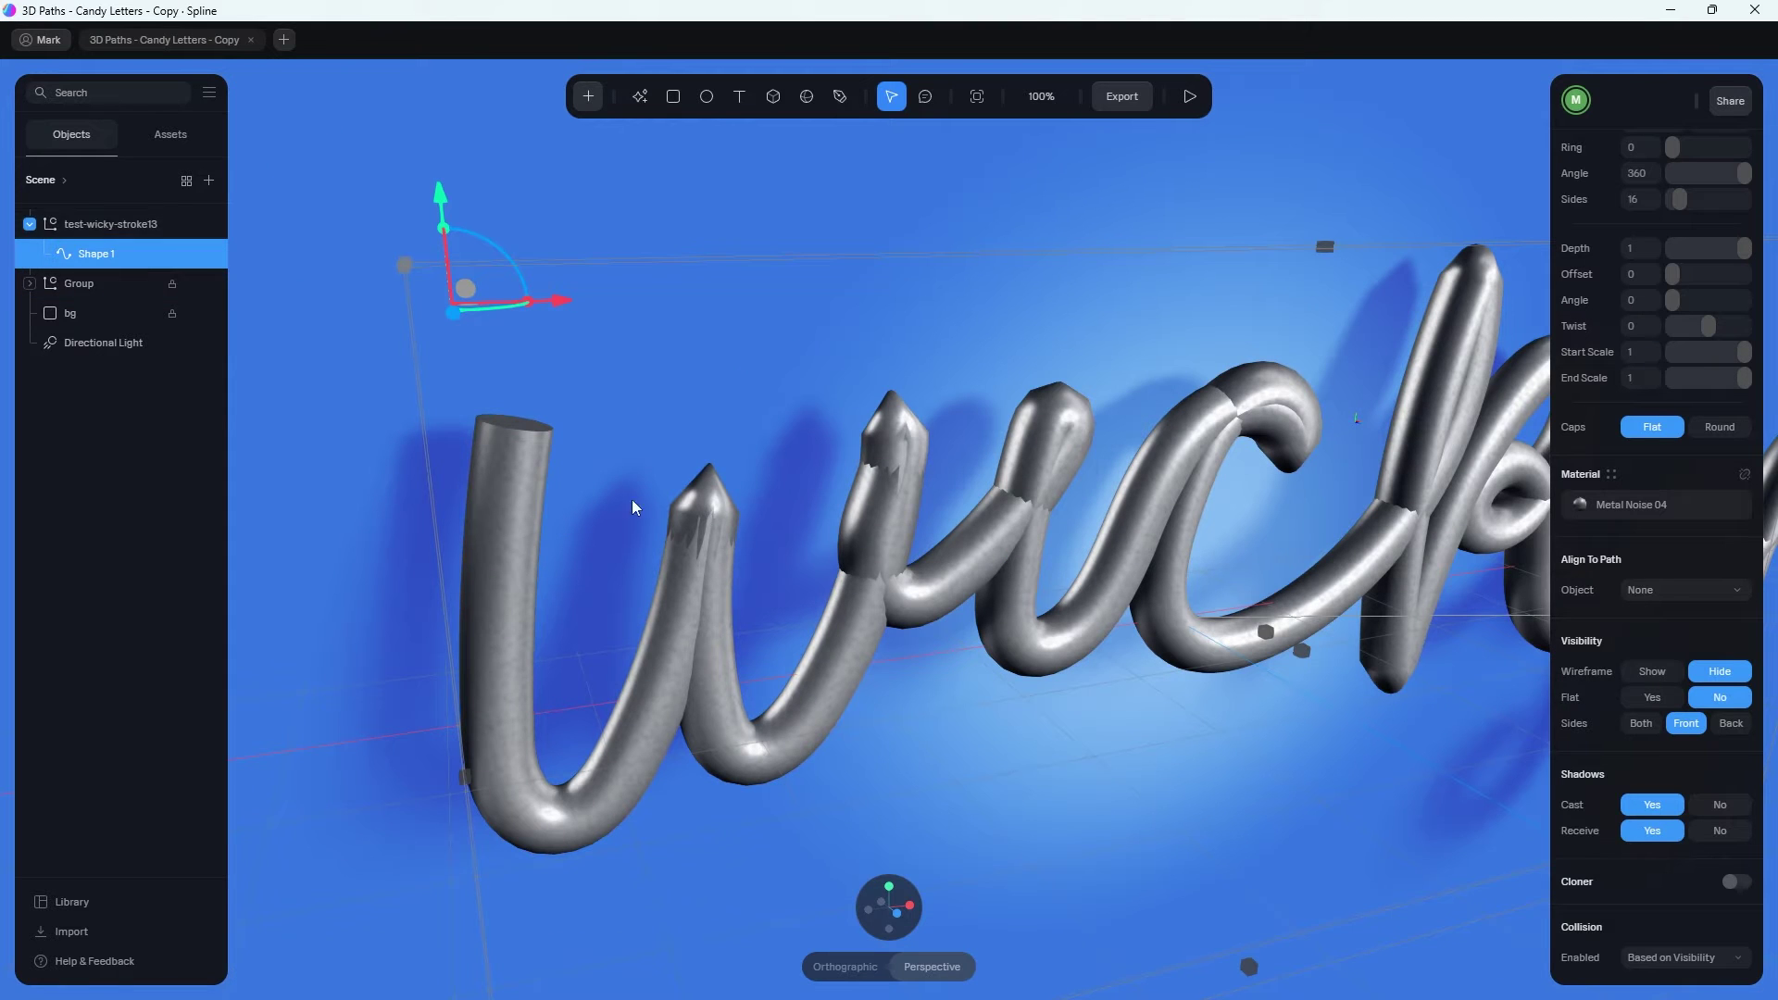
{"action": "scroll", "coordinate": [1665, 565], "scroll_direction": "up", "scroll_amount": 5}
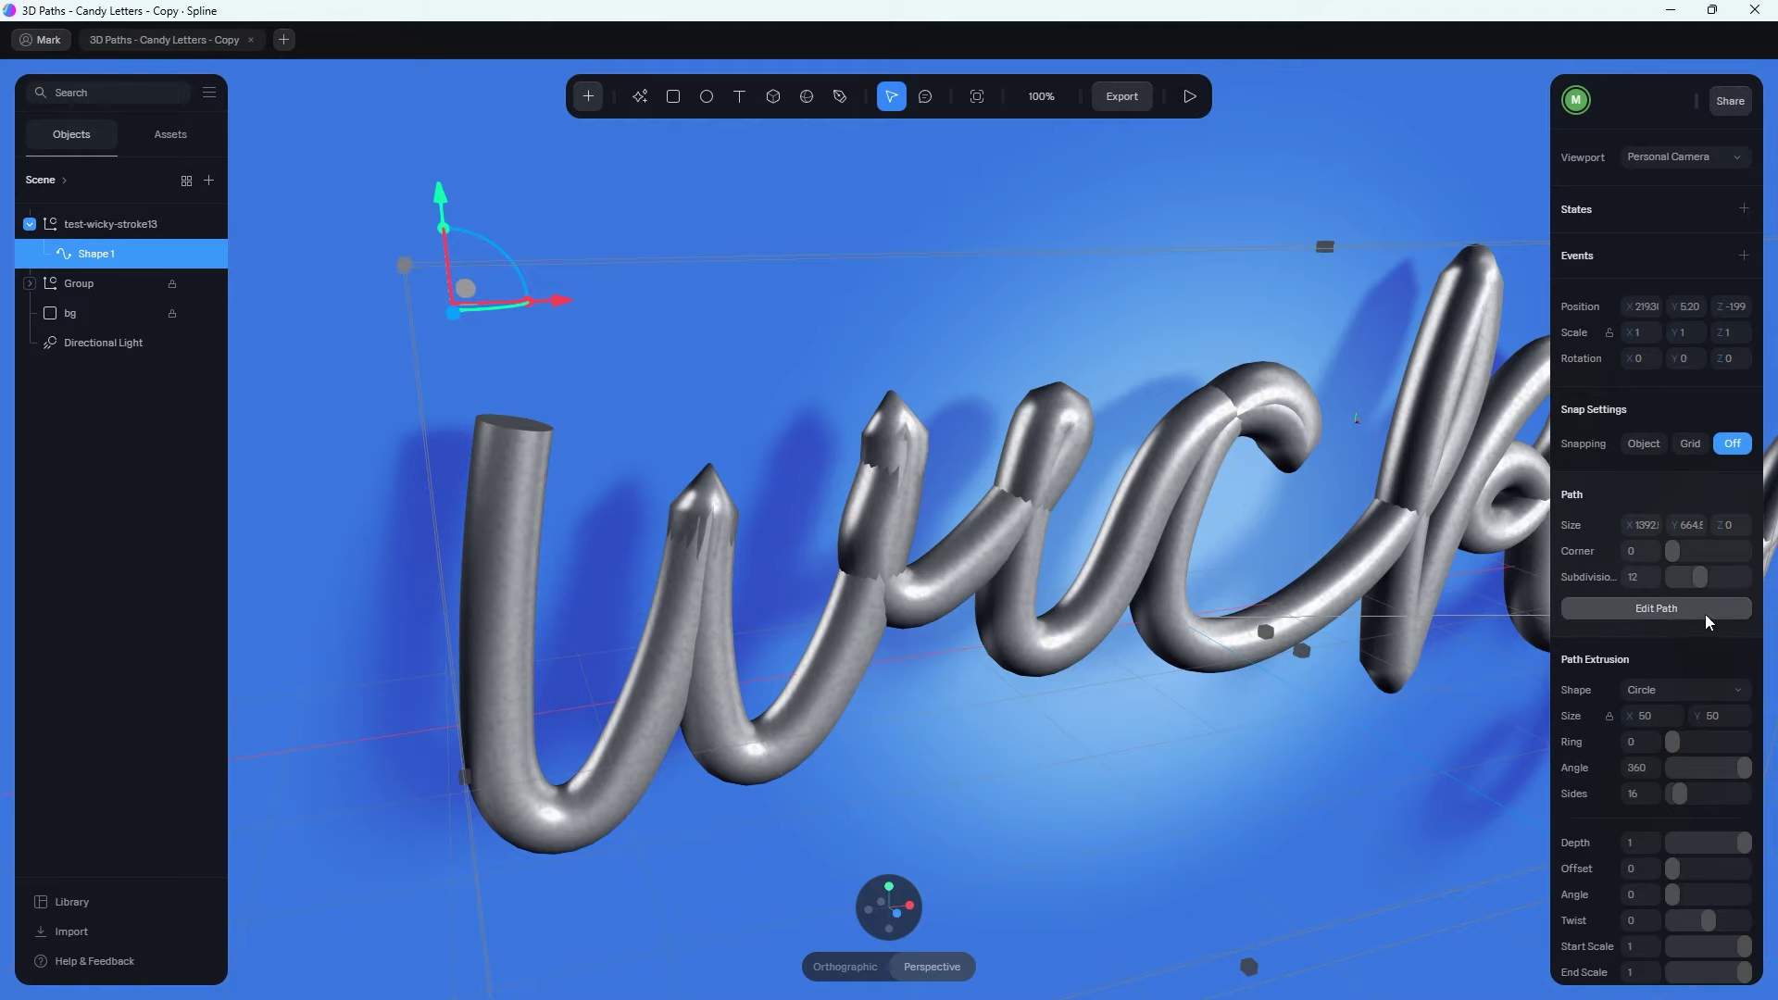
{"action": "left_click", "coordinate": [1672, 611]}
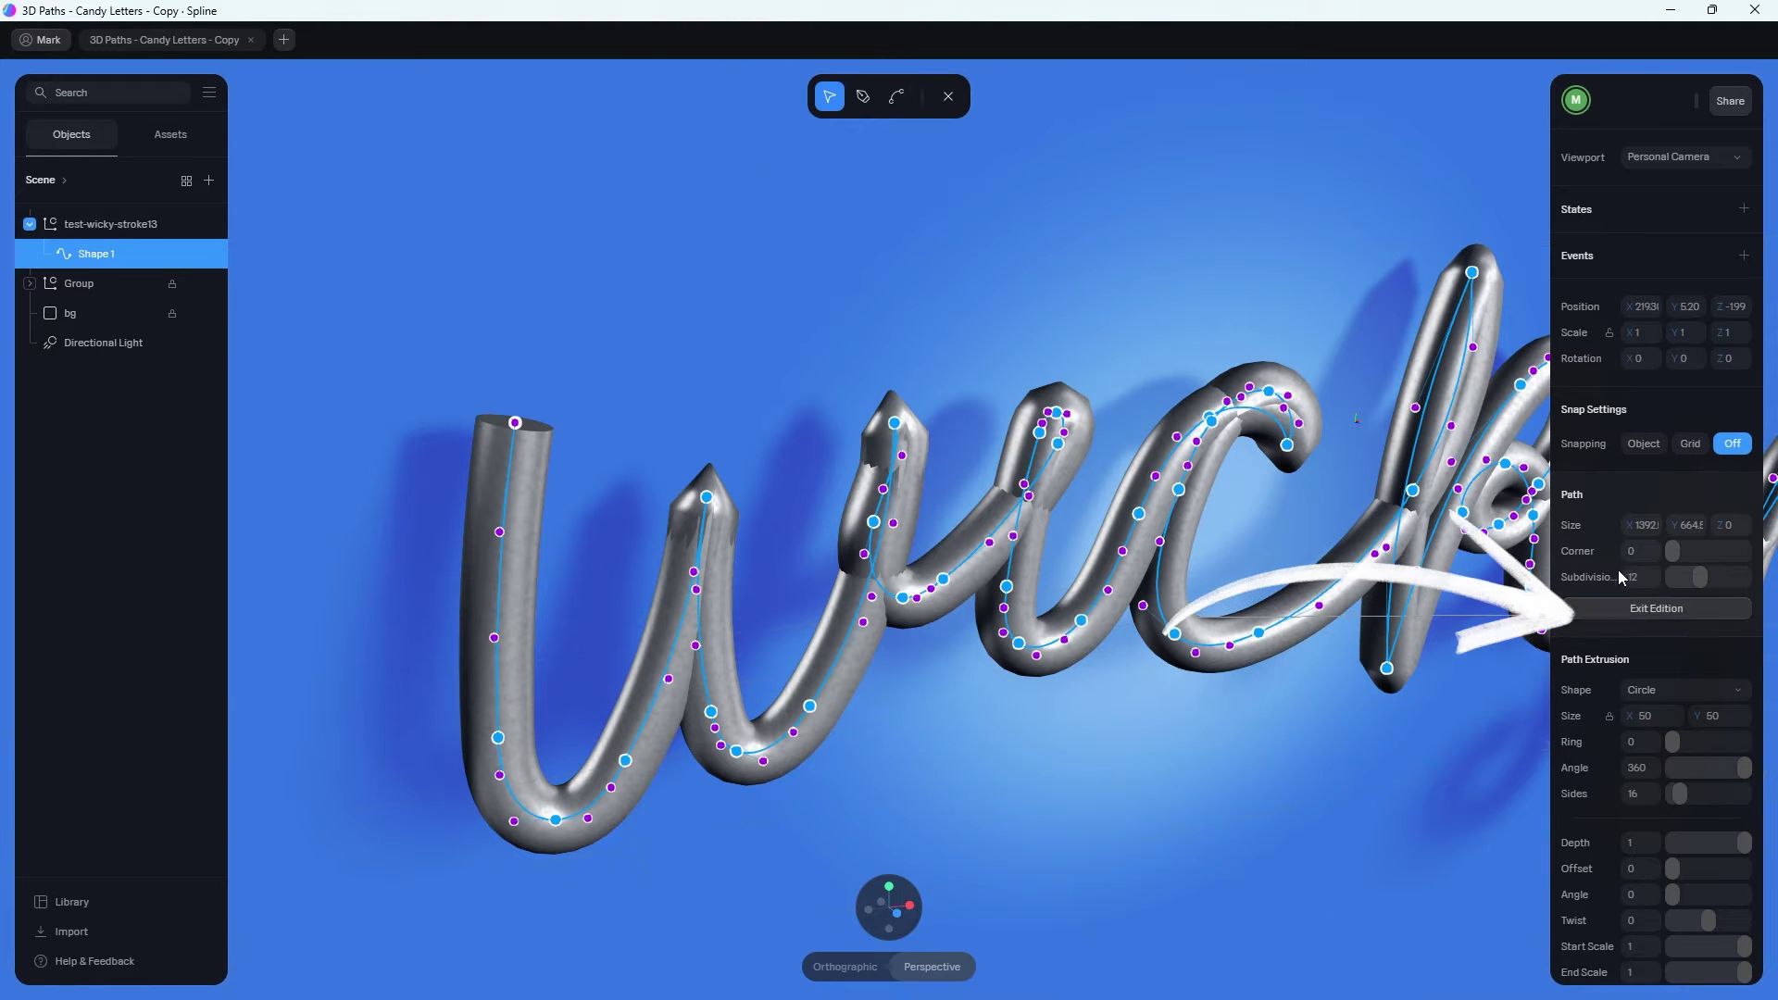
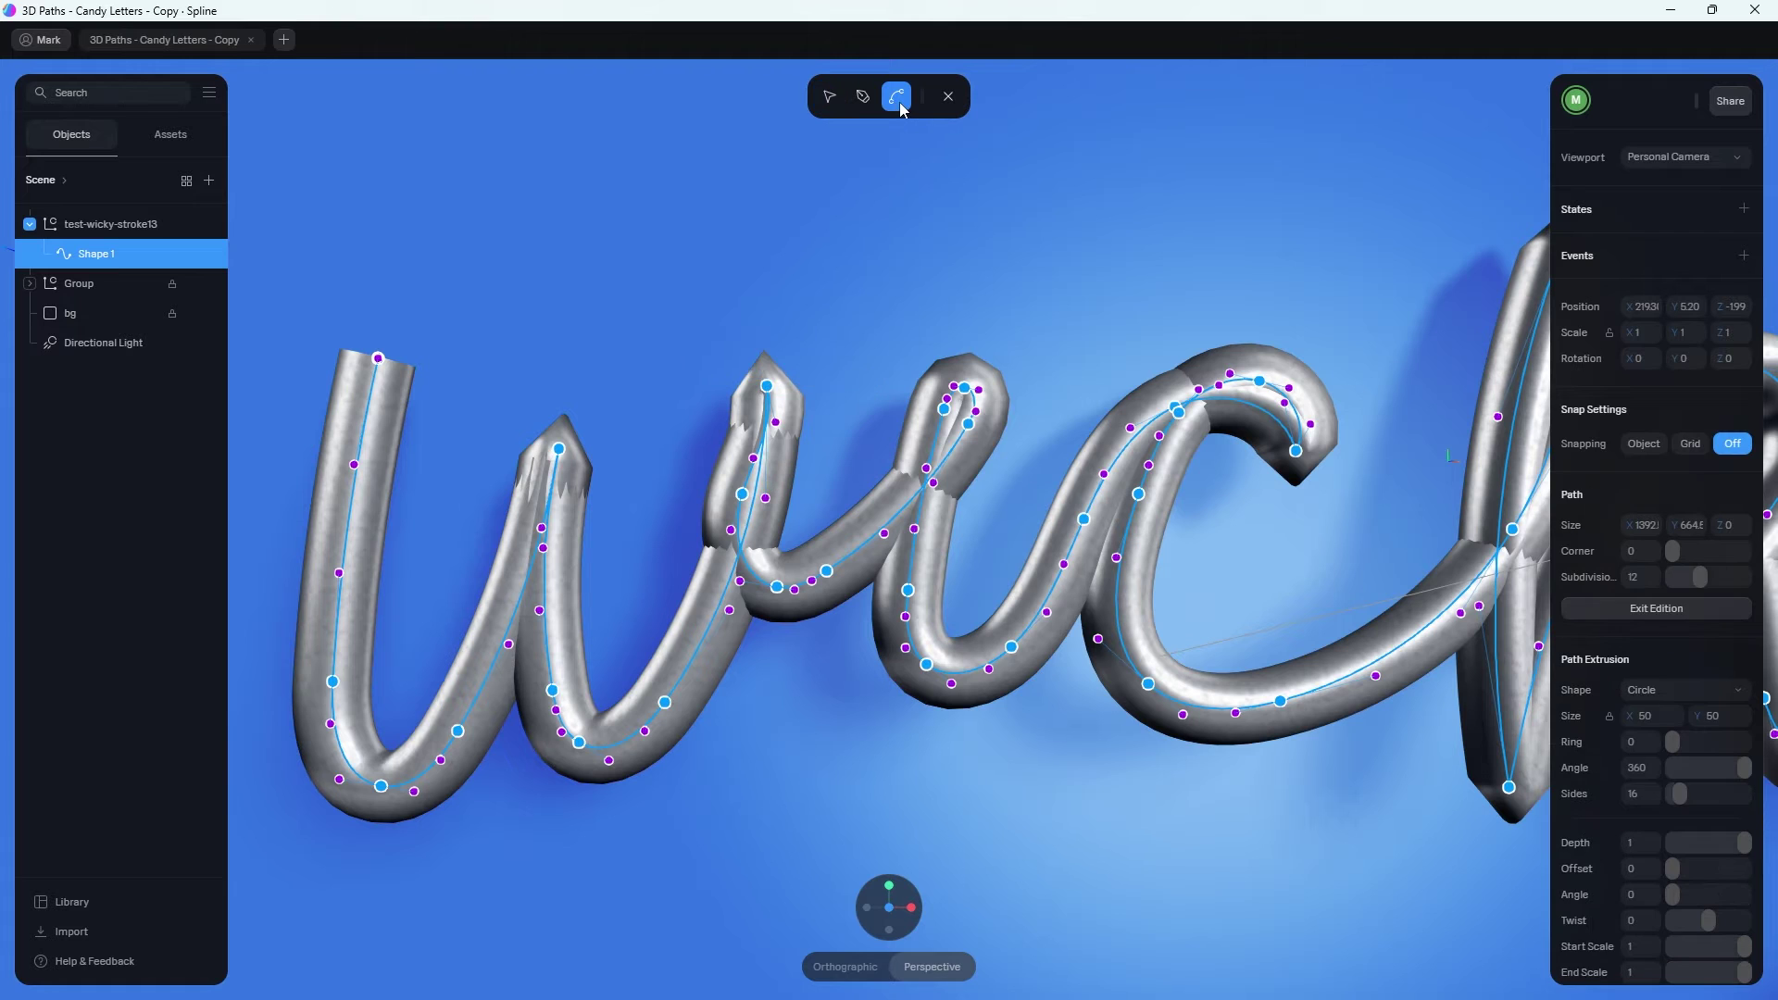
{"action": "left_click_drag", "start_coordinate": [773, 393], "coordinate": [852, 367]}
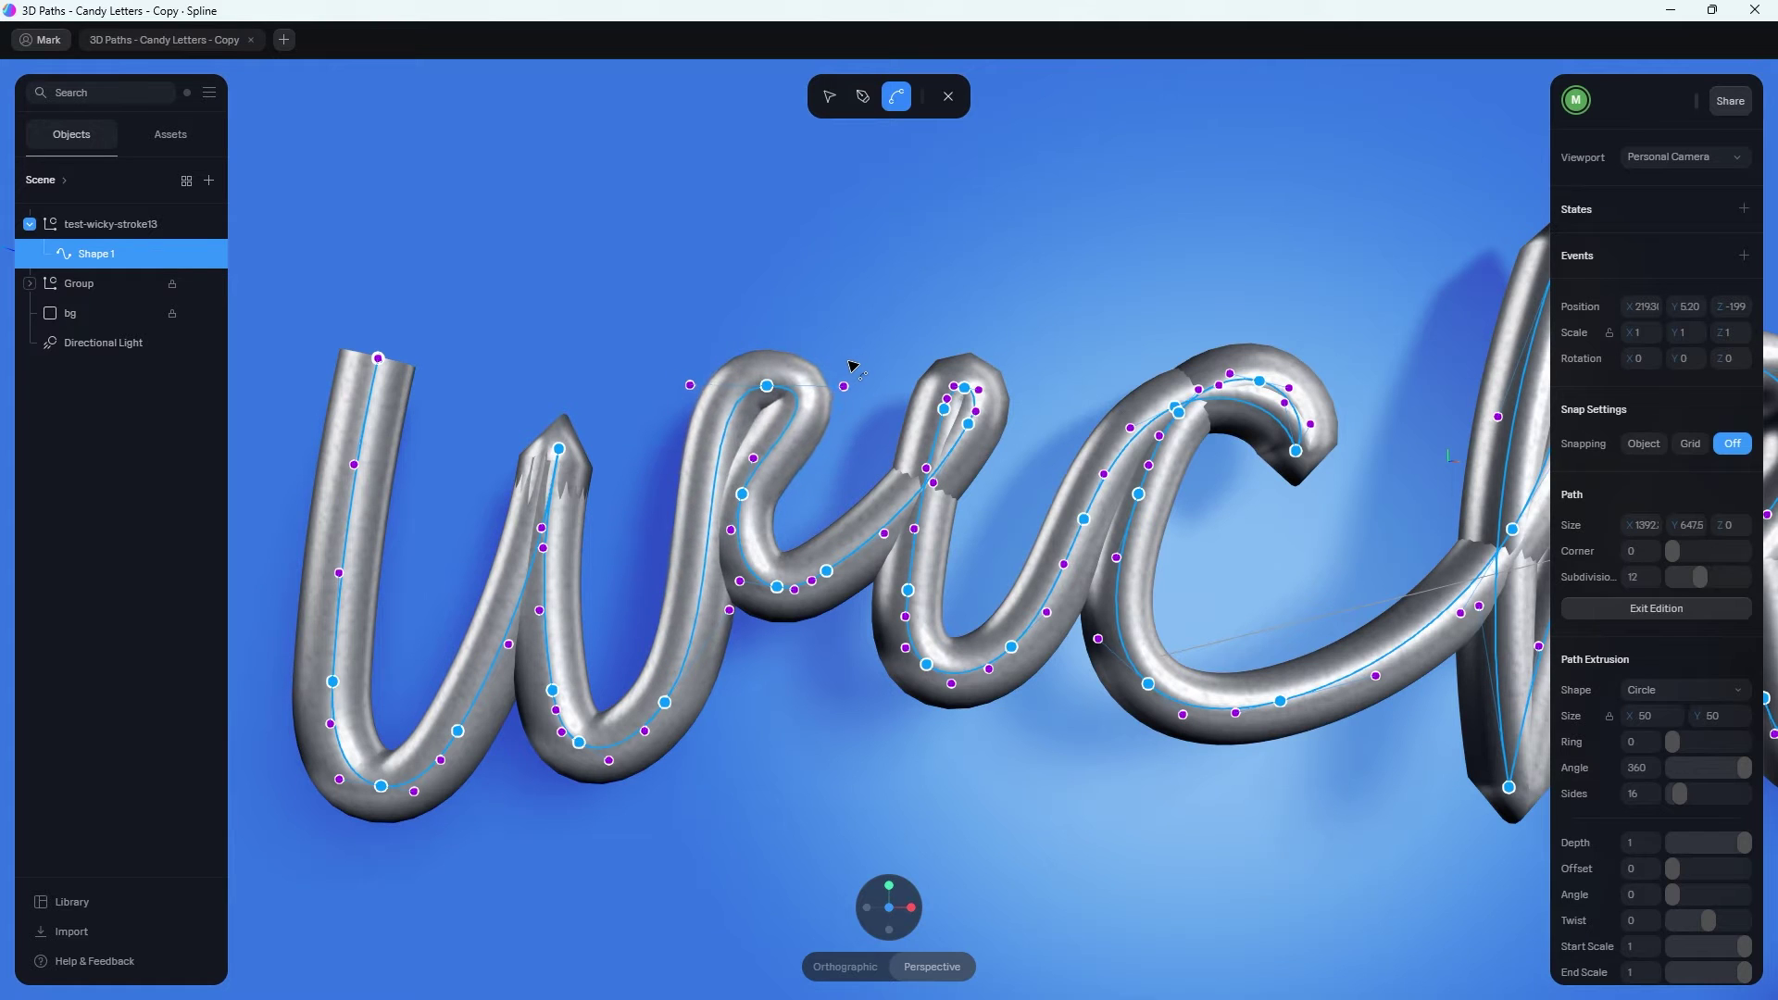
Move the path point just below the w's rounded last peak slightly along X, to about X 299.9.
{"action": "left_click", "coordinate": [829, 106]}
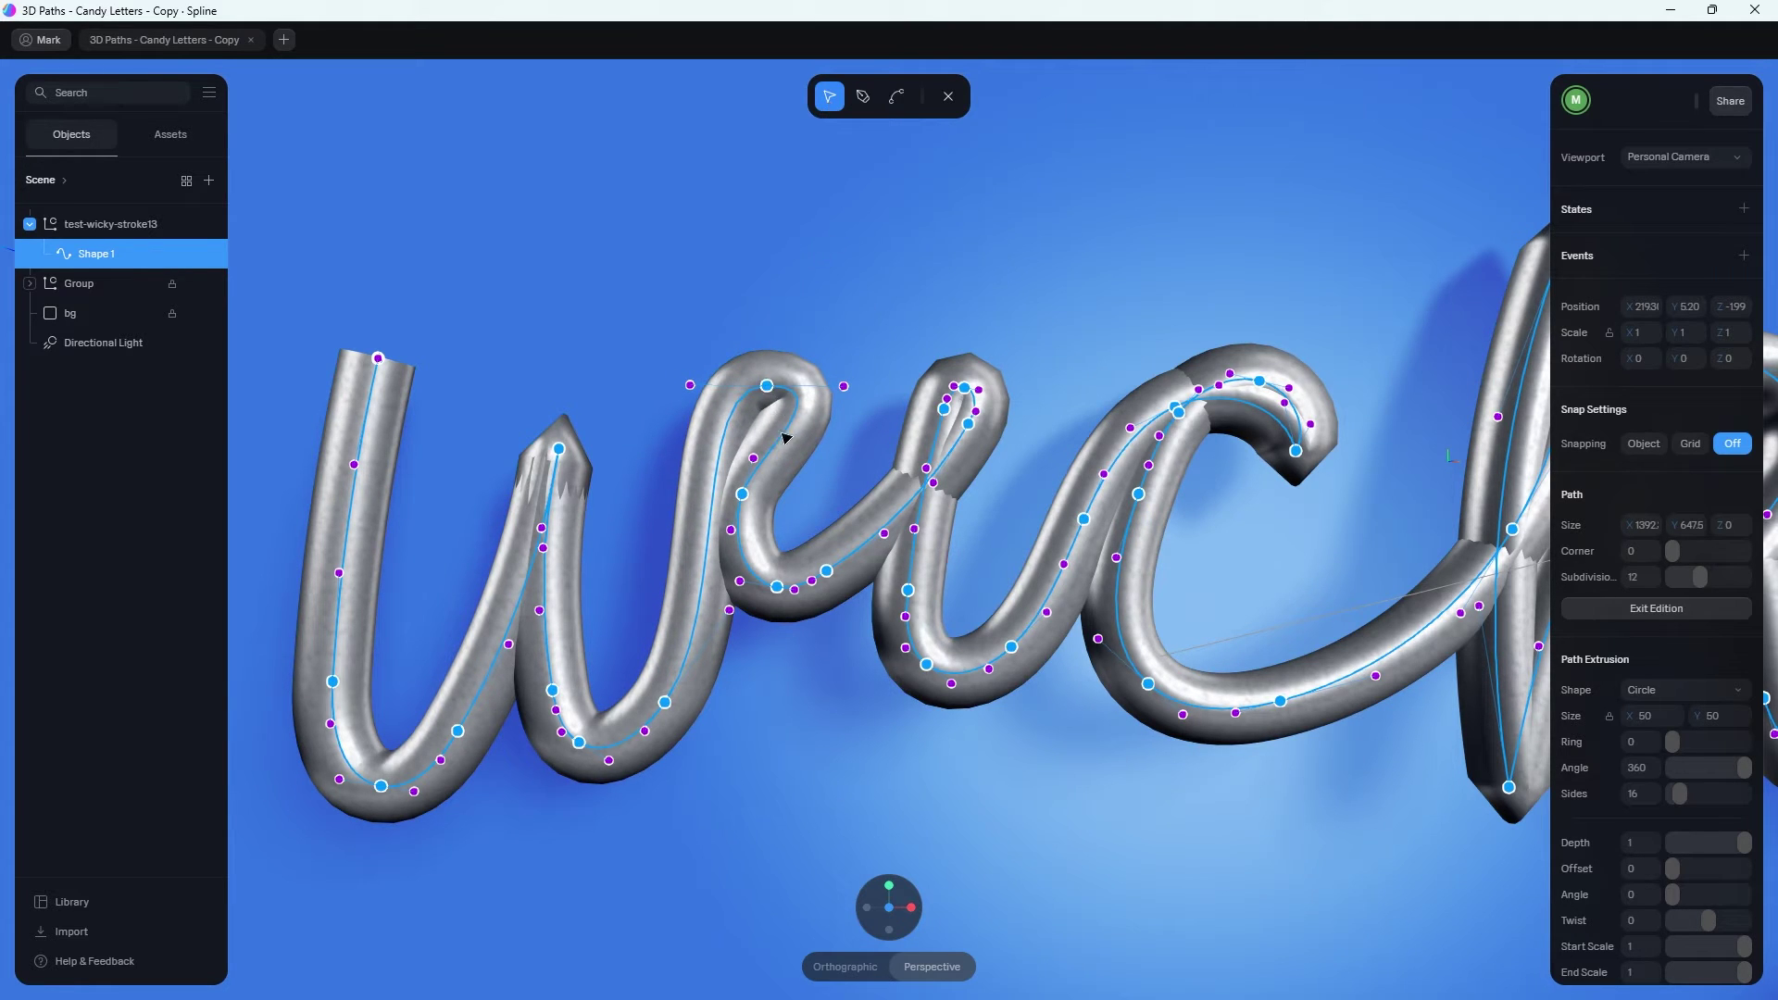
{"action": "left_click", "coordinate": [743, 495]}
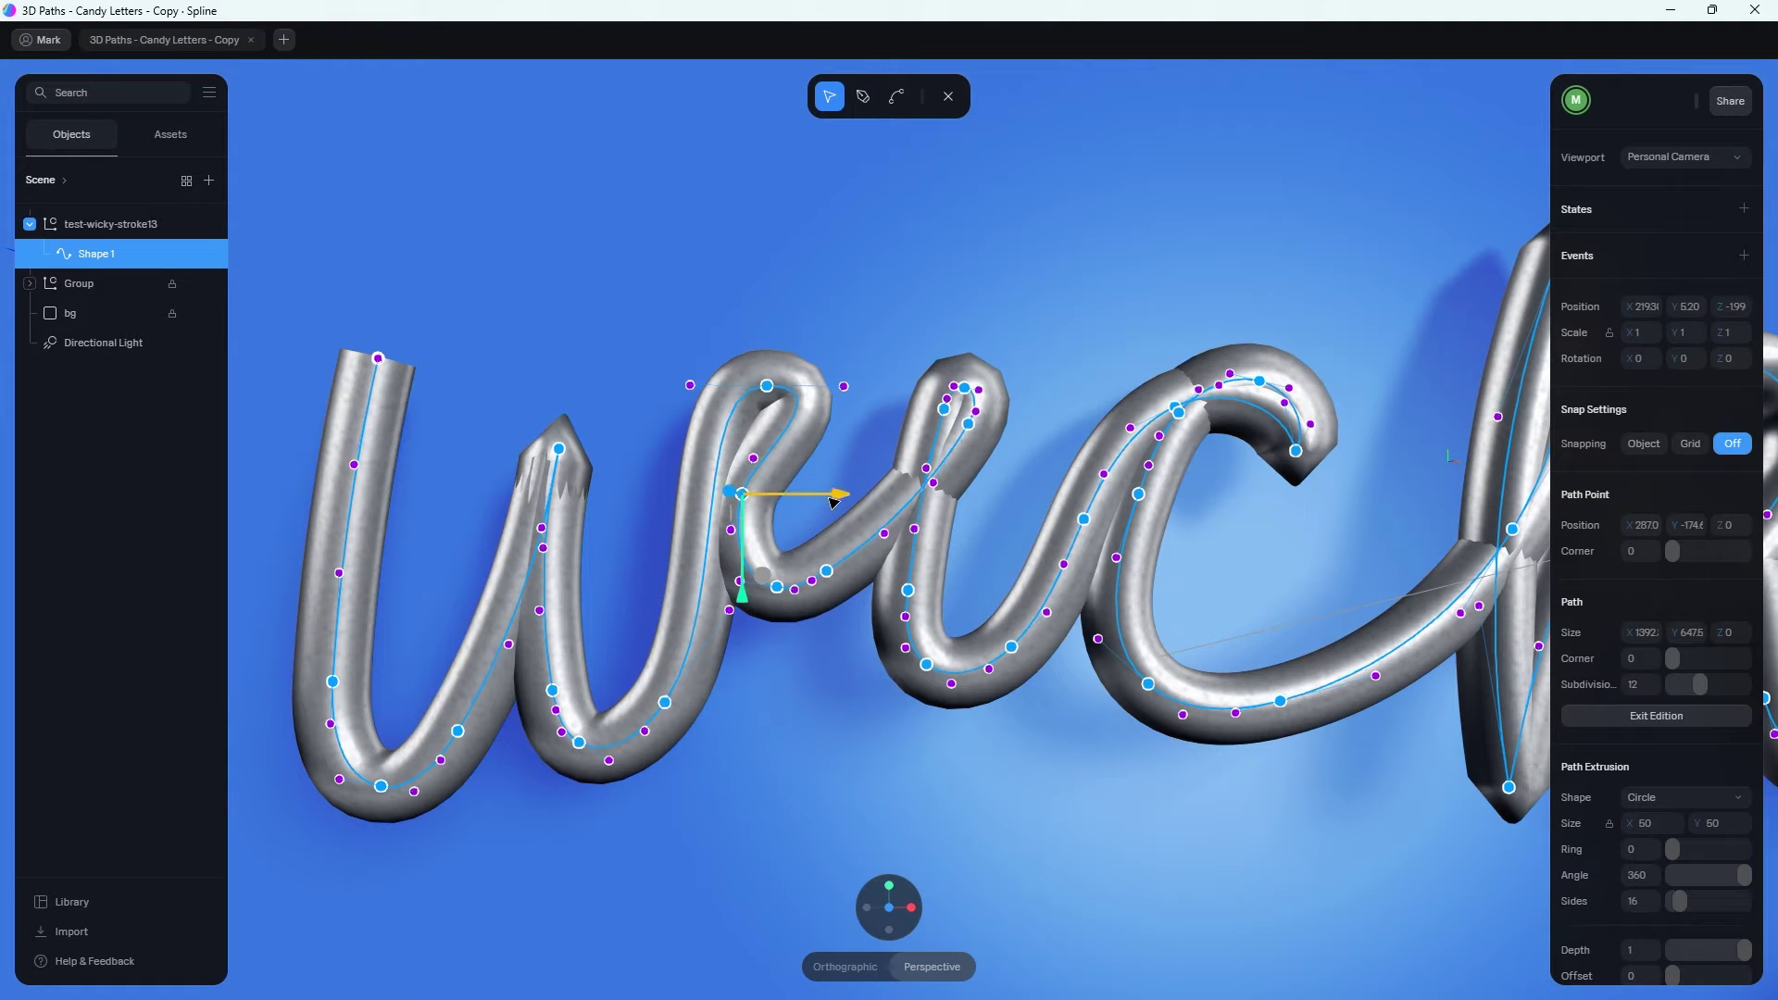
{"action": "left_click_drag", "start_coordinate": [838, 496], "coordinate": [848, 498]}
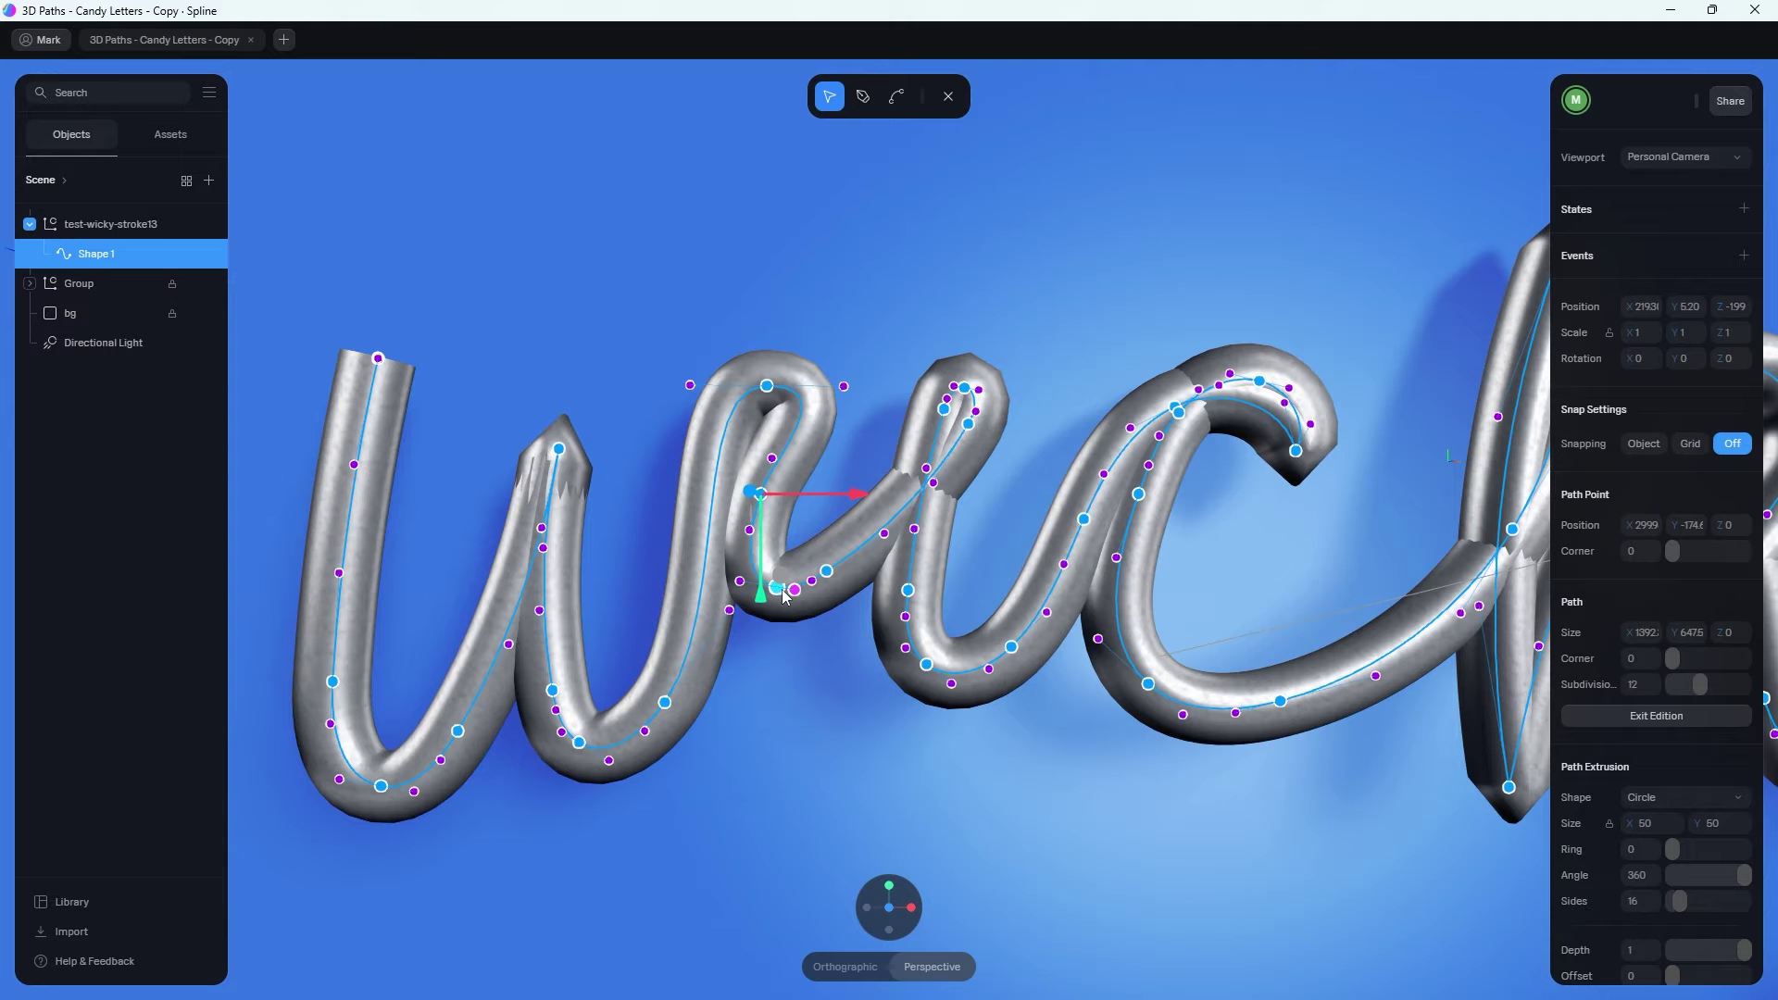
{"action": "left_click", "coordinate": [859, 589]}
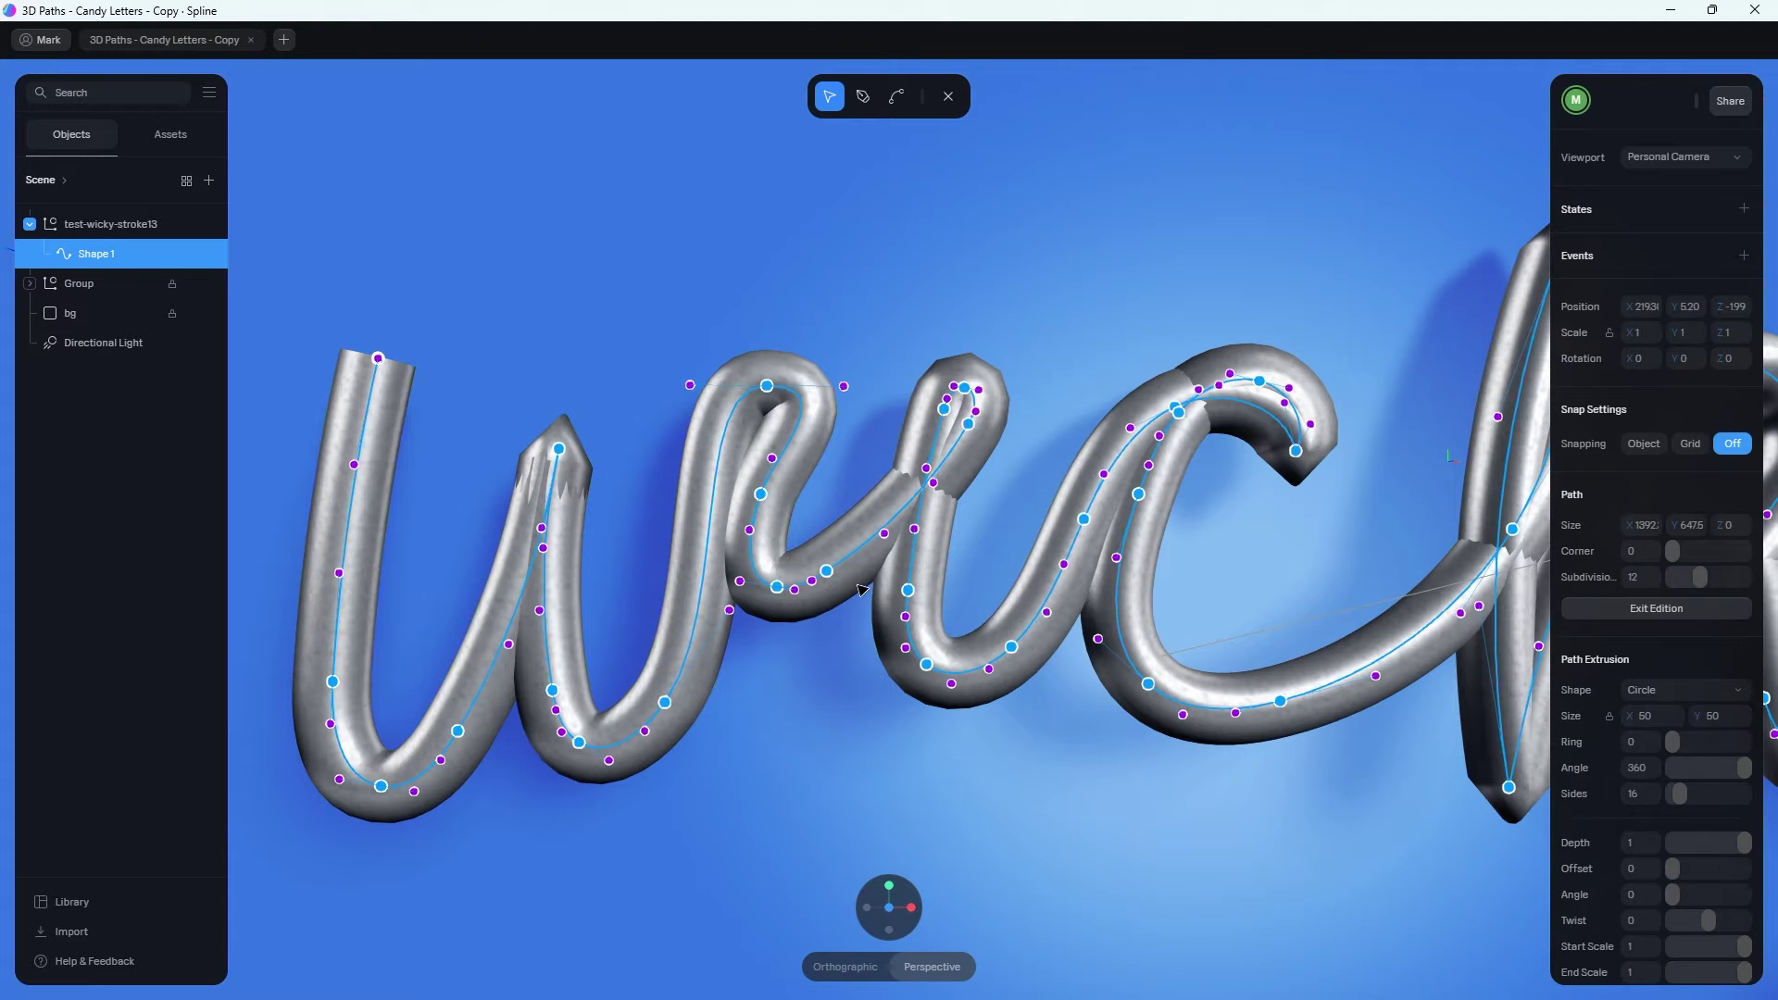
Shift the path point at the low bend between the w and the i along X, to about X 318.
{"action": "left_click", "coordinate": [778, 587]}
{"action": "left_click", "coordinate": [795, 682]}
{"action": "right_click_drag", "start_coordinate": [784, 721], "coordinate": [821, 710]}
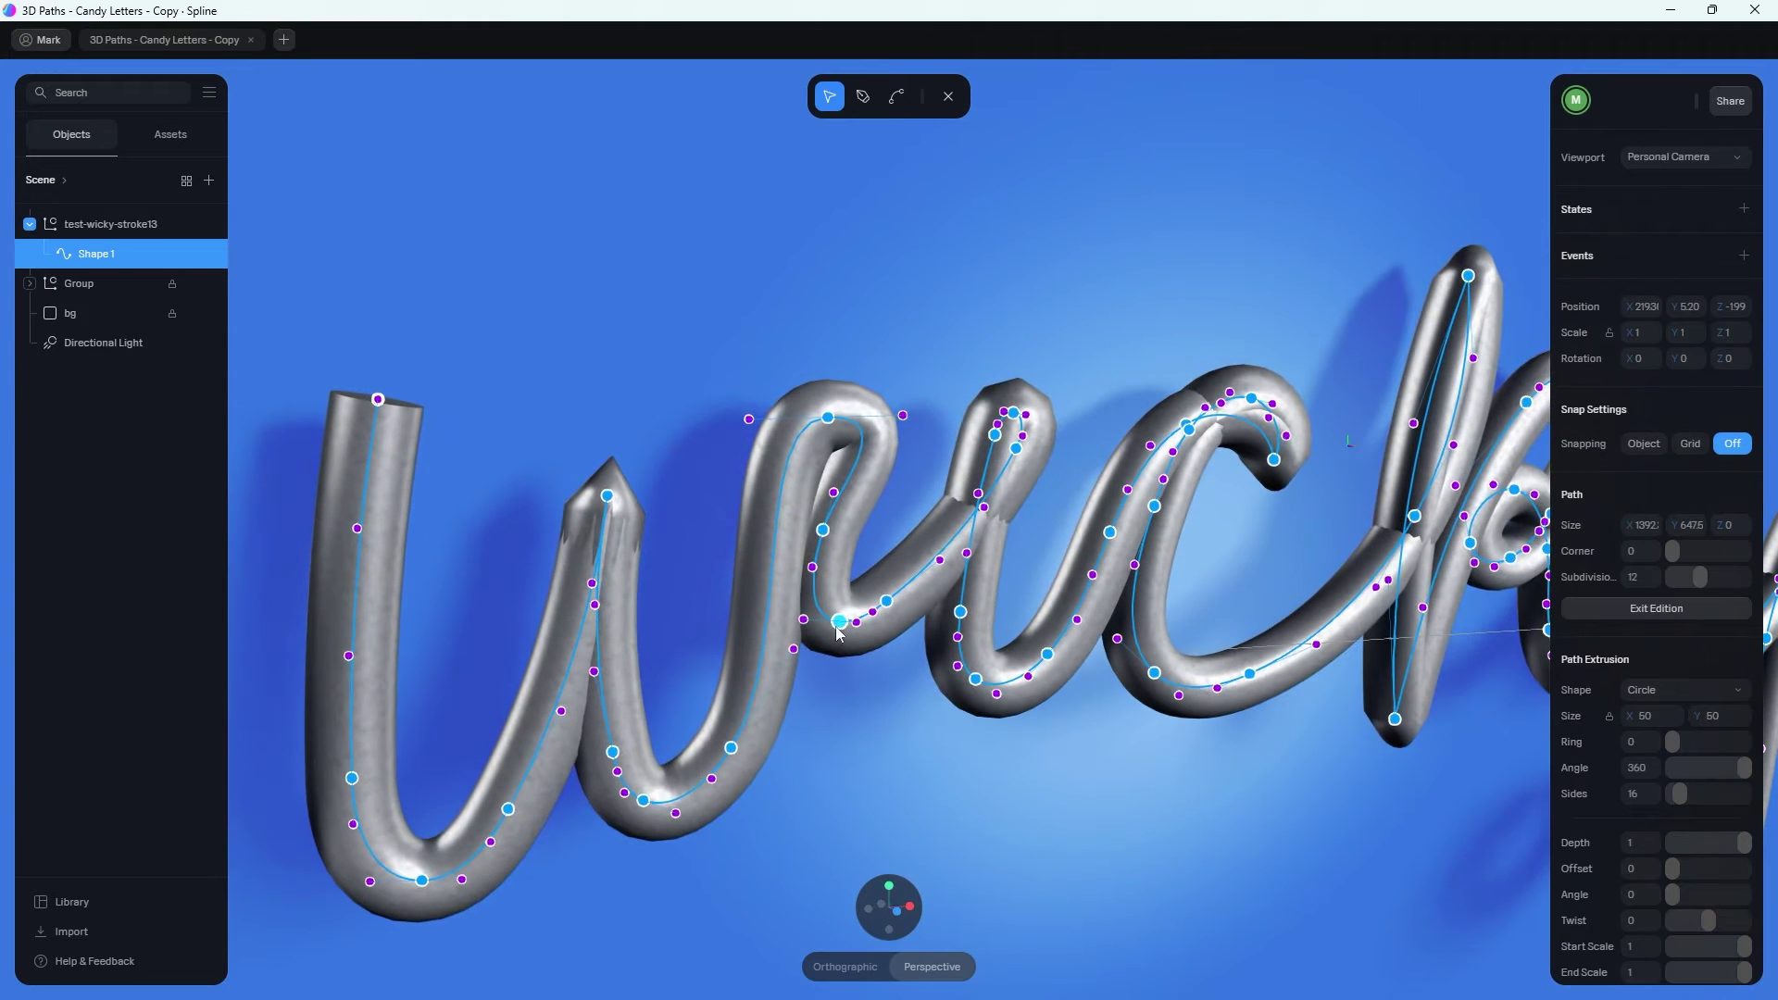
{"action": "left_click", "coordinate": [839, 622]}
{"action": "left_click_drag", "start_coordinate": [744, 637], "coordinate": [750, 631]}
{"action": "right_click_drag", "start_coordinate": [877, 708], "coordinate": [852, 688]}
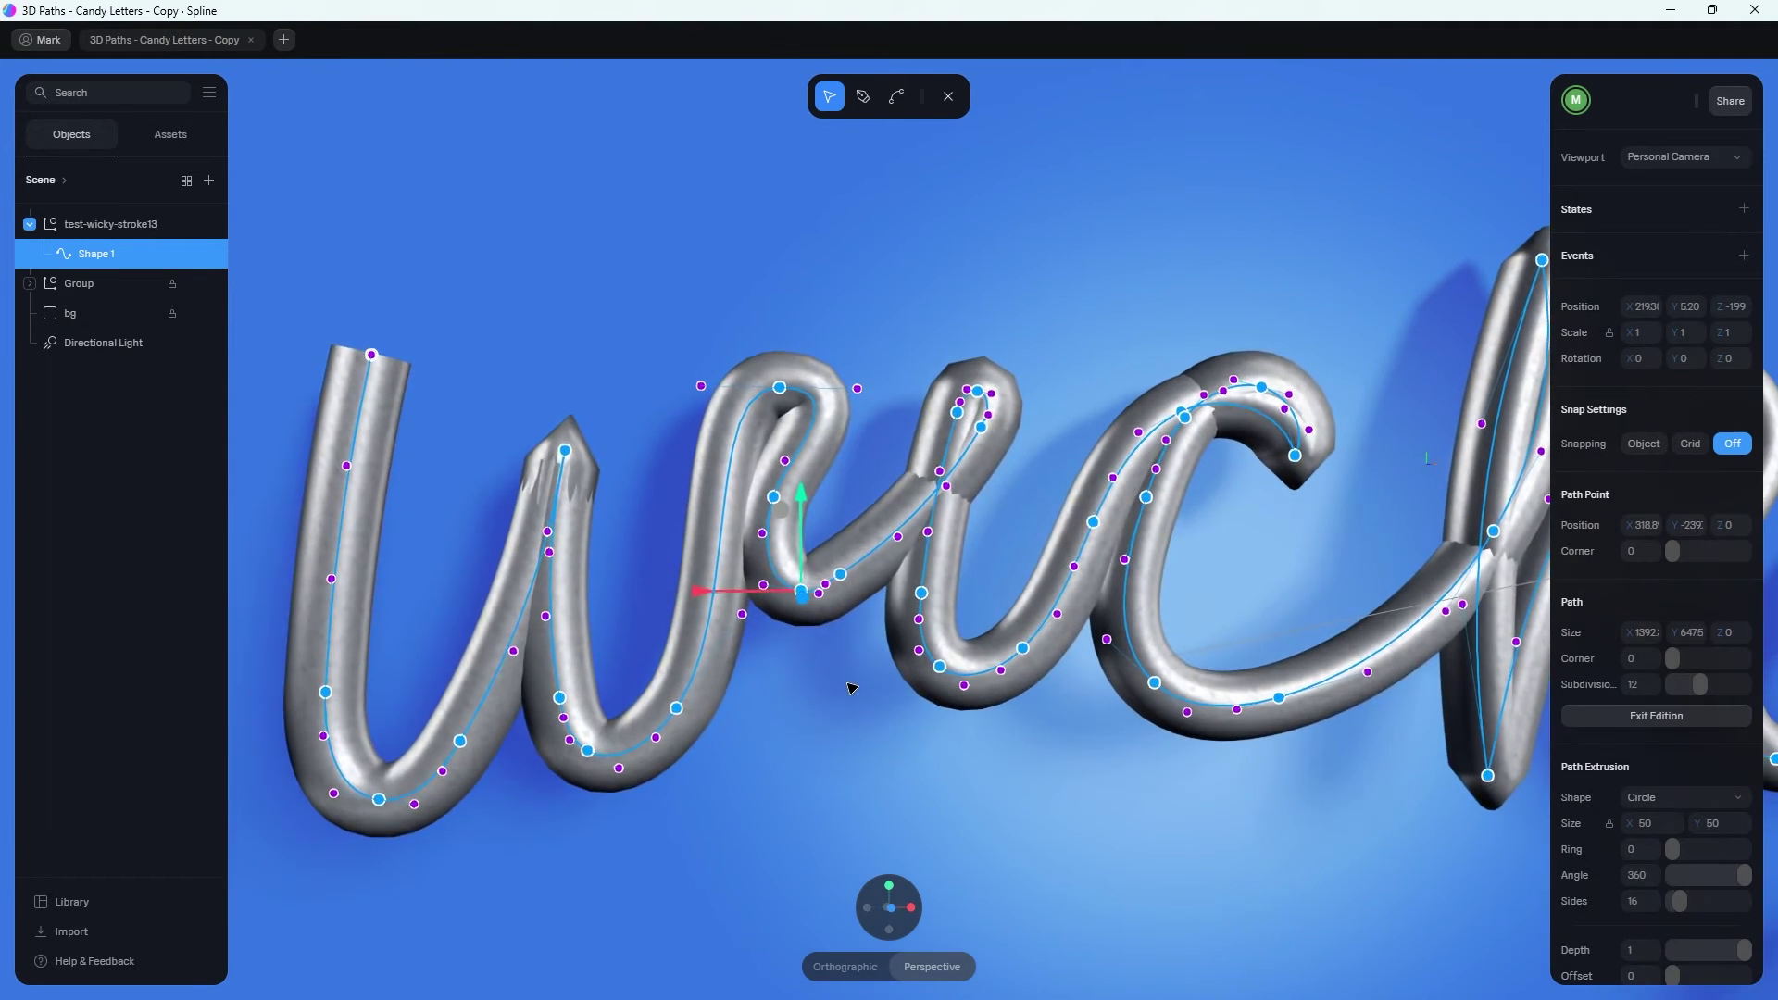
Widen the narrow top of the i by moving its left path point along X, to about X 419.4.
{"action": "left_click", "coordinate": [900, 100]}
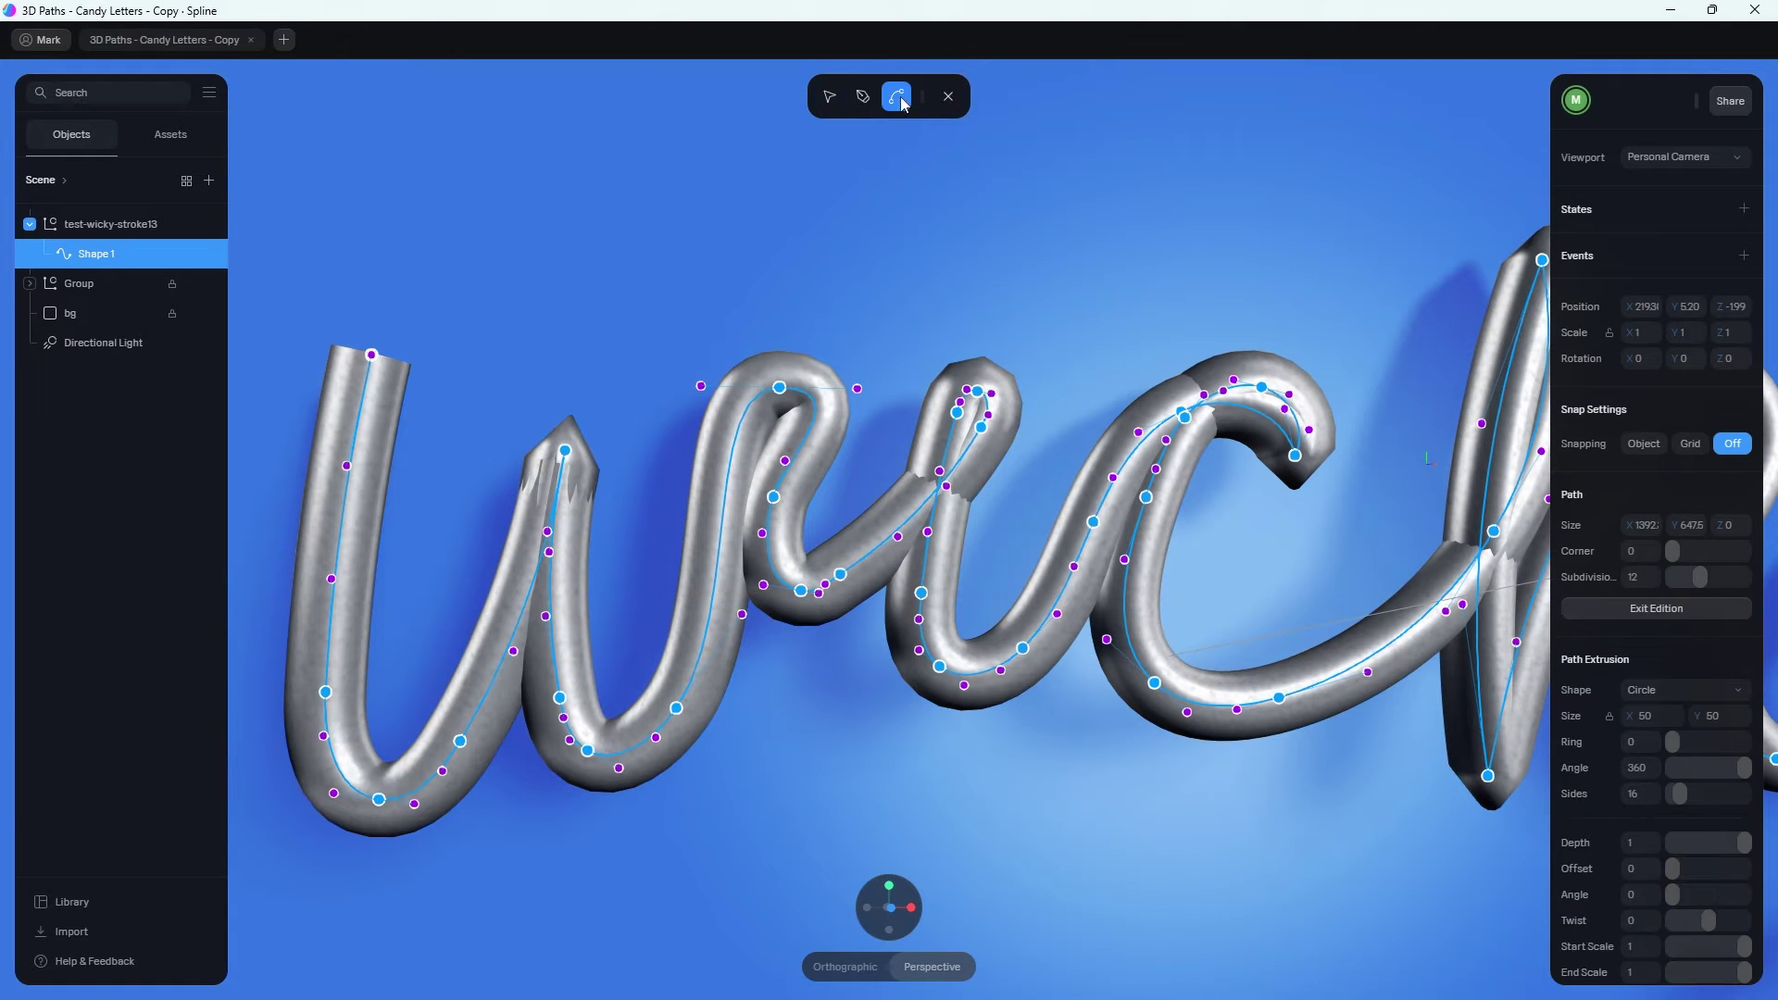
{"action": "mouse_move", "coordinate": [983, 401]}
{"action": "left_mouse_down"}
{"action": "mouse_move", "coordinate": [1023, 403]}
{"action": "mouse_move", "coordinate": [943, 380]}
{"action": "mouse_move", "coordinate": [974, 370]}
{"action": "left_mouse_up"}
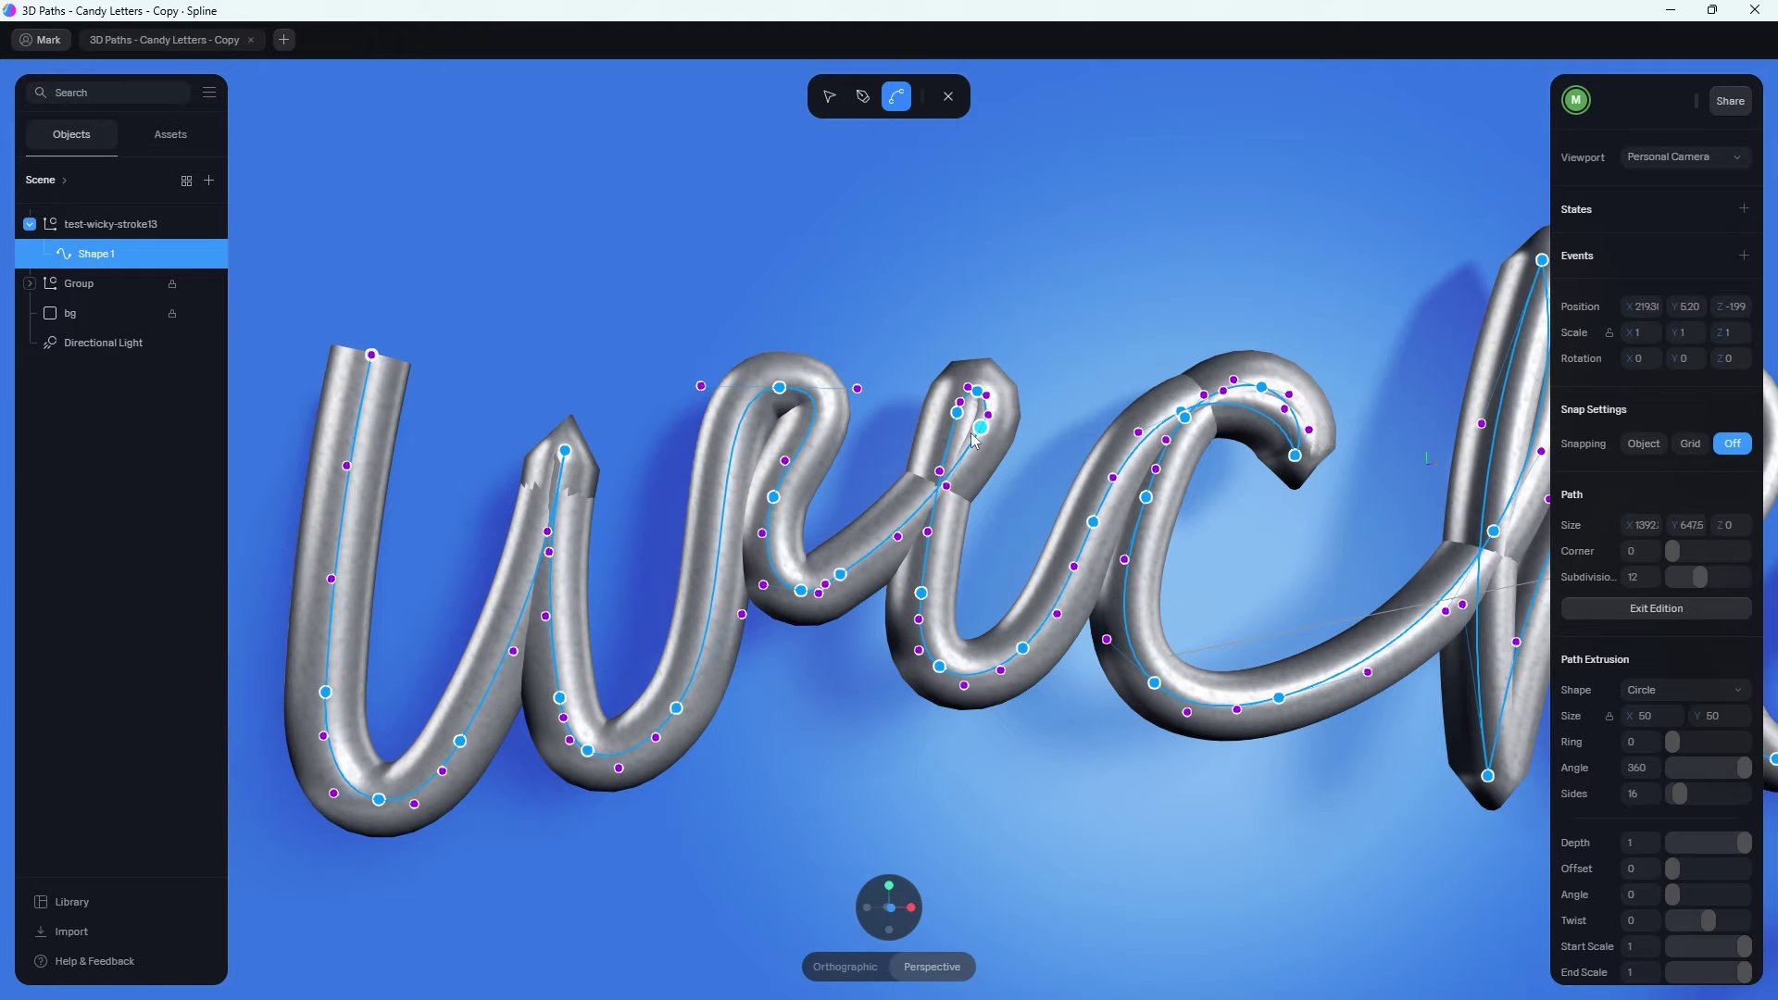
{"action": "left_click", "coordinate": [829, 96]}
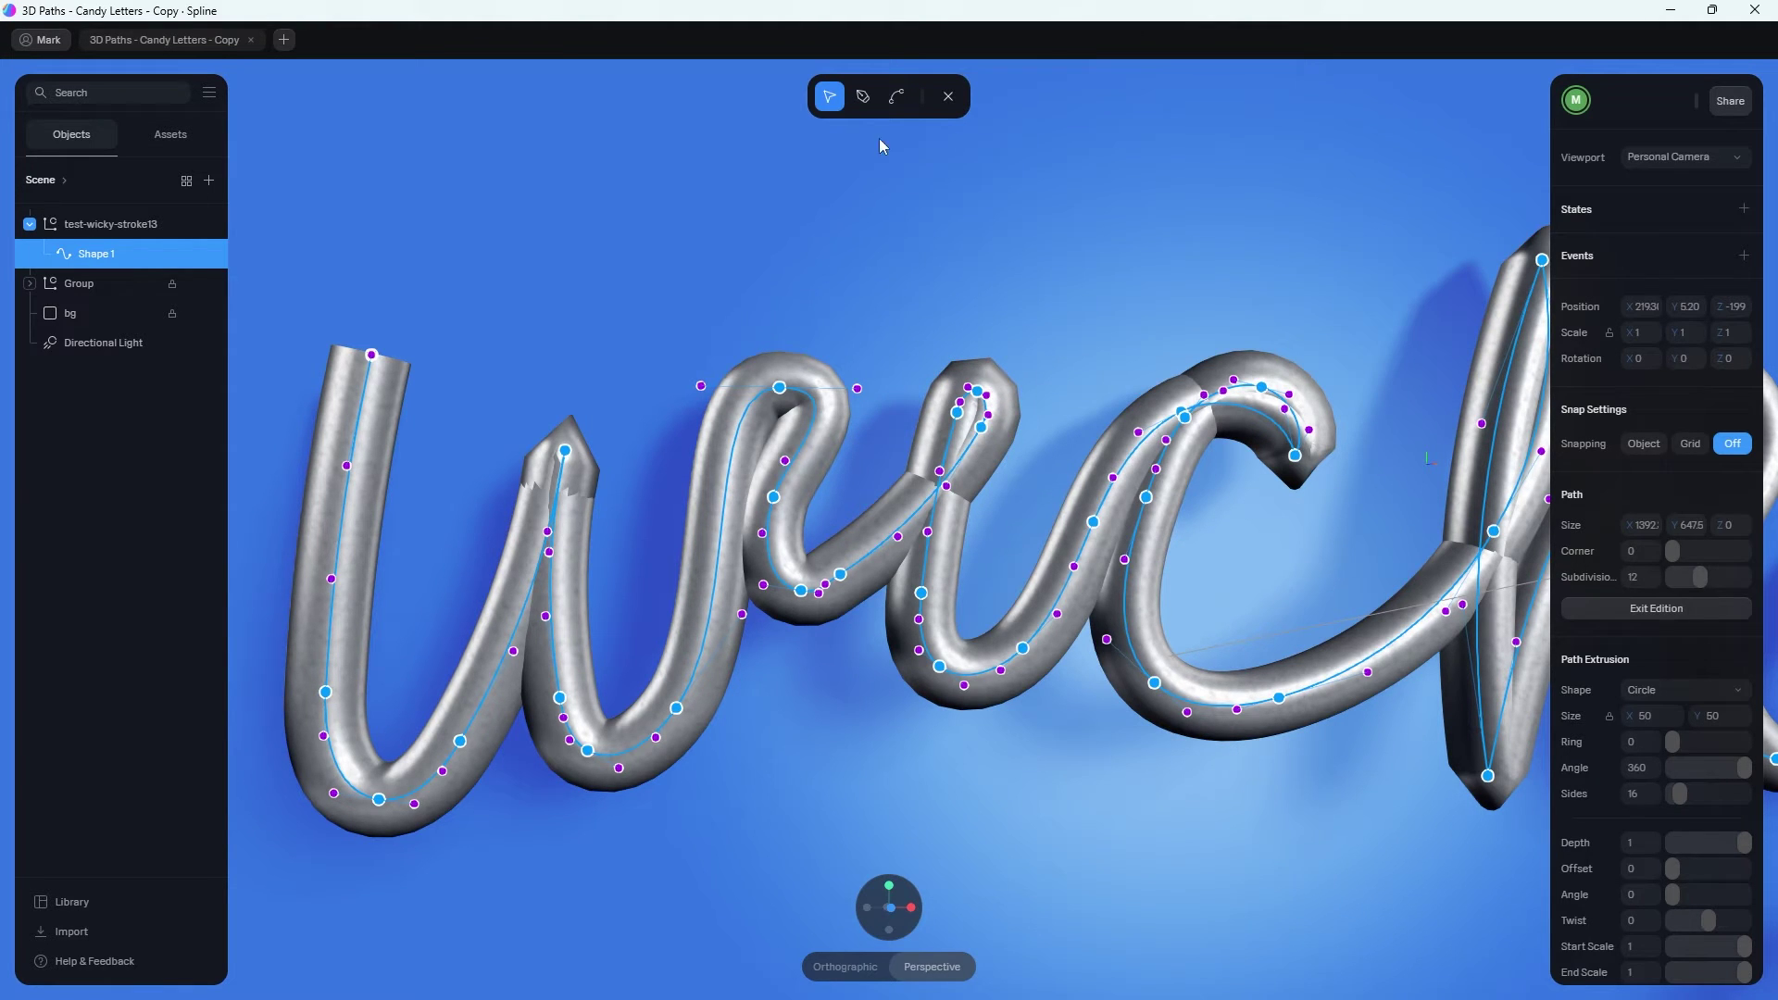
{"action": "left_click", "coordinate": [959, 414]}
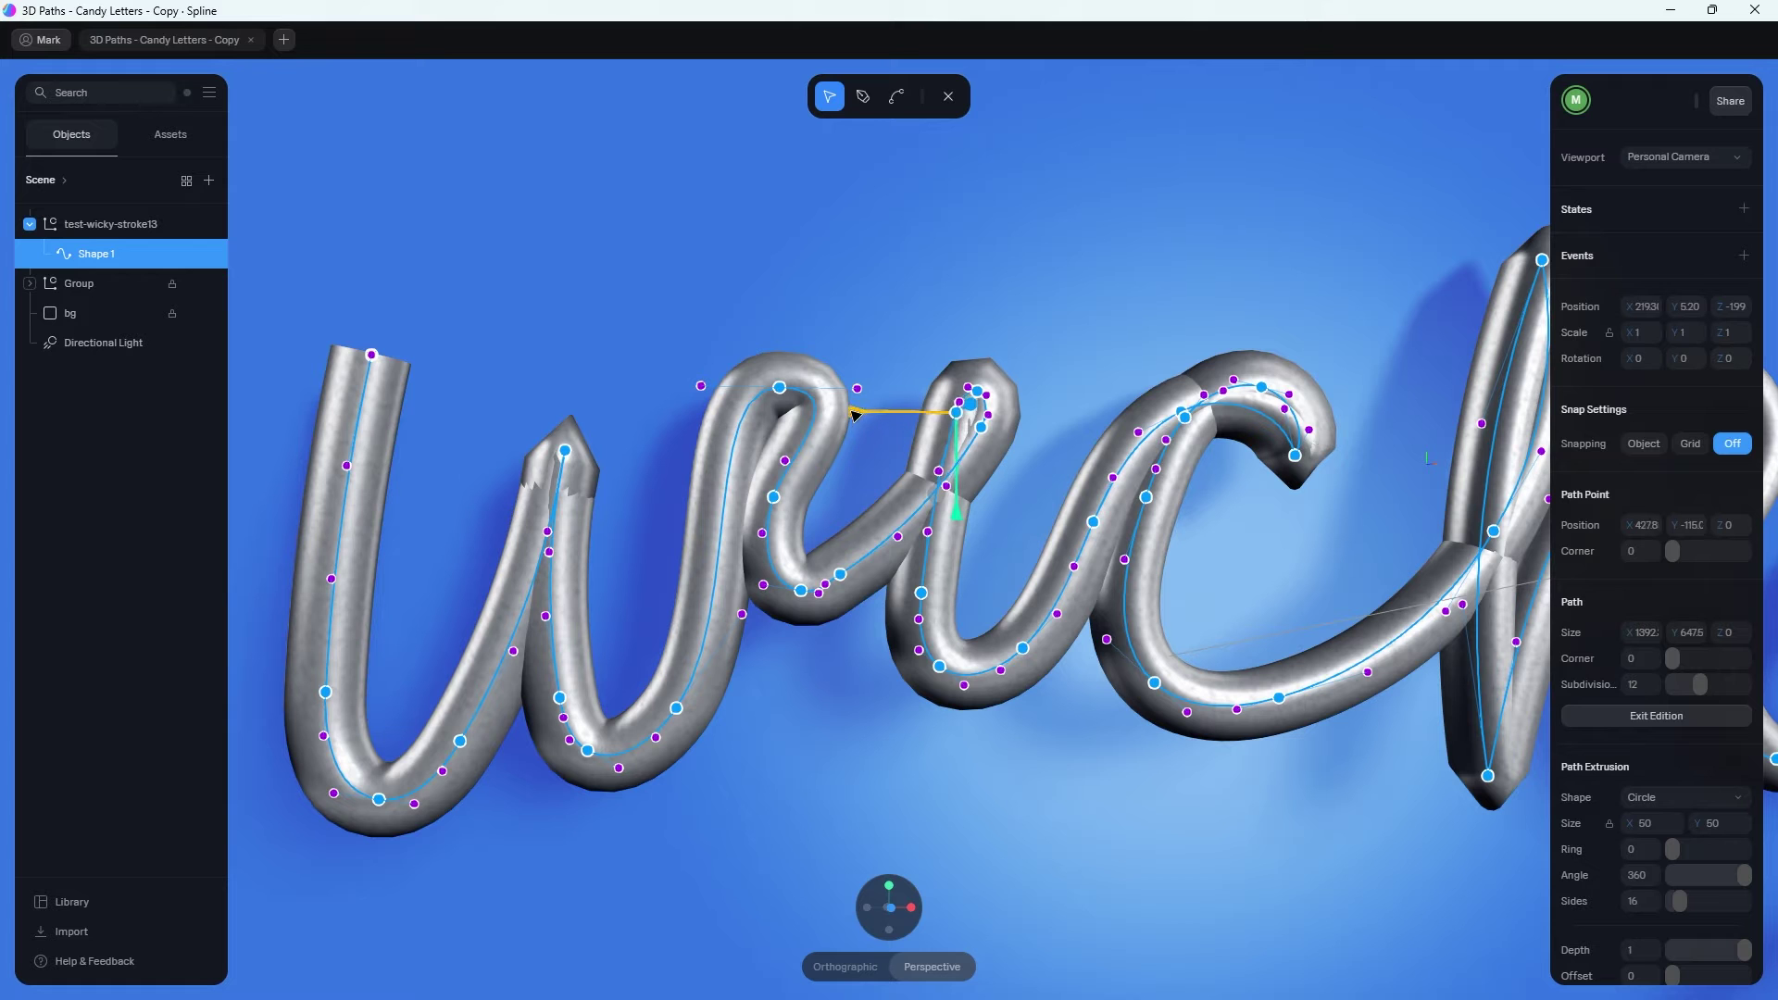
{"action": "left_click_drag", "start_coordinate": [859, 414], "coordinate": [848, 417]}
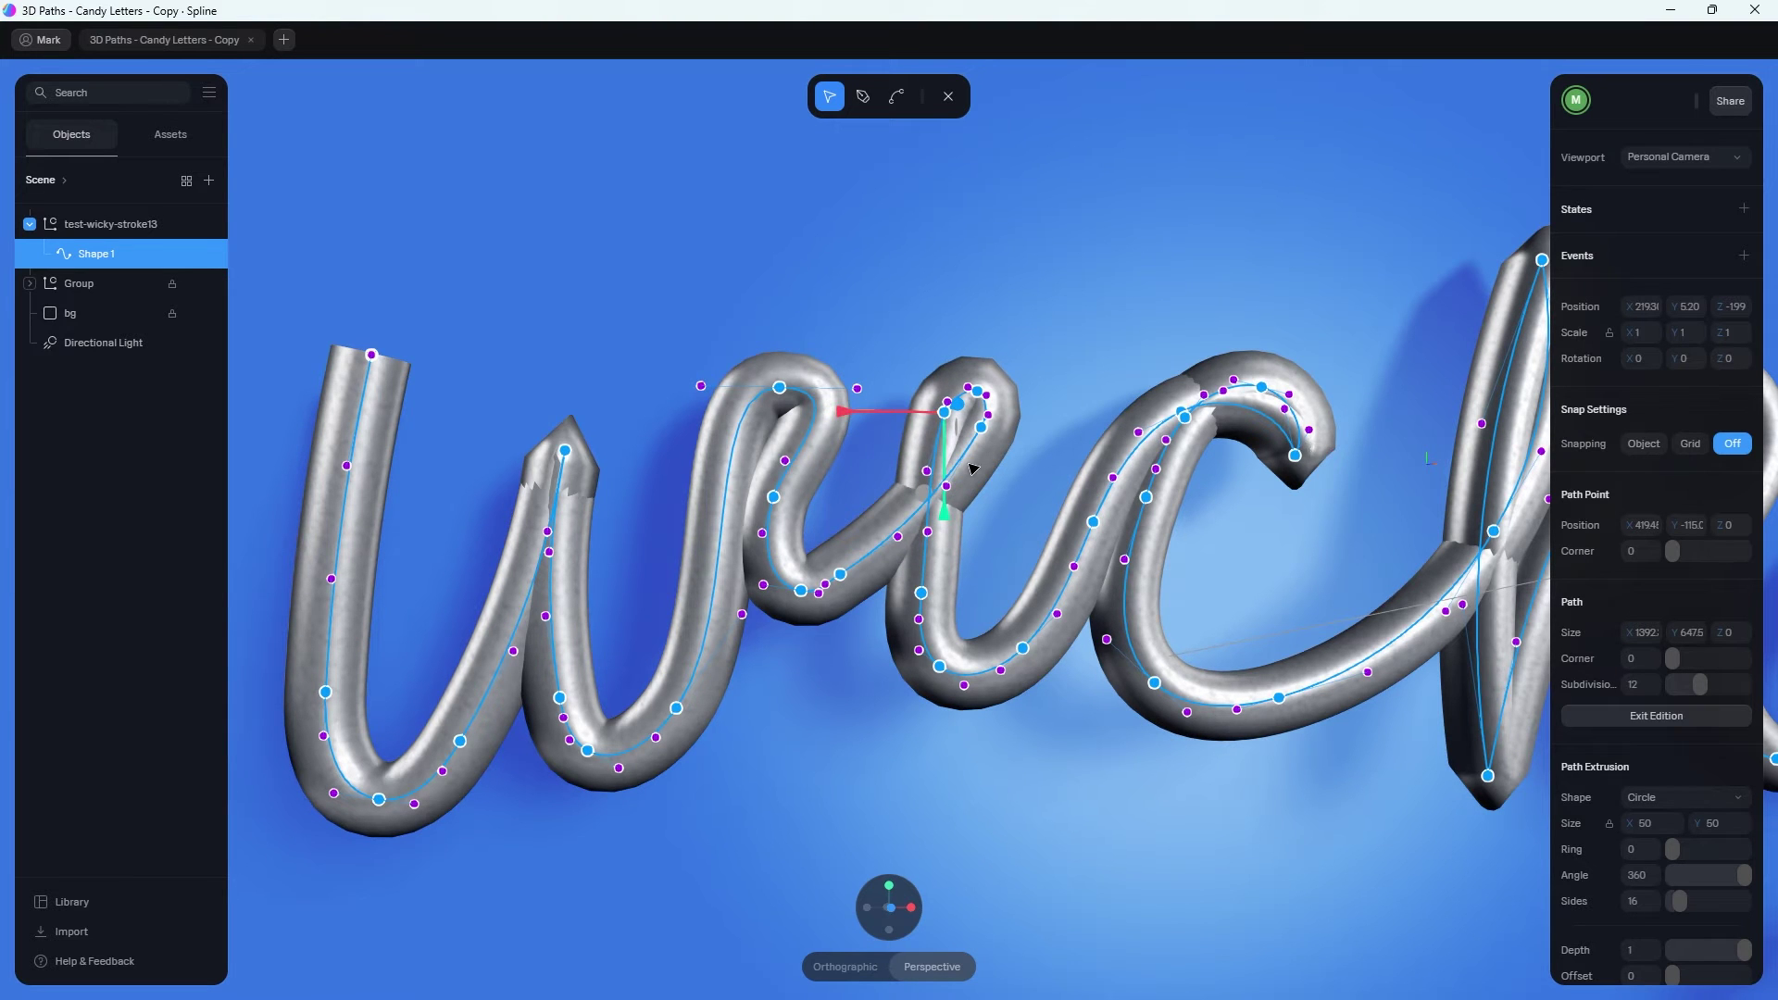
Separate the i's crossing strands in depth, moving its top-left path point to about Z 12.86 and its right one to about Z -17.82.
{"action": "right_click_drag", "start_coordinate": [923, 551], "coordinate": [1000, 580]}
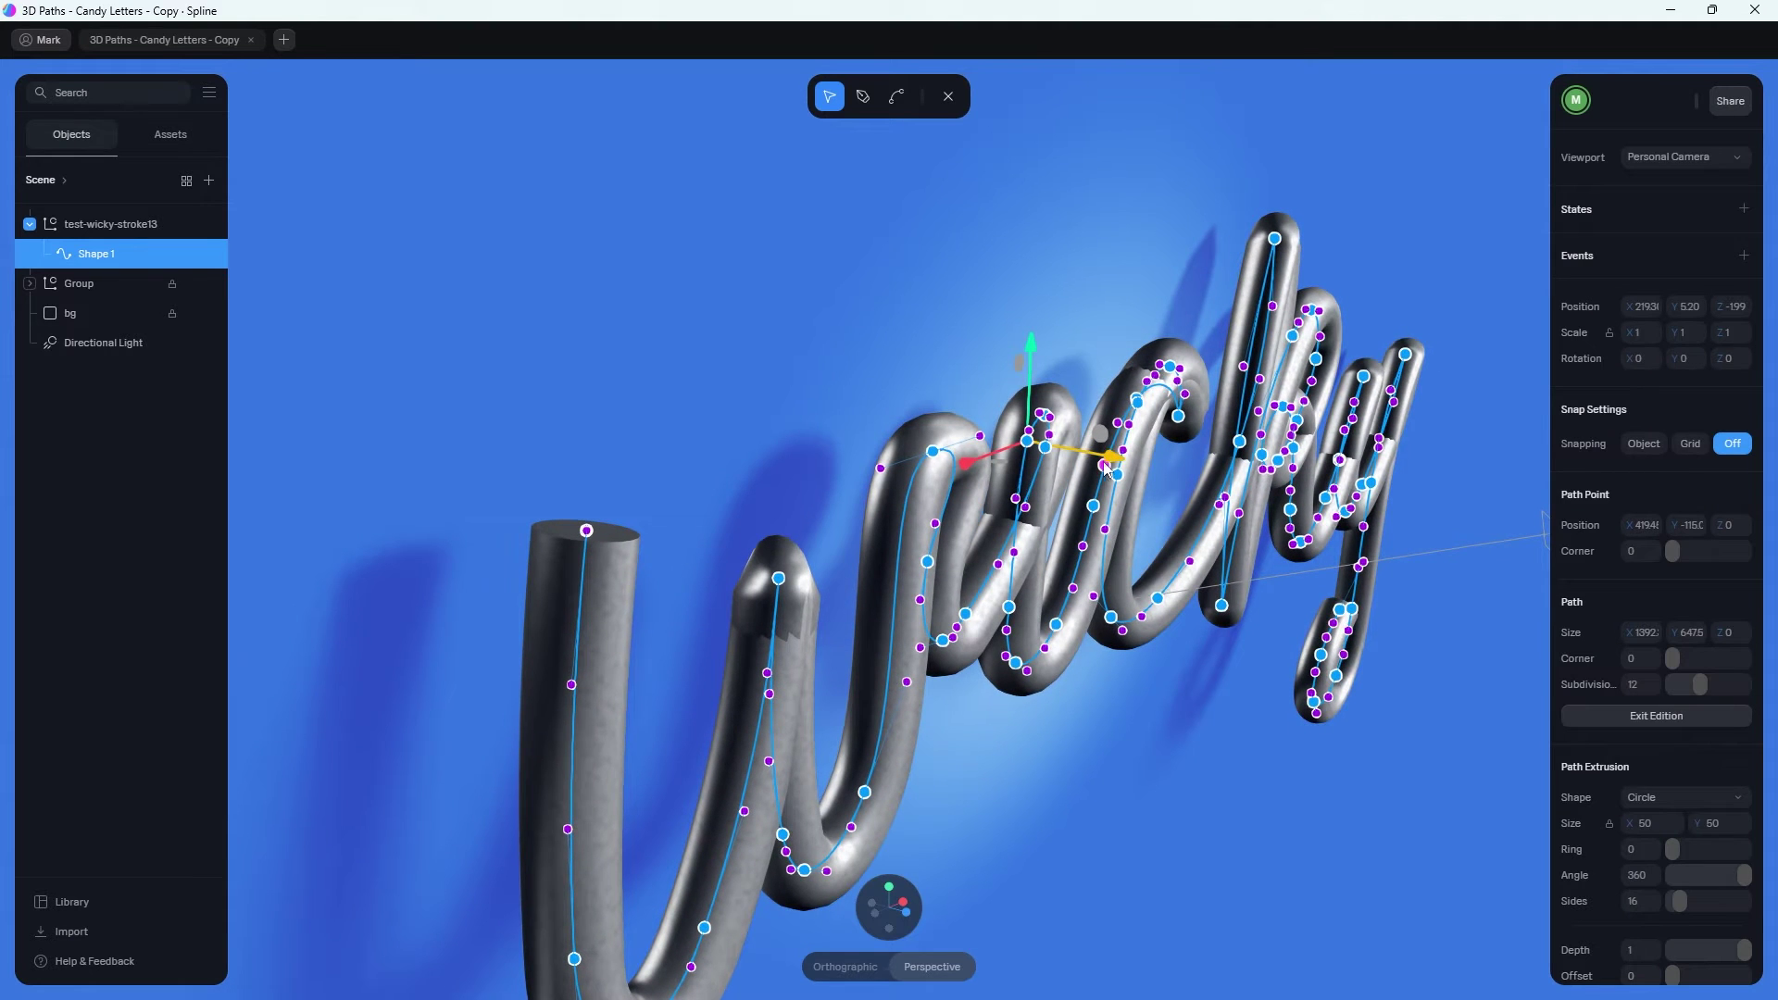
{"action": "left_click_drag", "start_coordinate": [1111, 466], "coordinate": [1120, 473]}
{"action": "left_click_drag", "start_coordinate": [1108, 550], "coordinate": [1011, 551]}
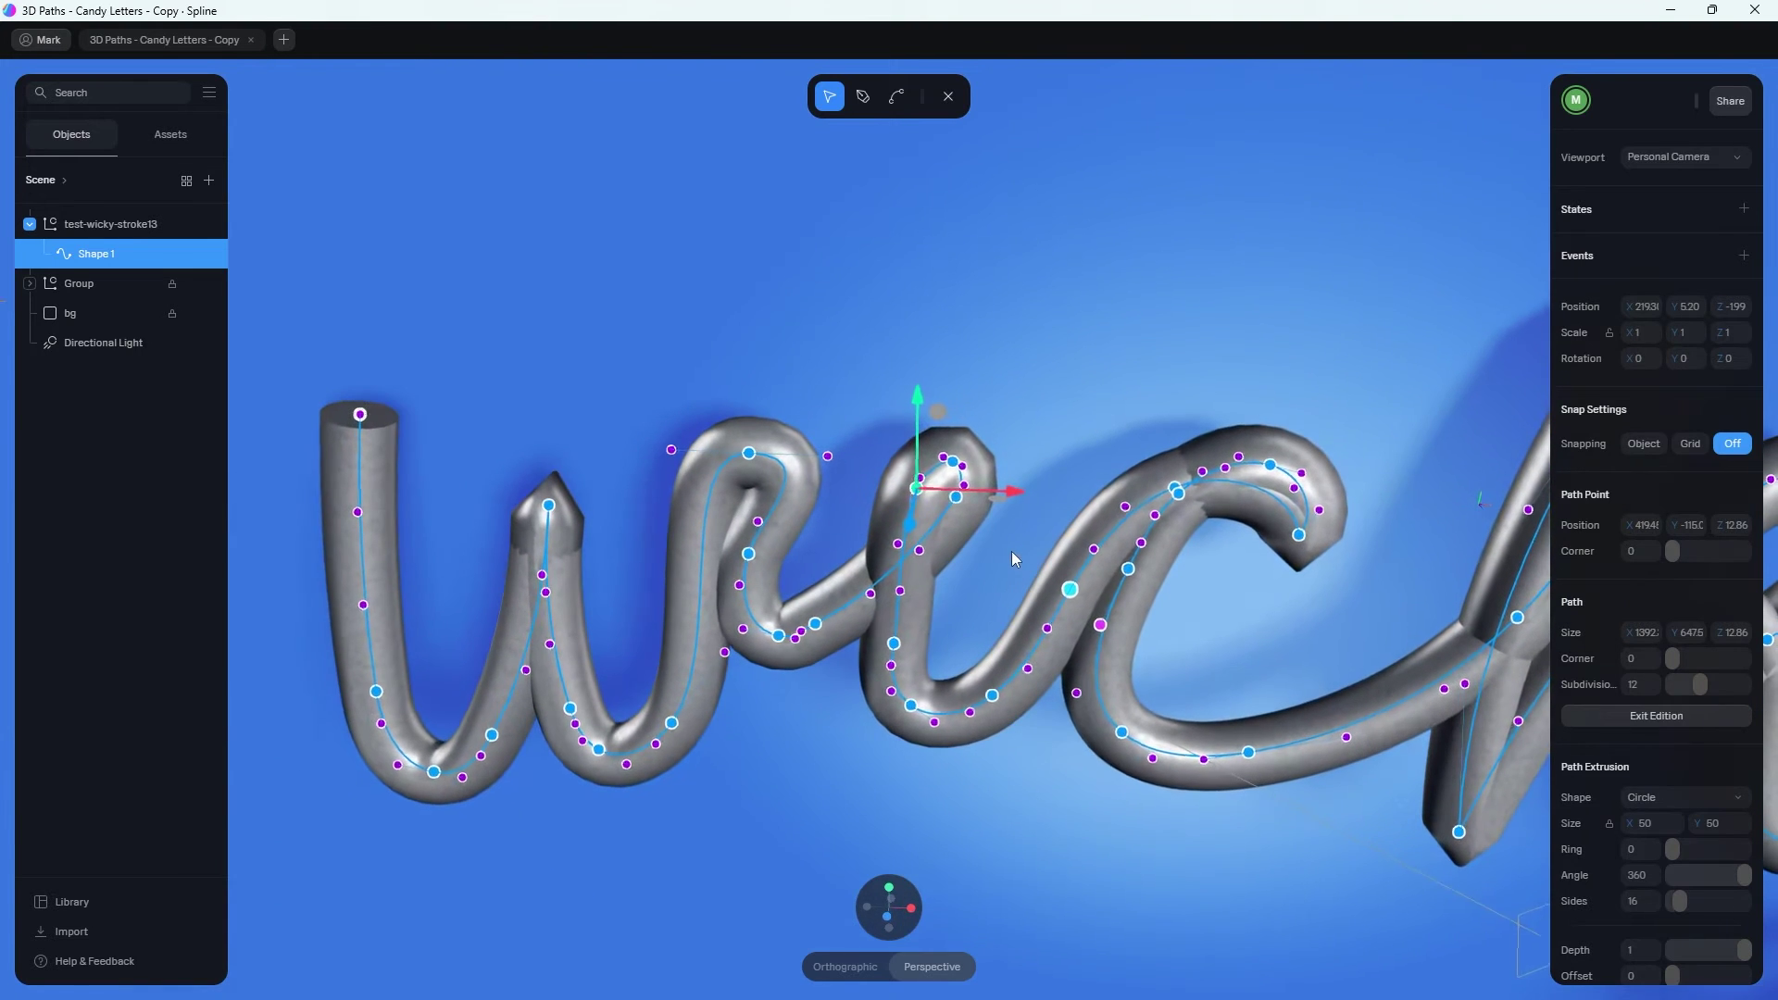
{"action": "left_click", "coordinate": [958, 500]}
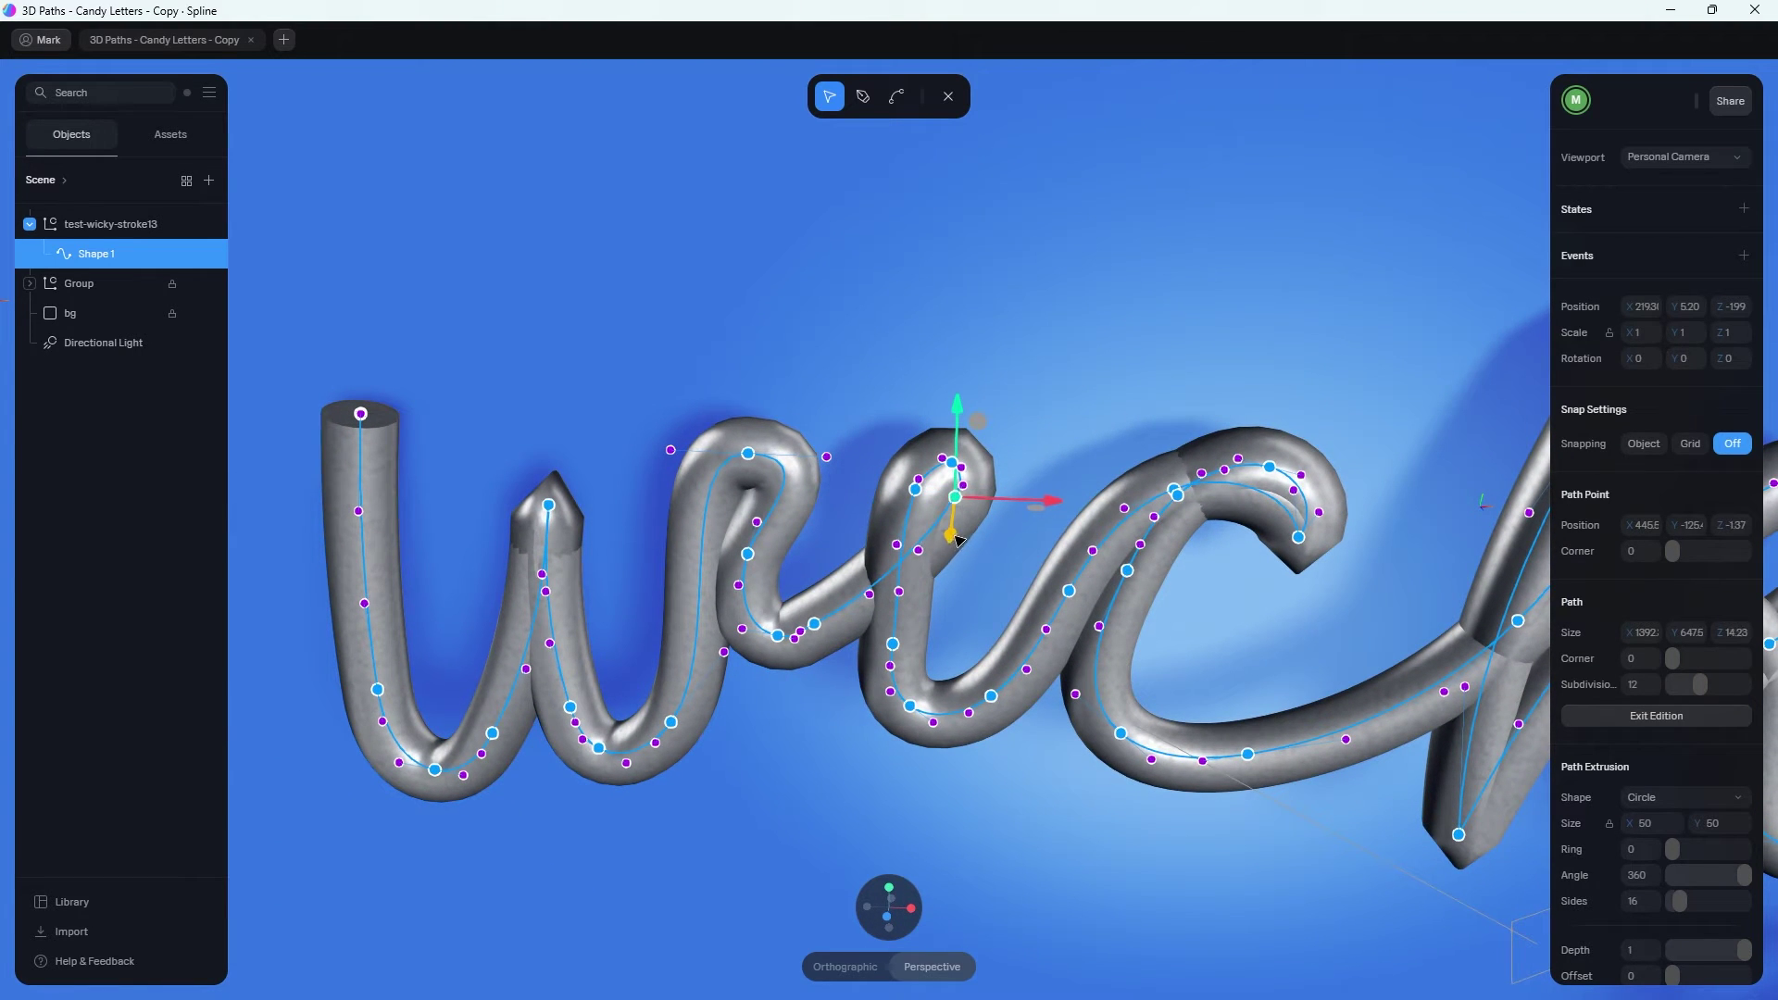
{"action": "mouse_move", "coordinate": [959, 545]}
{"action": "left_mouse_down"}
{"action": "mouse_move", "coordinate": [967, 566]}
{"action": "mouse_move", "coordinate": [957, 552]}
{"action": "left_mouse_up"}
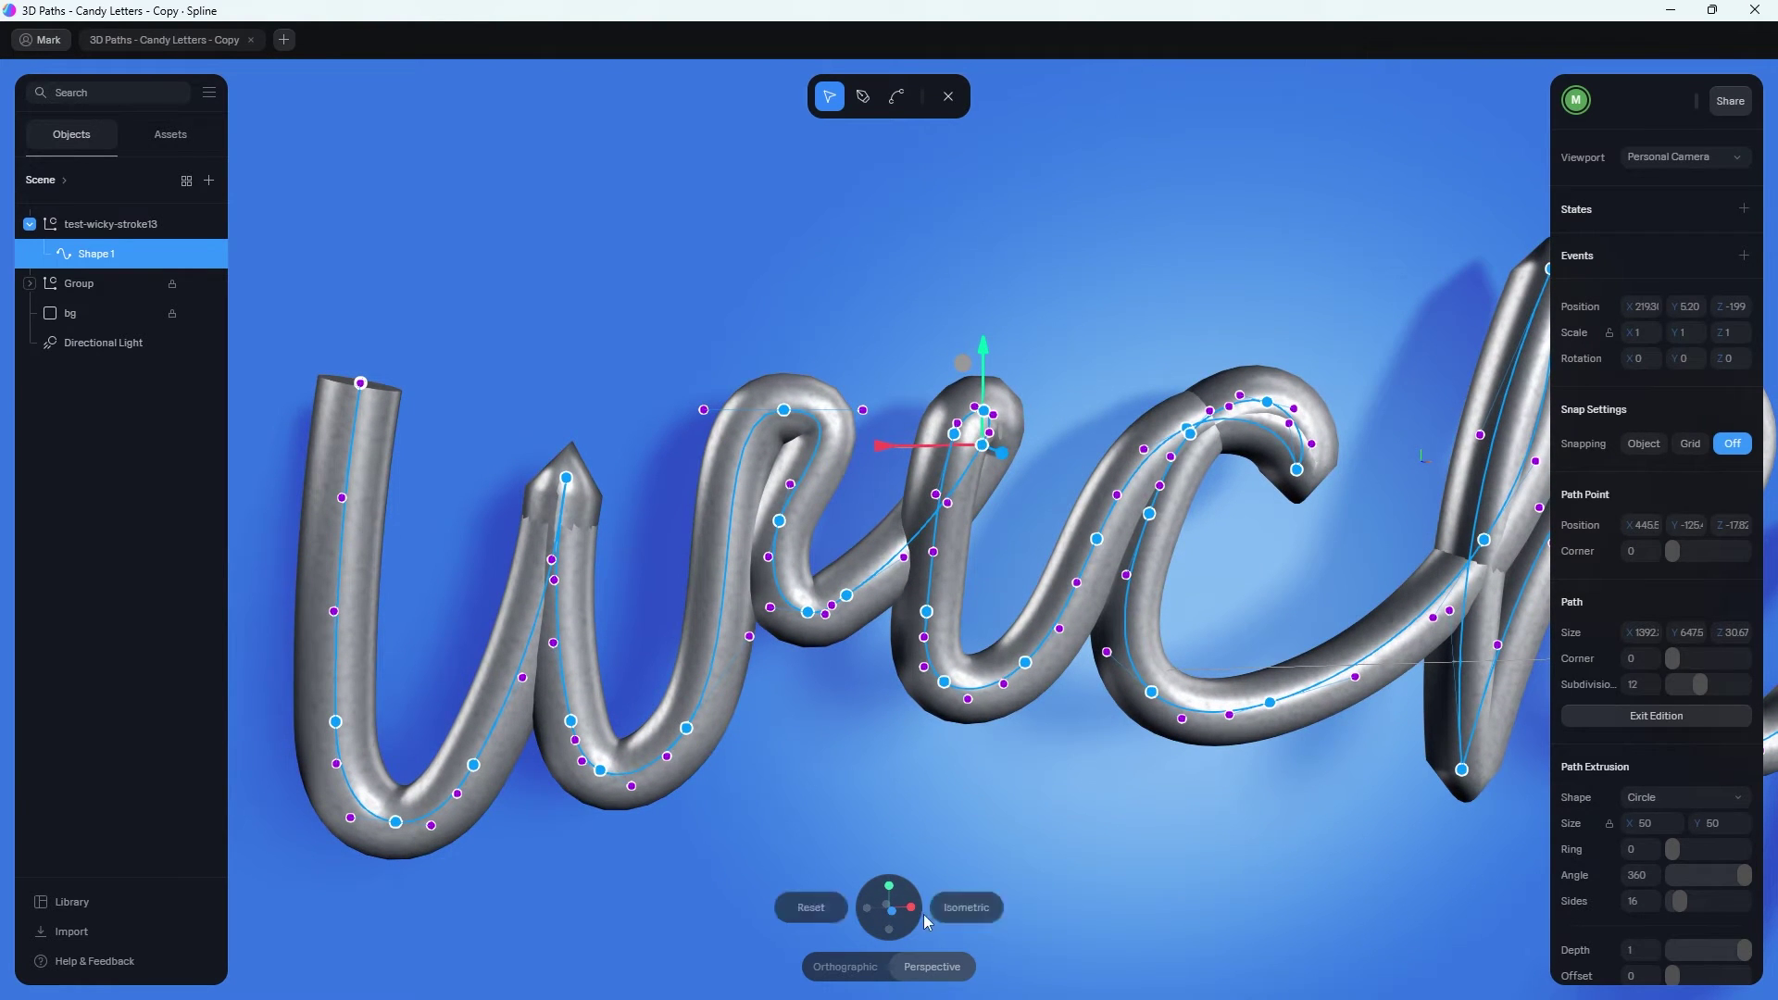
{"action": "left_click", "coordinate": [892, 919]}
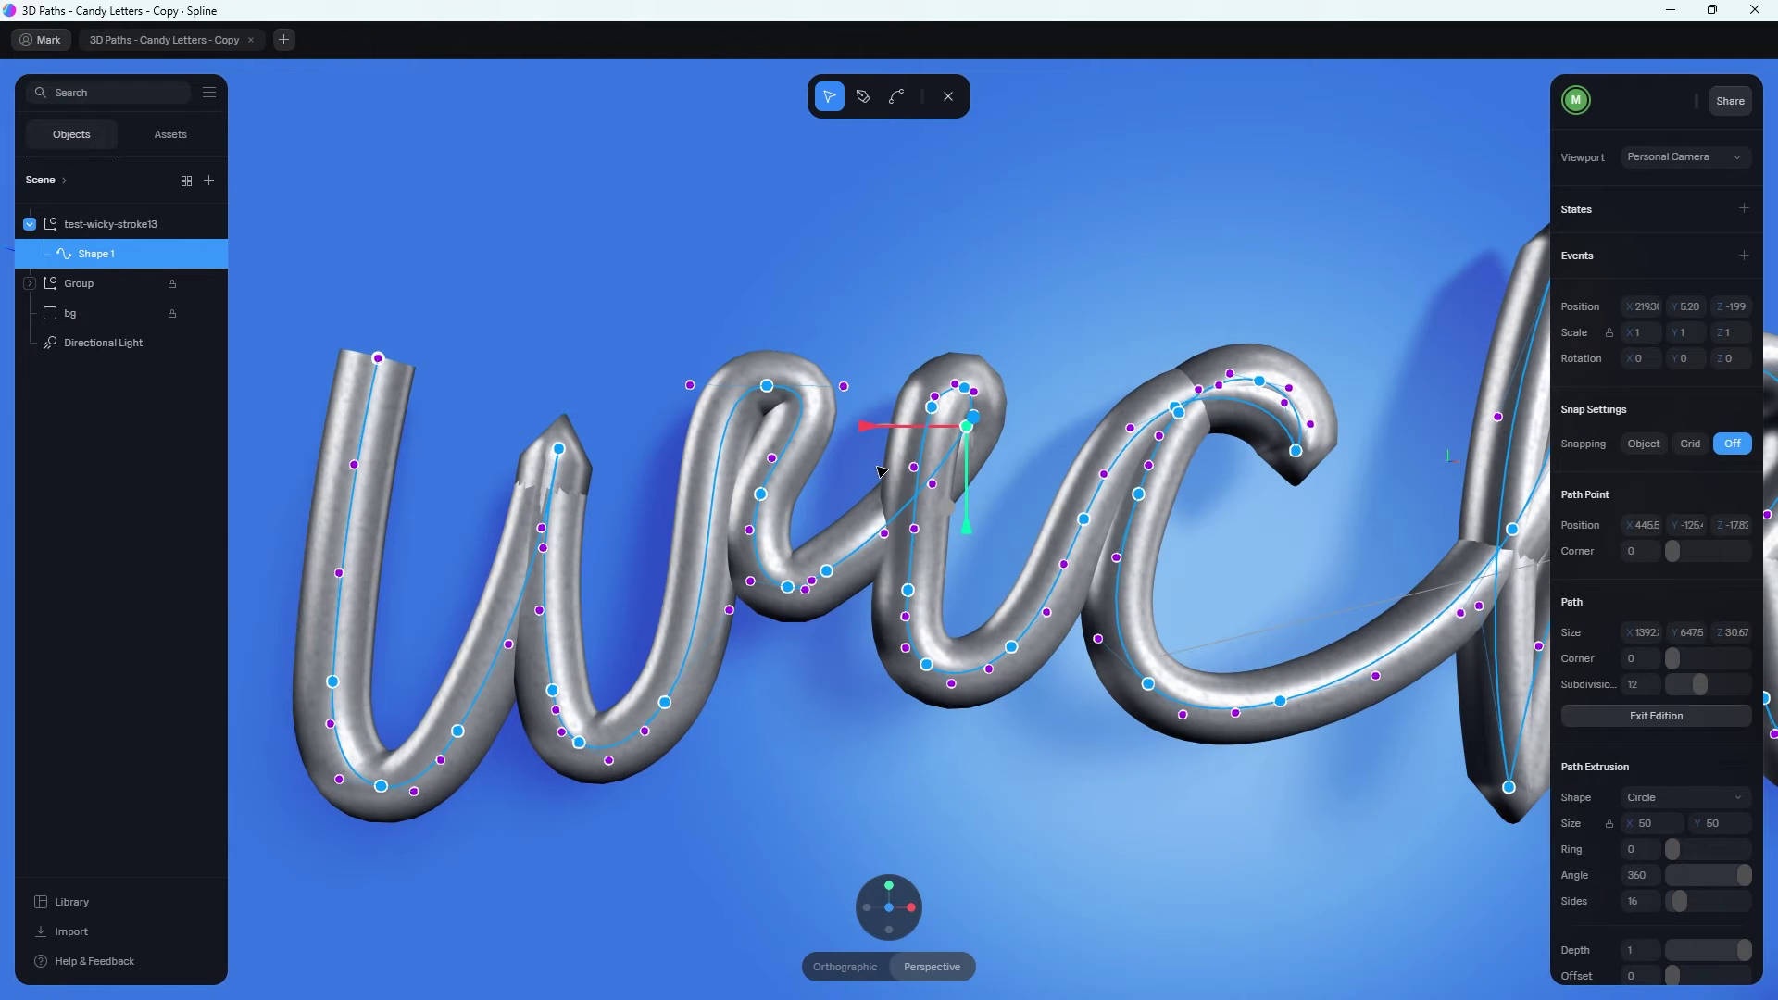
Try pulling the path point at the w's rounded last peak far forward to about Z 166.2, and undo the move.
{"action": "mouse_move", "coordinate": [921, 945]}
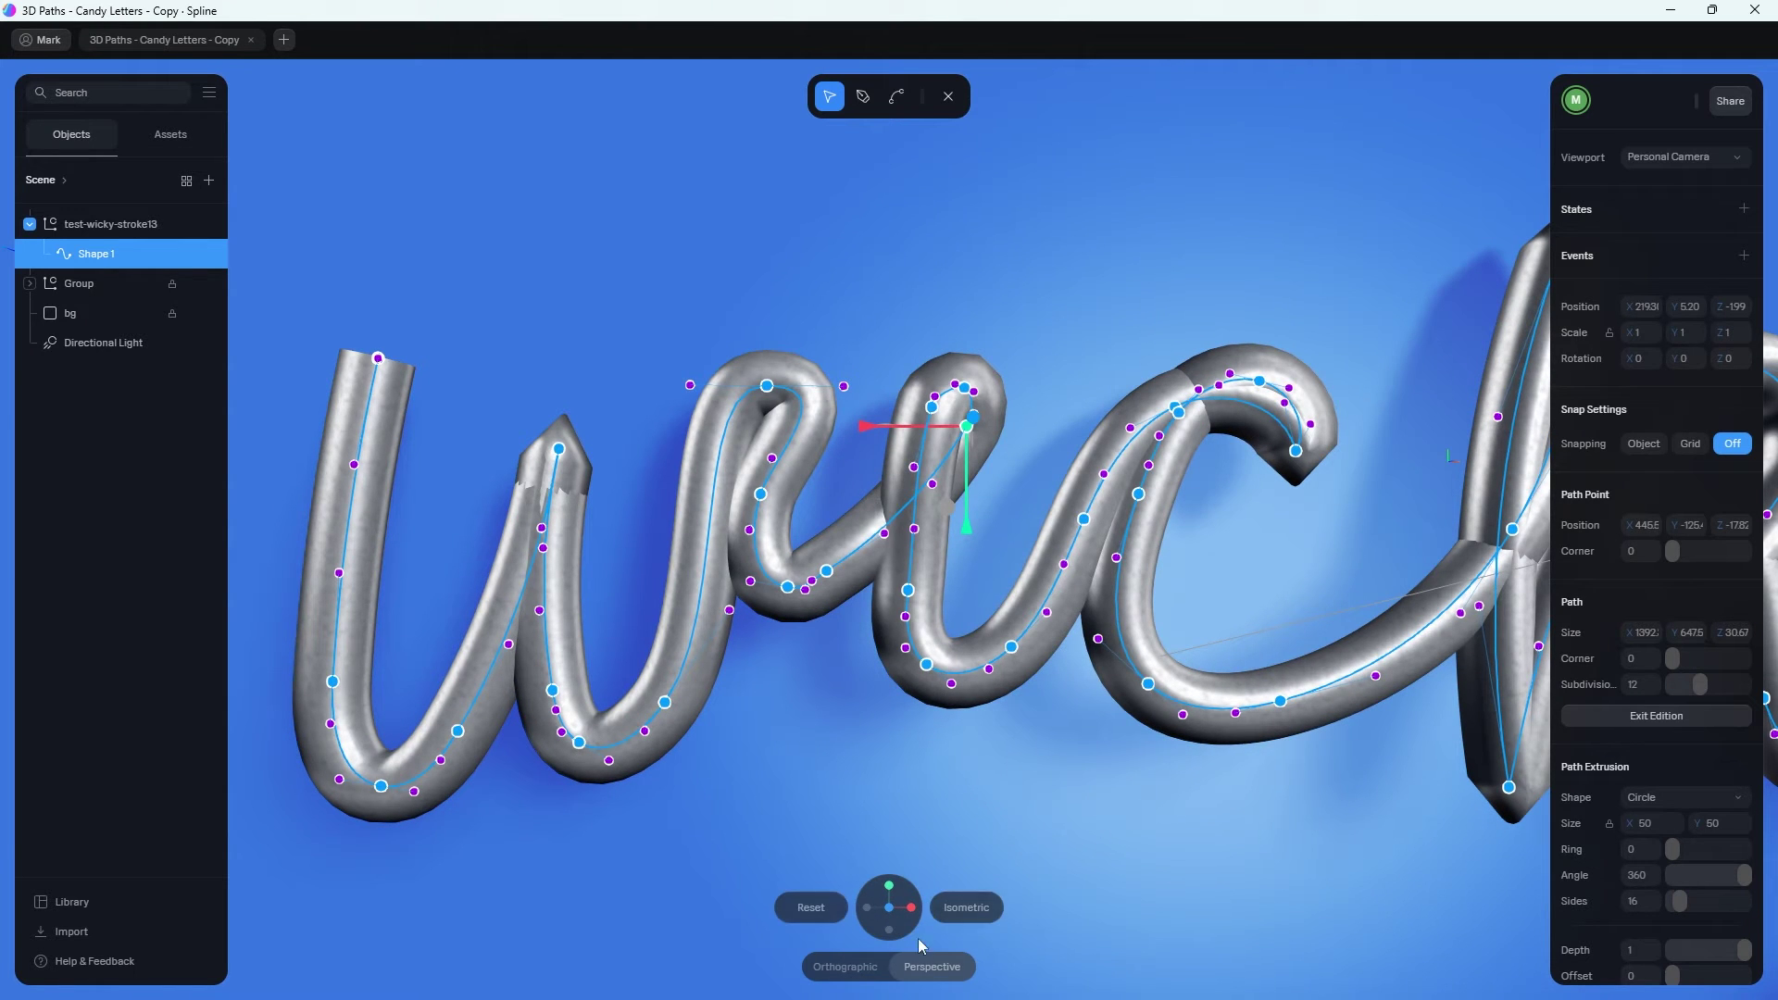
{"action": "left_click", "coordinate": [890, 888]}
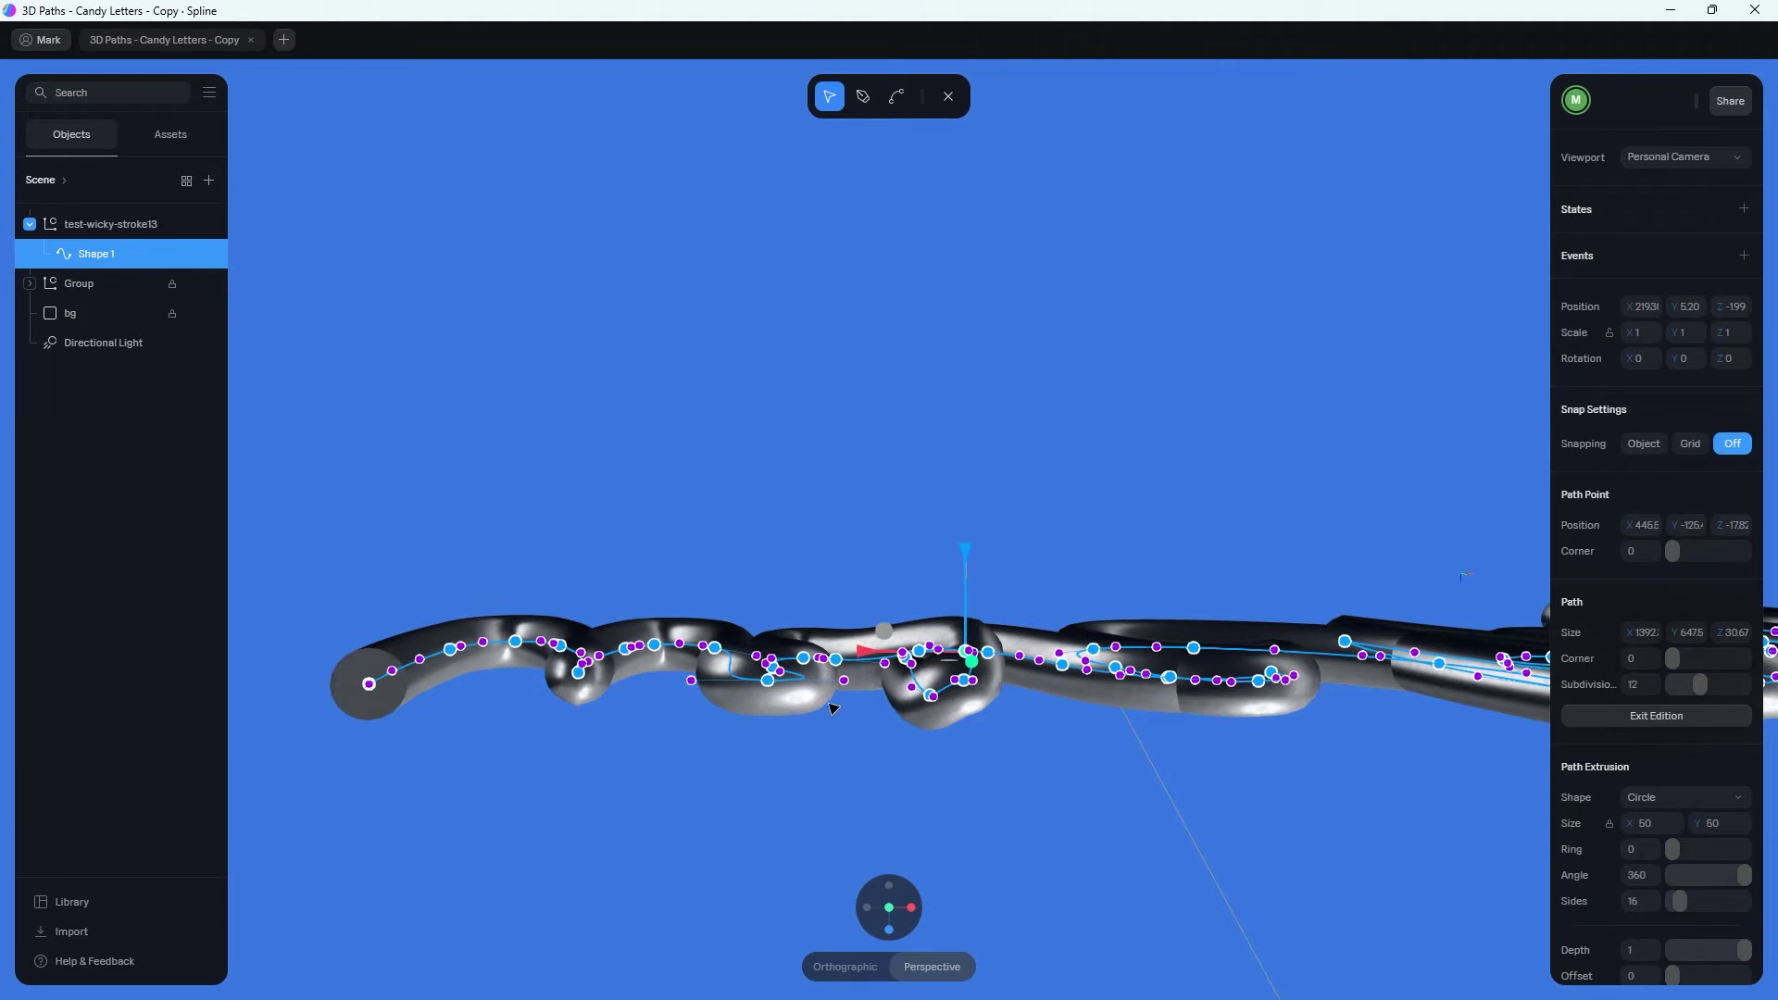
{"action": "left_click", "coordinate": [768, 679]}
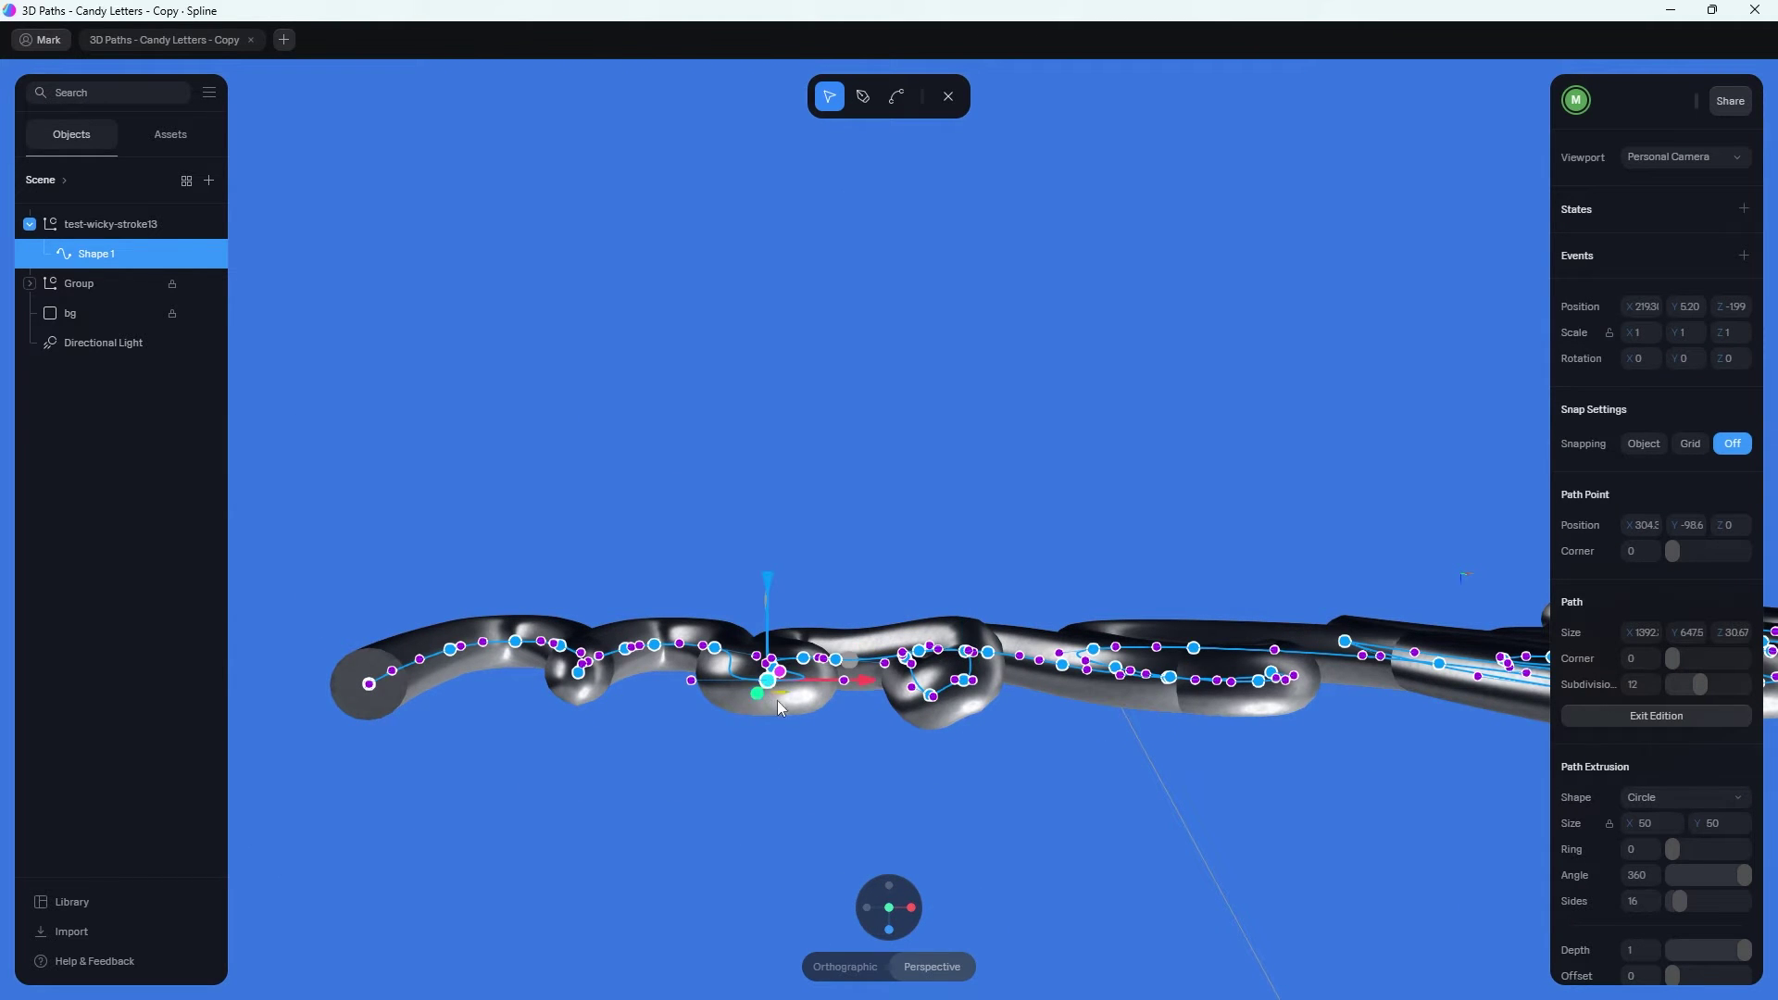
{"action": "left_click_drag", "start_coordinate": [770, 594], "coordinate": [785, 827]}
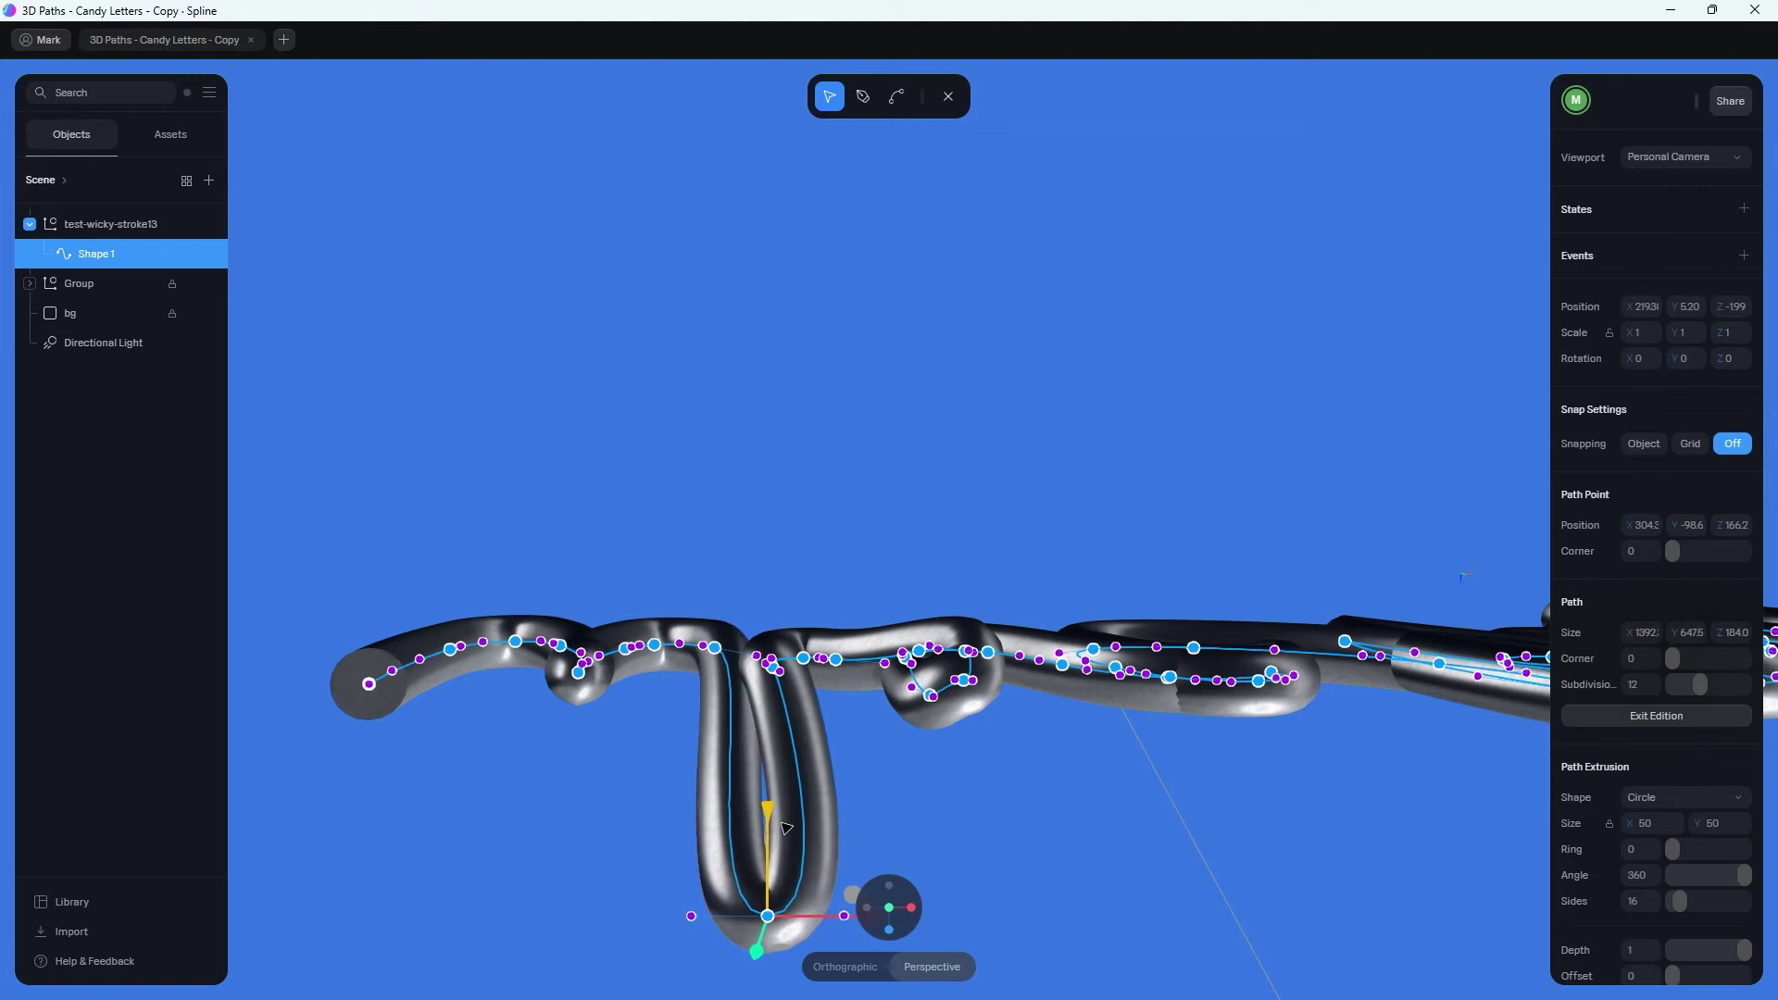
{"action": "right_click_drag", "start_coordinate": [1030, 854], "coordinate": [1009, 599]}
{"action": "scroll", "coordinate": [1027, 715], "scroll_direction": "down", "scroll_amount": 5}
{"action": "key", "text": "ctrl+z"}
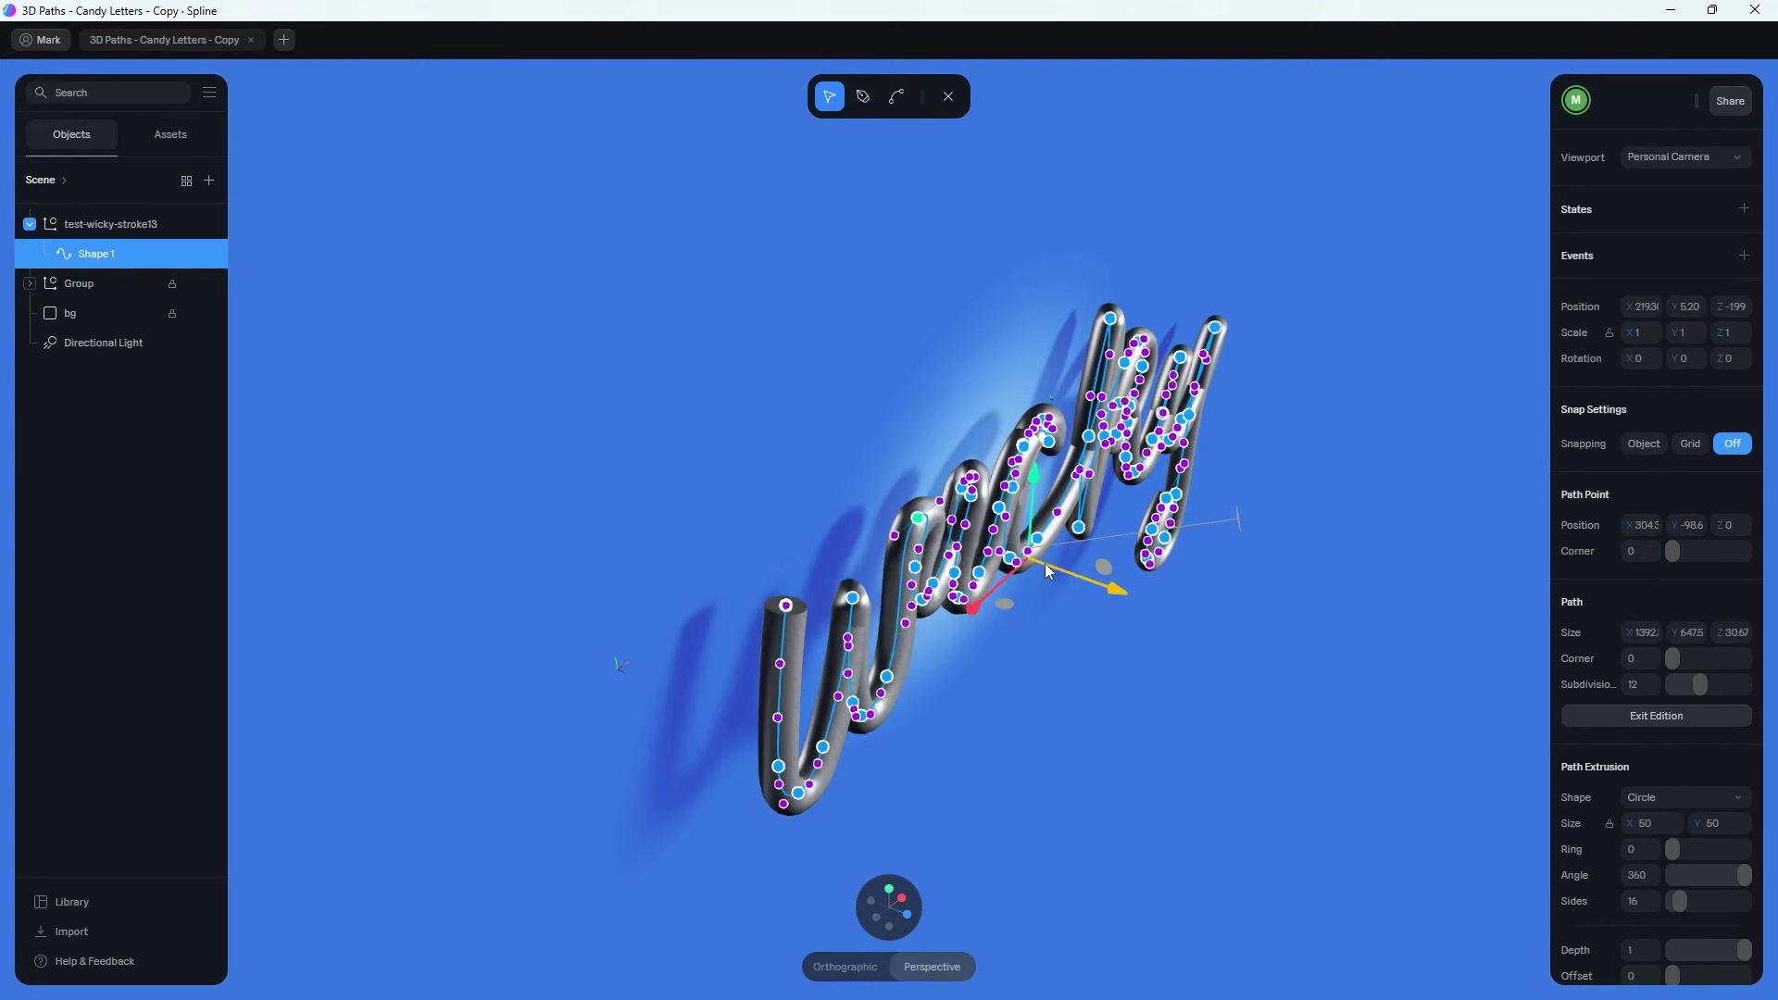
Bring the path point at the c's hooked upper end forward along Z, to about Z 37.47.
{"action": "scroll", "coordinate": [1043, 671], "scroll_direction": "up", "scroll_amount": 5}
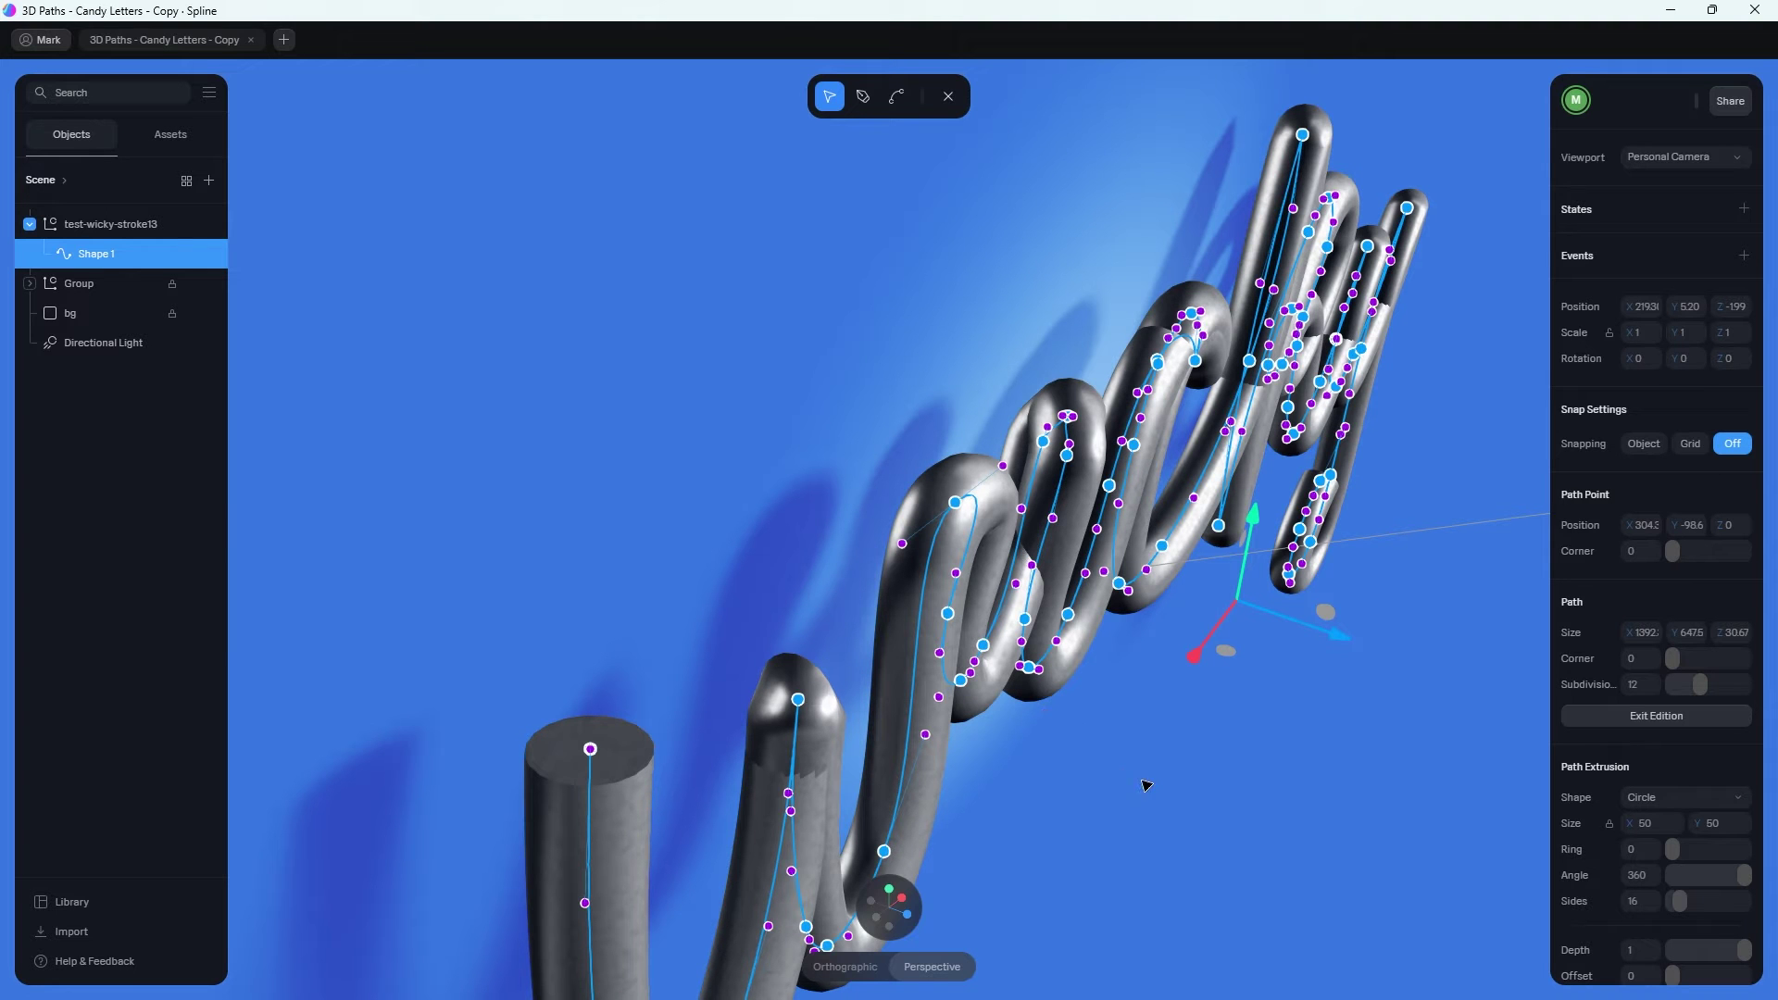
{"action": "left_click_drag", "start_coordinate": [1146, 785], "coordinate": [1083, 741]}
{"action": "mouse_move", "coordinate": [897, 921]}
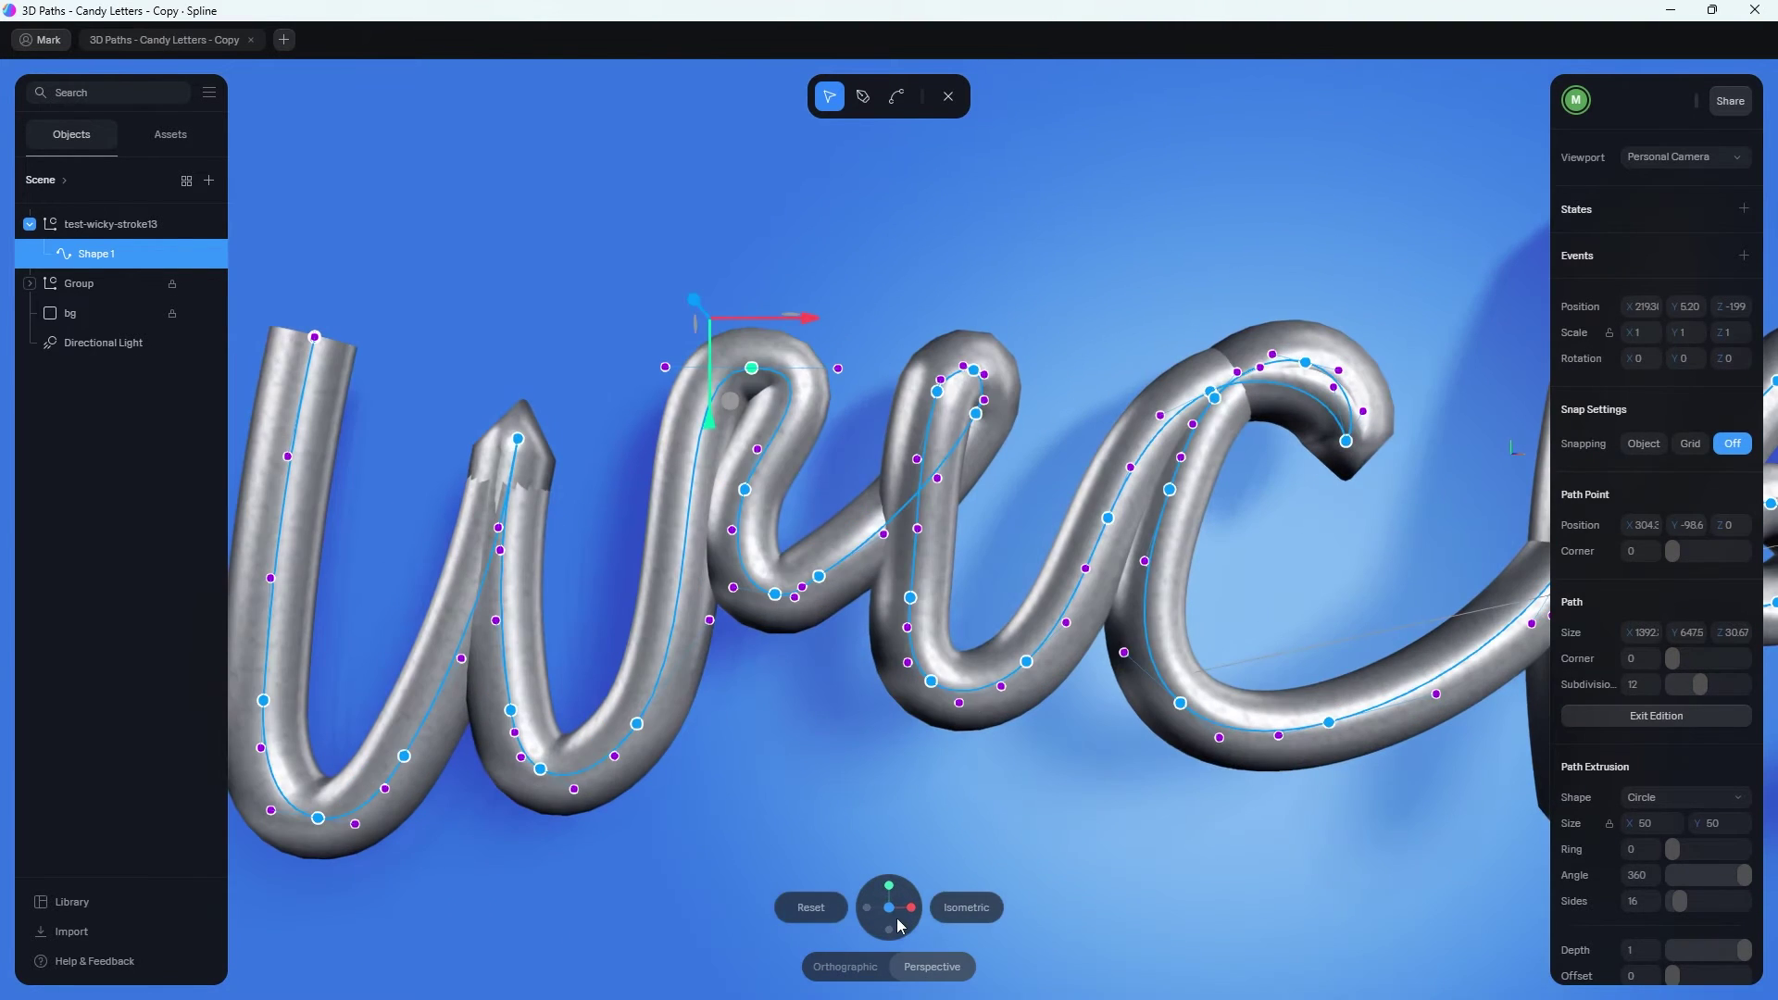
{"action": "scroll", "coordinate": [1035, 539], "scroll_direction": "right", "scroll_amount": 5}
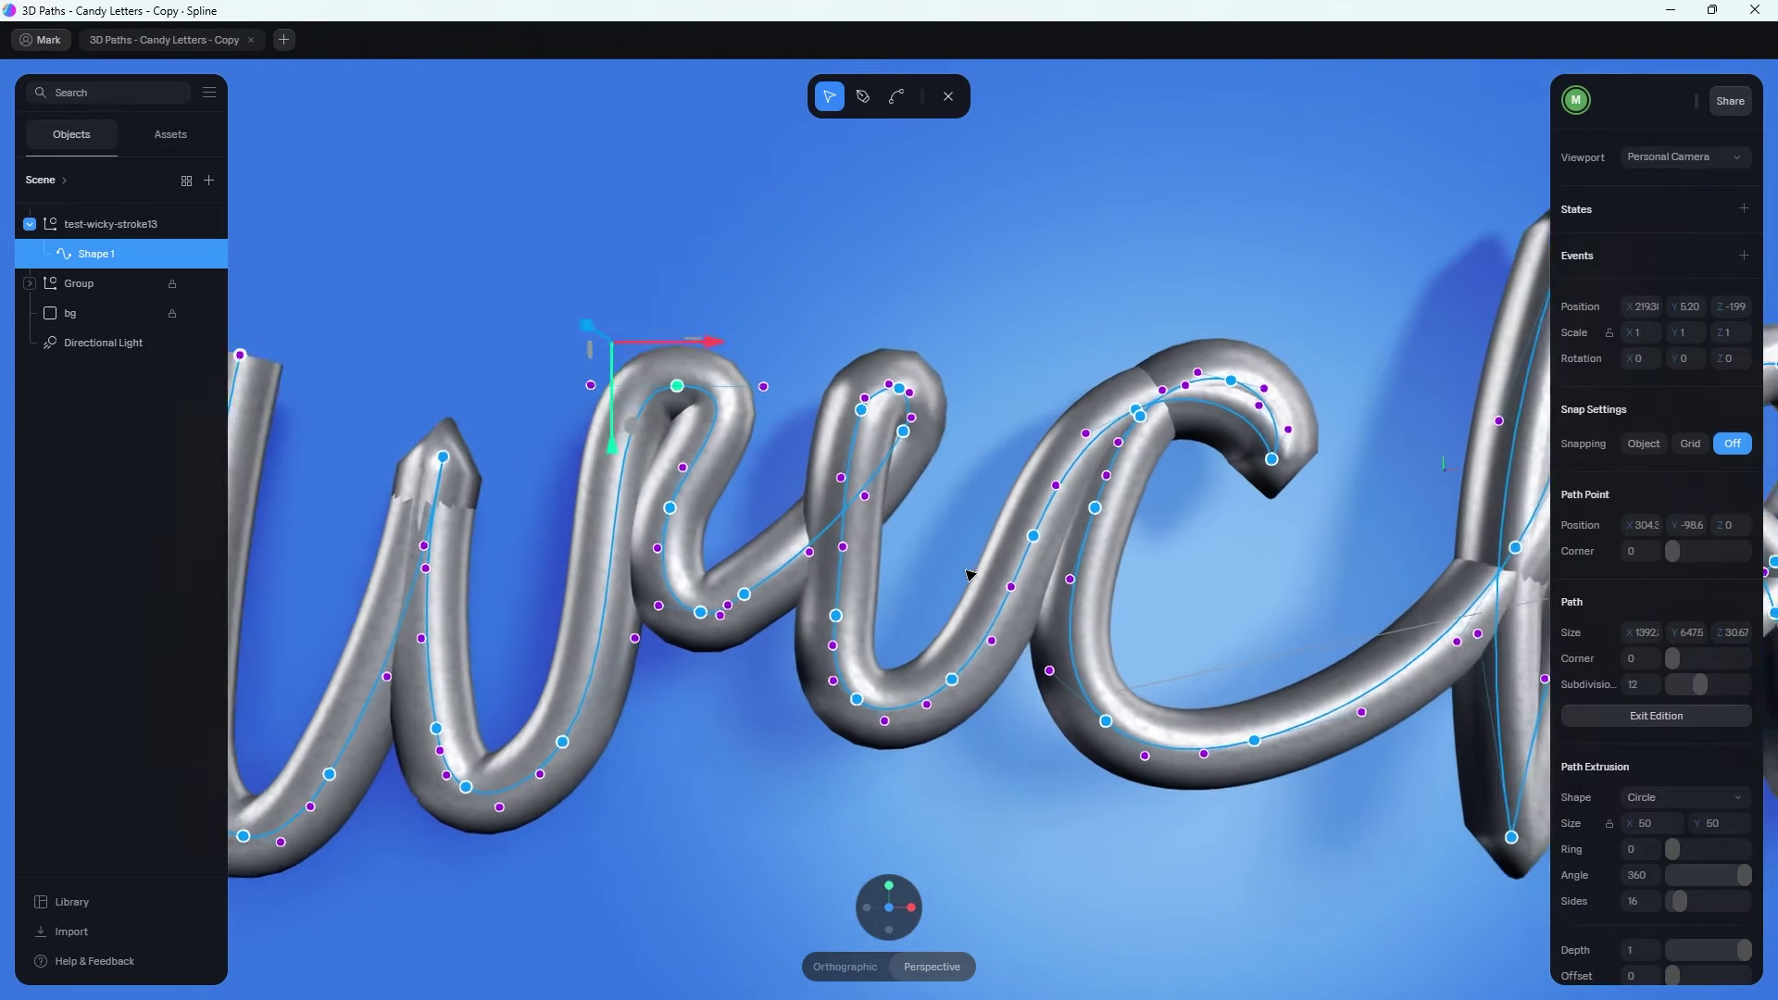
{"action": "left_click", "coordinate": [1188, 483]}
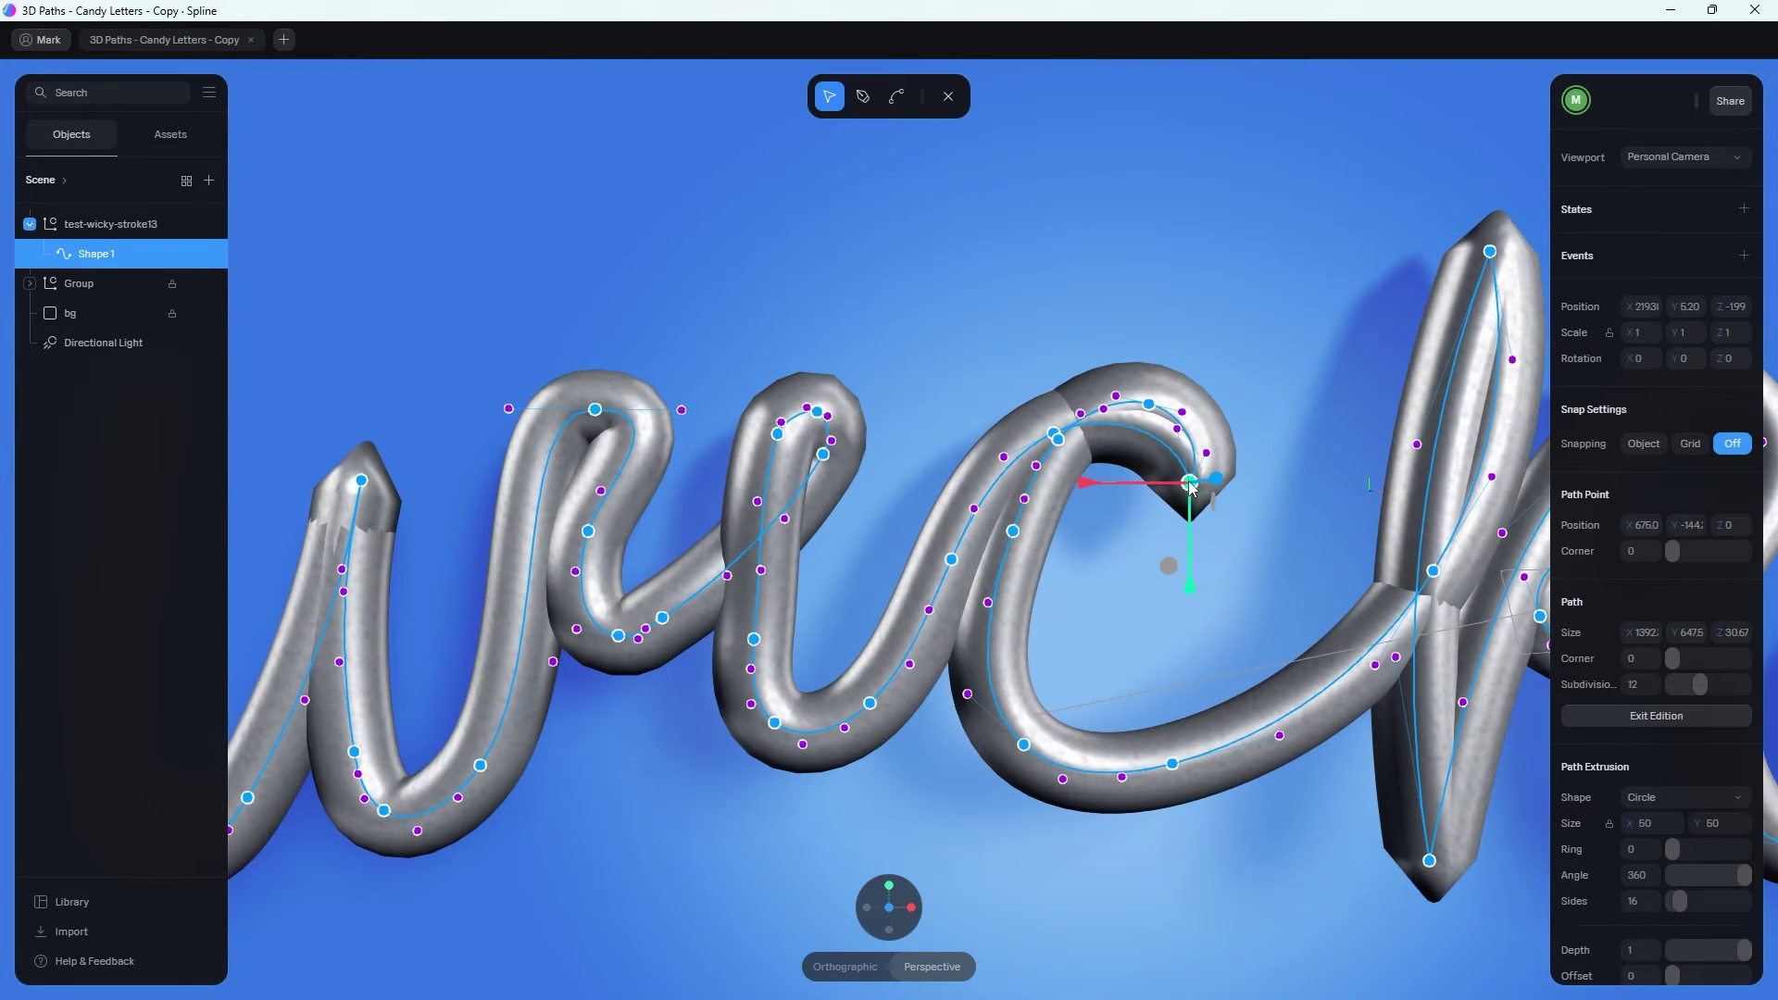
{"action": "left_click_drag", "start_coordinate": [1219, 479], "coordinate": [1242, 498]}
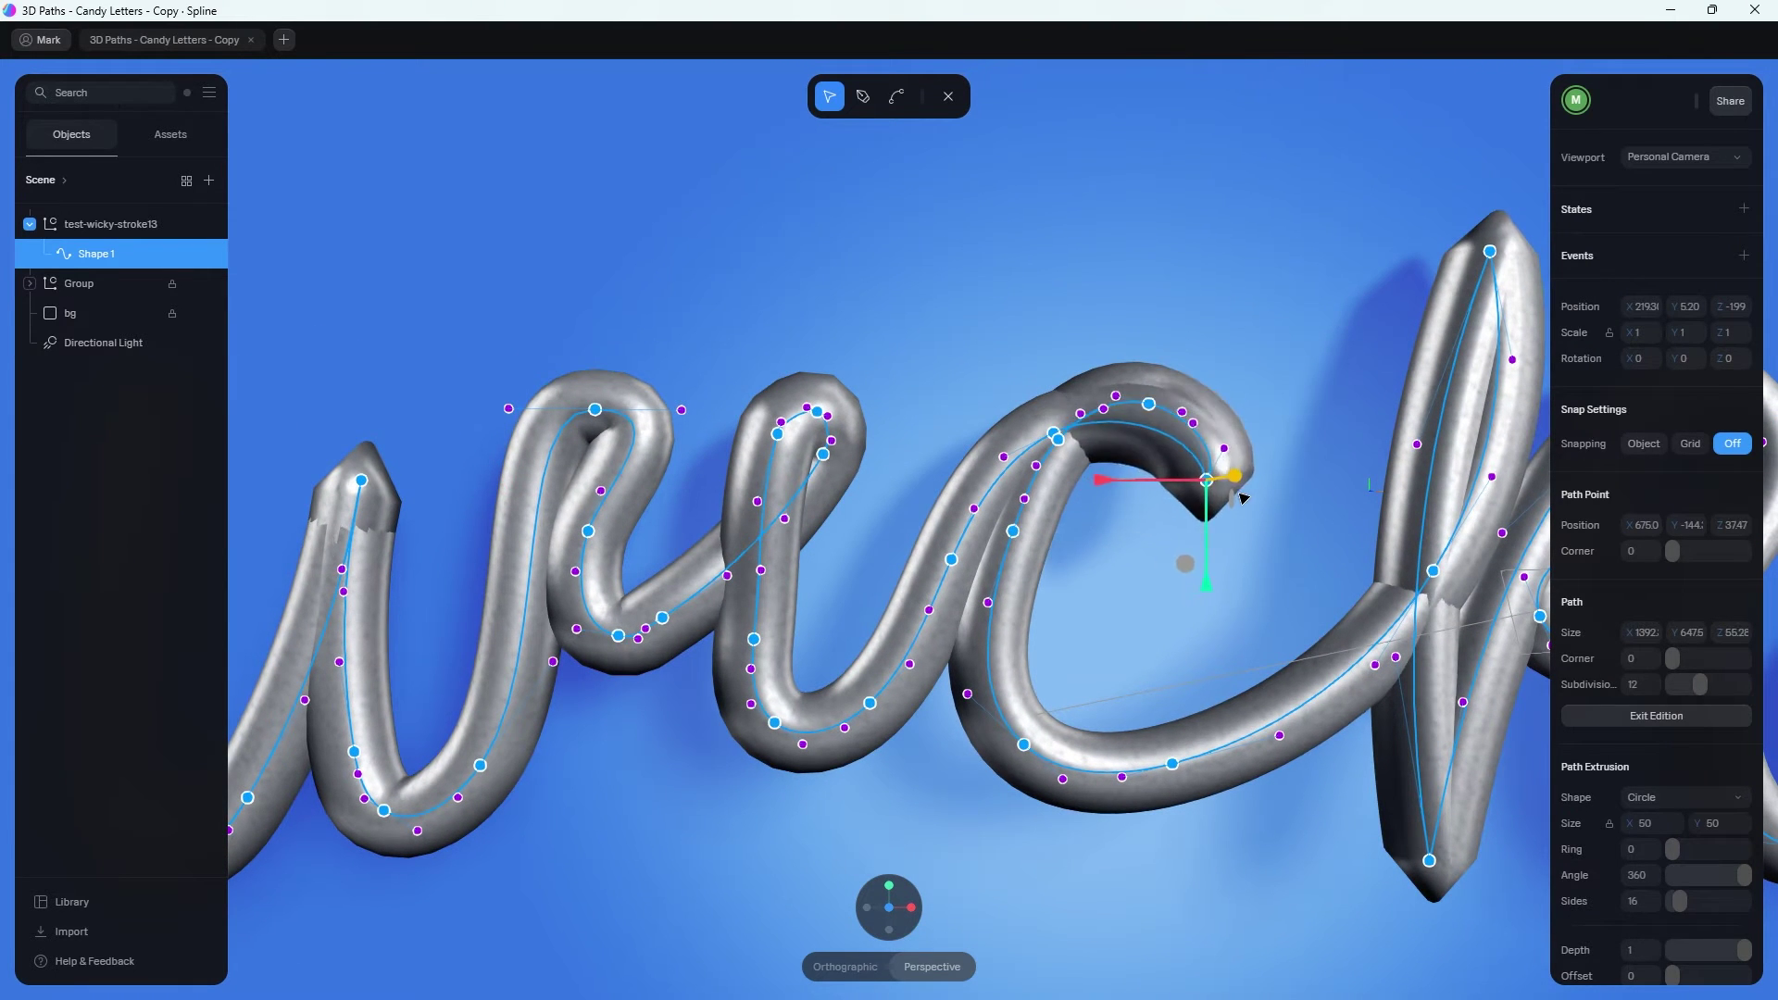
{"action": "left_click", "coordinate": [1242, 498]}
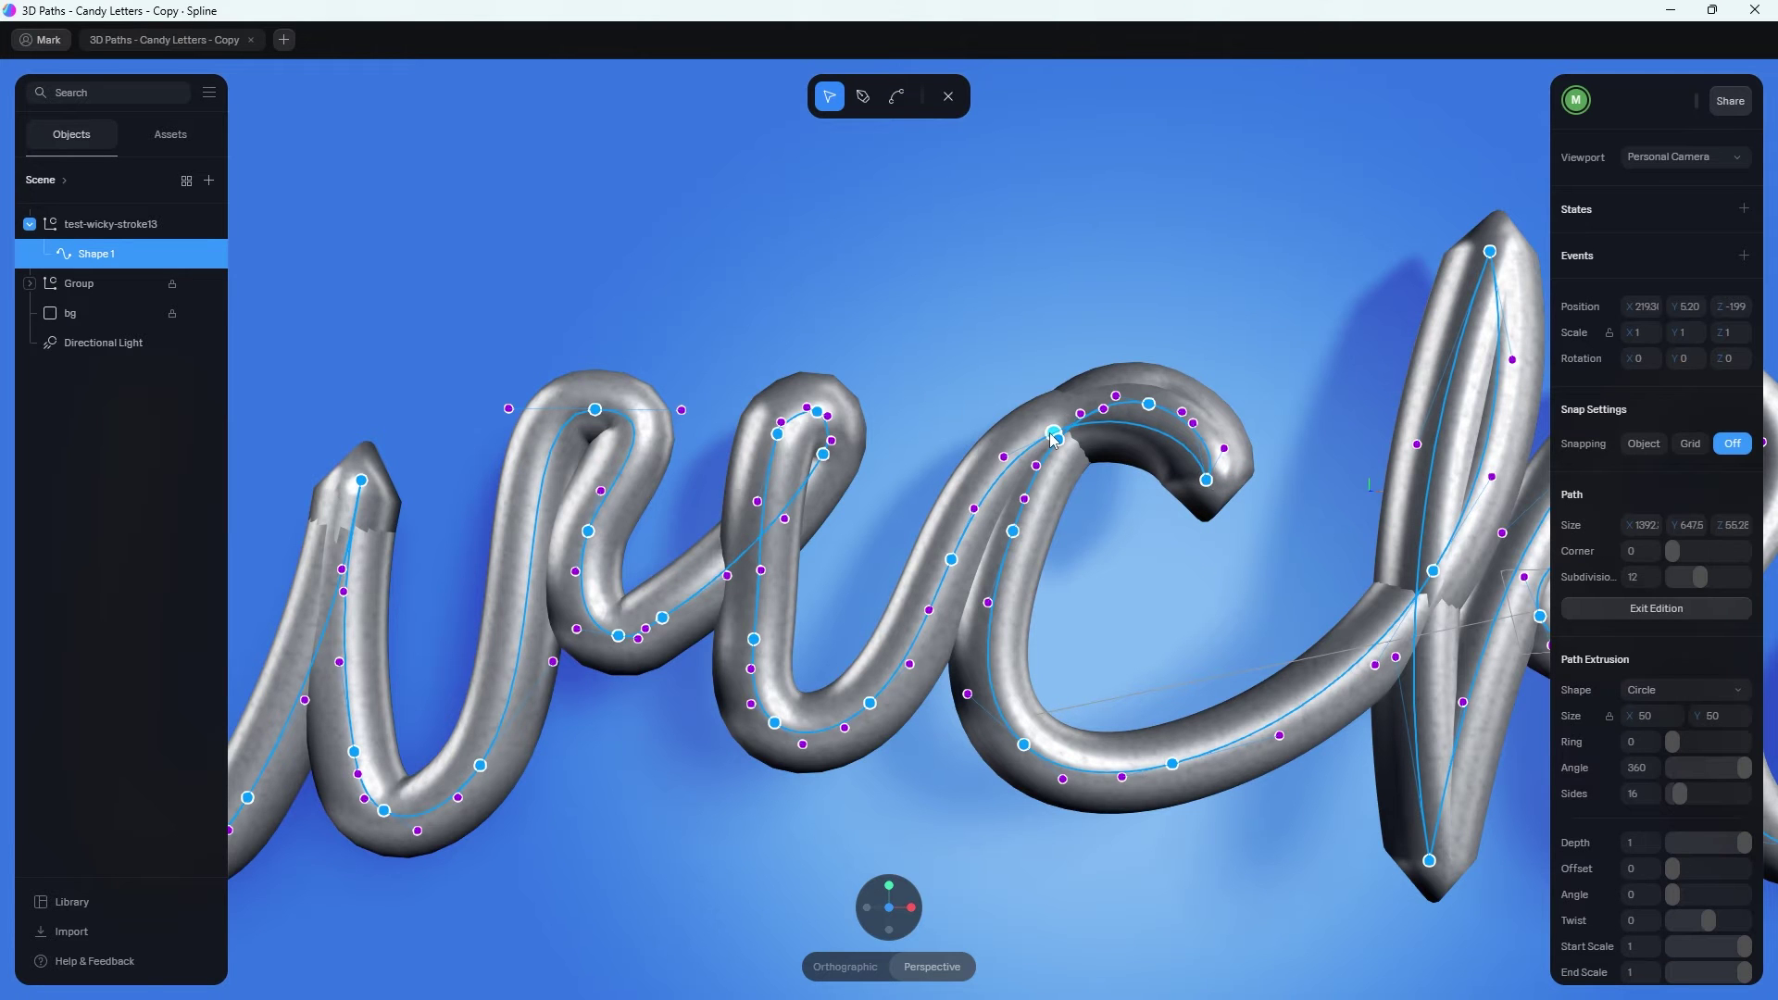
Adjust the depth of the overlapping path points where the i's stroke joins the top of the c.
{"action": "left_click", "coordinate": [1053, 433]}
{"action": "right_click_drag", "start_coordinate": [1052, 435], "coordinate": [1205, 537]}
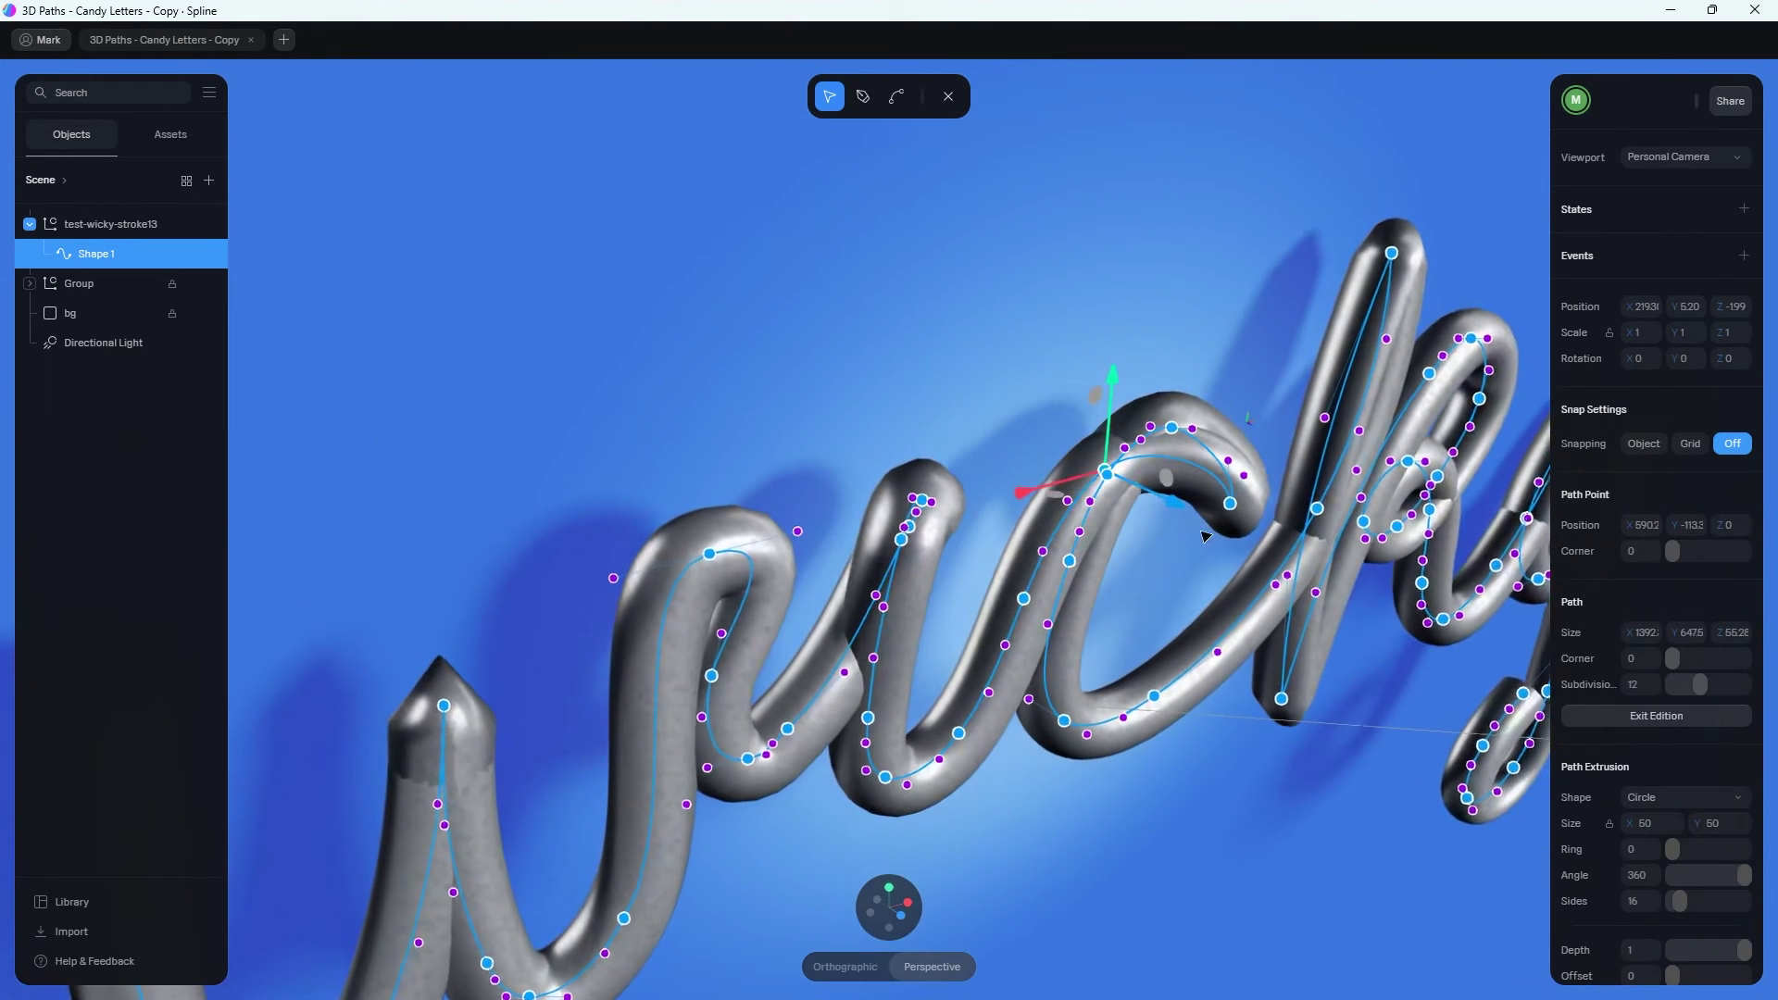
{"action": "left_click_drag", "start_coordinate": [1172, 503], "coordinate": [1114, 485]}
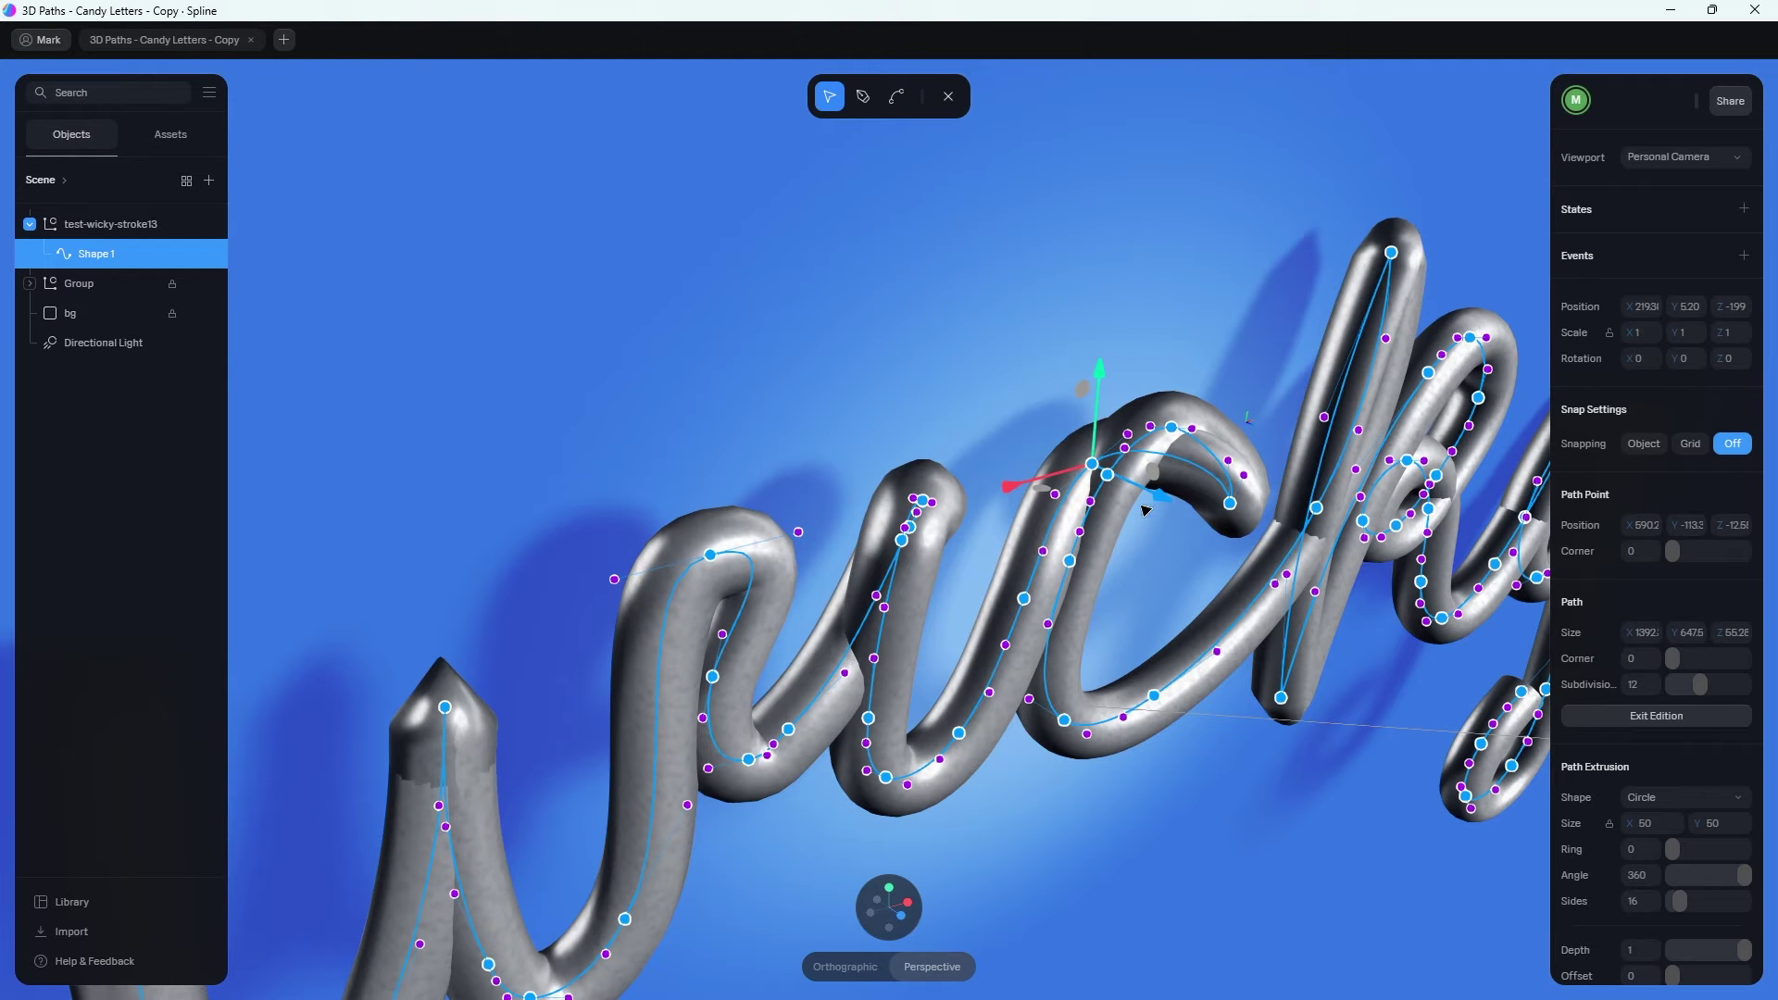
{"action": "key", "text": "ctrl+z"}
{"action": "left_click_drag", "start_coordinate": [1164, 512], "coordinate": [1130, 603]}
{"action": "left_click", "coordinate": [1069, 560]}
{"action": "right_click_drag", "start_coordinate": [1130, 604], "coordinate": [1204, 529]}
Curl the c's hooked end by pulling out its curve handles, and collapse the handles of the point on the c's upper left side.
{"action": "left_click", "coordinate": [1216, 480]}
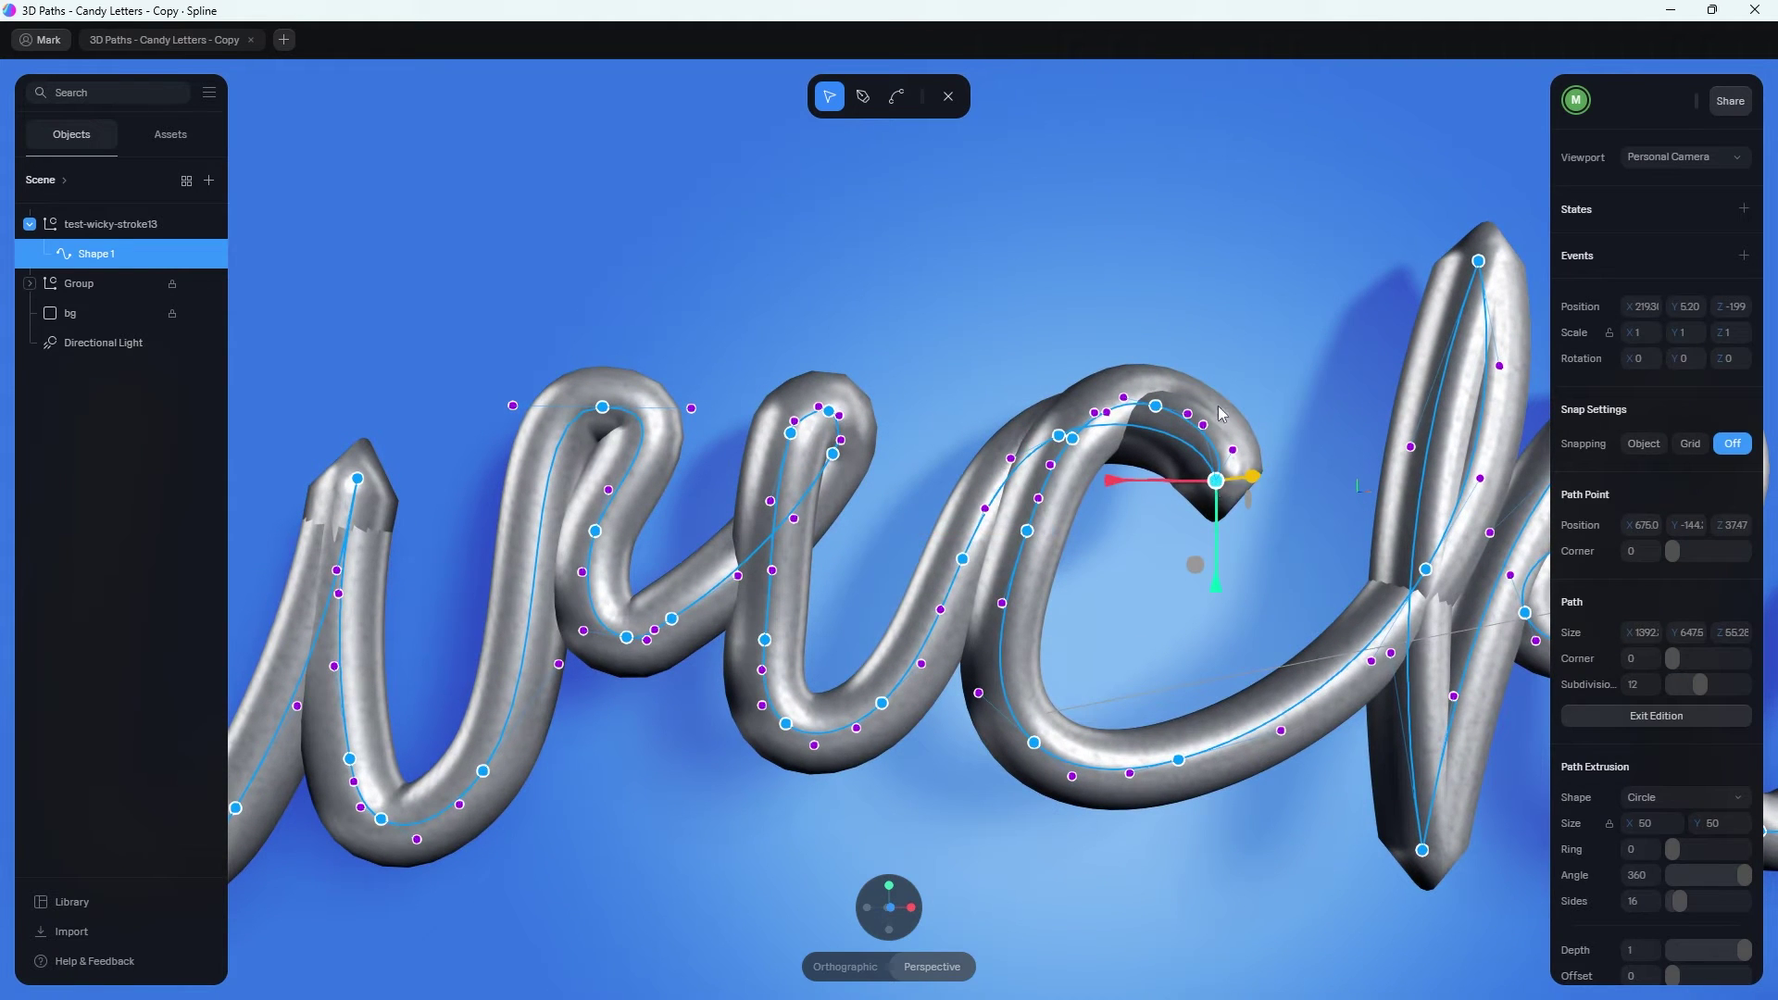
{"action": "key", "text": "c"}
{"action": "left_click_drag", "start_coordinate": [1216, 482], "coordinate": [1279, 408]}
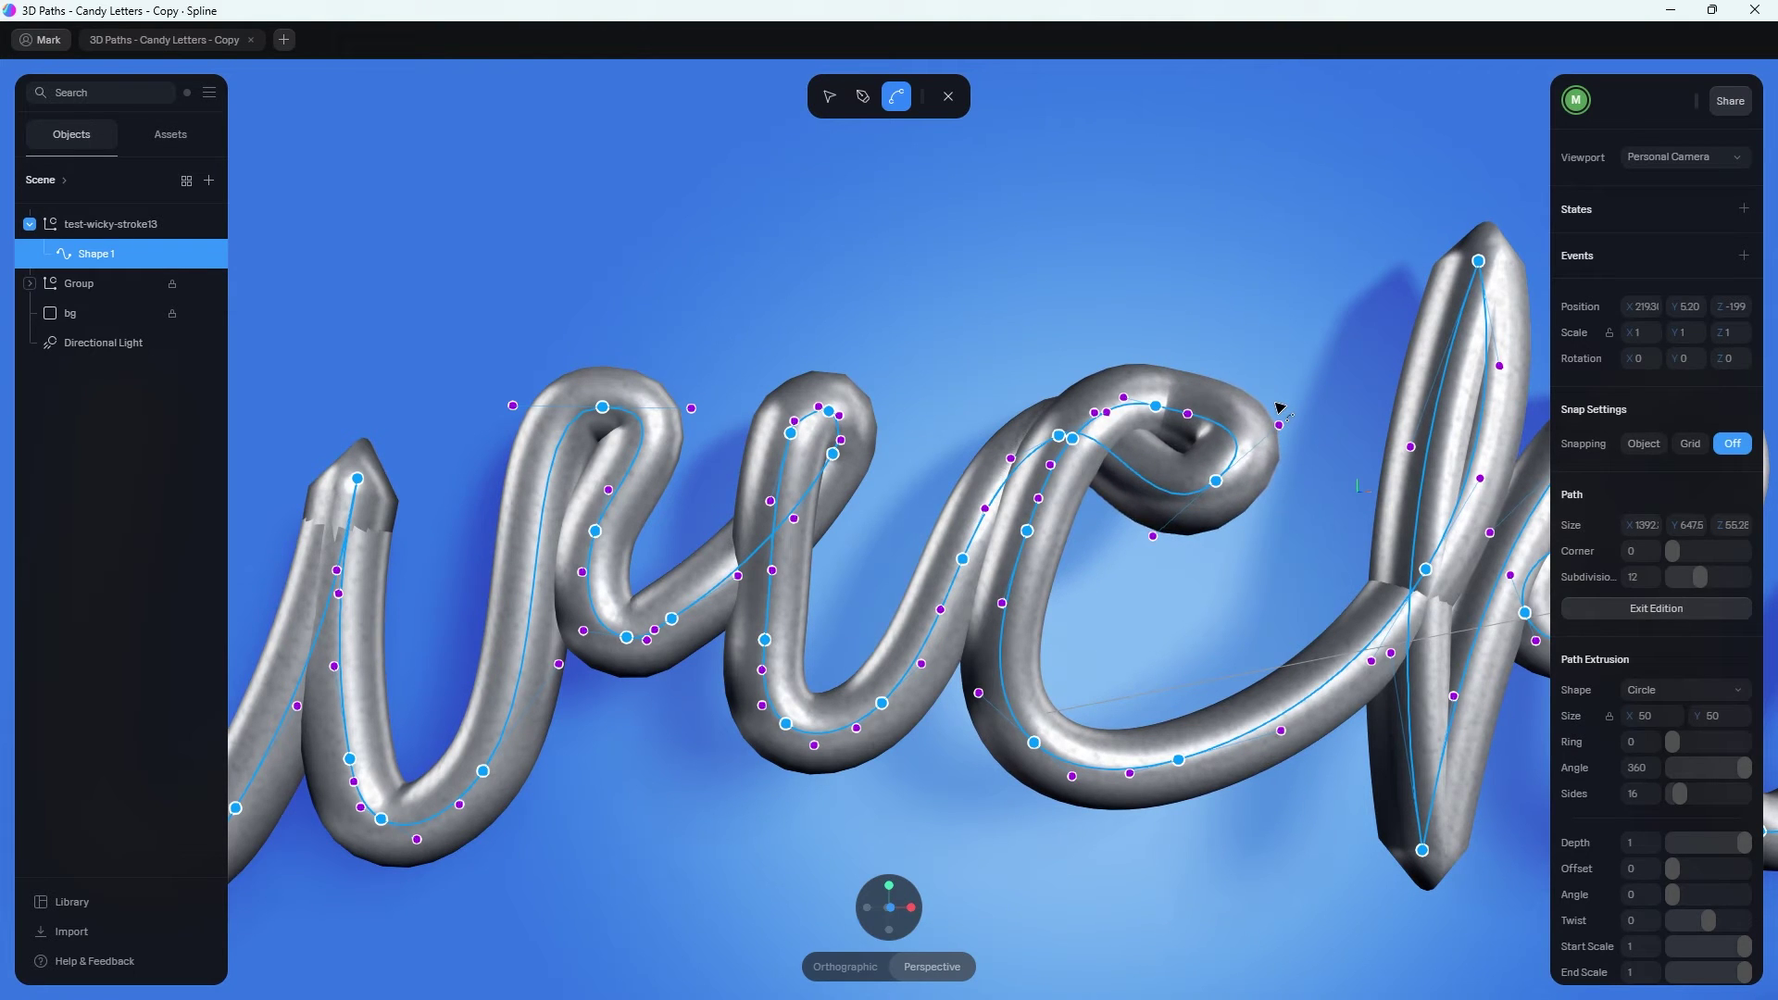
{"action": "left_click", "coordinate": [1025, 530]}
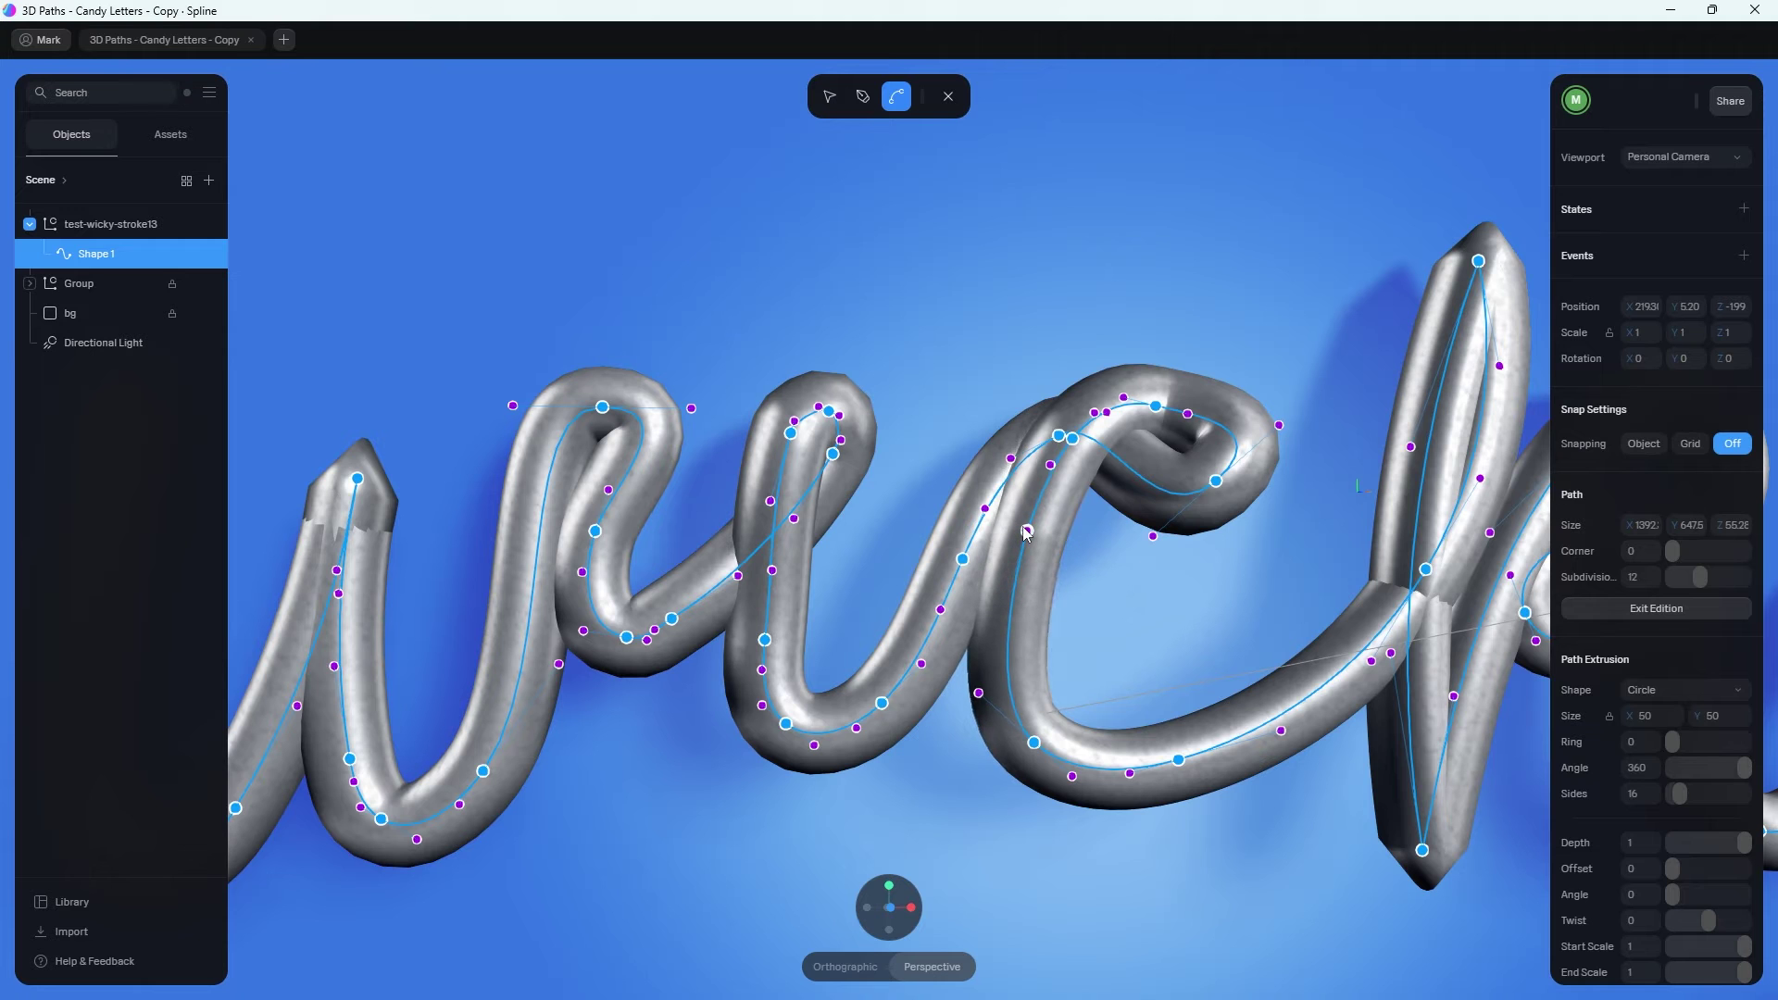
Round the k's pointed top and bottom tips by pulling curve handles out of both path points.
{"action": "right_click_drag", "start_coordinate": [1228, 698], "coordinate": [1146, 609]}
{"action": "scroll", "coordinate": [1146, 608], "scroll_direction": "down", "scroll_amount": 5}
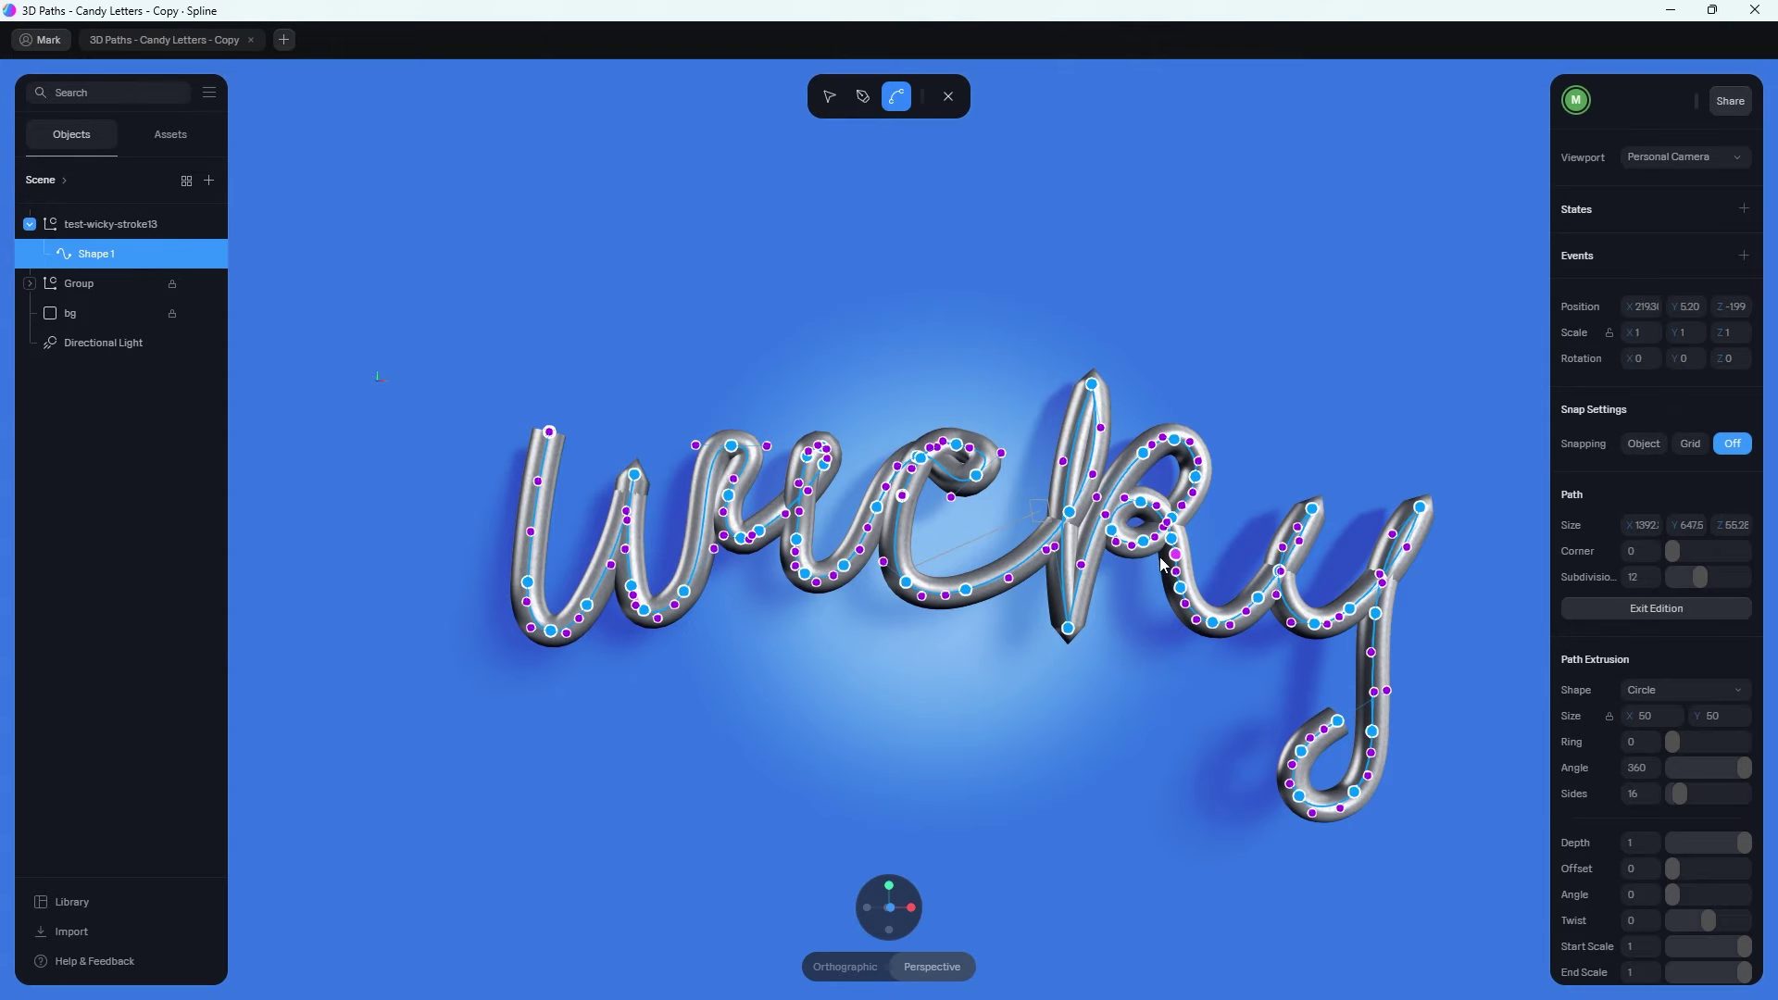
{"action": "right_click_drag", "start_coordinate": [1163, 562], "coordinate": [1060, 569]}
{"action": "scroll", "coordinate": [980, 410], "scroll_direction": "up", "scroll_amount": 5}
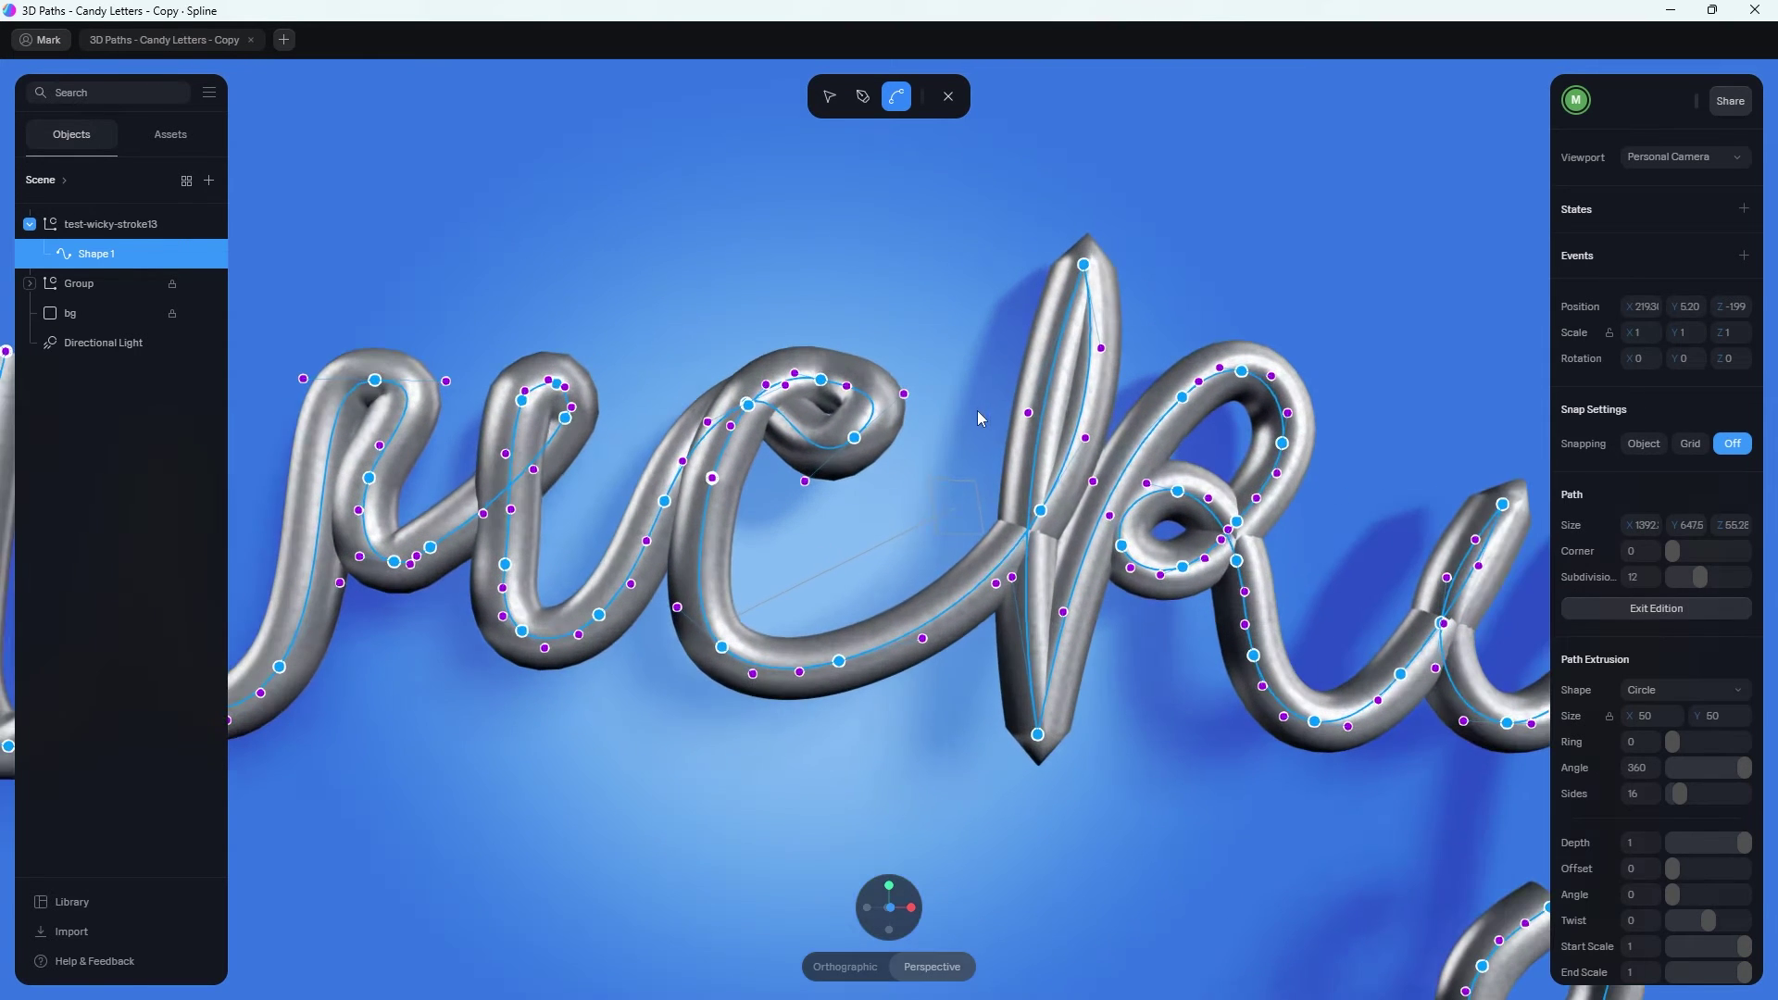
{"action": "left_click_drag", "start_coordinate": [1083, 266], "coordinate": [1167, 305]}
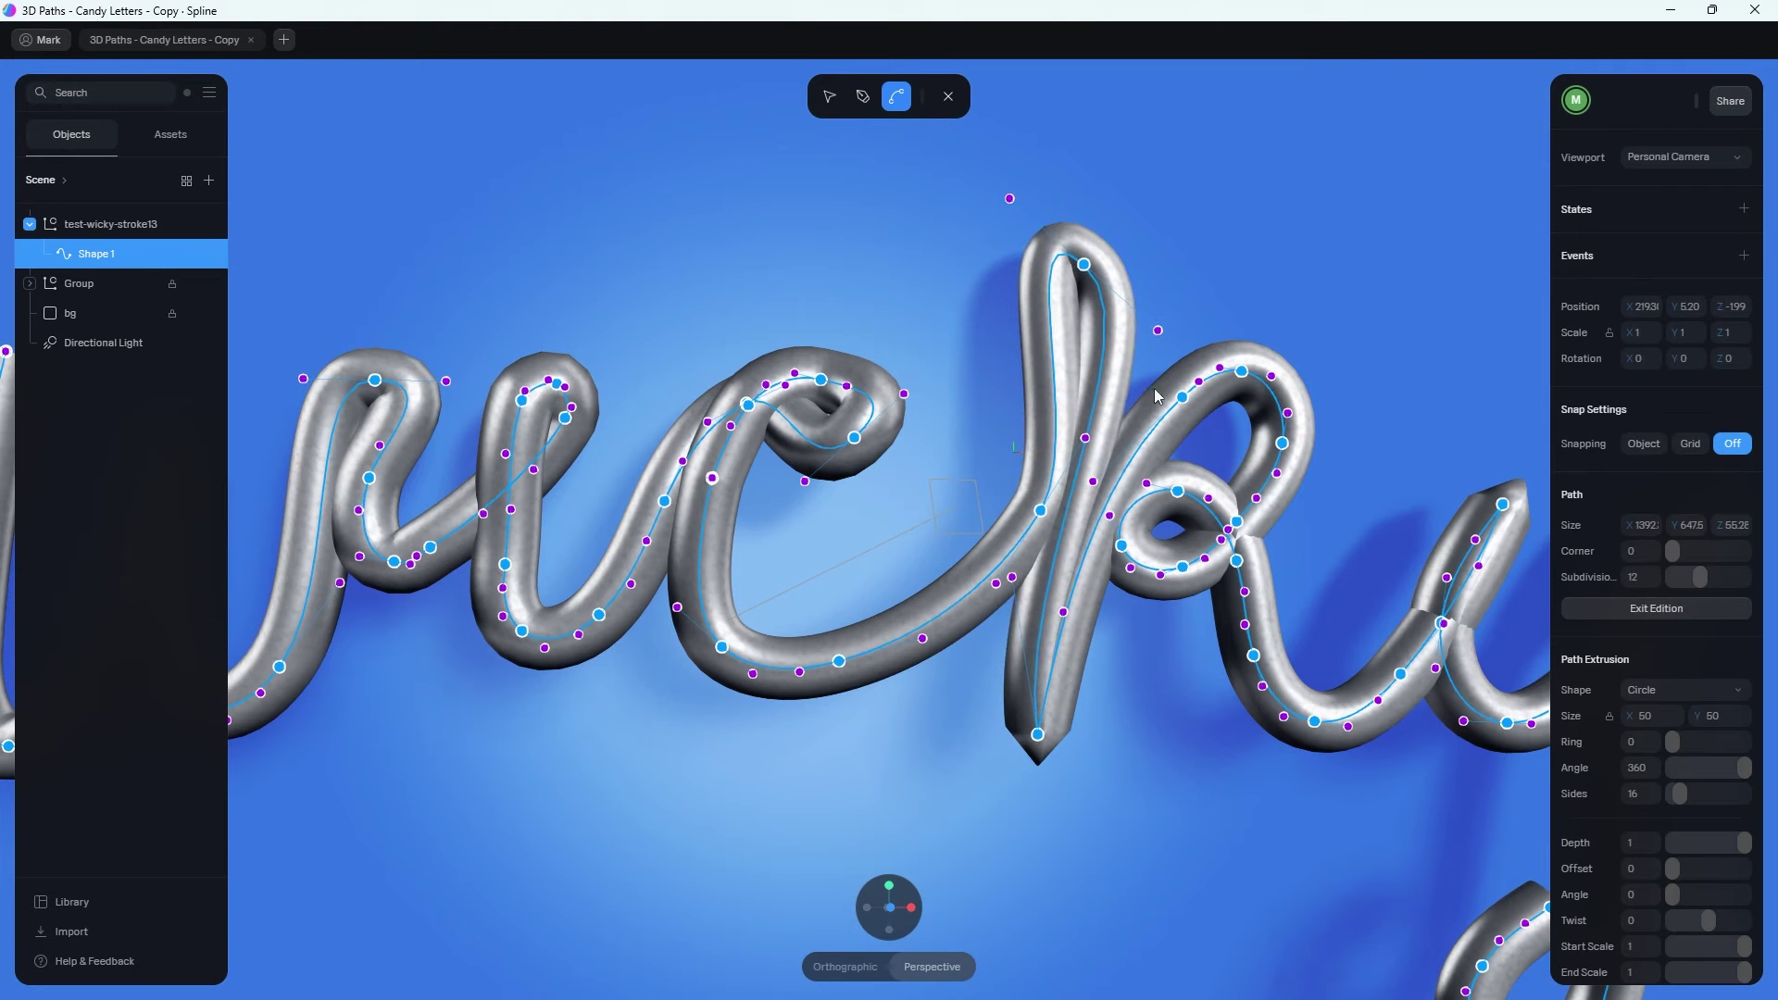
{"action": "left_click_drag", "start_coordinate": [1039, 740], "coordinate": [1099, 771]}
{"action": "right_click_drag", "start_coordinate": [1139, 762], "coordinate": [1101, 732]}
Round both pointed peaks of the y by pulling out their curve handles, and exit path editing.
{"action": "left_click_drag", "start_coordinate": [1207, 482], "coordinate": [1259, 531]}
{"action": "left_click_drag", "start_coordinate": [1458, 474], "coordinate": [1500, 525]}
{"action": "right_click_drag", "start_coordinate": [1379, 722], "coordinate": [1185, 545]}
{"action": "middle_click_drag", "start_coordinate": [1184, 544], "coordinate": [1081, 585]}
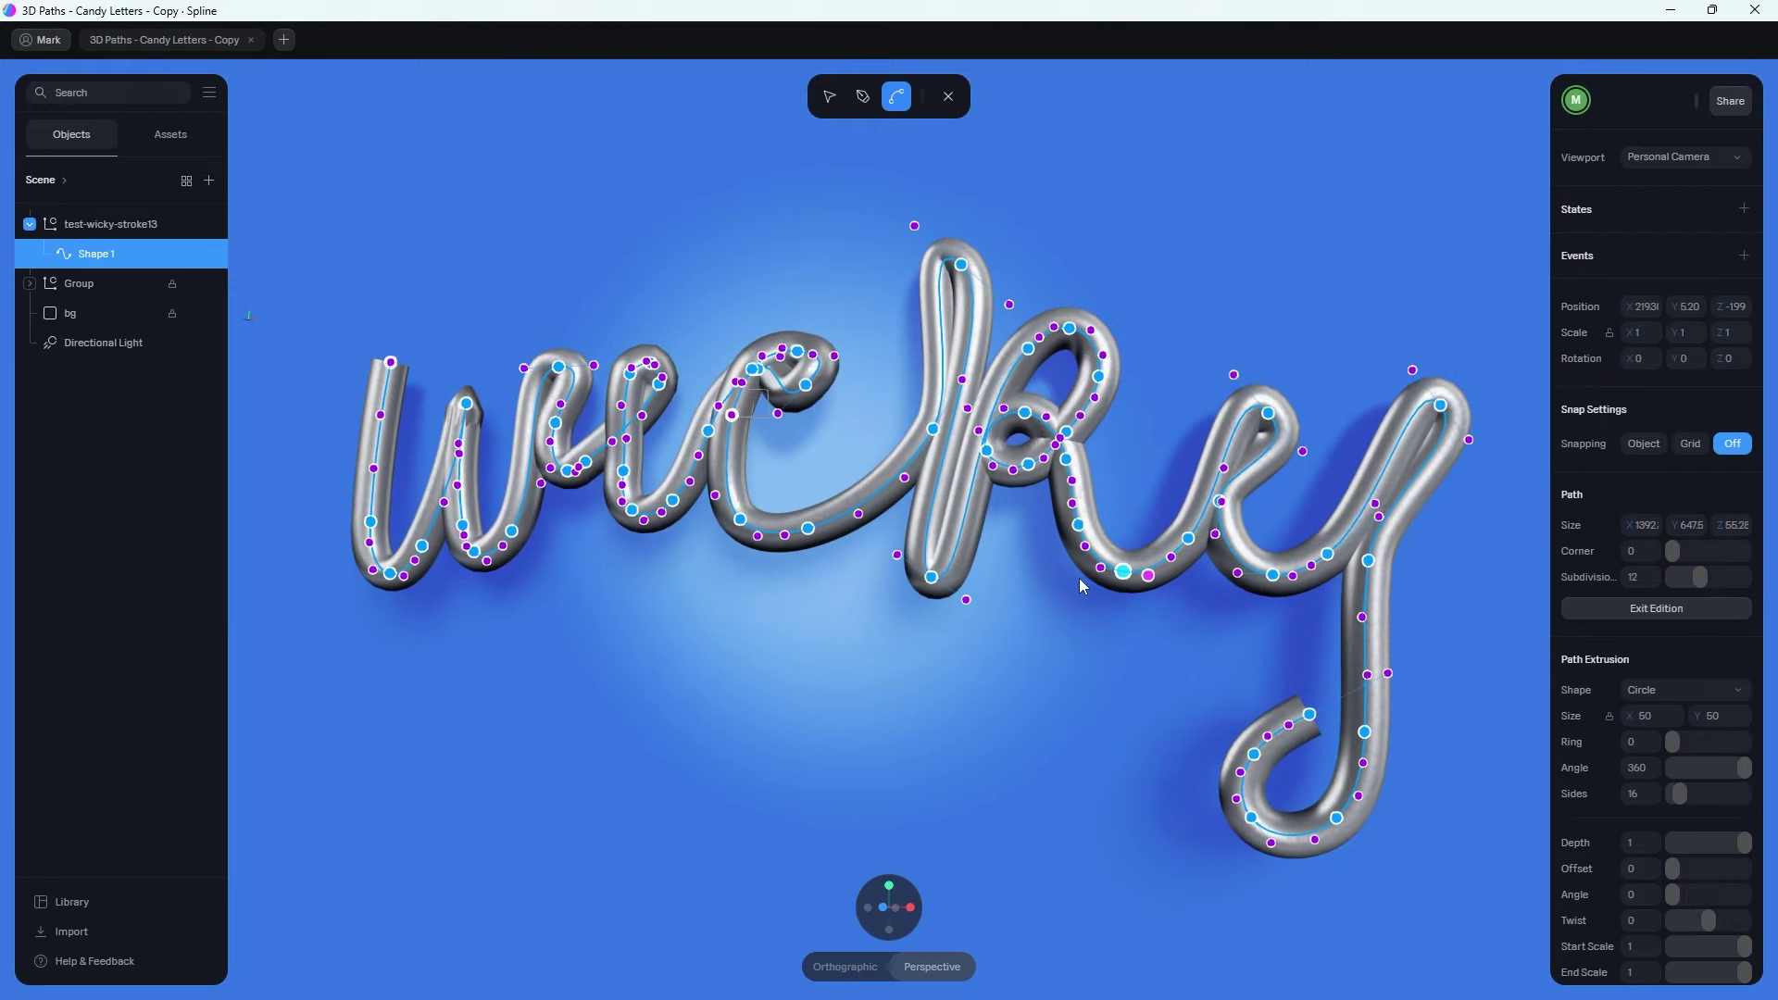
{"action": "scroll", "coordinate": [1083, 585], "scroll_direction": "up", "scroll_amount": 2}
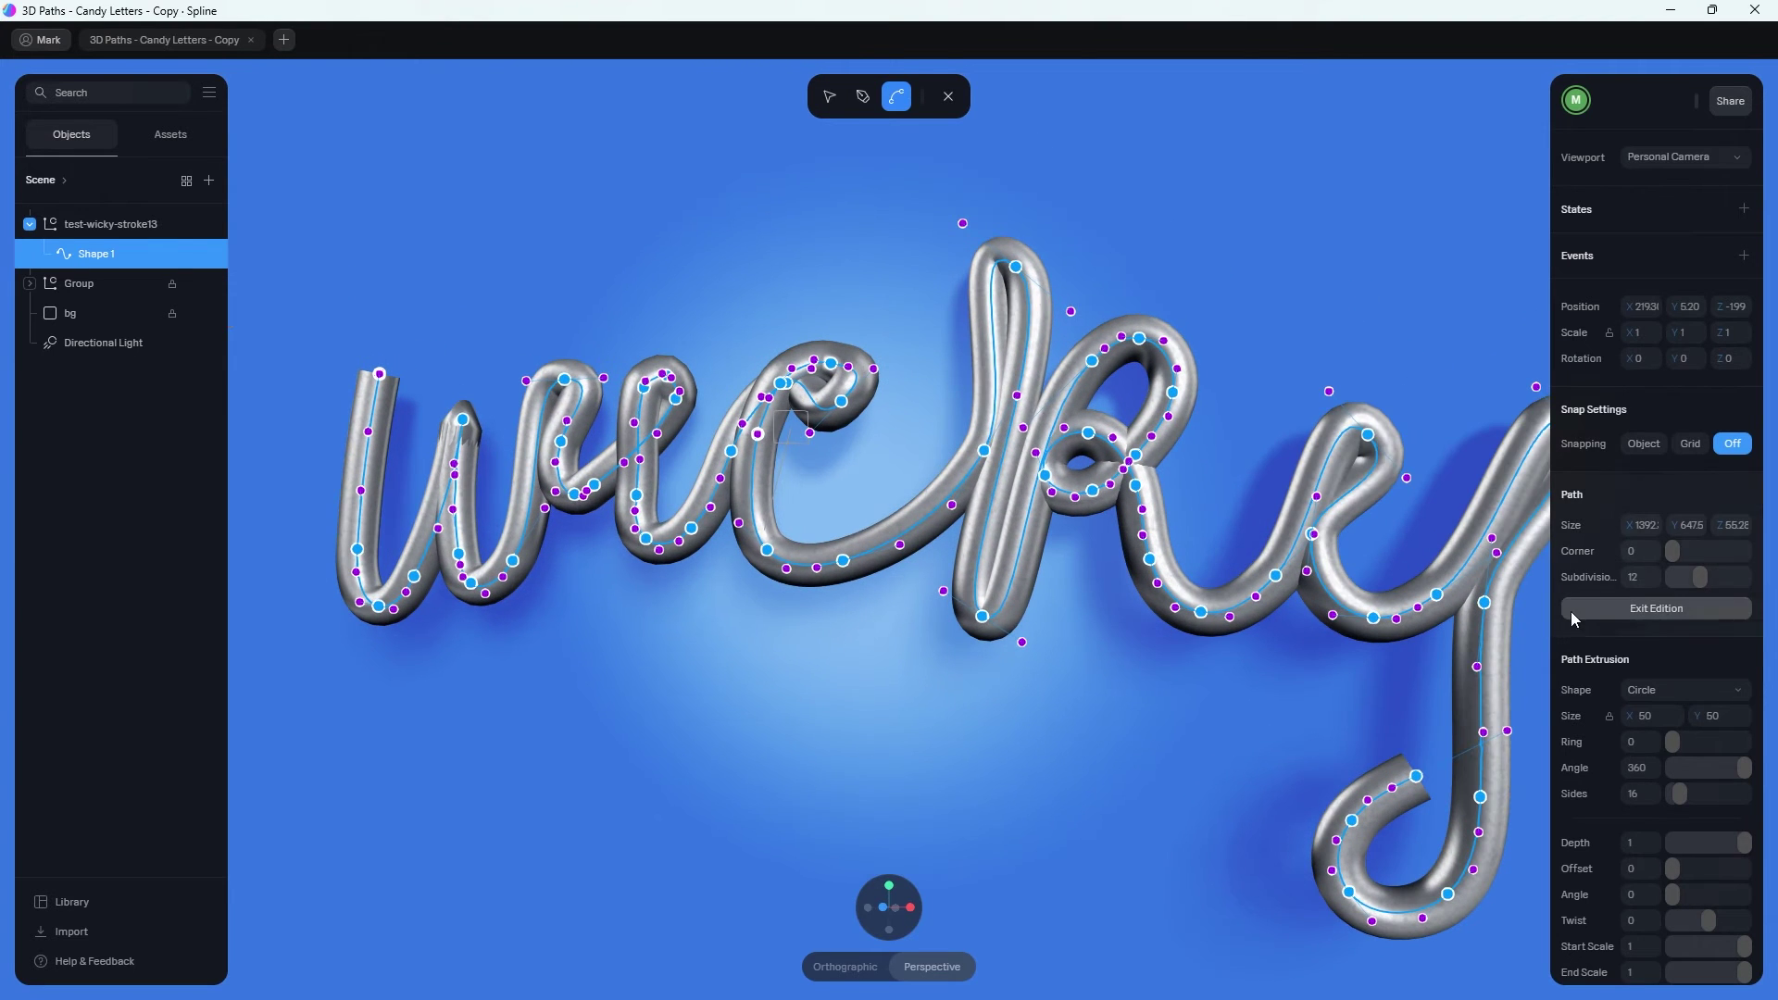
{"action": "left_click", "coordinate": [1652, 608]}
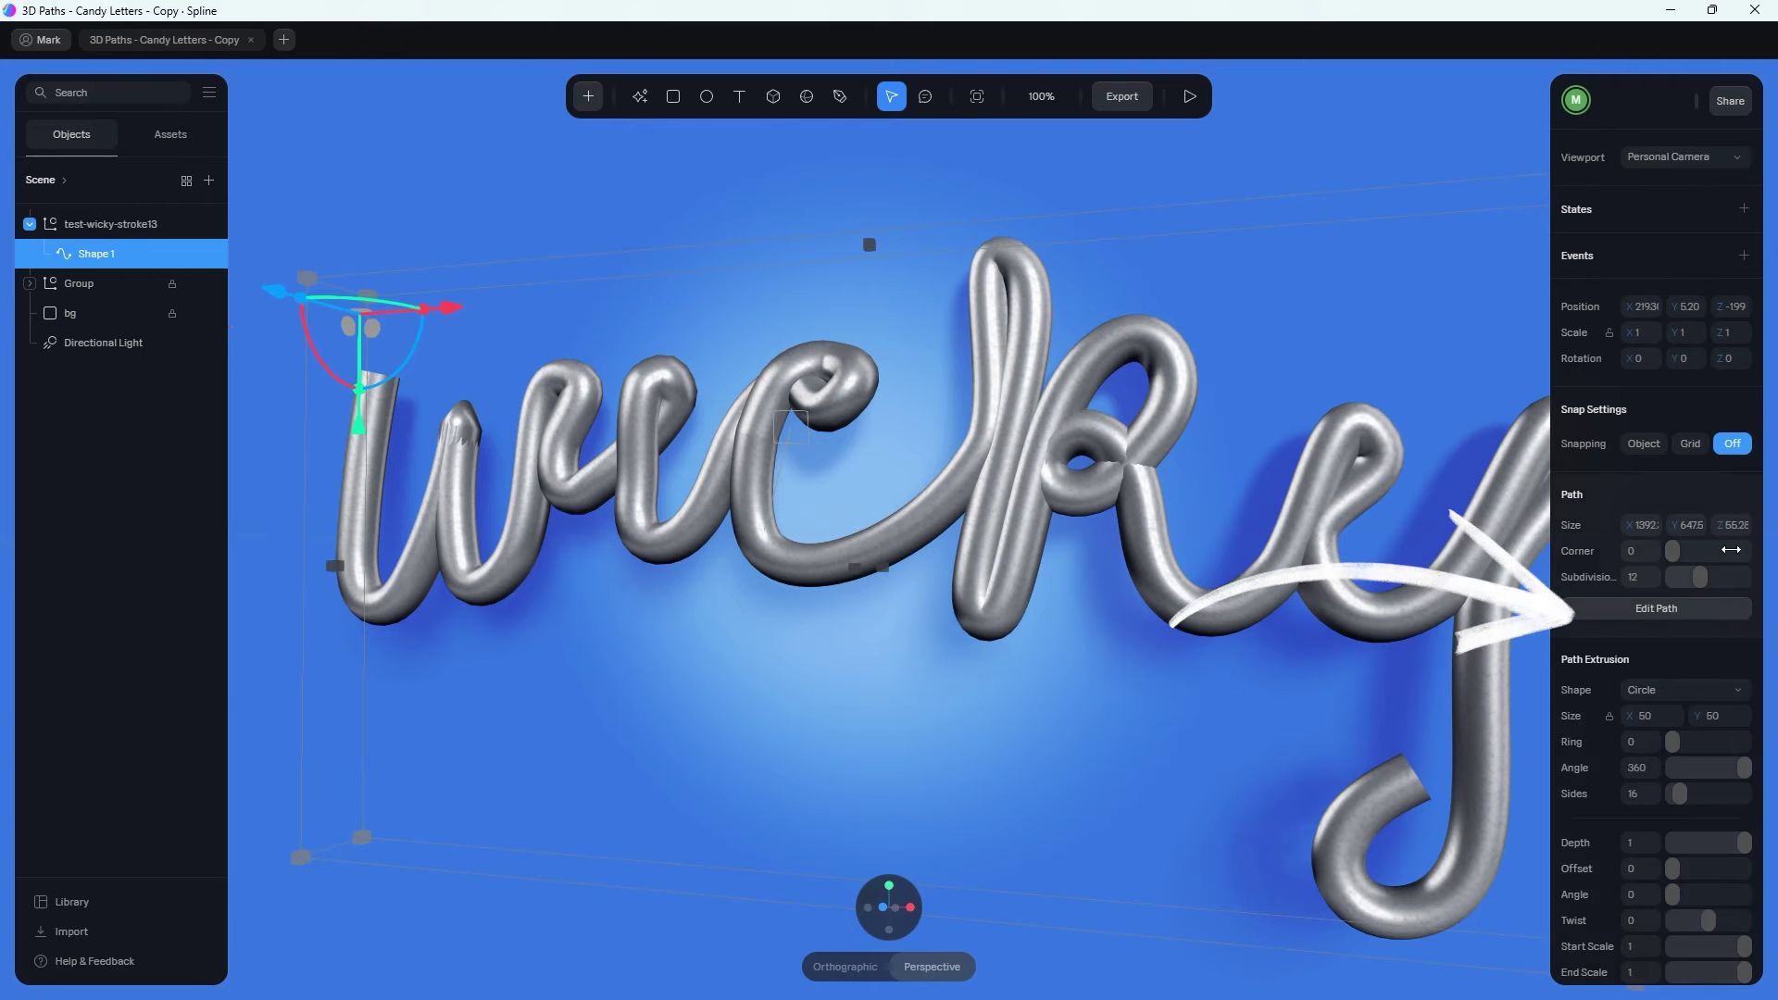
Round the w's pointed middle peak by pulling curve handles out of its path point, and exit path editing.
{"action": "scroll", "coordinate": [1662, 574], "scroll_direction": "down", "scroll_amount": 1}
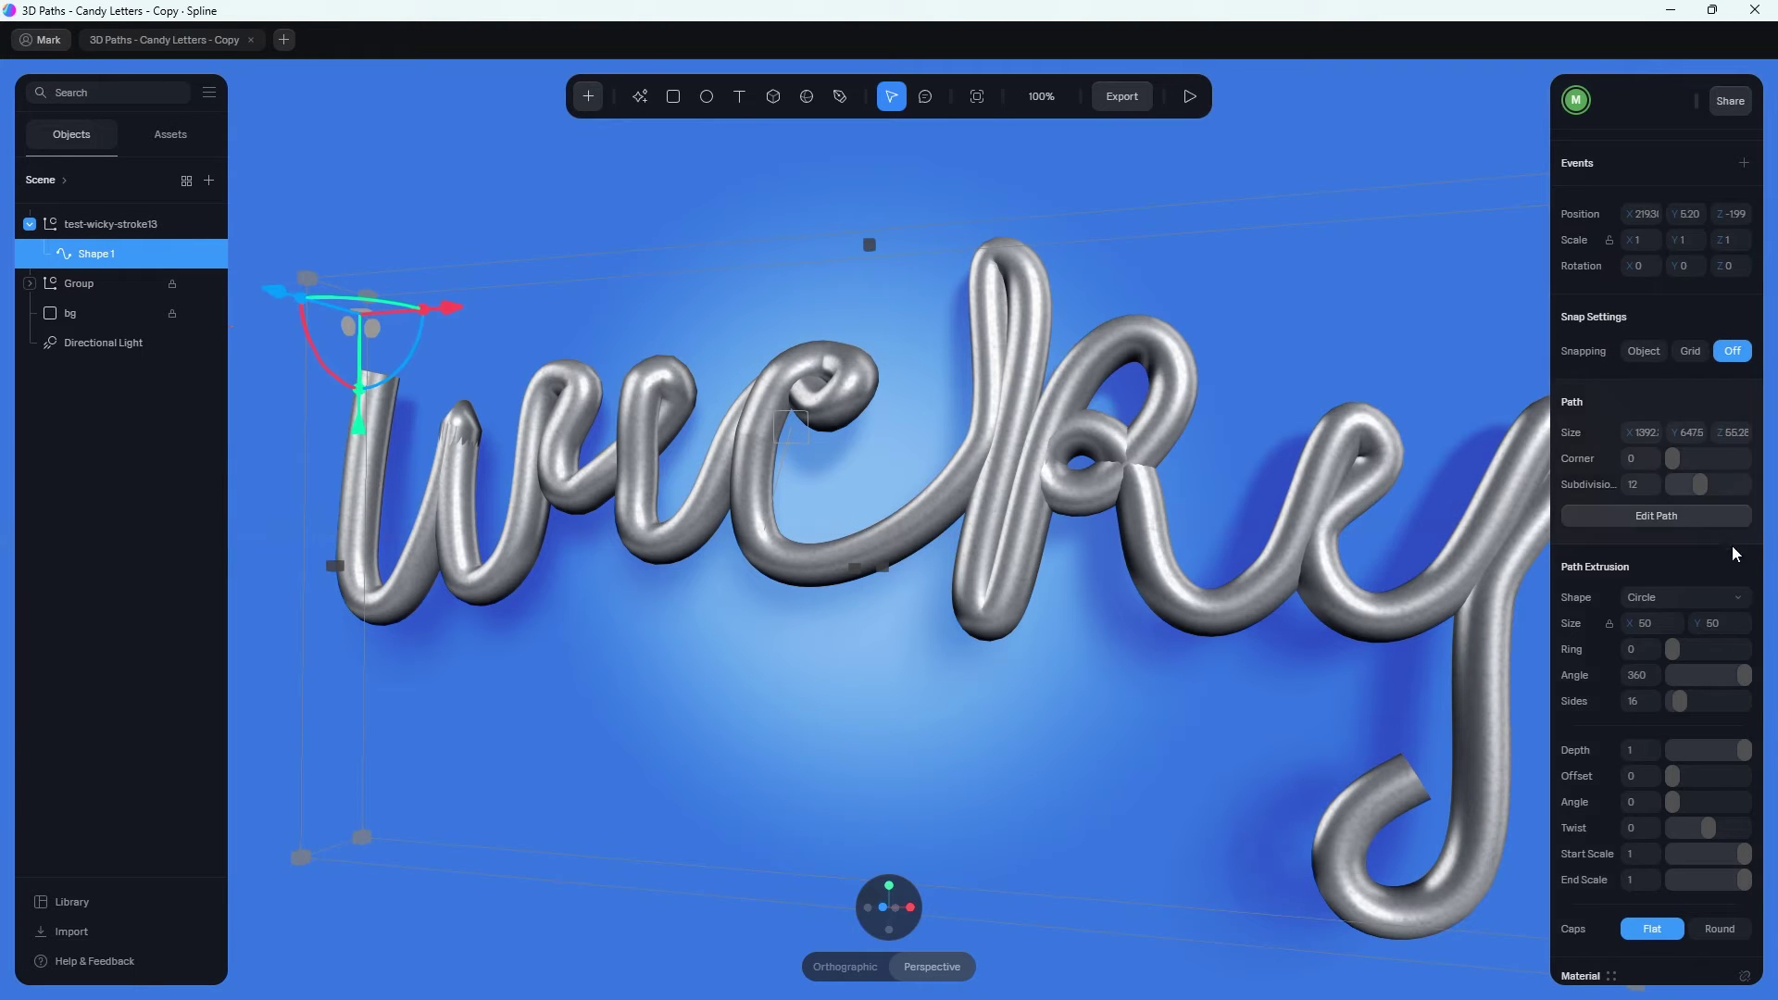
{"action": "left_click", "coordinate": [1674, 517]}
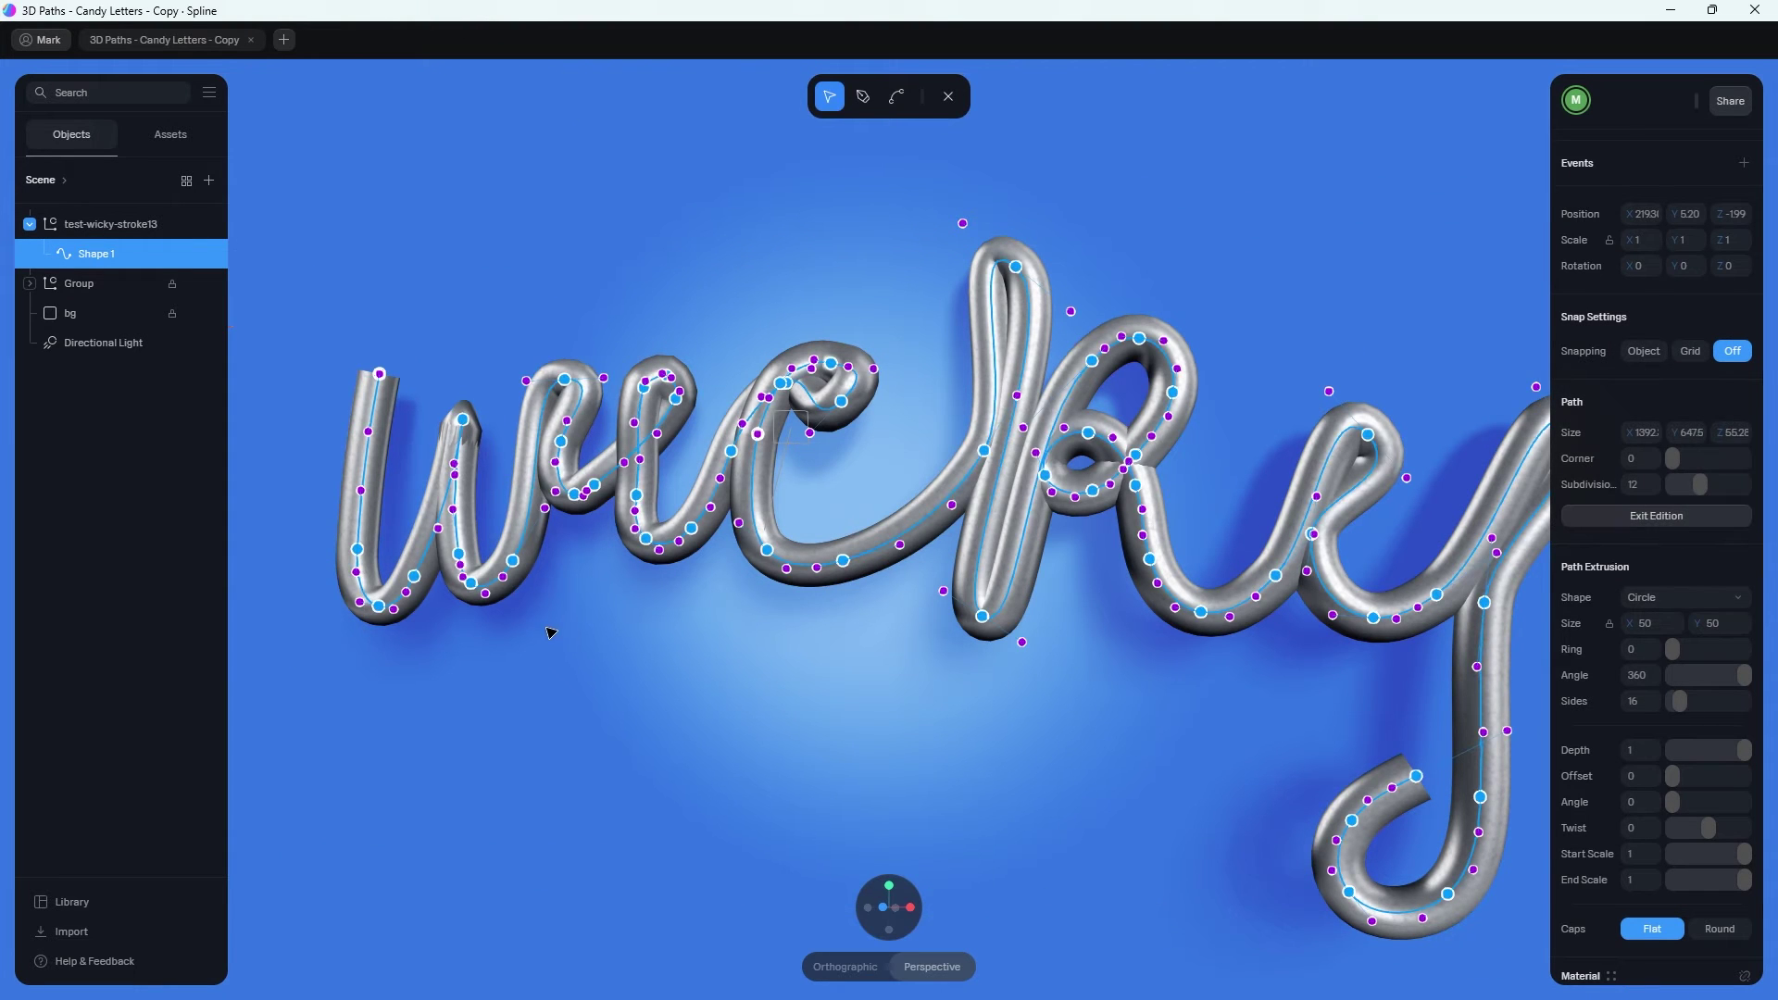
{"action": "scroll", "coordinate": [551, 633], "scroll_direction": "up", "scroll_amount": 5}
{"action": "key", "text": "c"}
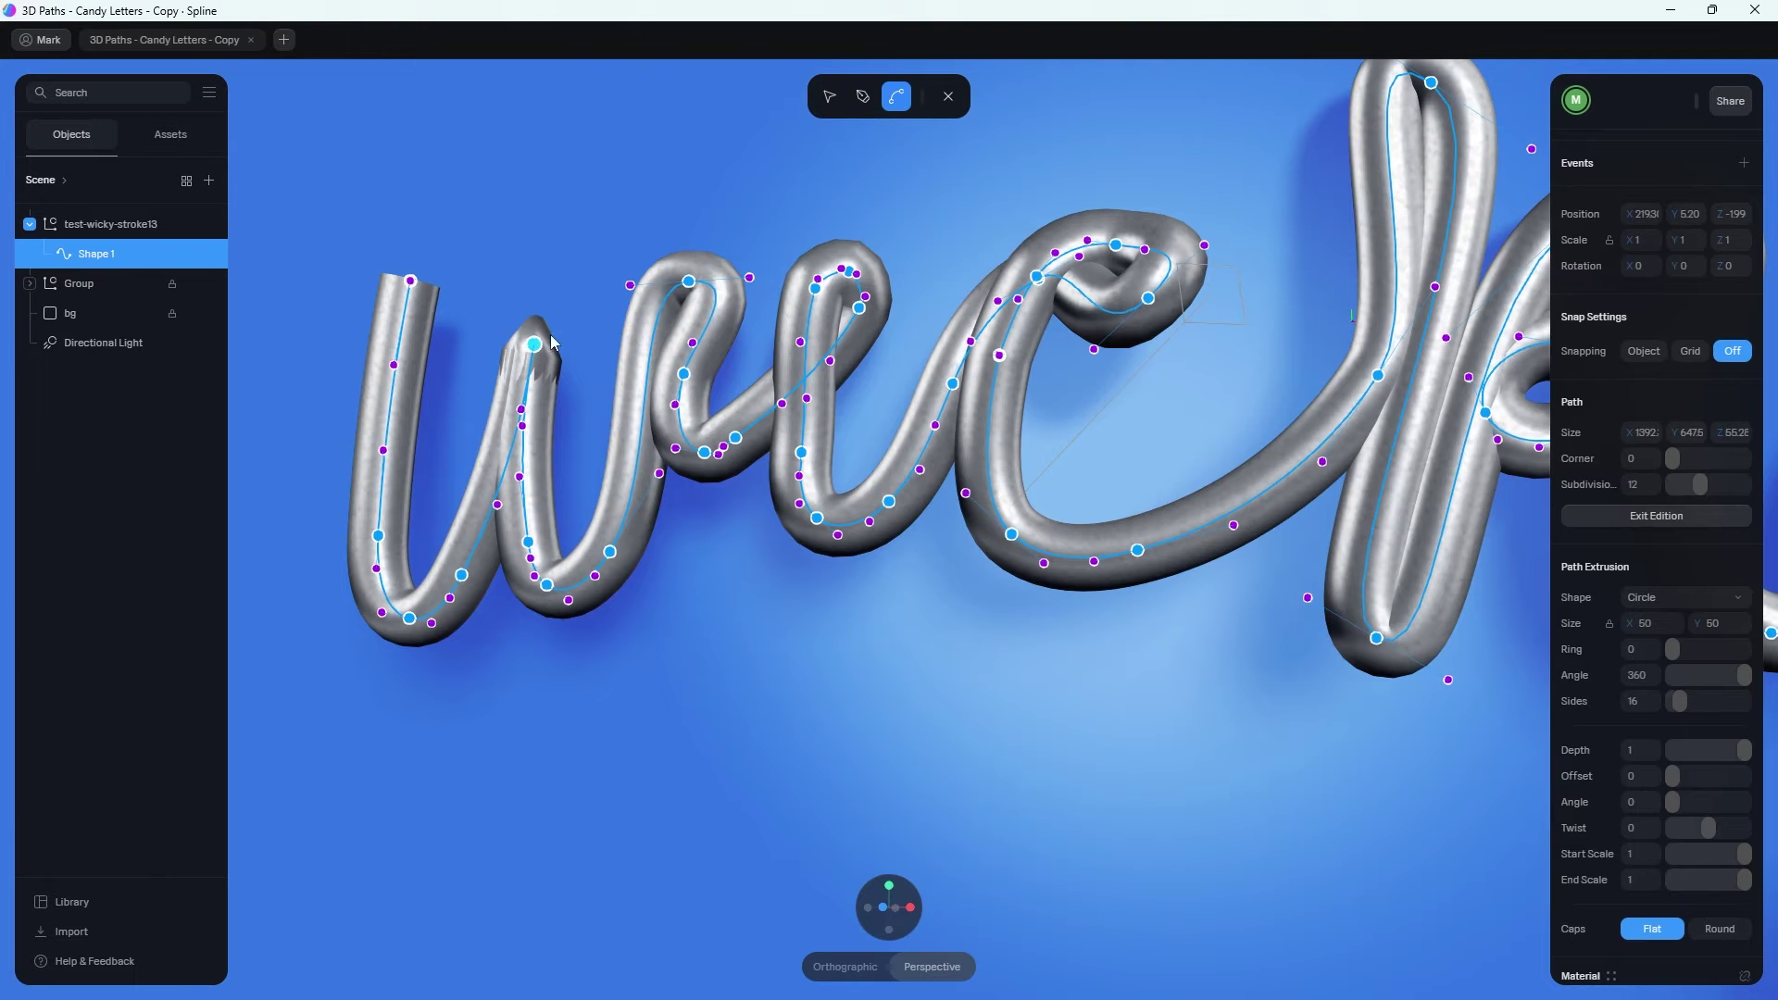
{"action": "left_click", "coordinate": [536, 345]}
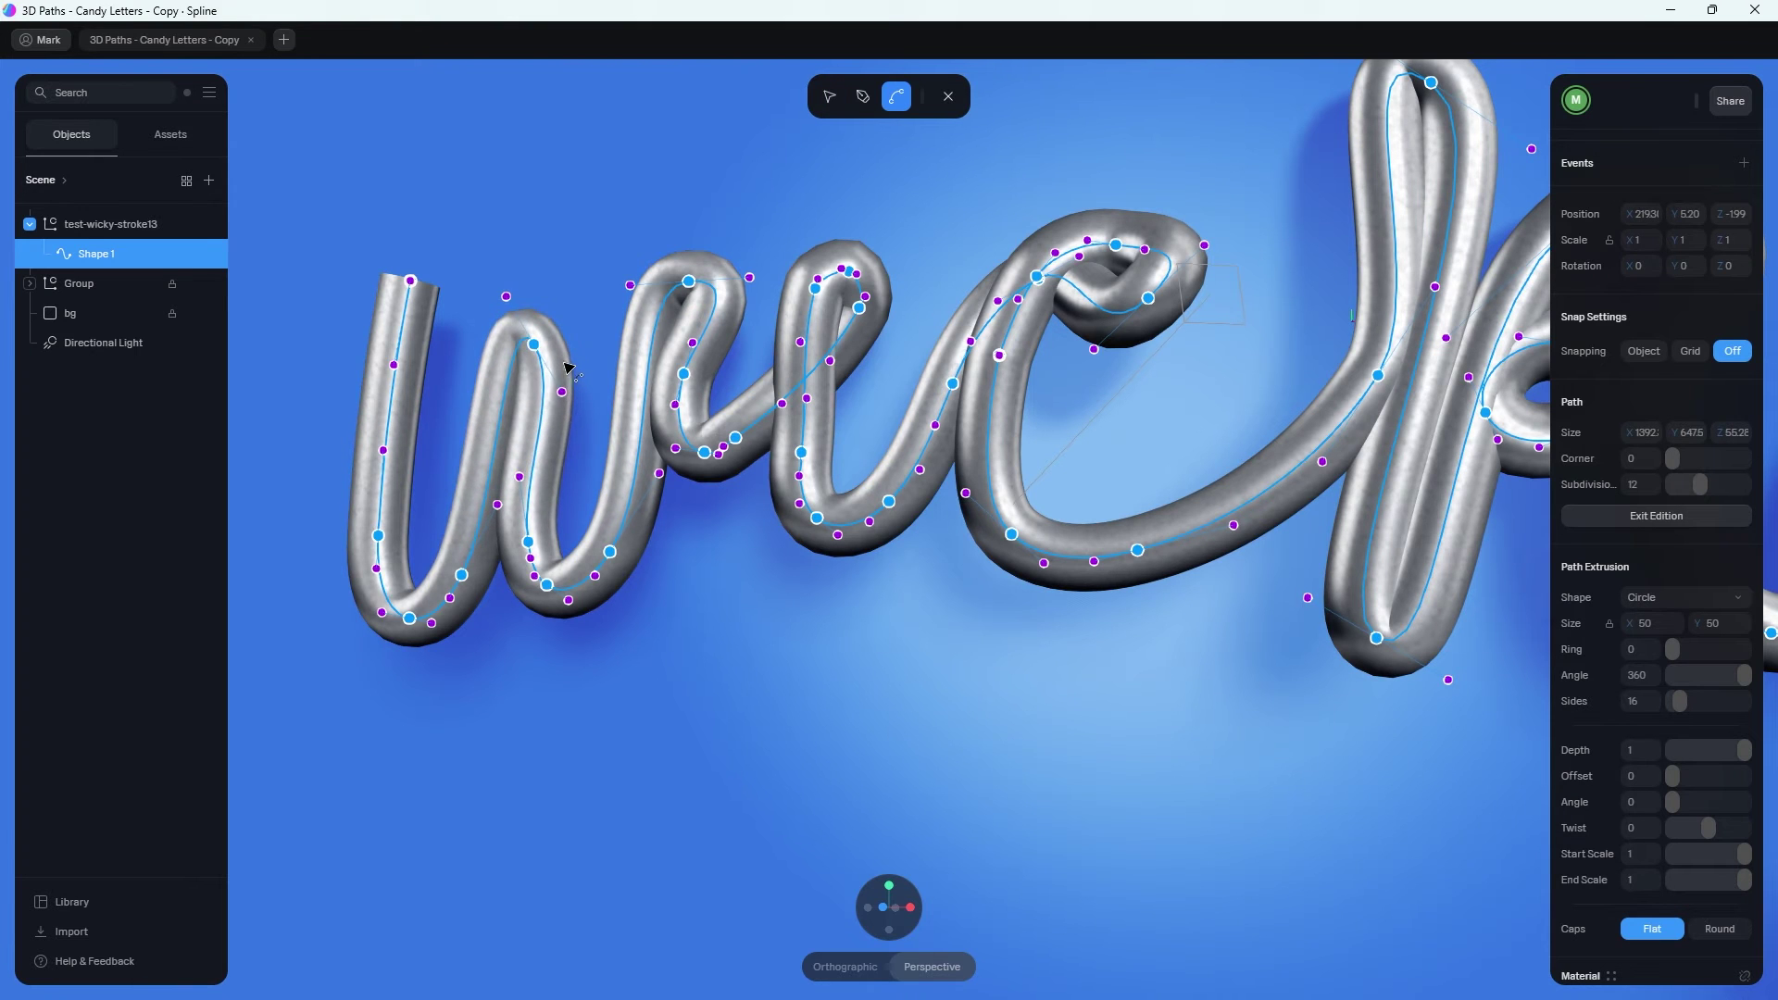
{"action": "scroll", "coordinate": [569, 368], "scroll_direction": "down", "scroll_amount": 5}
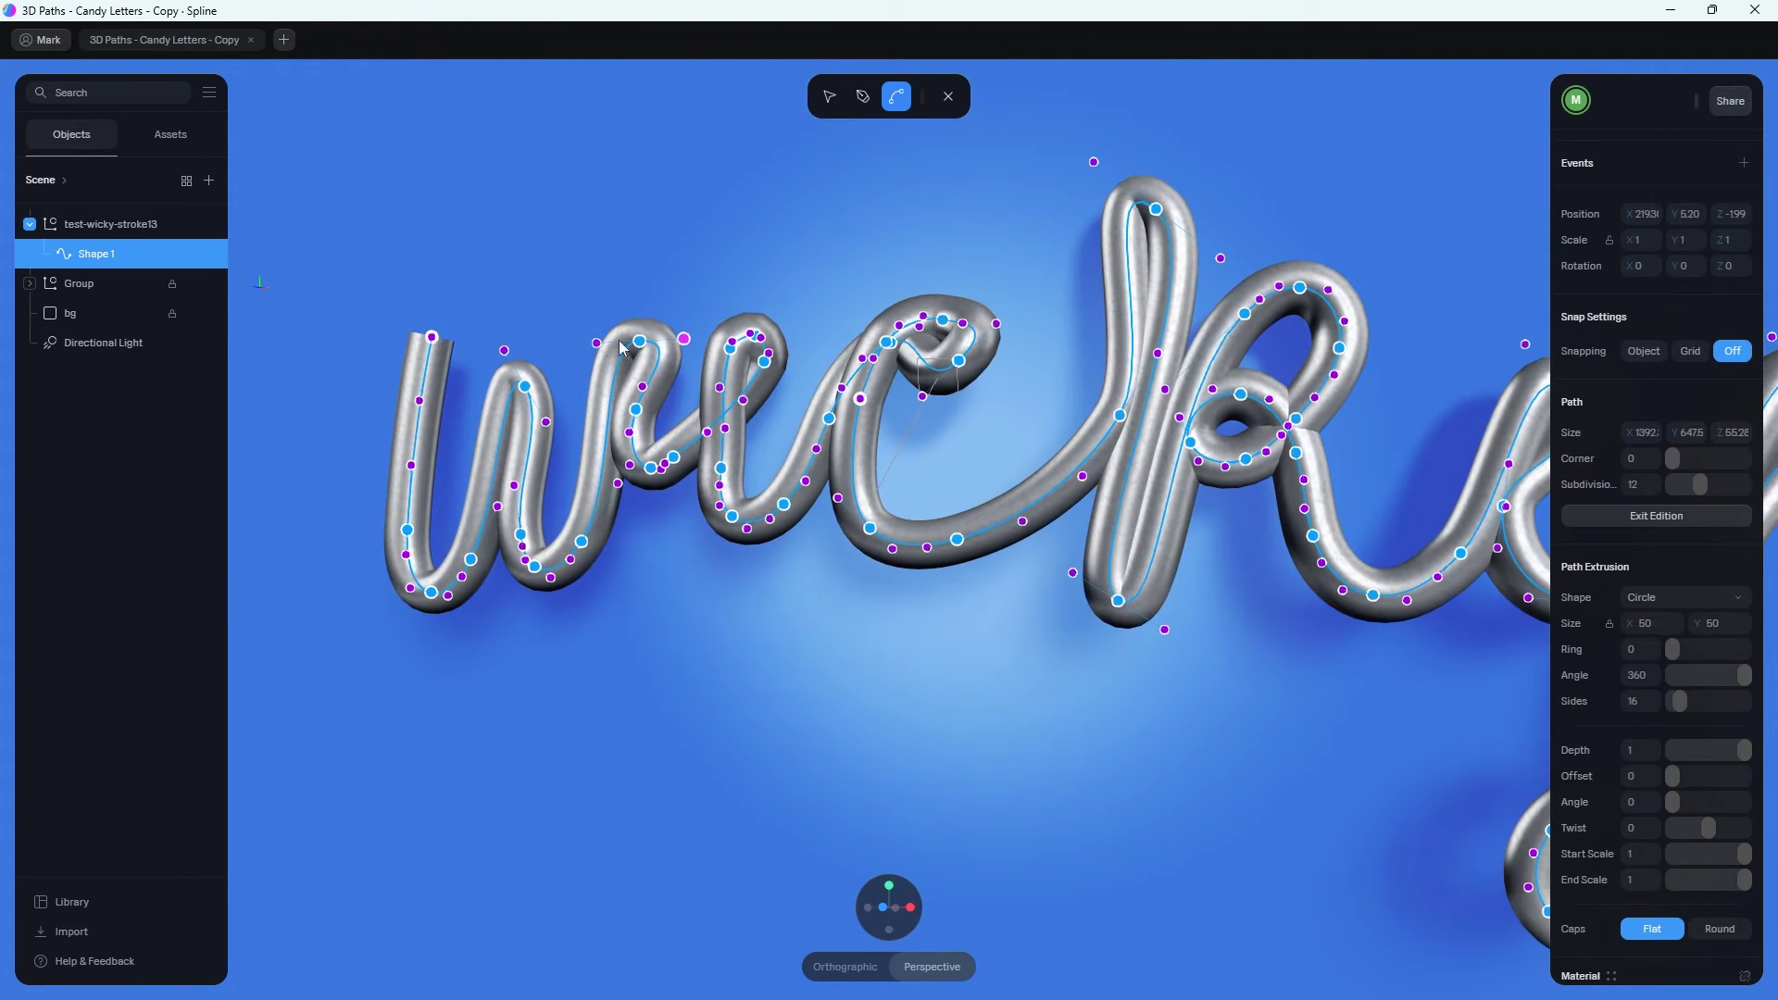
{"action": "right_click_drag", "start_coordinate": [1224, 492], "coordinate": [830, 508]}
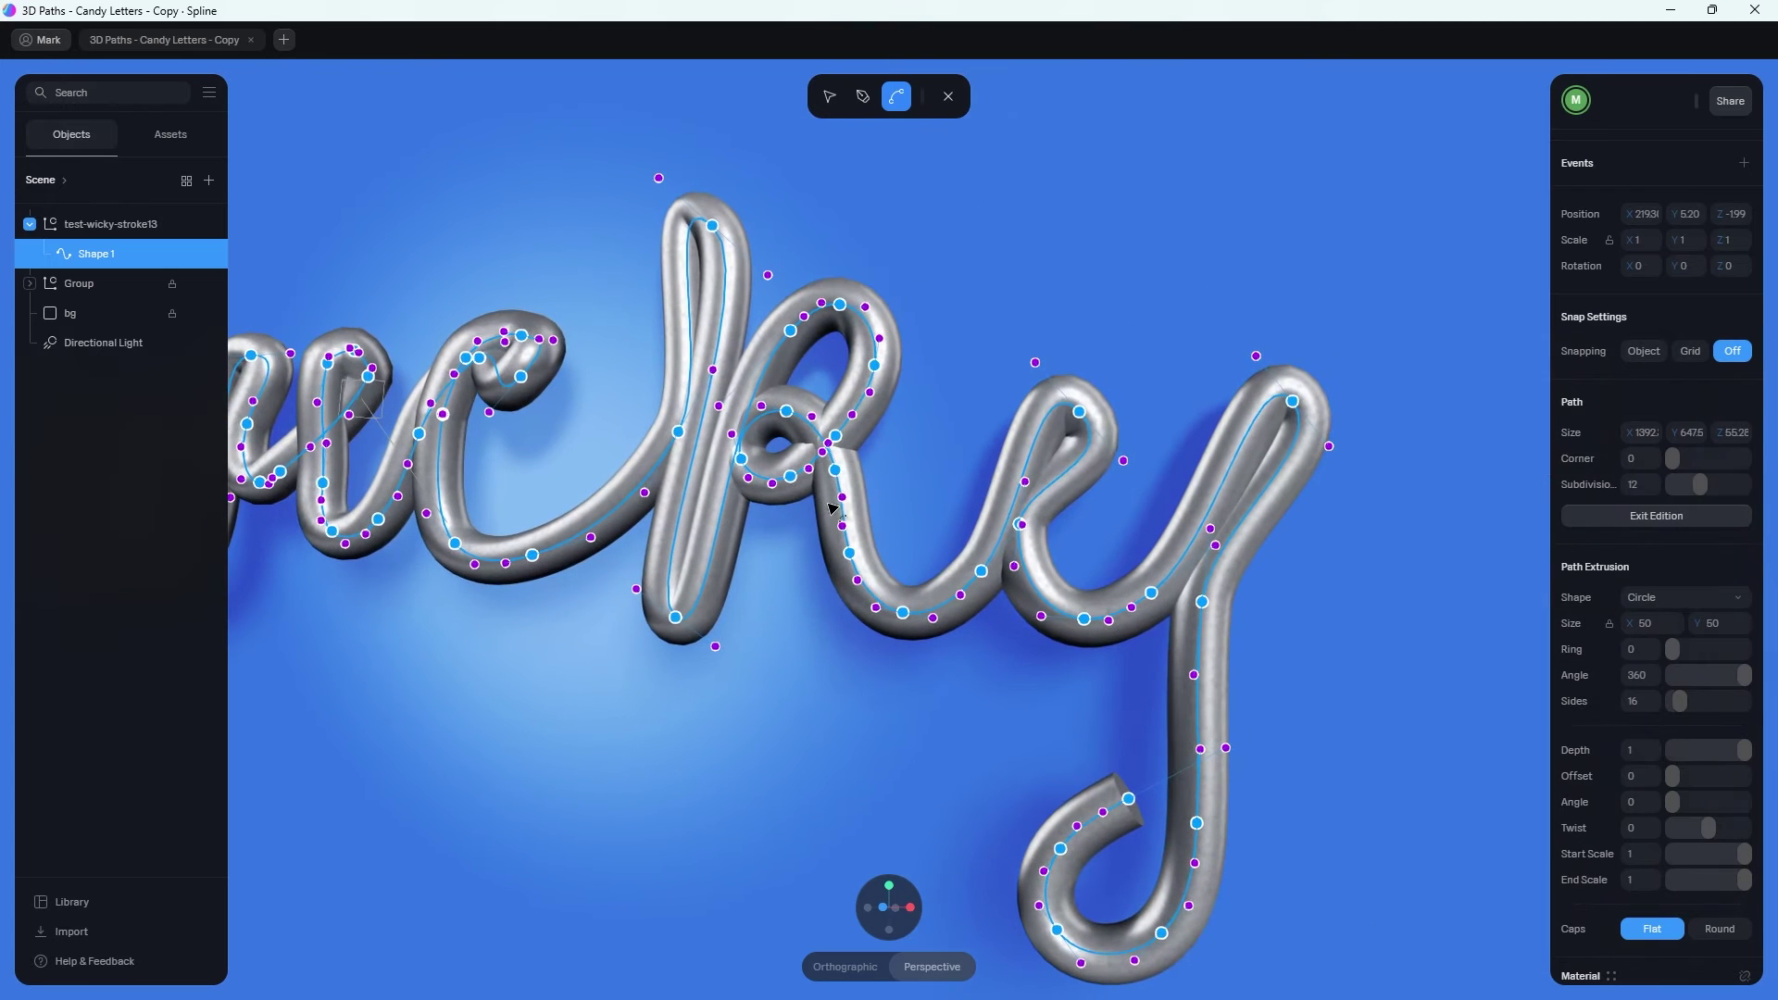
{"action": "left_click", "coordinate": [1697, 514]}
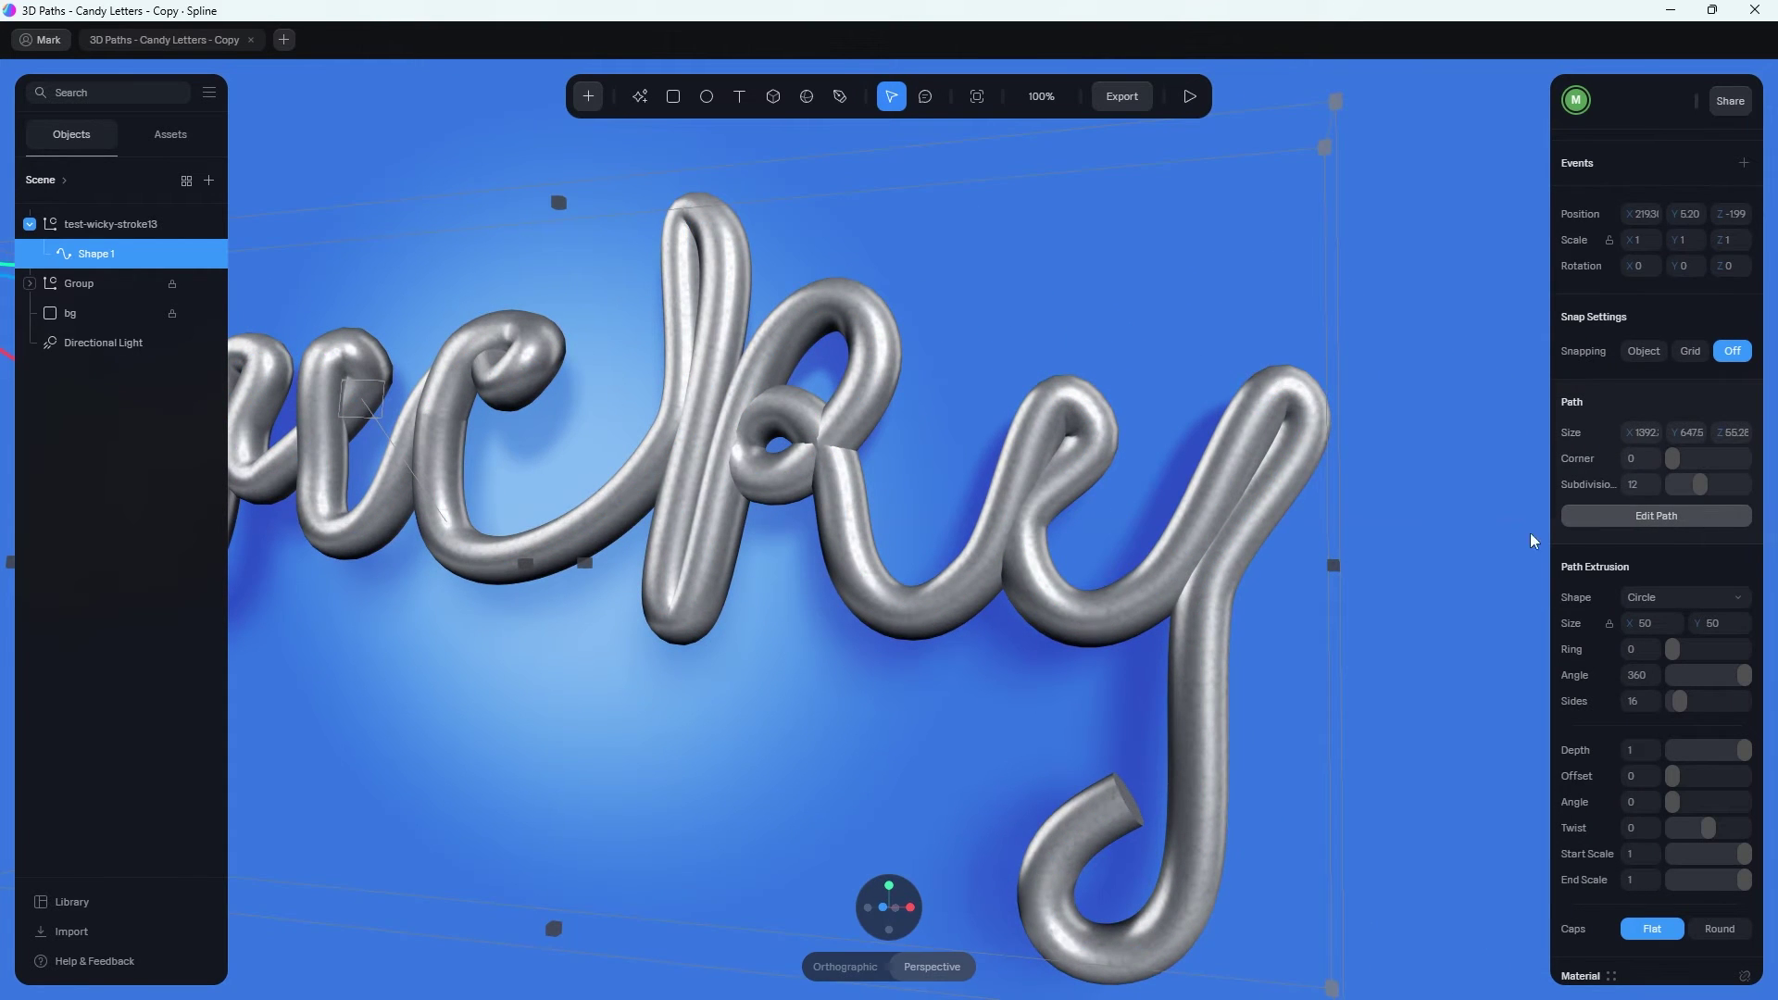
Give the tube lettering Round end caps, comparing them with Flat caps at the stroke ends.
{"action": "scroll", "coordinate": [917, 503], "scroll_direction": "up", "scroll_amount": 3}
{"action": "scroll", "coordinate": [917, 503], "scroll_direction": "down", "scroll_amount": 3}
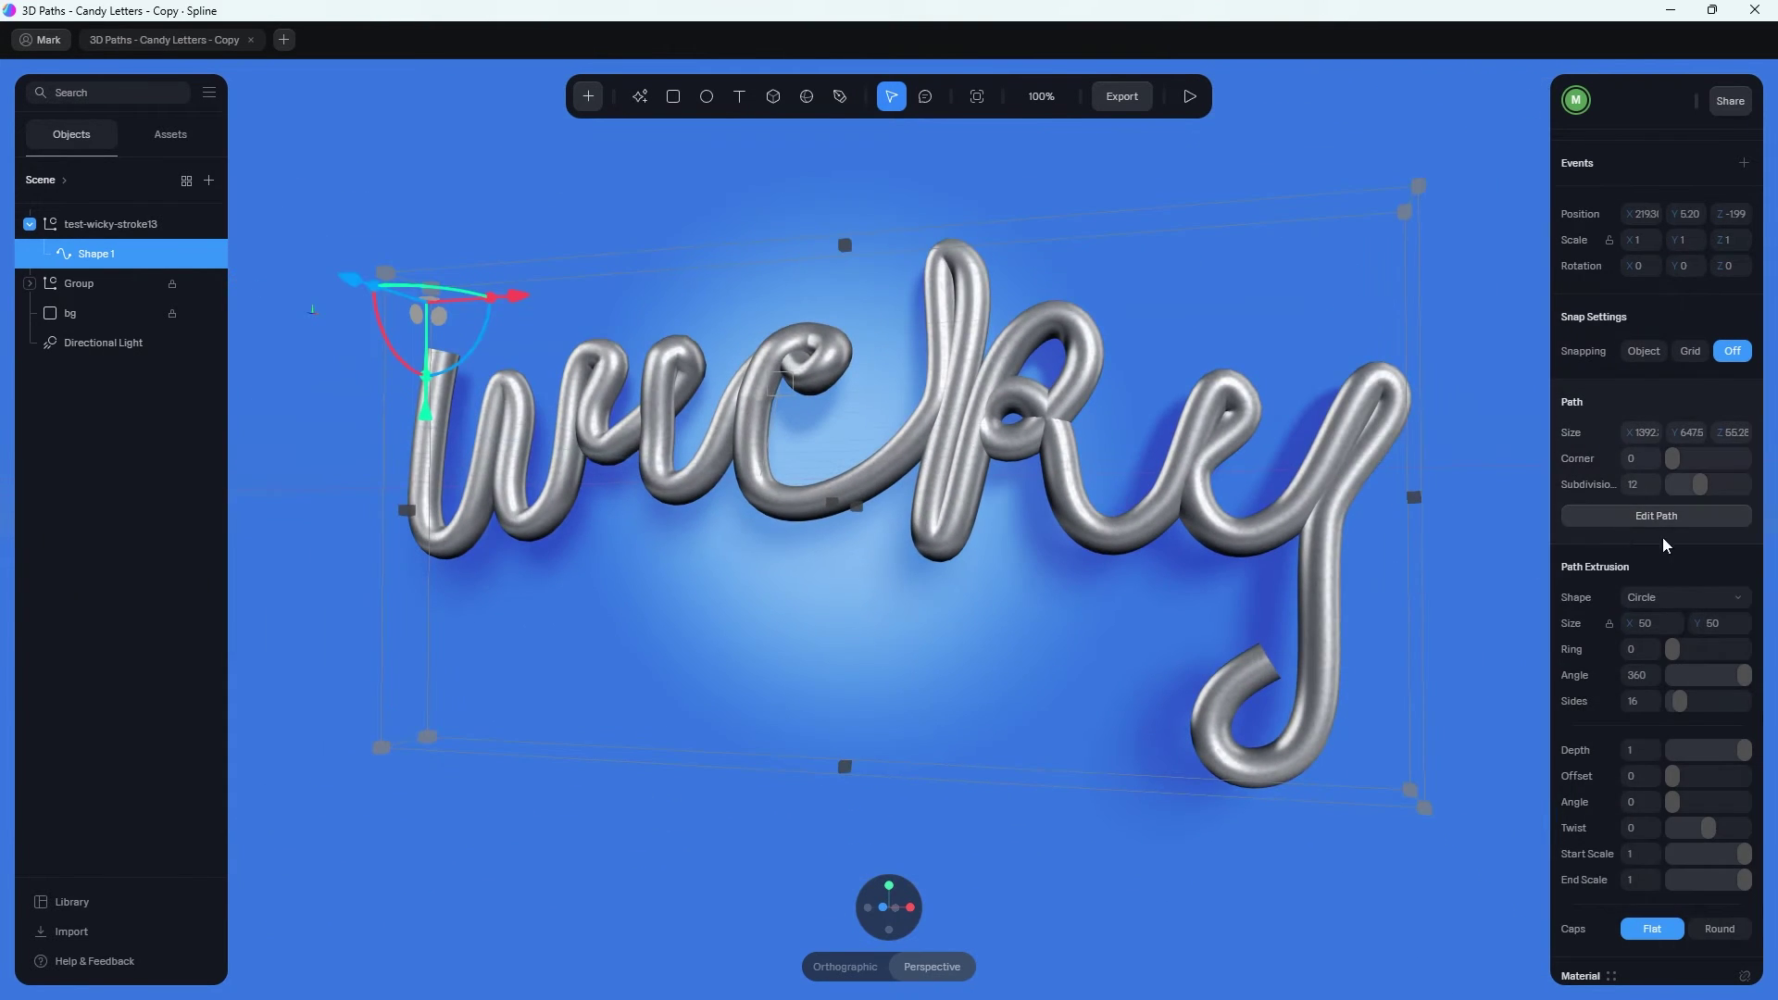
{"action": "scroll", "coordinate": [1664, 545], "scroll_direction": "down", "scroll_amount": 4}
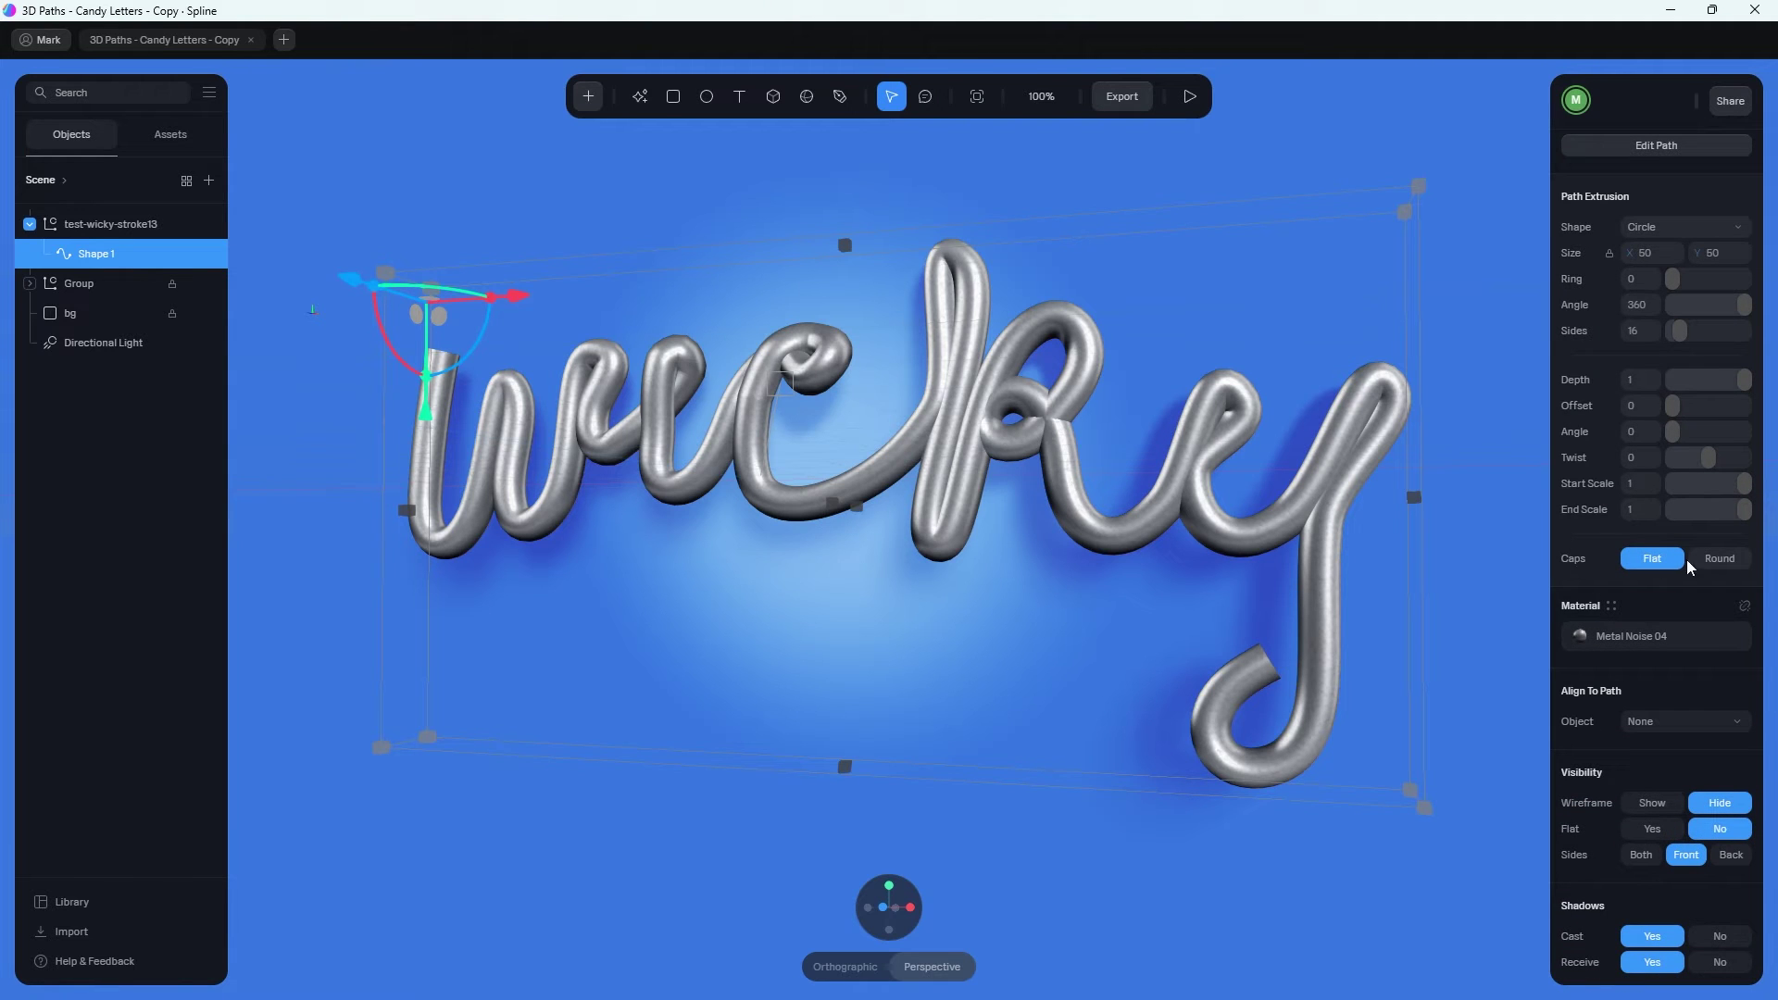
{"action": "left_click", "coordinate": [1718, 558]}
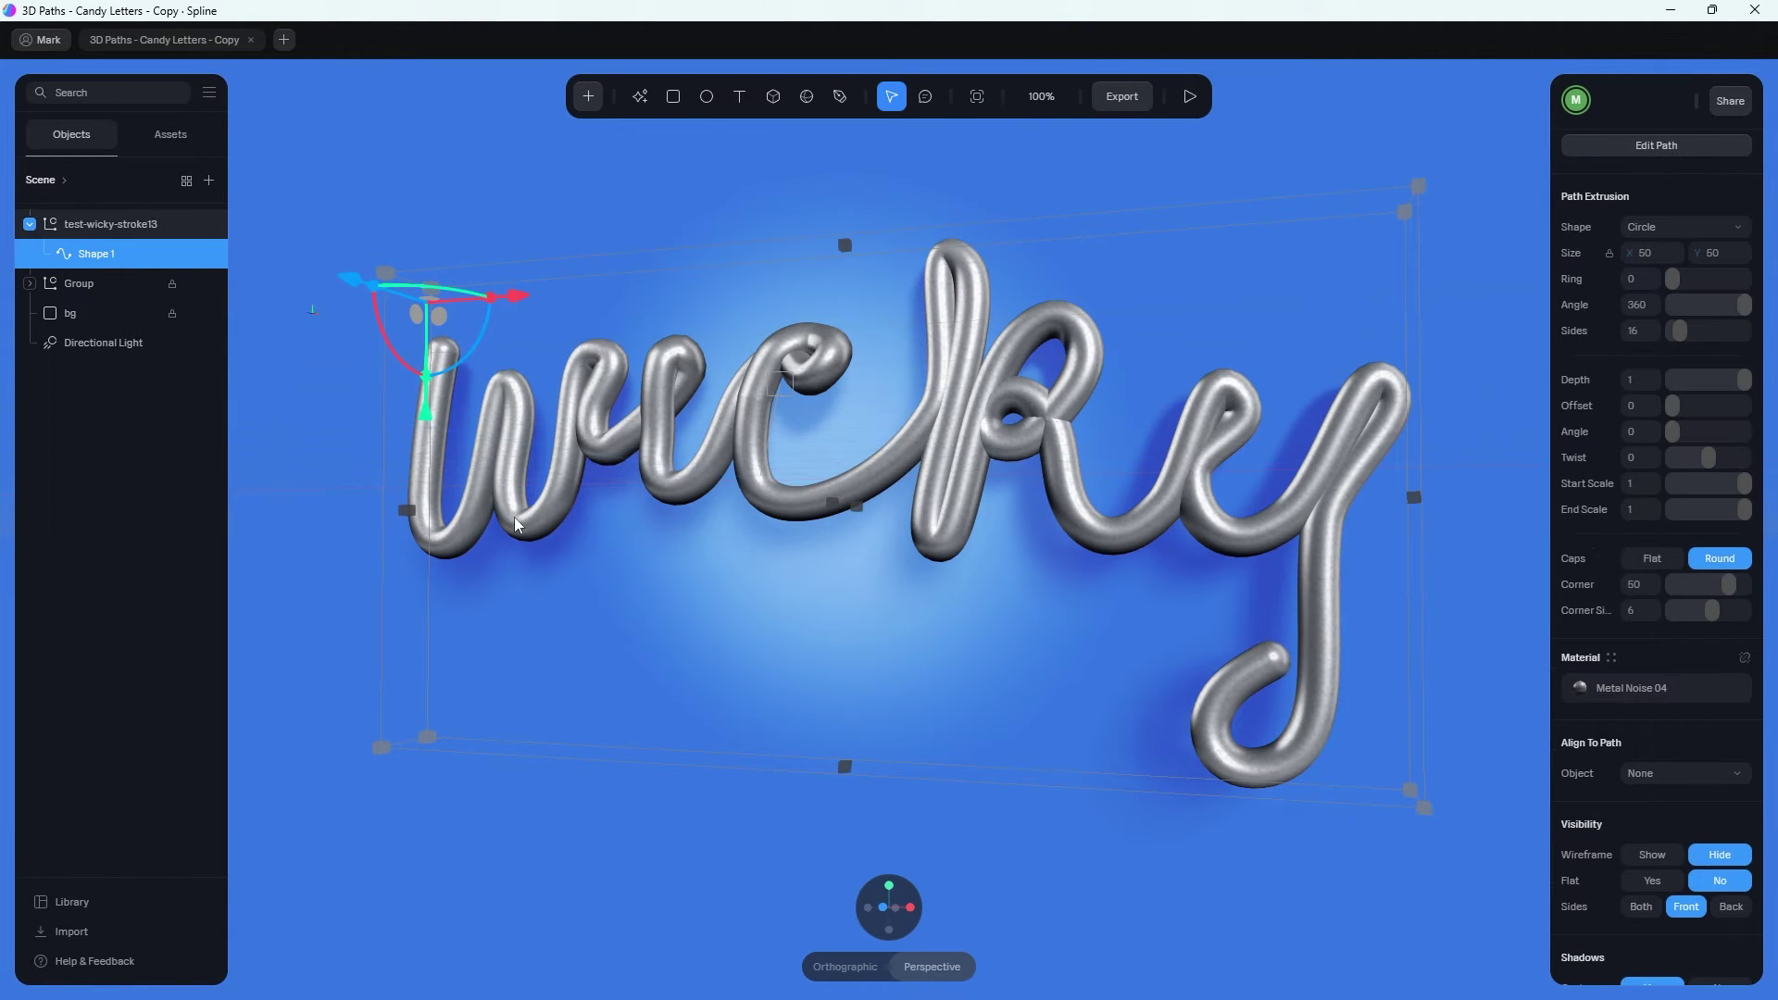
{"action": "scroll", "coordinate": [724, 641], "scroll_direction": "up", "scroll_amount": 3}
{"action": "scroll", "coordinate": [547, 608], "scroll_direction": "down", "scroll_amount": 1}
{"action": "scroll", "coordinate": [547, 608], "scroll_direction": "right", "scroll_amount": 2}
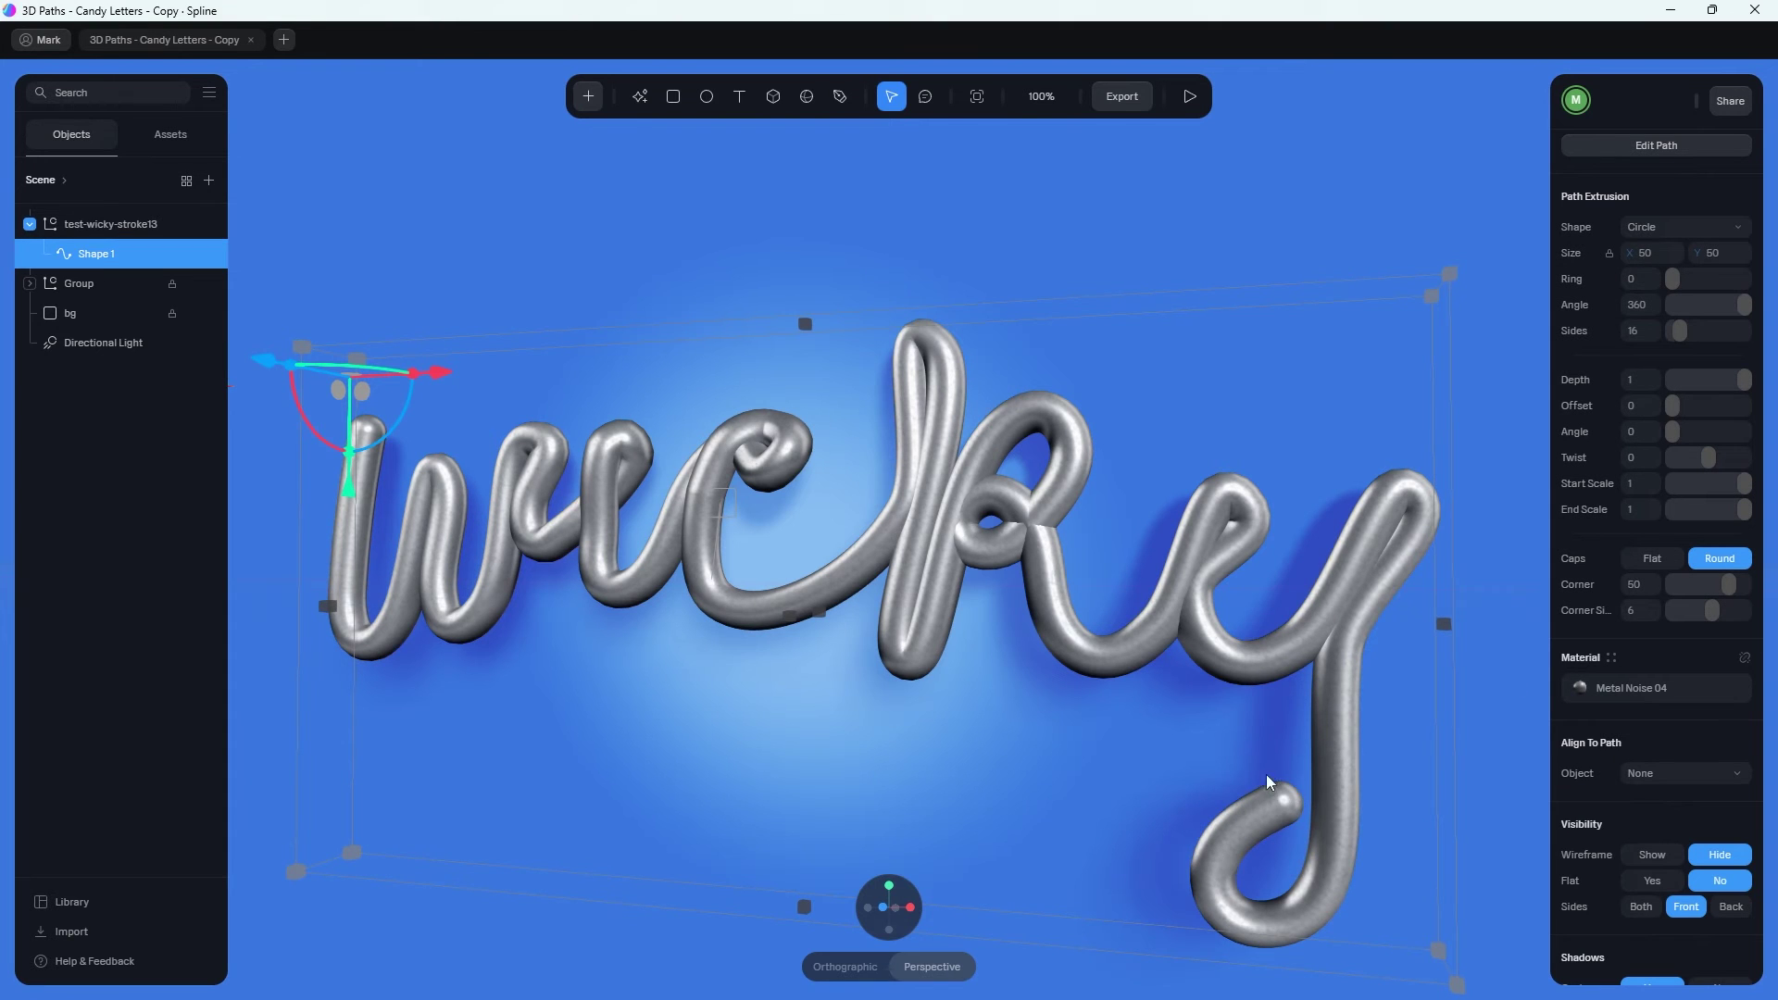
{"action": "left_click", "coordinate": [1652, 560]}
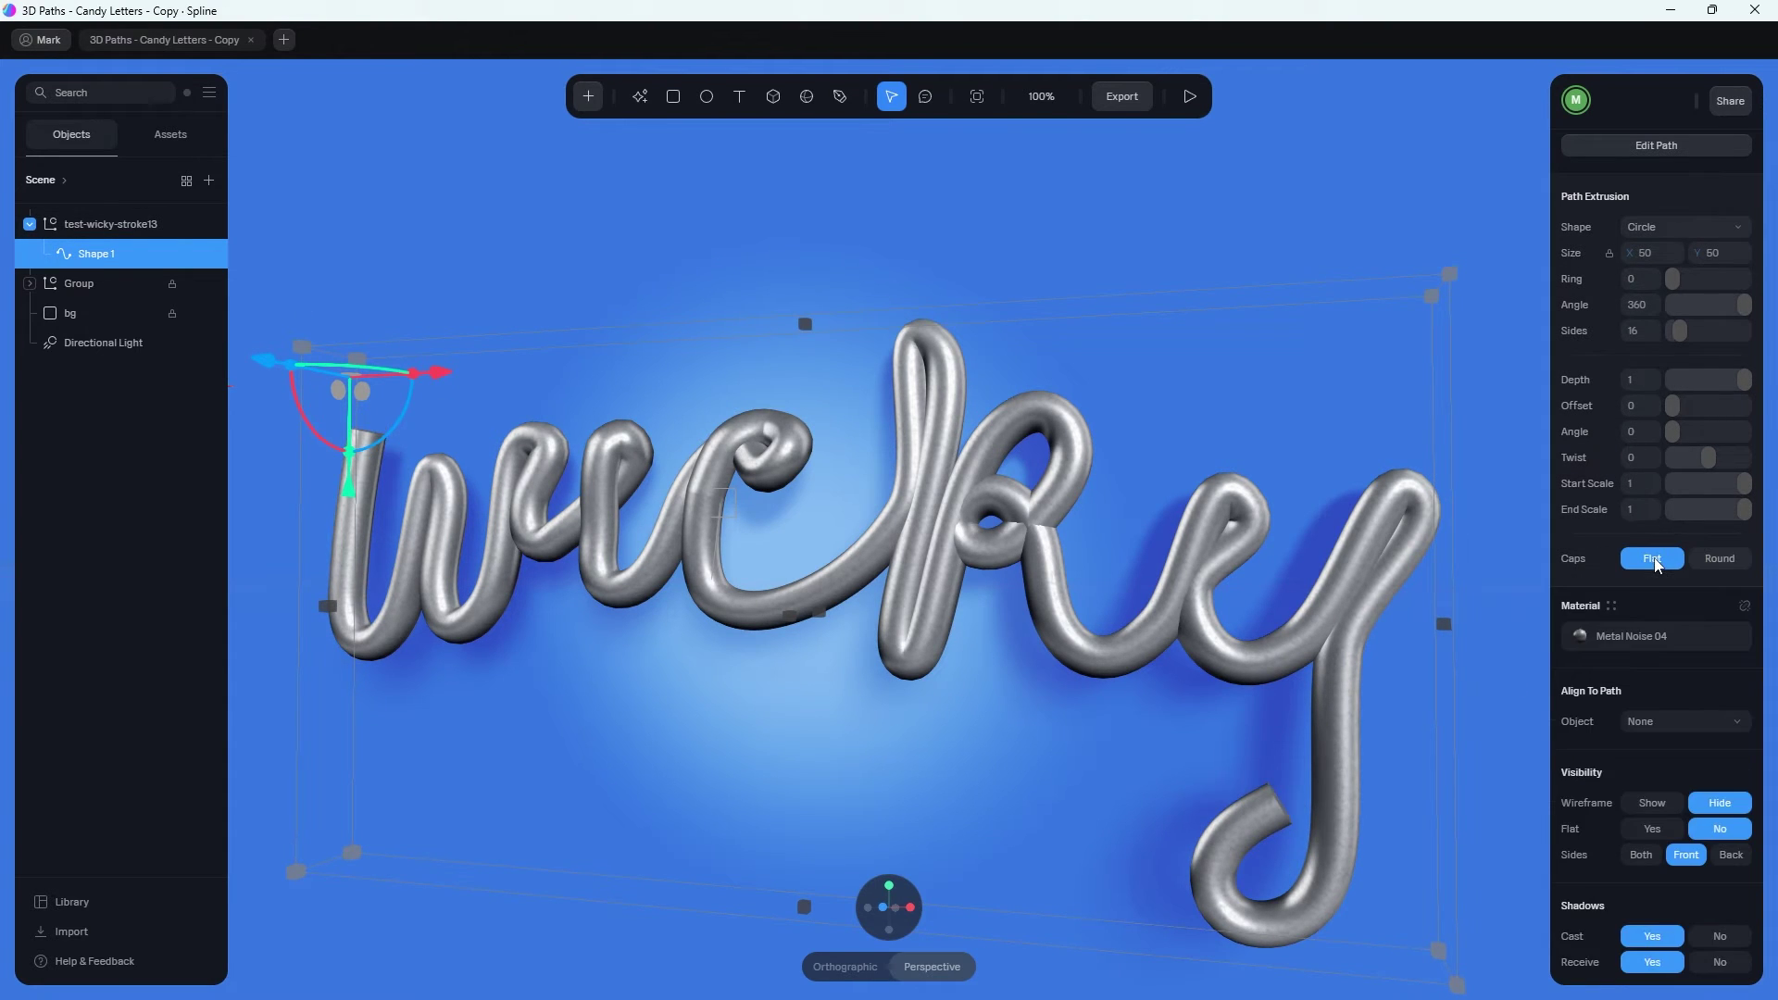
{"action": "left_click", "coordinate": [1720, 558]}
{"action": "scroll", "coordinate": [724, 541], "scroll_direction": "left", "scroll_amount": 5}
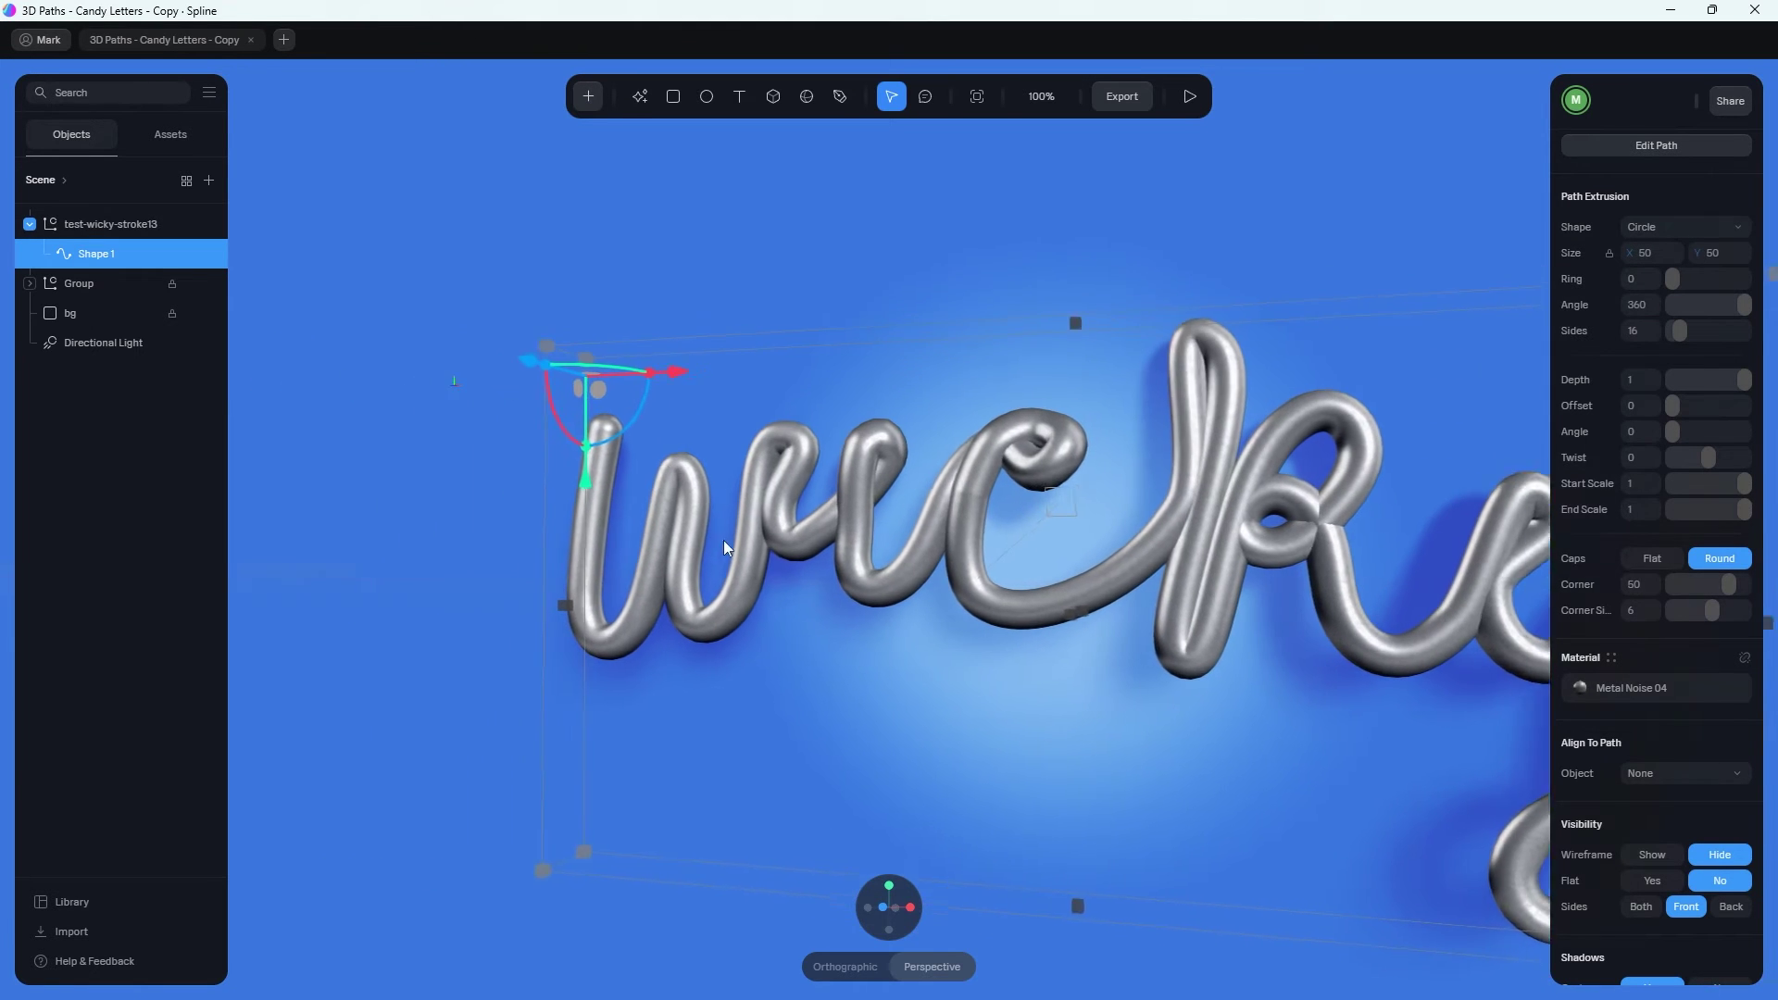
{"action": "scroll", "coordinate": [547, 402], "scroll_direction": "up", "scroll_amount": 5}
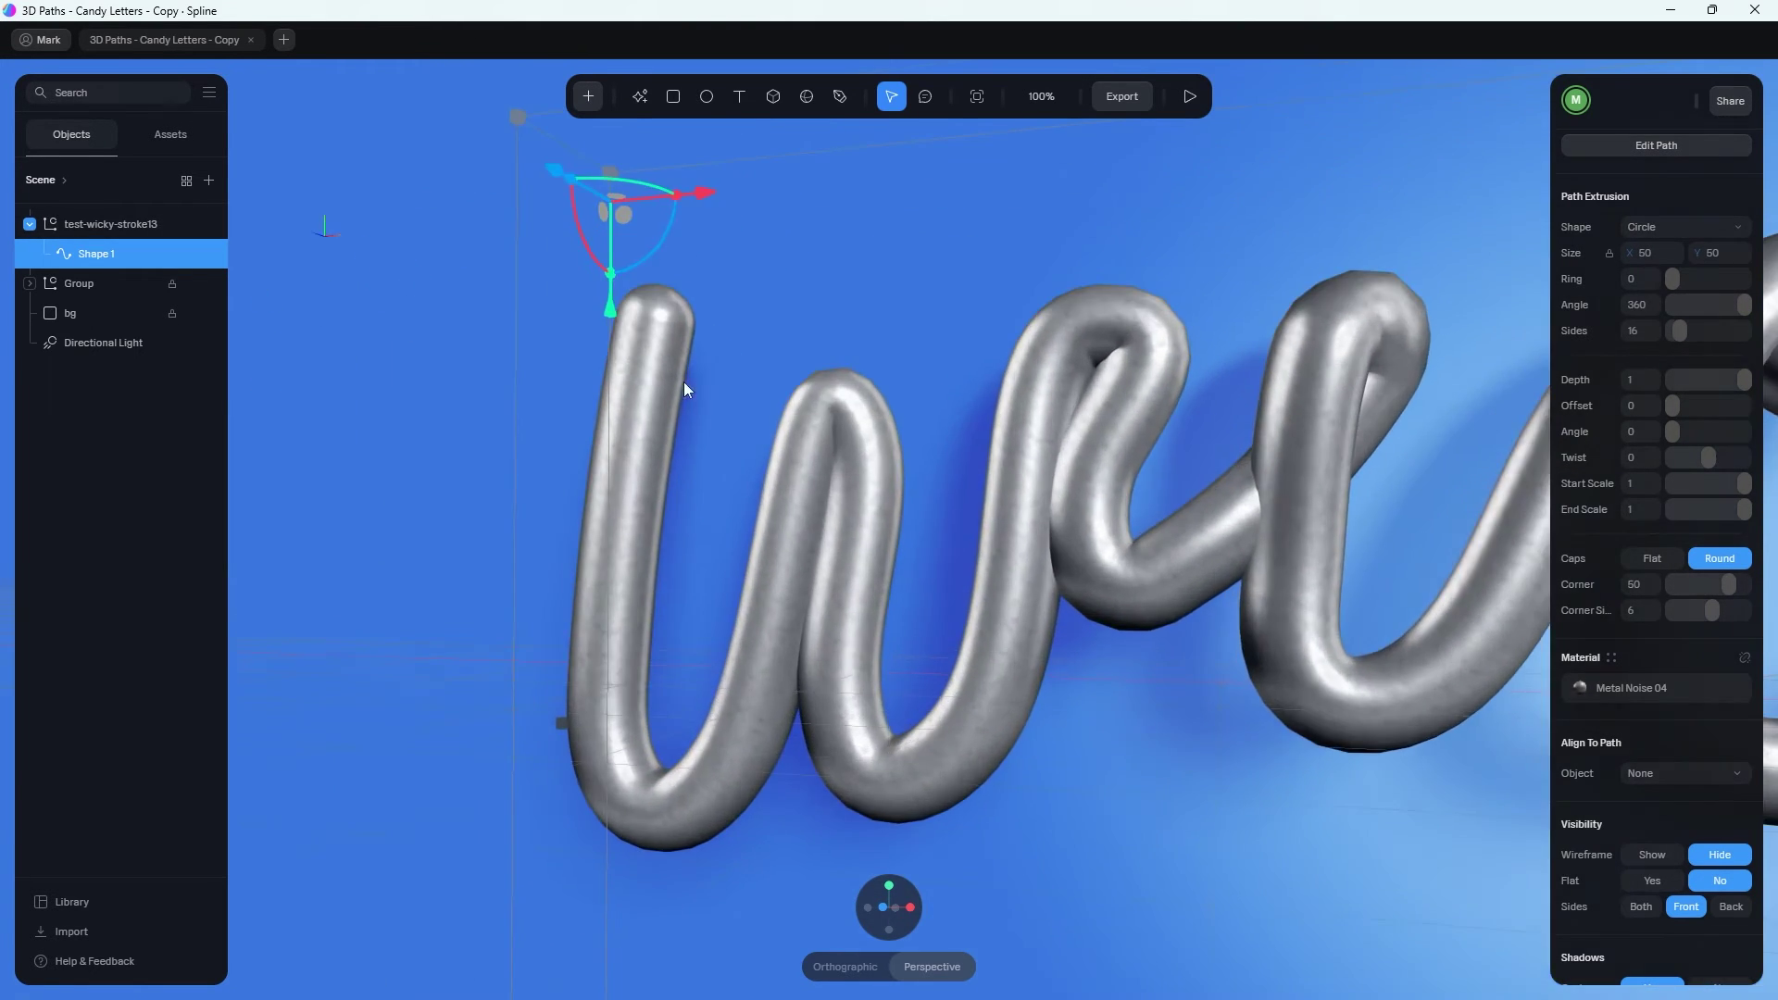
Try the Rectangle, Polygon and Star extrusion shapes on the lettering path, and return it to Circle.
{"action": "scroll", "coordinate": [1630, 587], "scroll_direction": "up", "scroll_amount": 3}
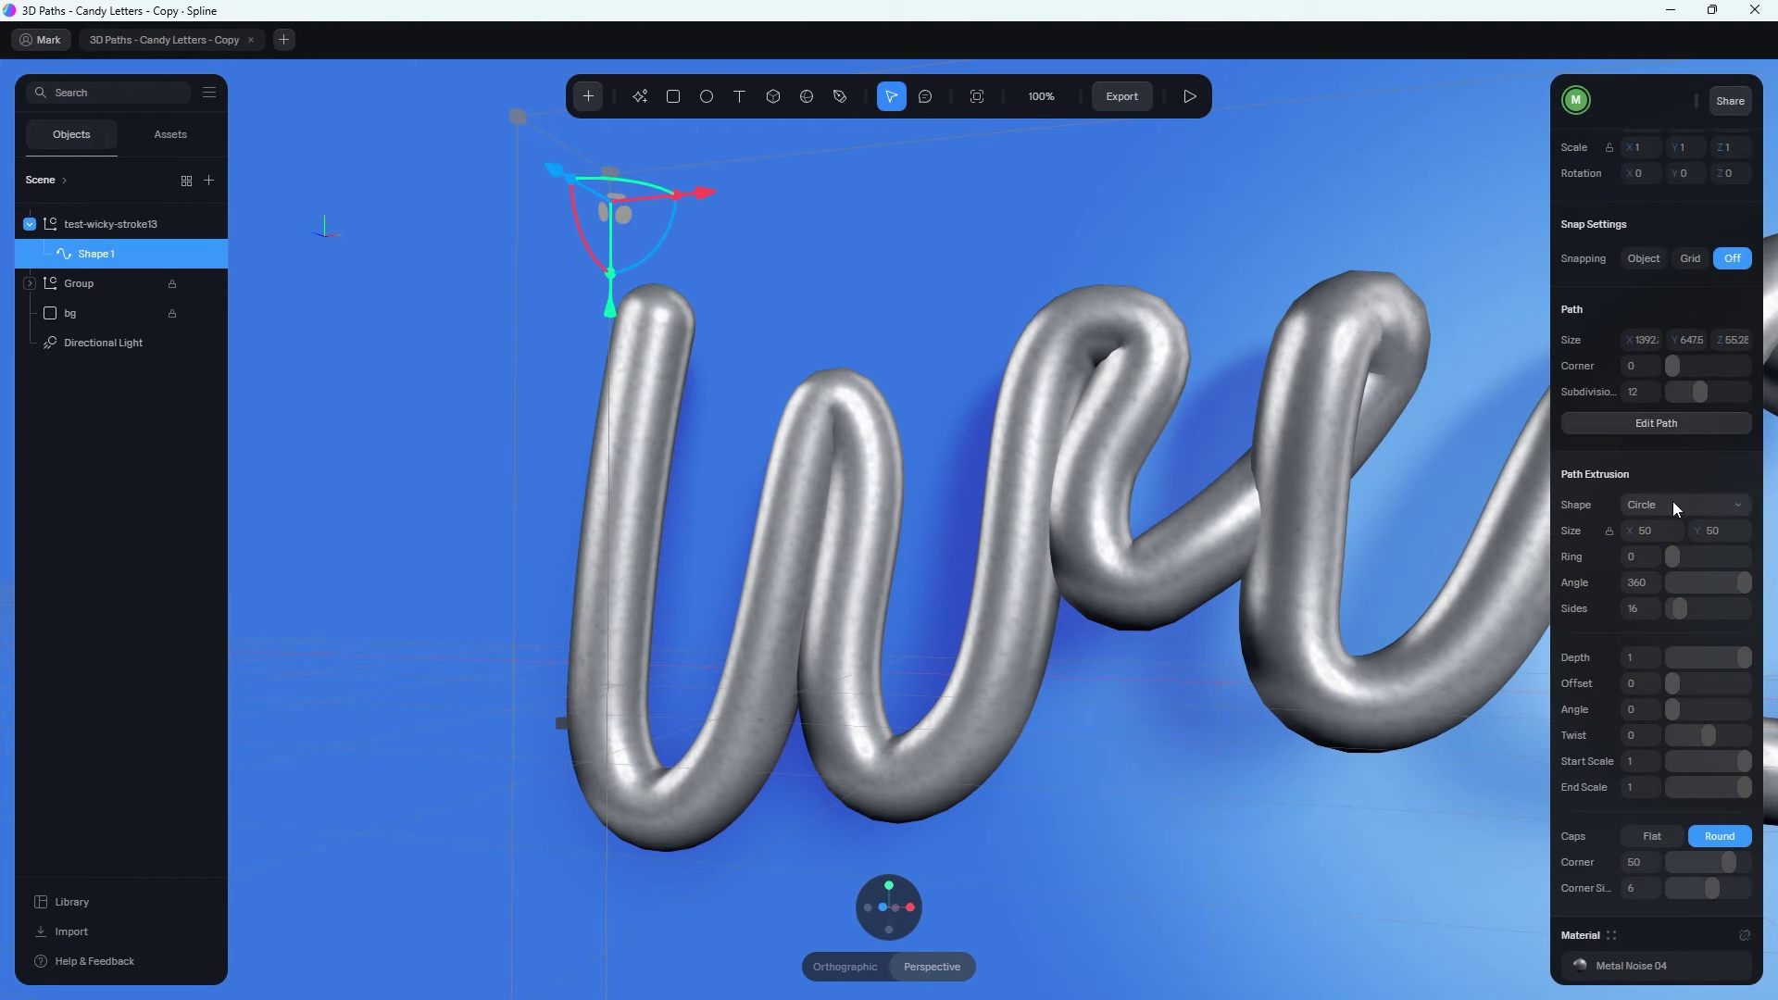
{"action": "left_click", "coordinate": [1680, 503]}
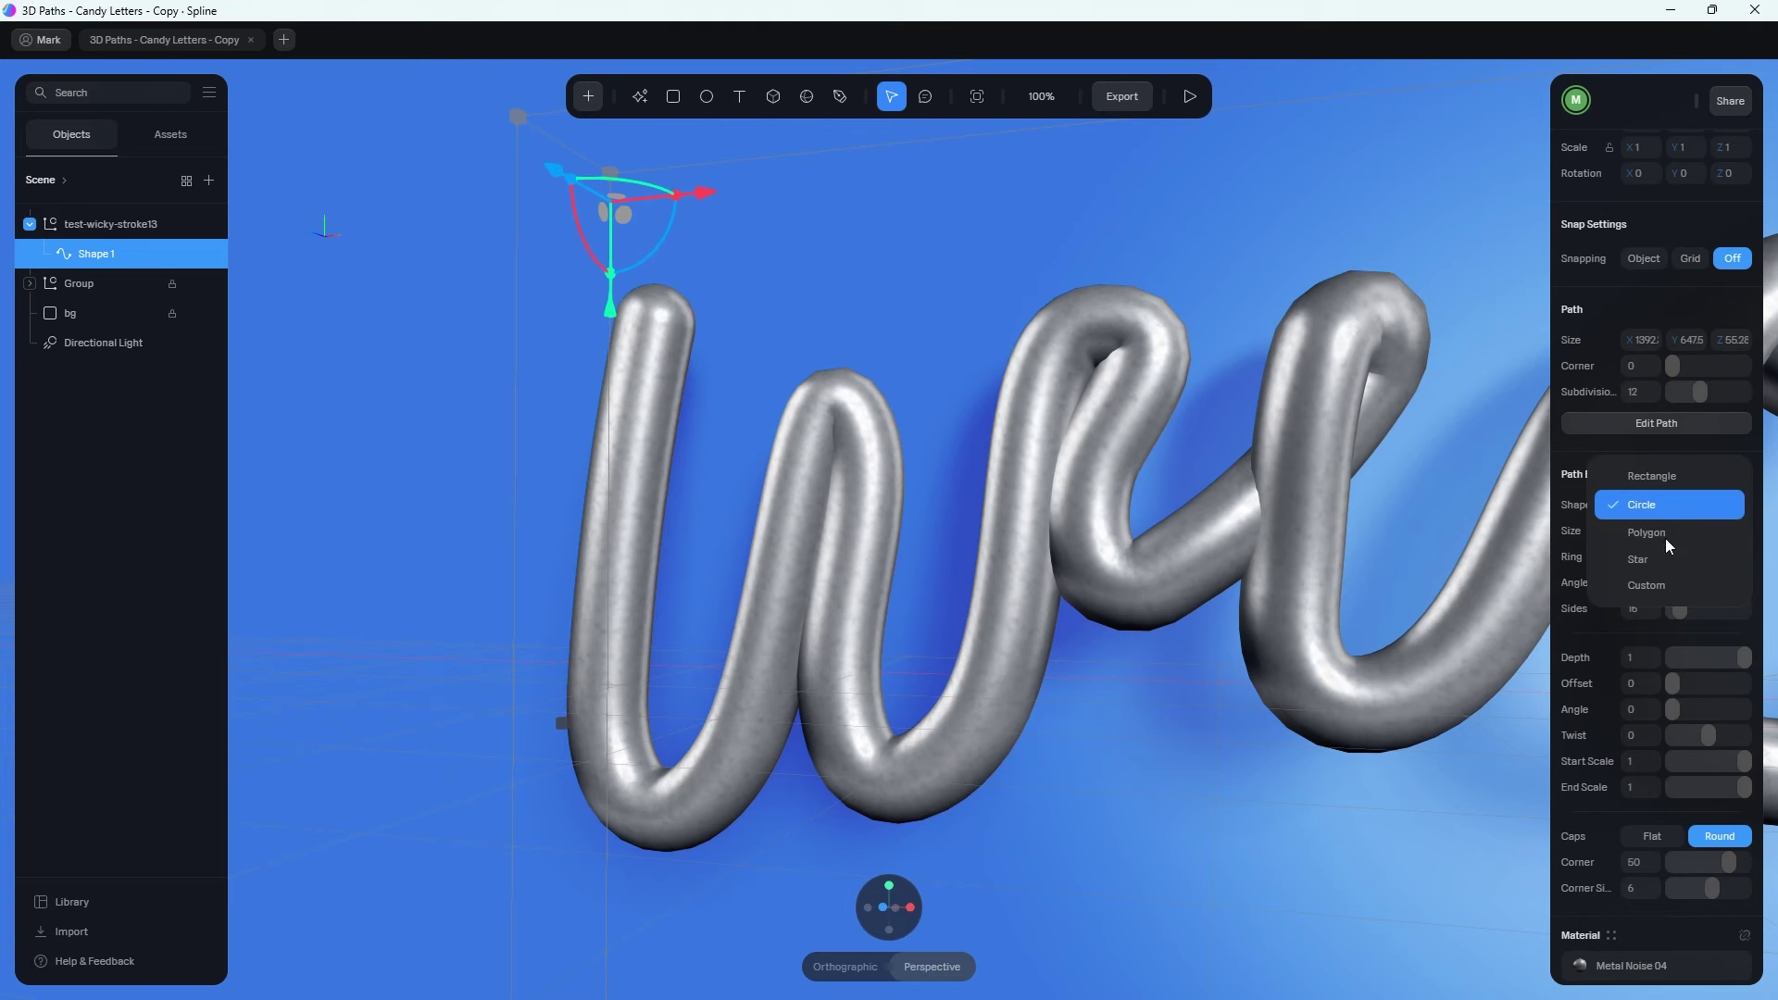
{"action": "left_click", "coordinate": [1713, 474]}
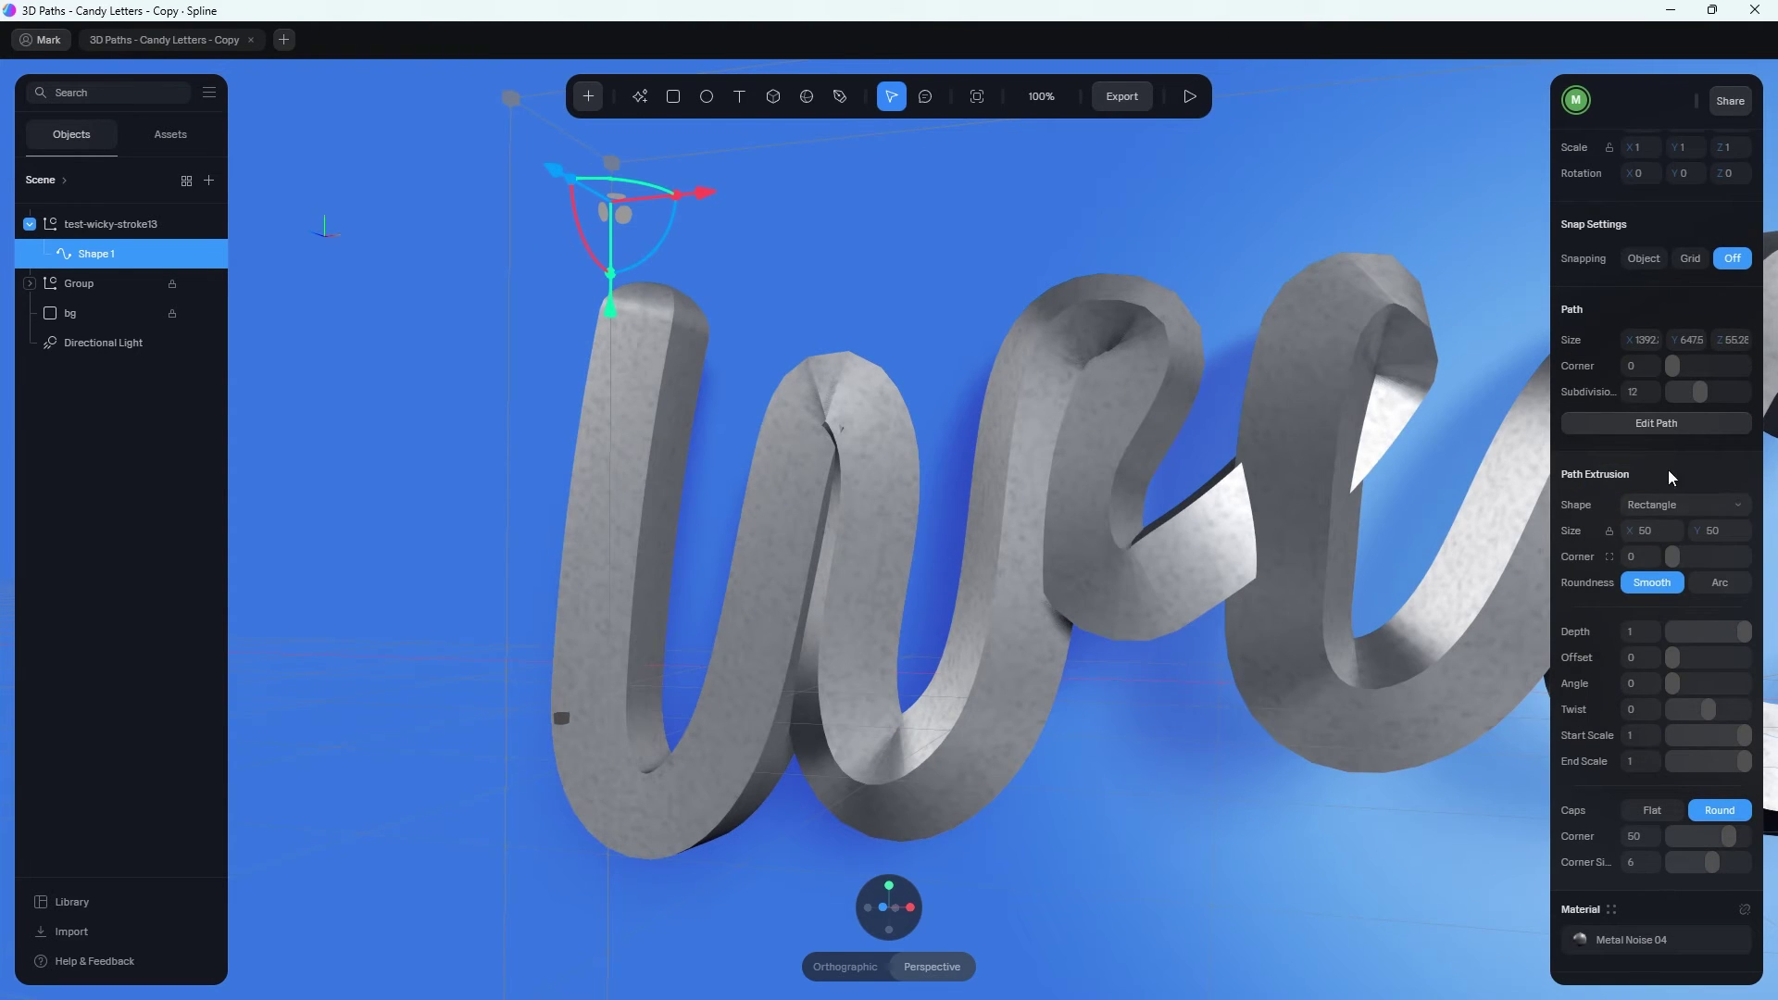
{"action": "left_click", "coordinate": [1680, 505]}
{"action": "left_click", "coordinate": [1680, 561]}
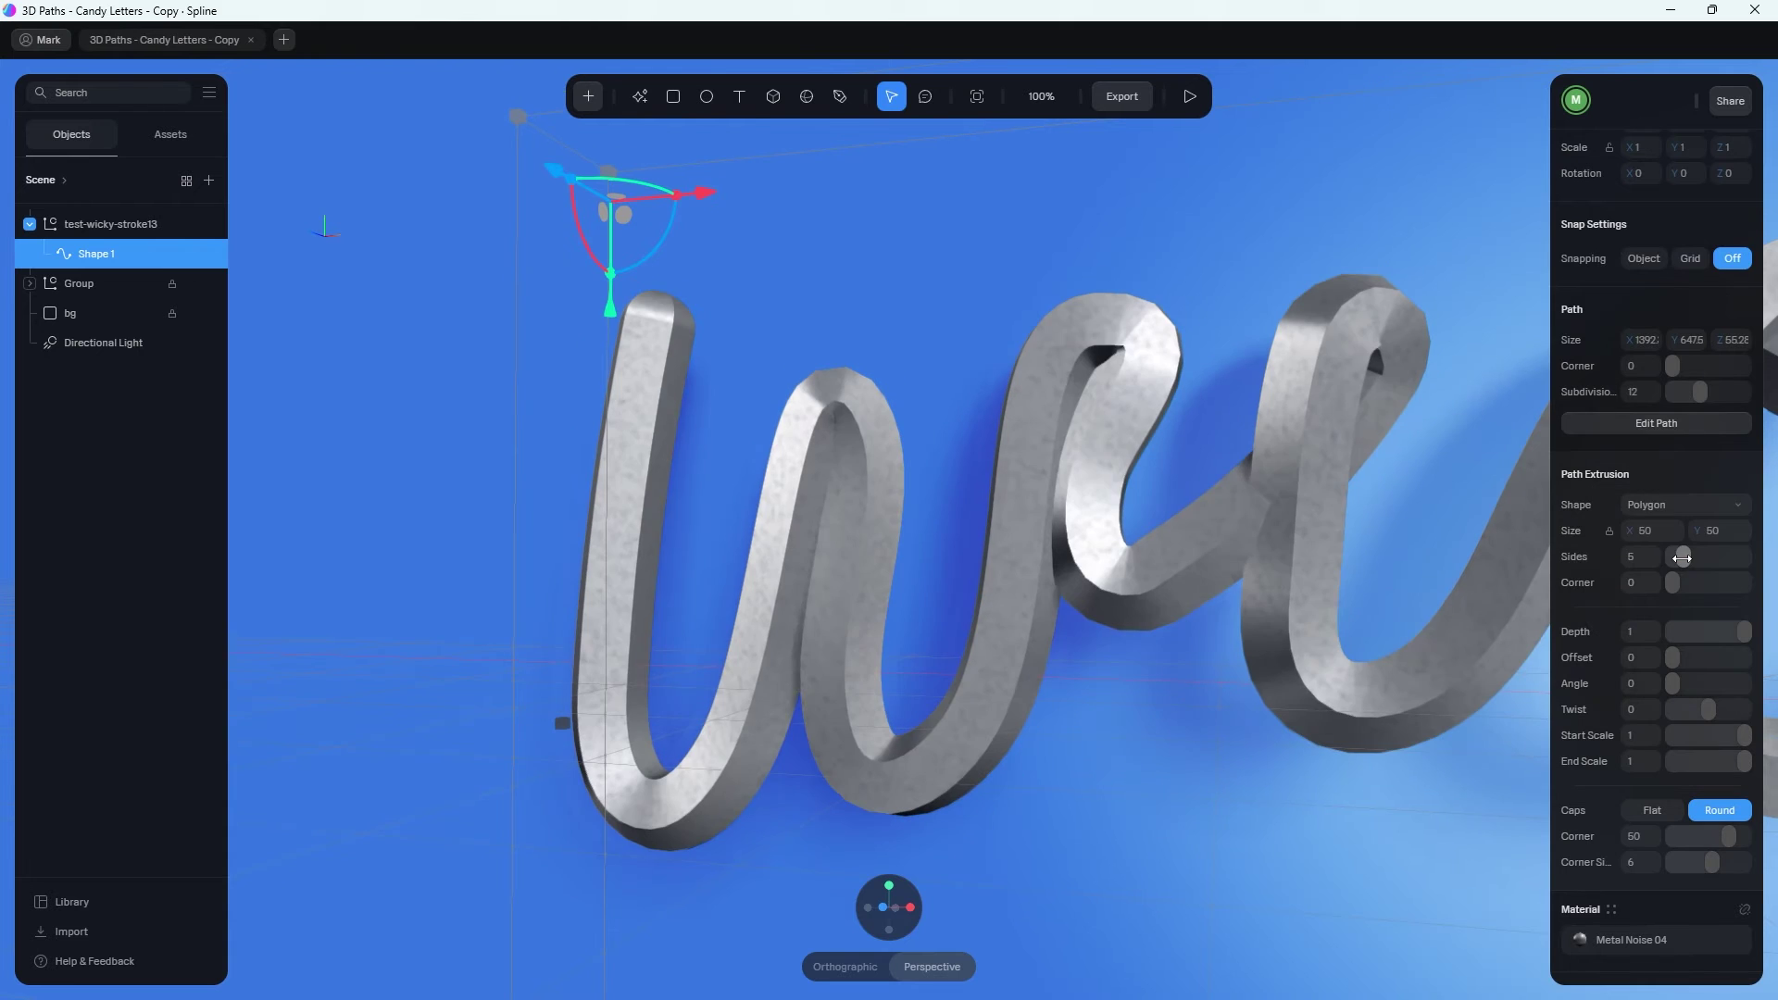
{"action": "left_click", "coordinate": [1690, 507]}
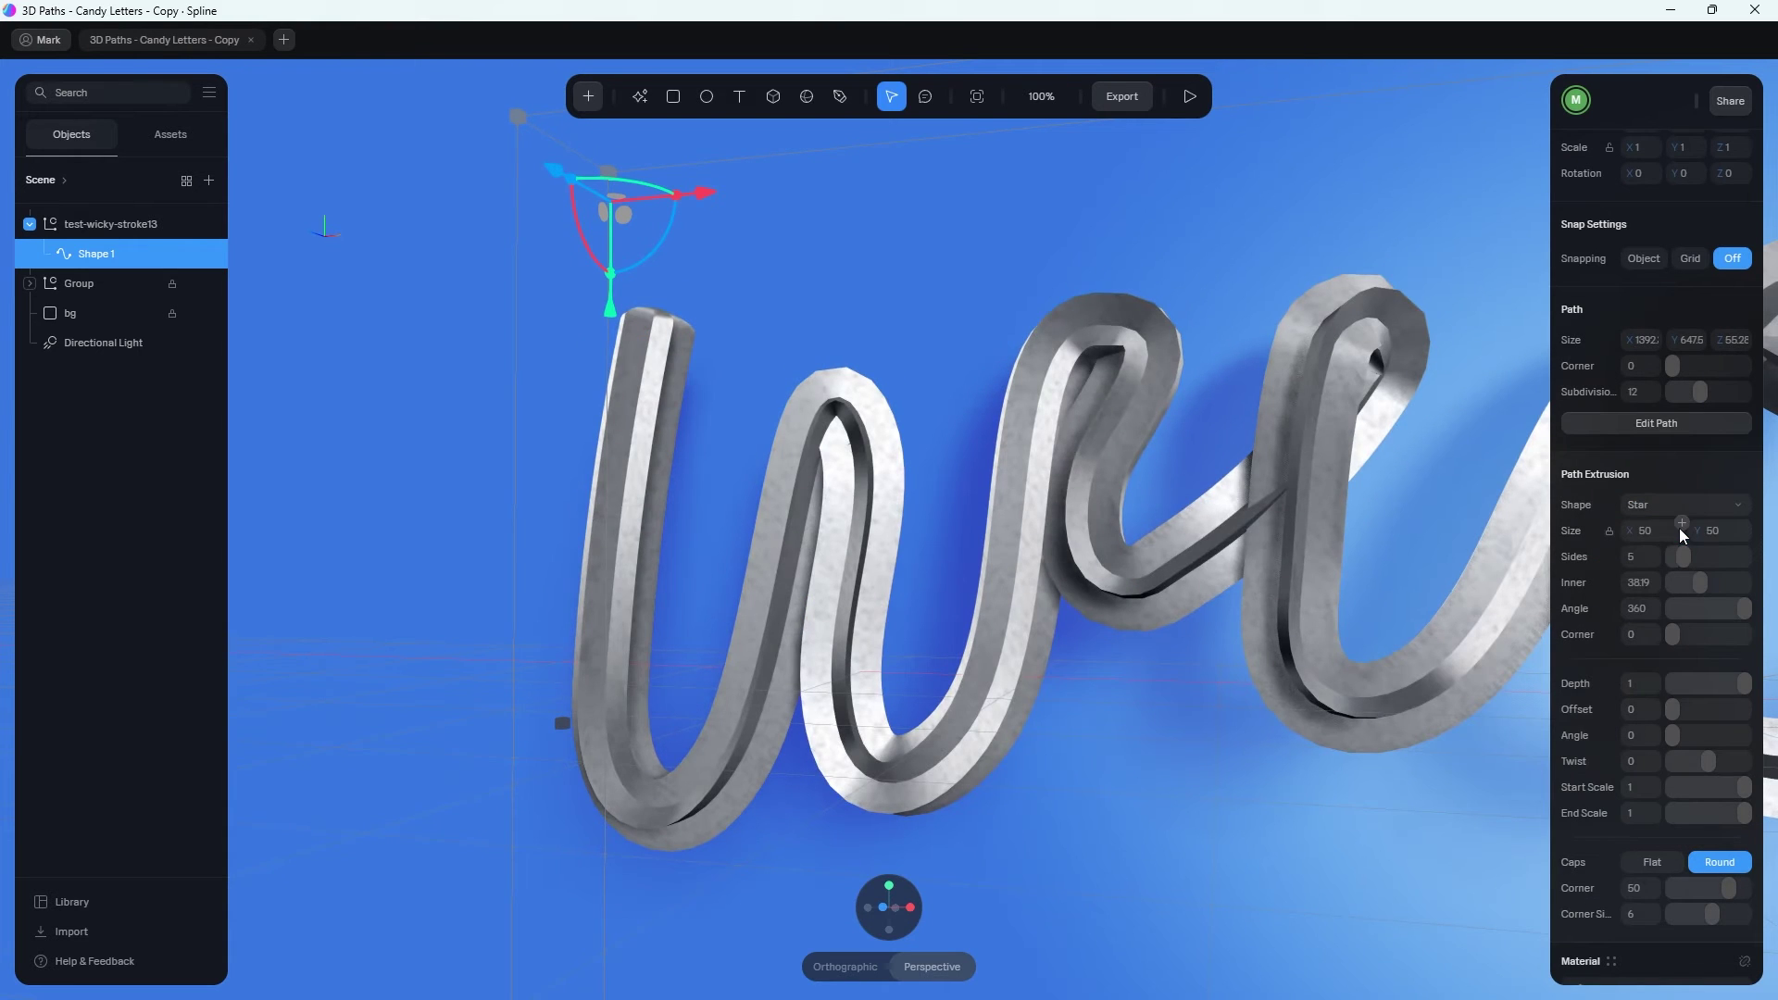
{"action": "left_click", "coordinate": [1678, 504]}
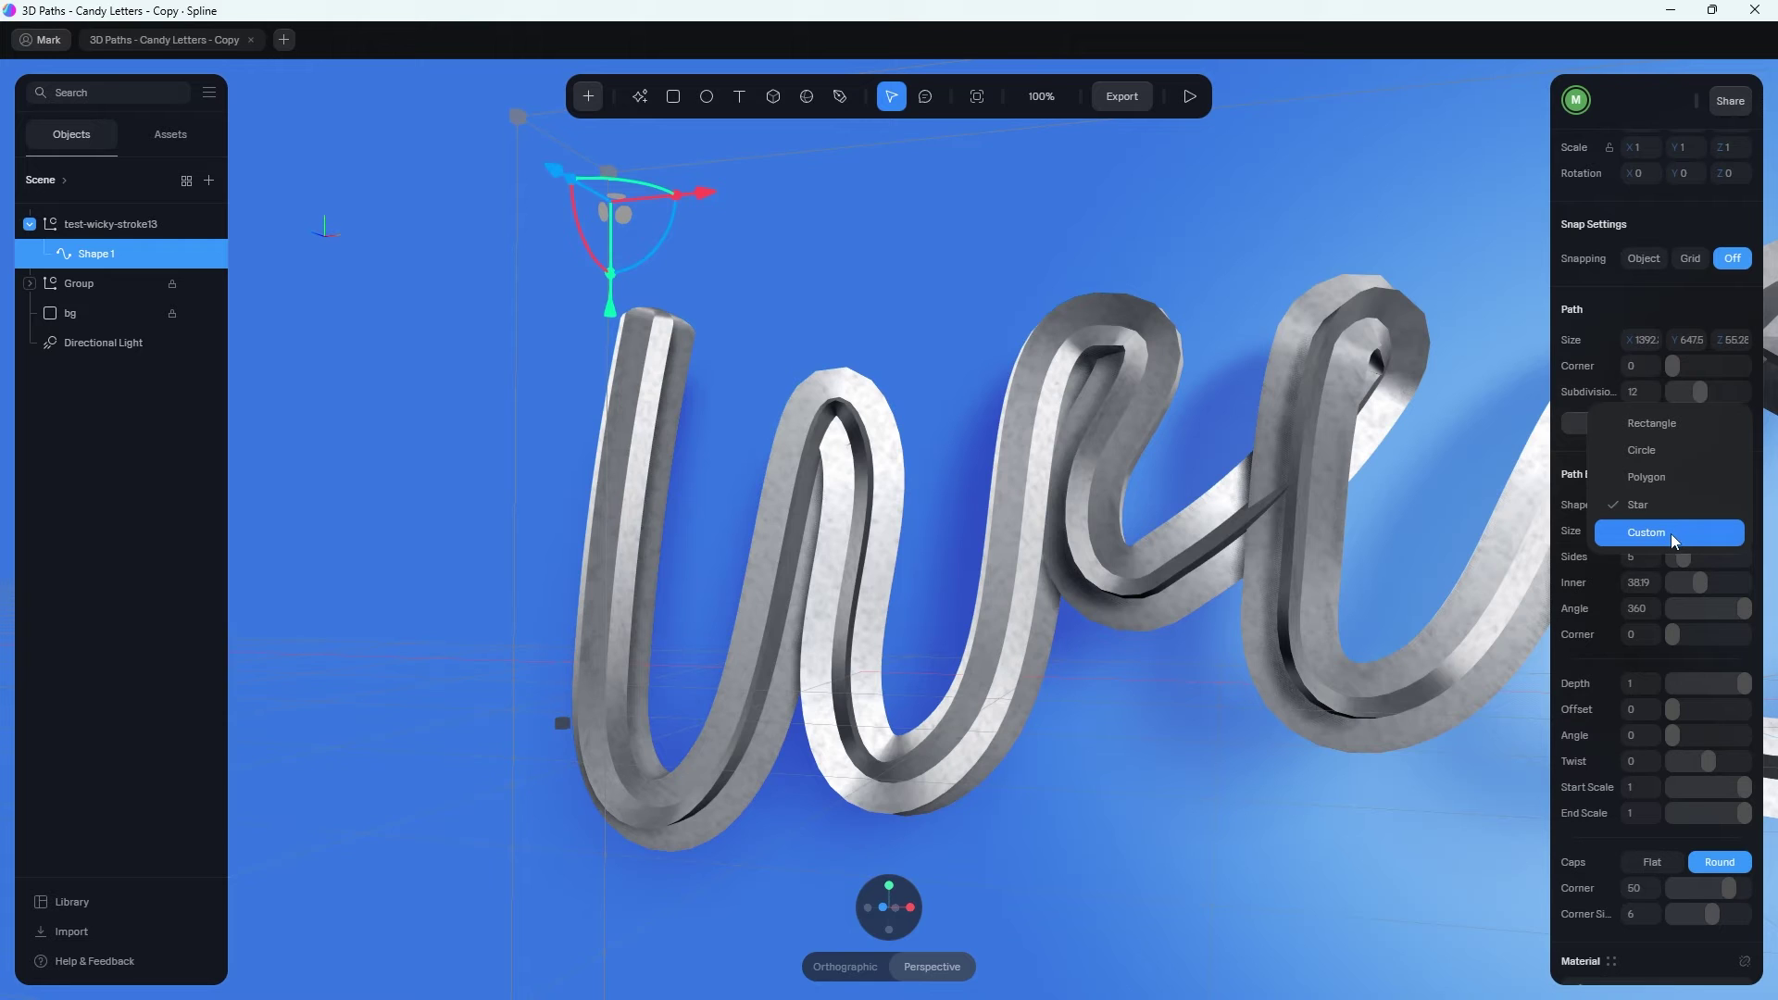
{"action": "left_click", "coordinate": [1671, 451]}
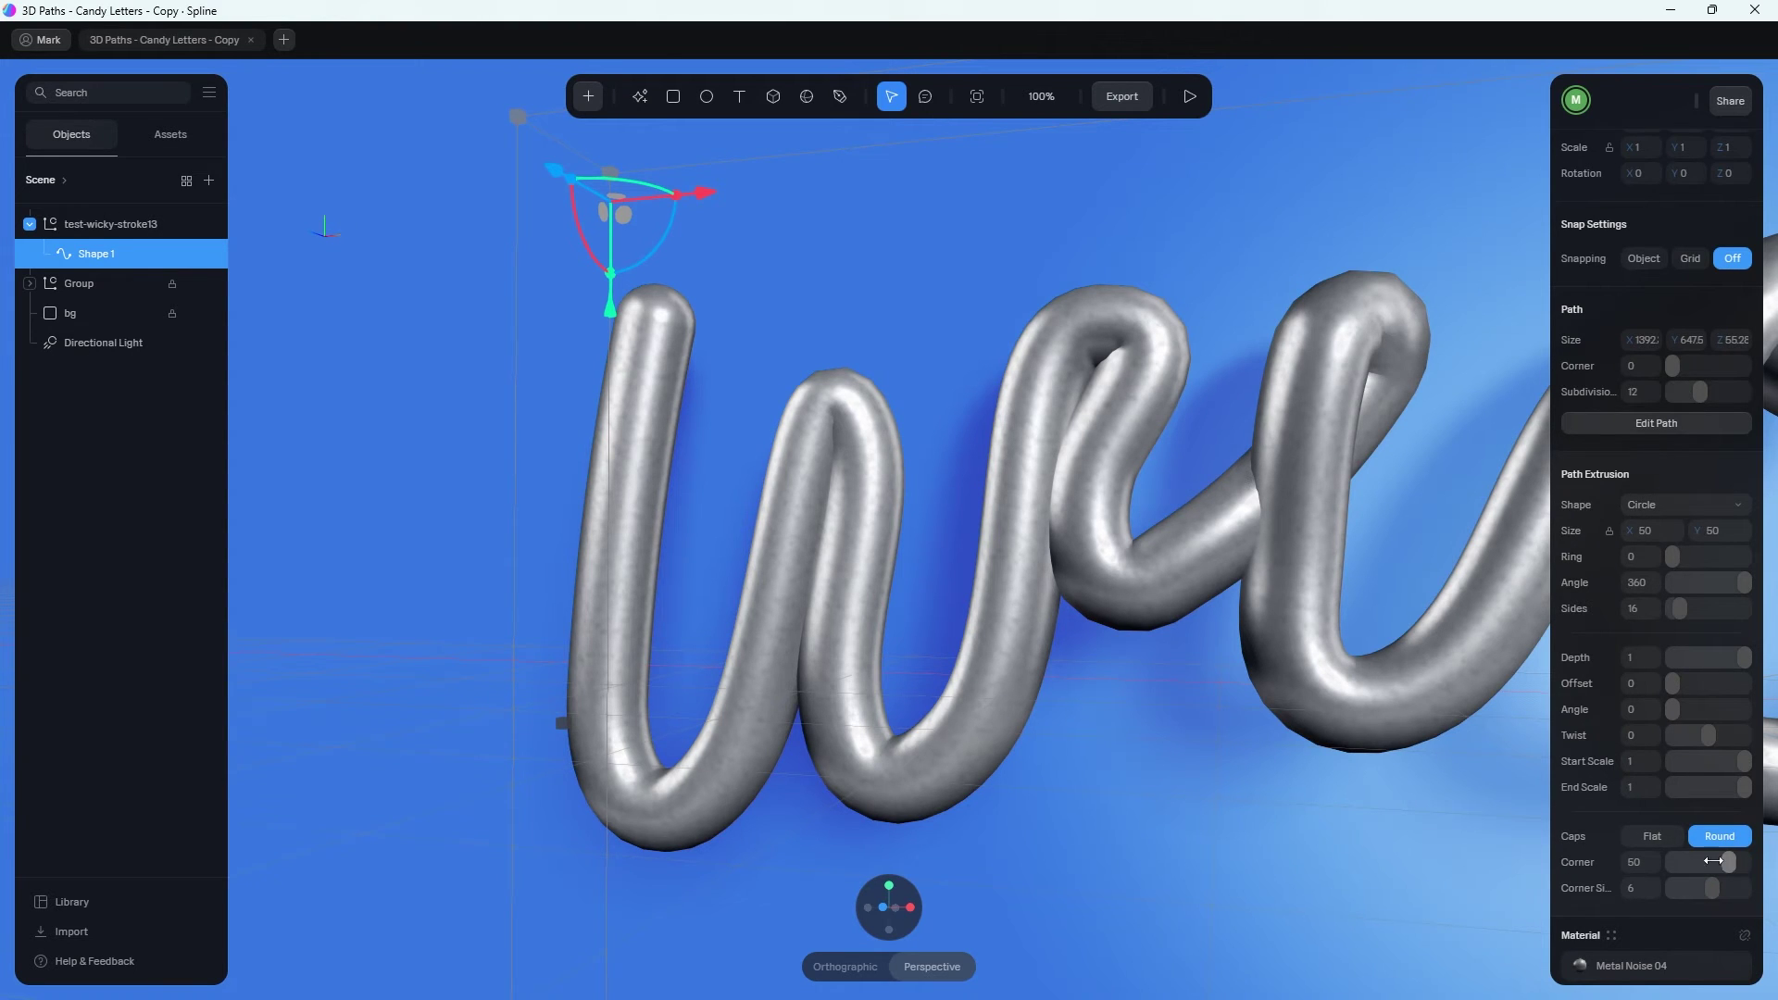
Set the round caps' corner to 40 and their corner sides to 10, checking the w's starting end up close.
{"action": "mouse_move", "coordinate": [1713, 861]}
{"action": "left_mouse_down"}
{"action": "mouse_move", "coordinate": [1642, 854]}
{"action": "mouse_move", "coordinate": [1748, 862]}
{"action": "left_mouse_up"}
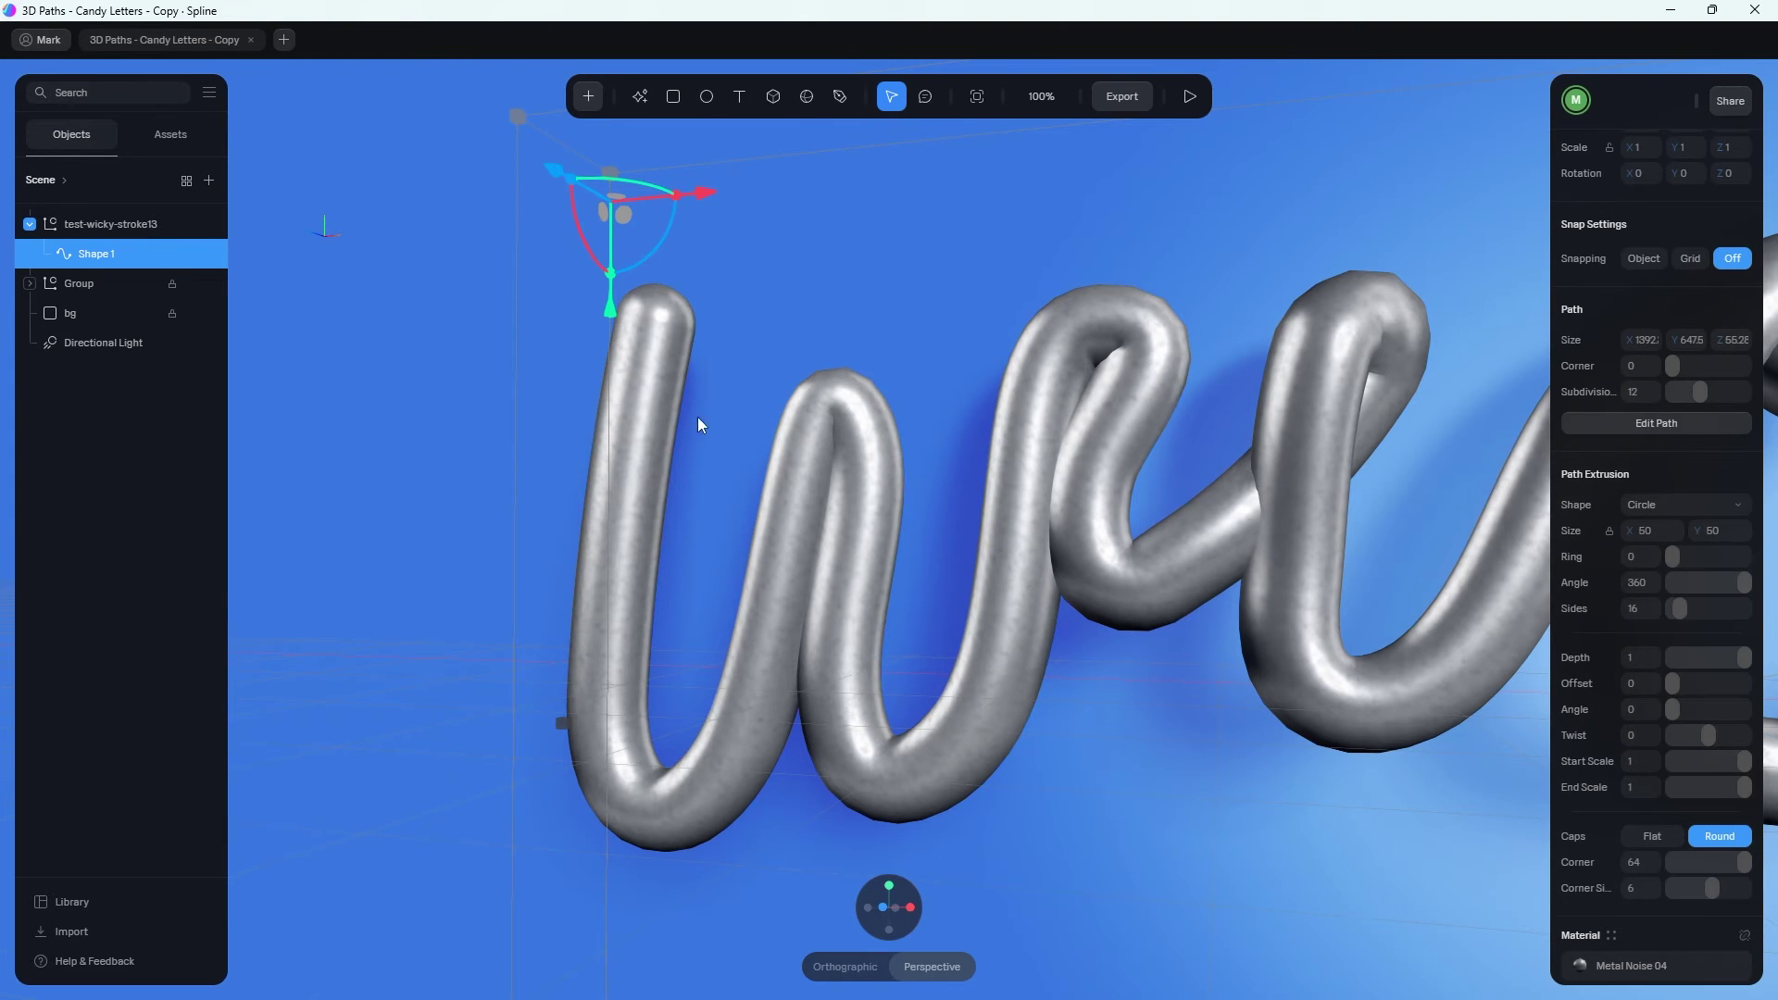
{"action": "scroll", "coordinate": [731, 431], "scroll_direction": "up", "scroll_amount": 5}
{"action": "scroll", "coordinate": [742, 418], "scroll_direction": "up", "scroll_amount": 3}
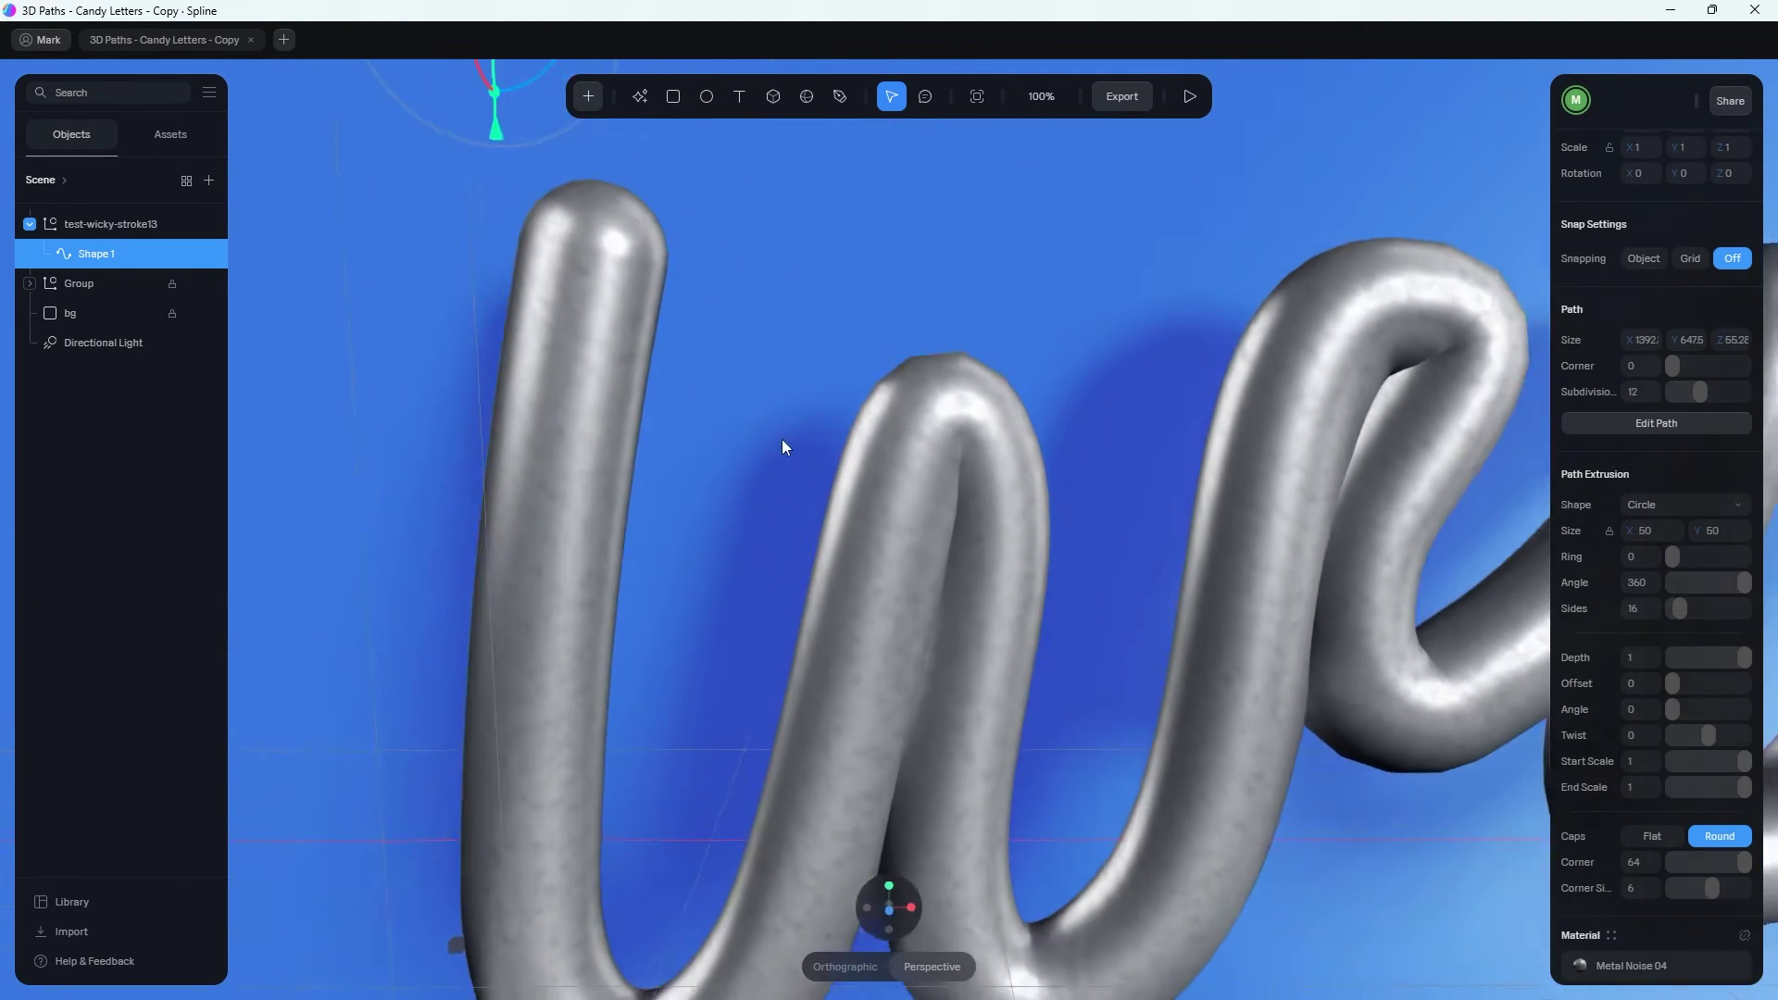
{"action": "right_click_drag", "start_coordinate": [782, 439], "coordinate": [825, 467]}
{"action": "left_click", "coordinate": [1743, 857]}
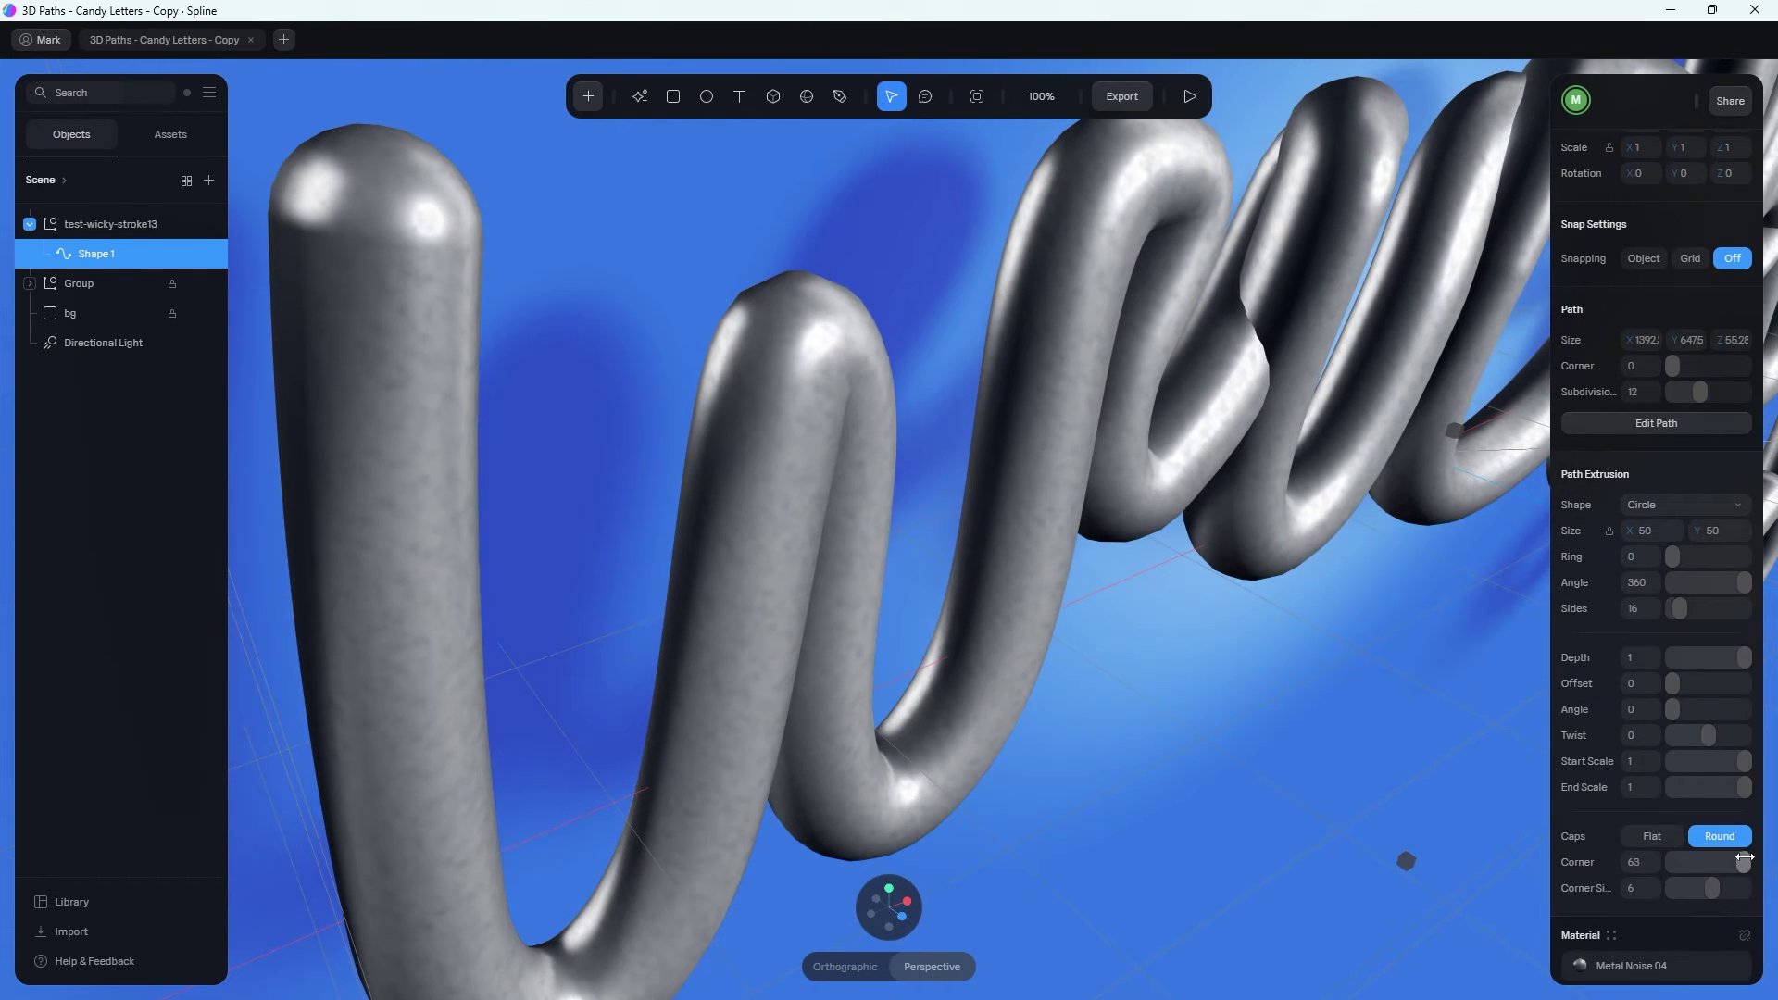
{"action": "left_click_drag", "start_coordinate": [1742, 858], "coordinate": [1753, 911]}
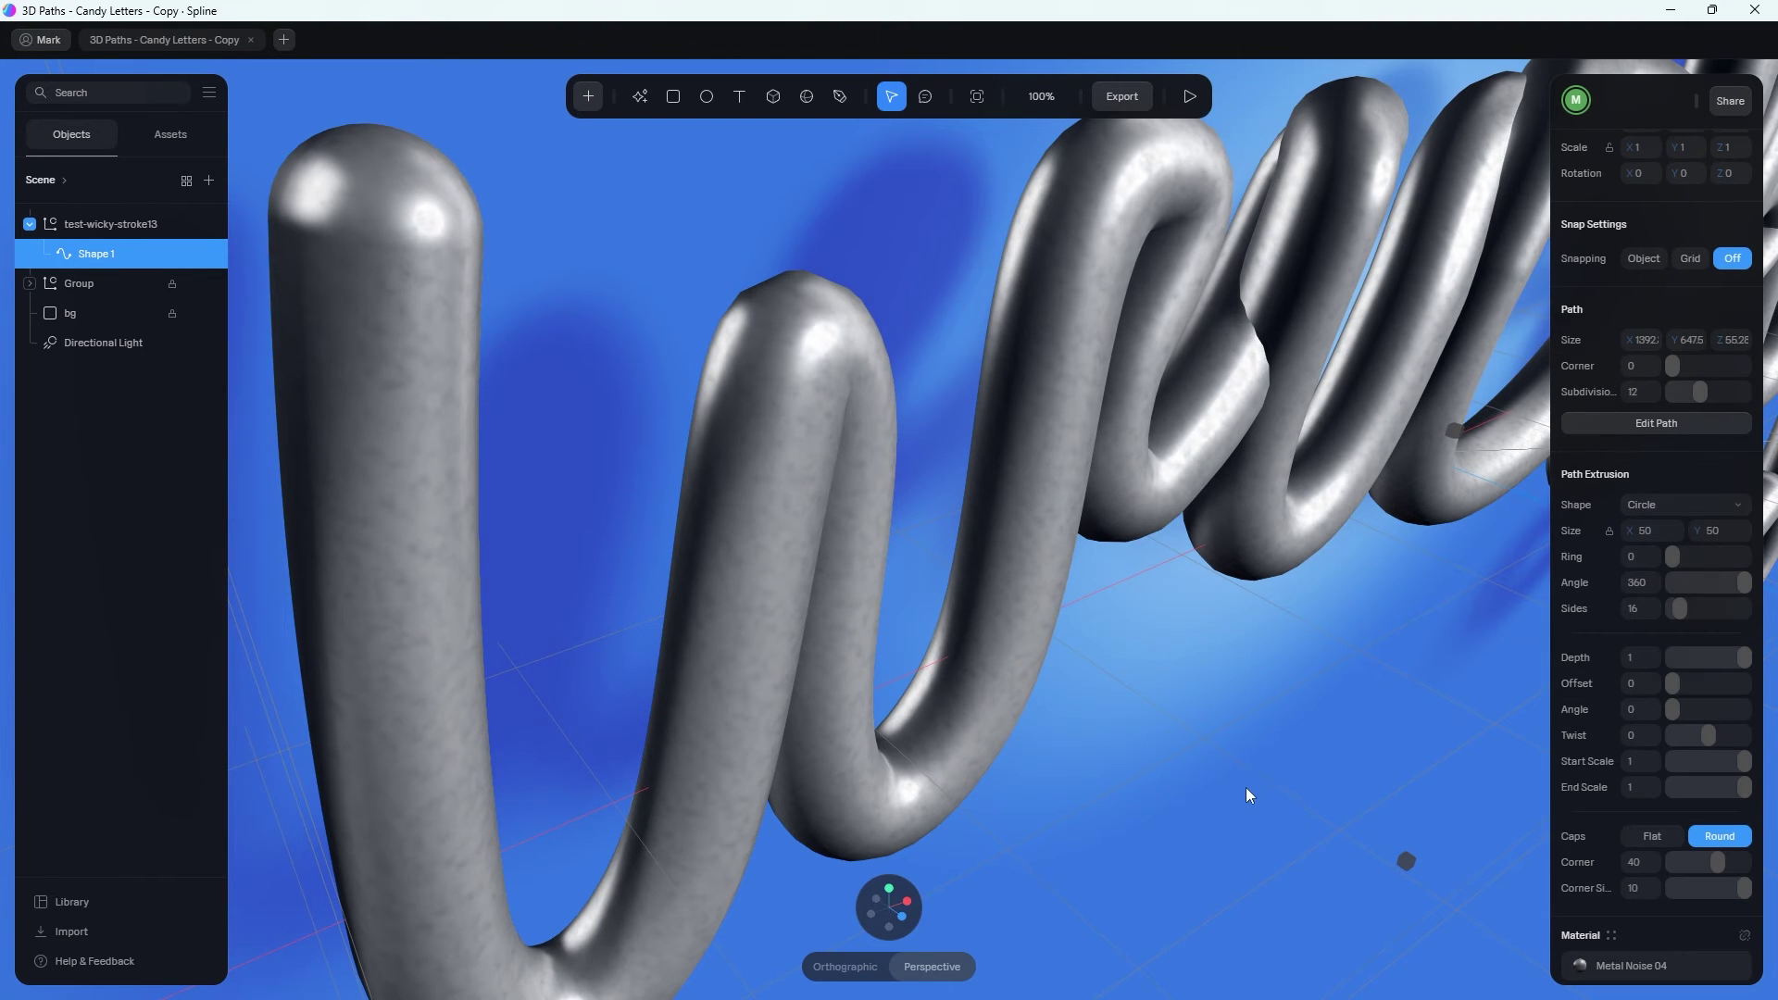
Examine the whole lettering from the front, from above and at an angle to check its depth.
{"action": "scroll", "coordinate": [1219, 764], "scroll_direction": "down", "scroll_amount": 5}
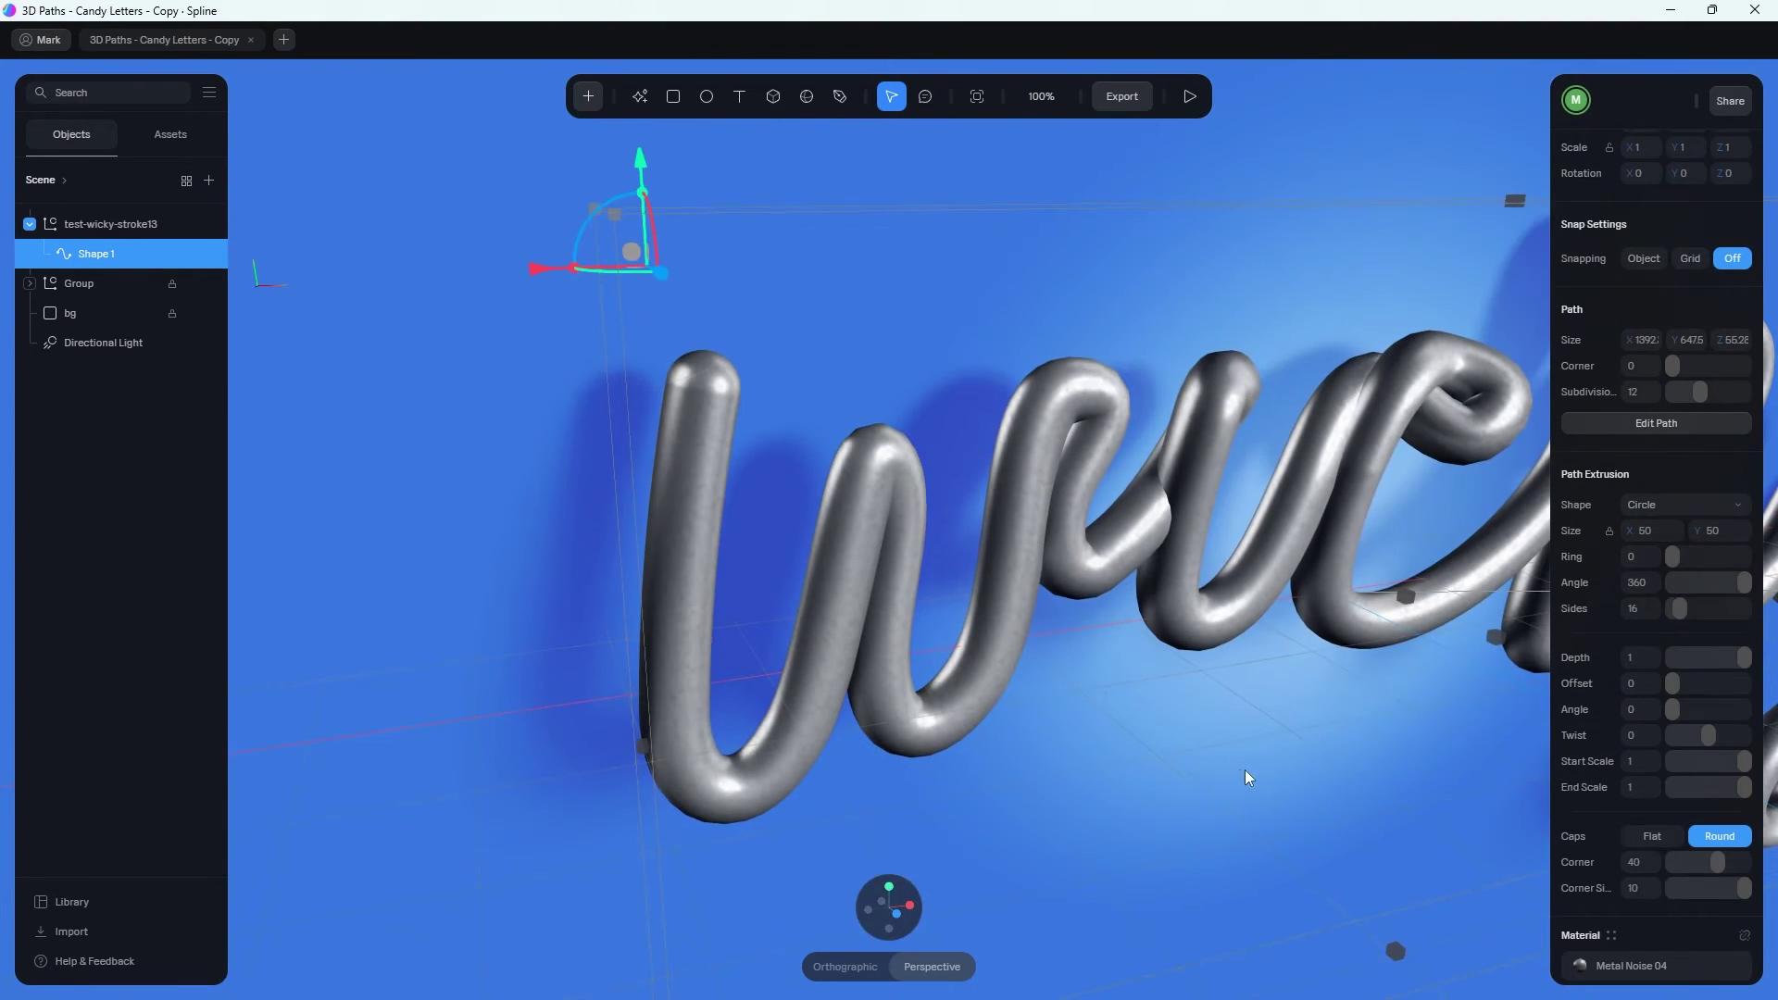
{"action": "right_click_drag", "start_coordinate": [1244, 769], "coordinate": [1054, 757]}
{"action": "left_click", "coordinate": [894, 914]}
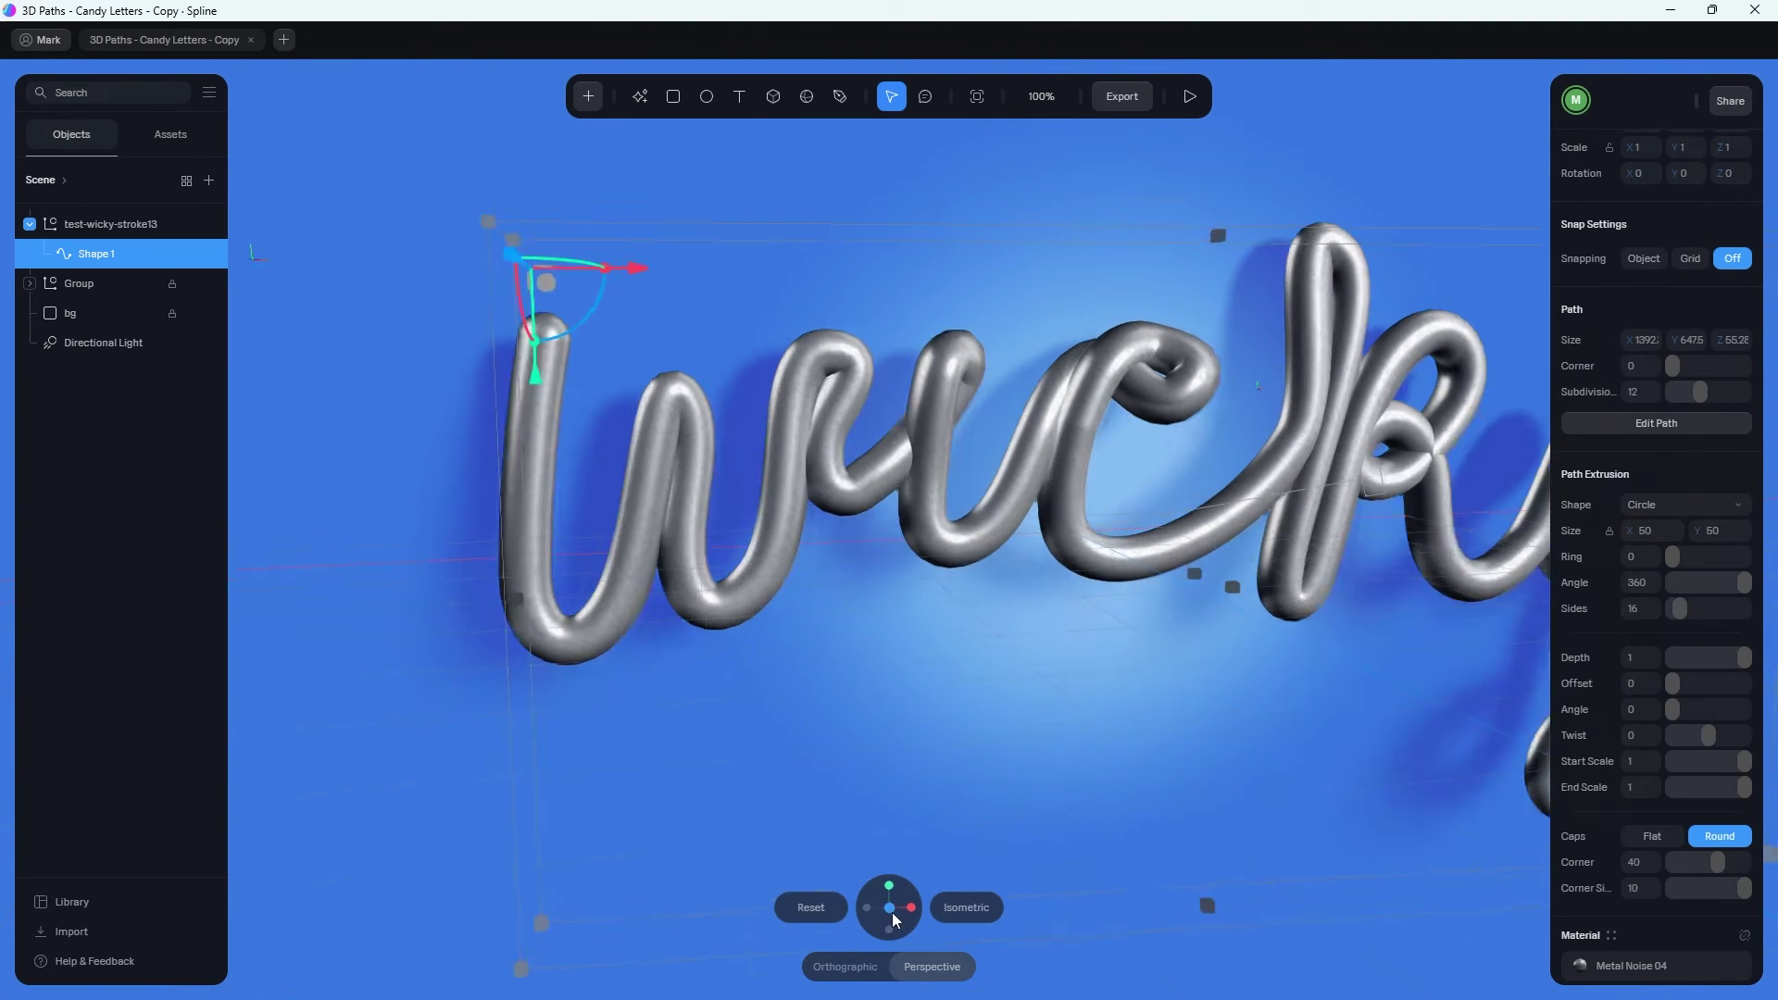
{"action": "scroll", "coordinate": [769, 655], "scroll_direction": "up", "scroll_amount": 3}
{"action": "scroll", "coordinate": [769, 663], "scroll_direction": "down", "scroll_amount": 3}
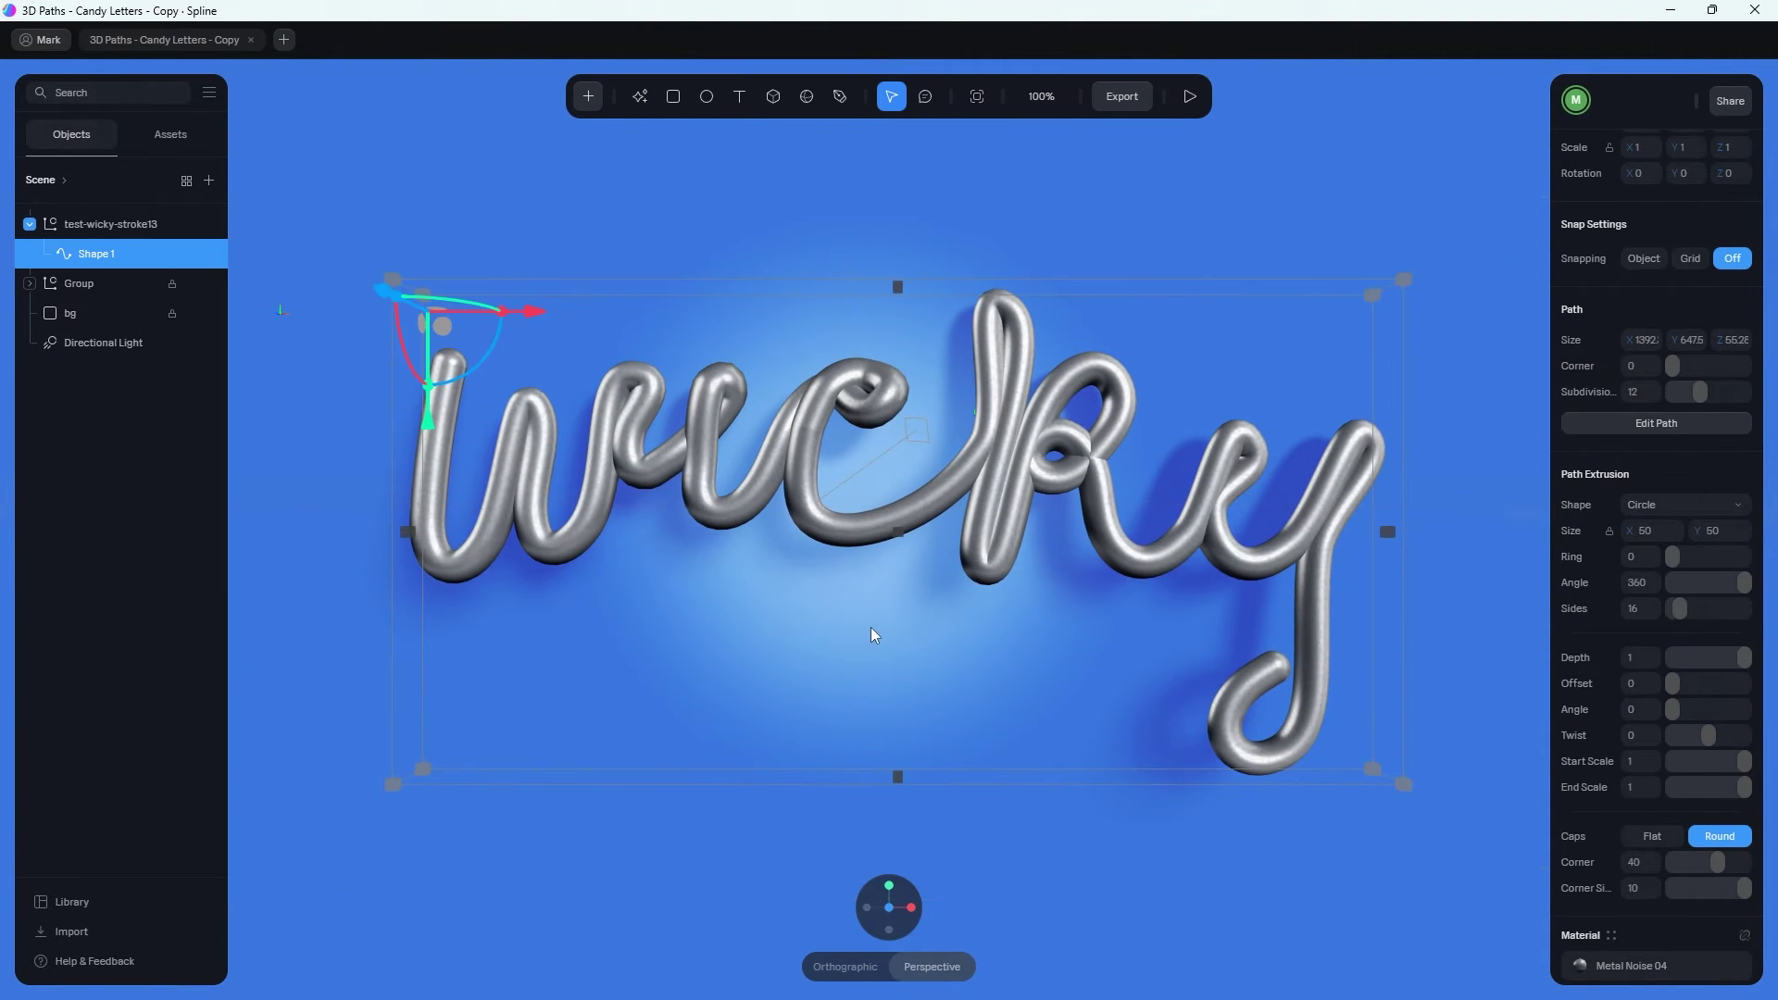
{"action": "left_click", "coordinate": [891, 891]}
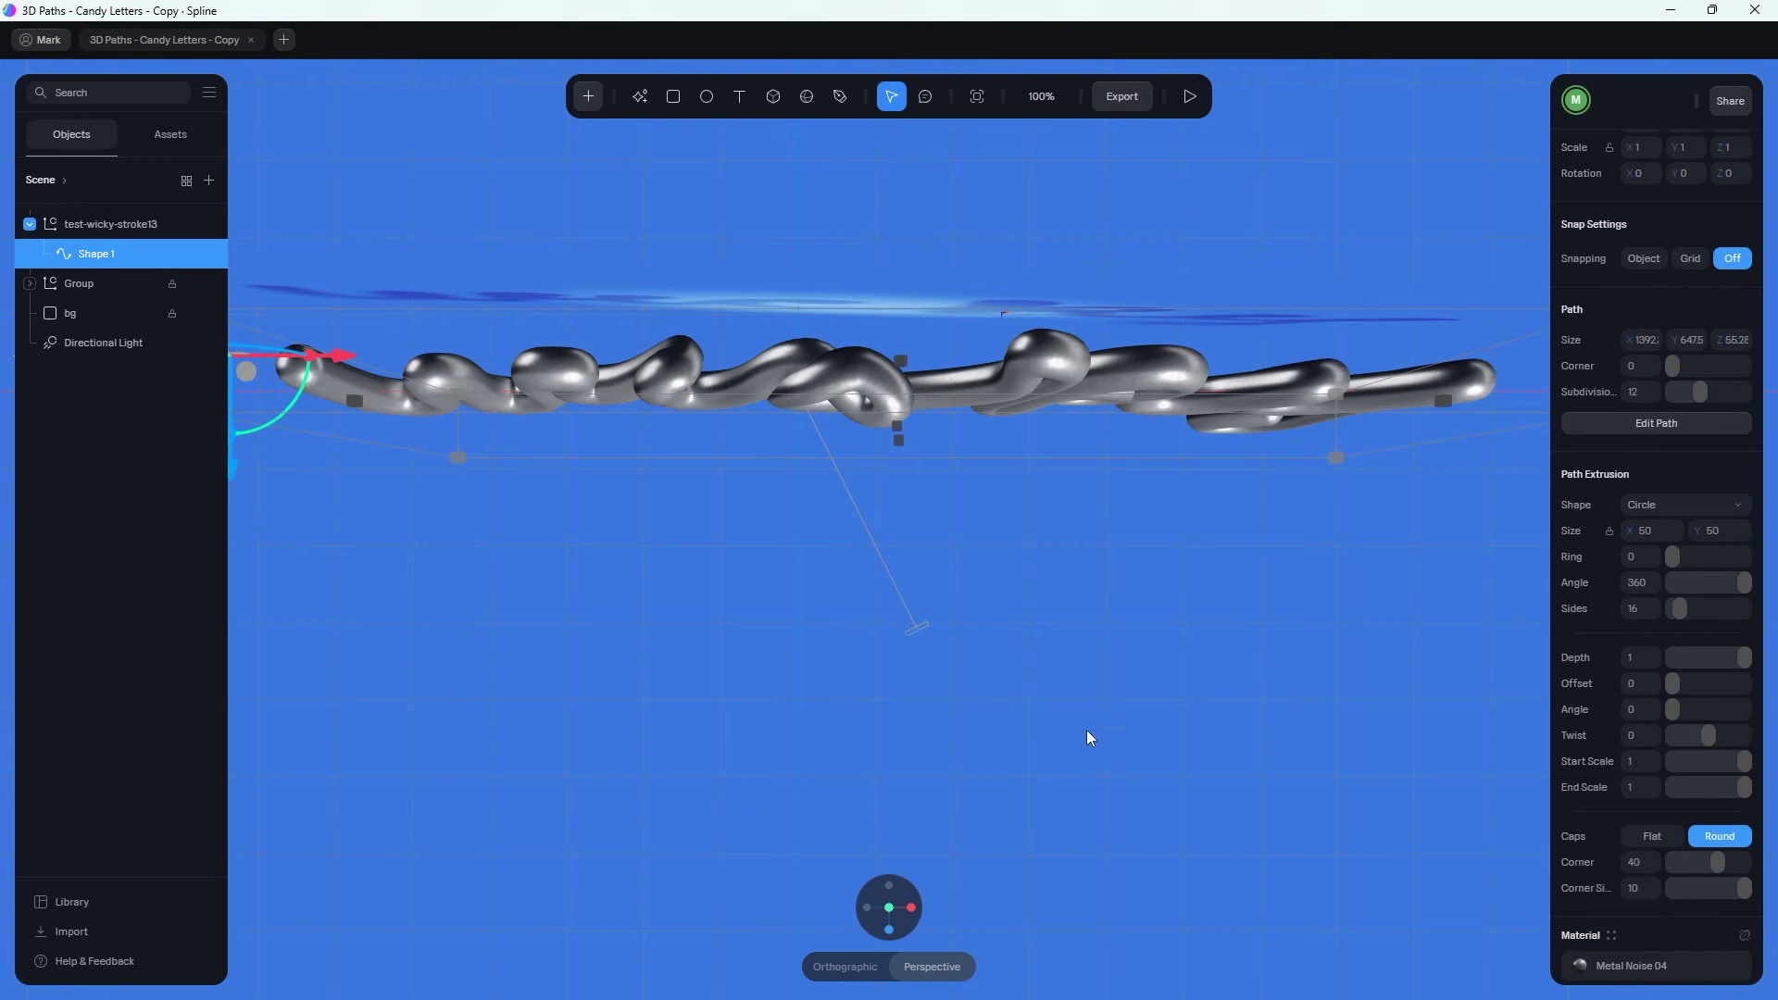
{"action": "right_click_drag", "start_coordinate": [1086, 732], "coordinate": [585, 489]}
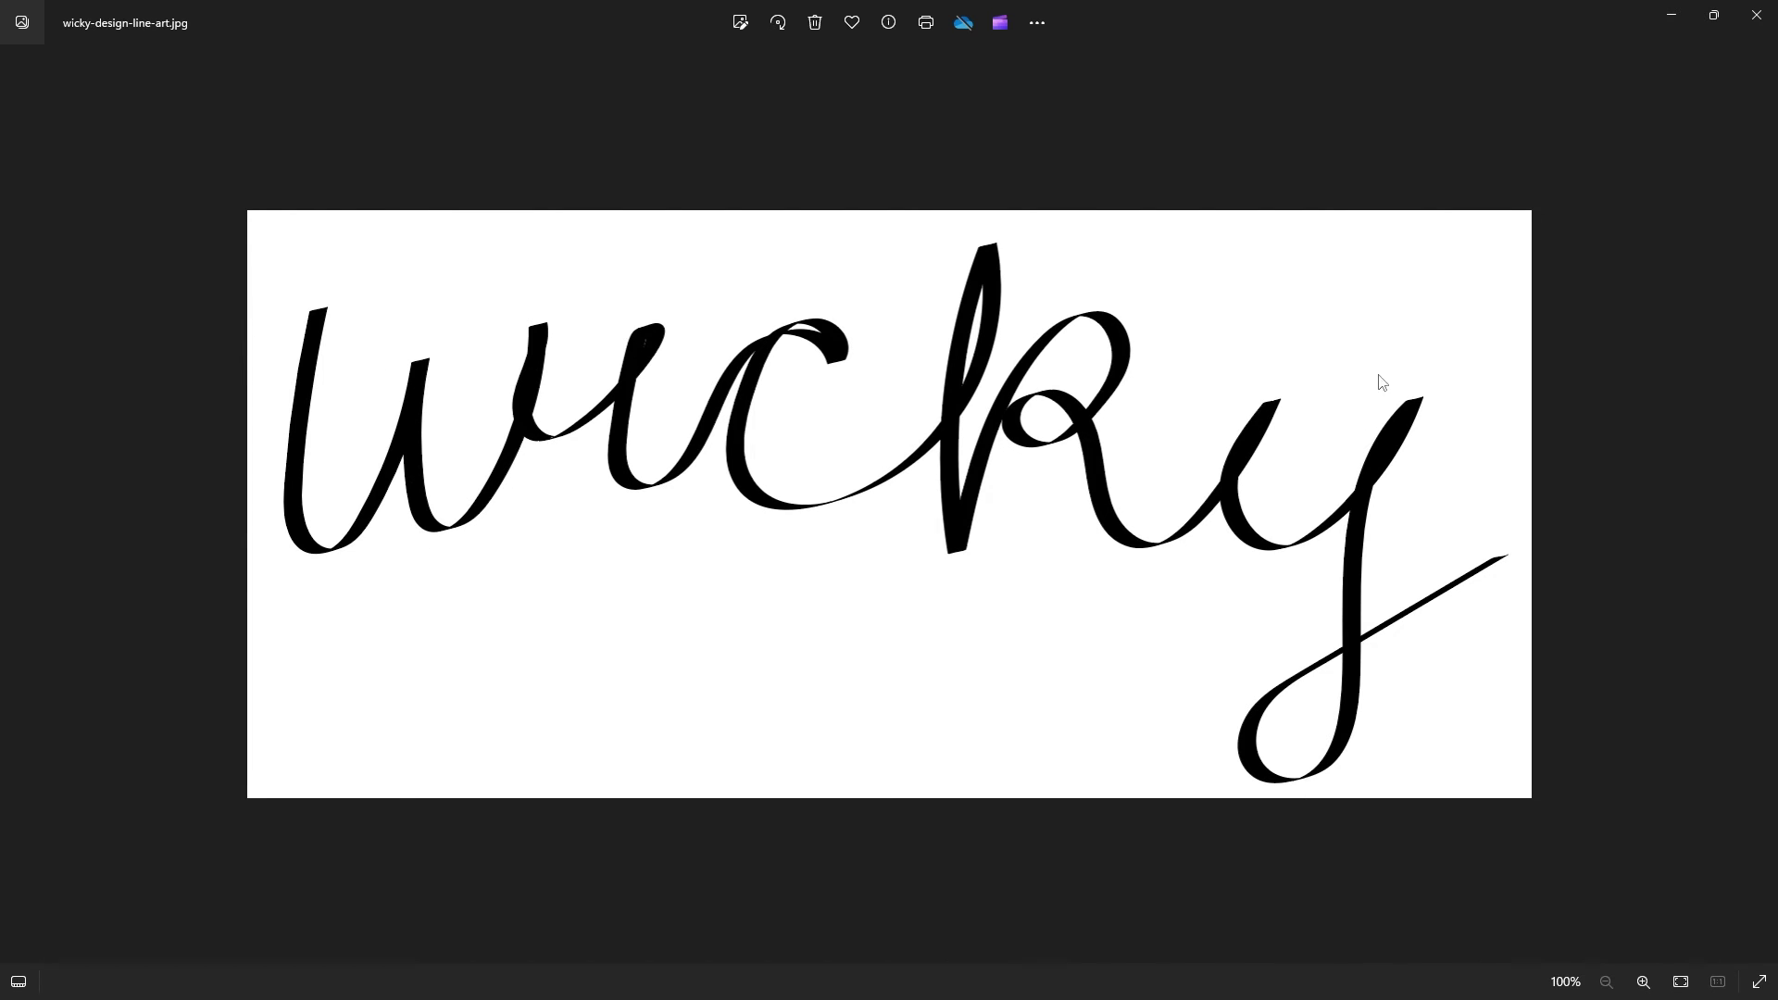
Minimize the reference picture and import the wicky-design-line-art image into the Spline scene.
{"action": "left_click", "coordinate": [1667, 20]}
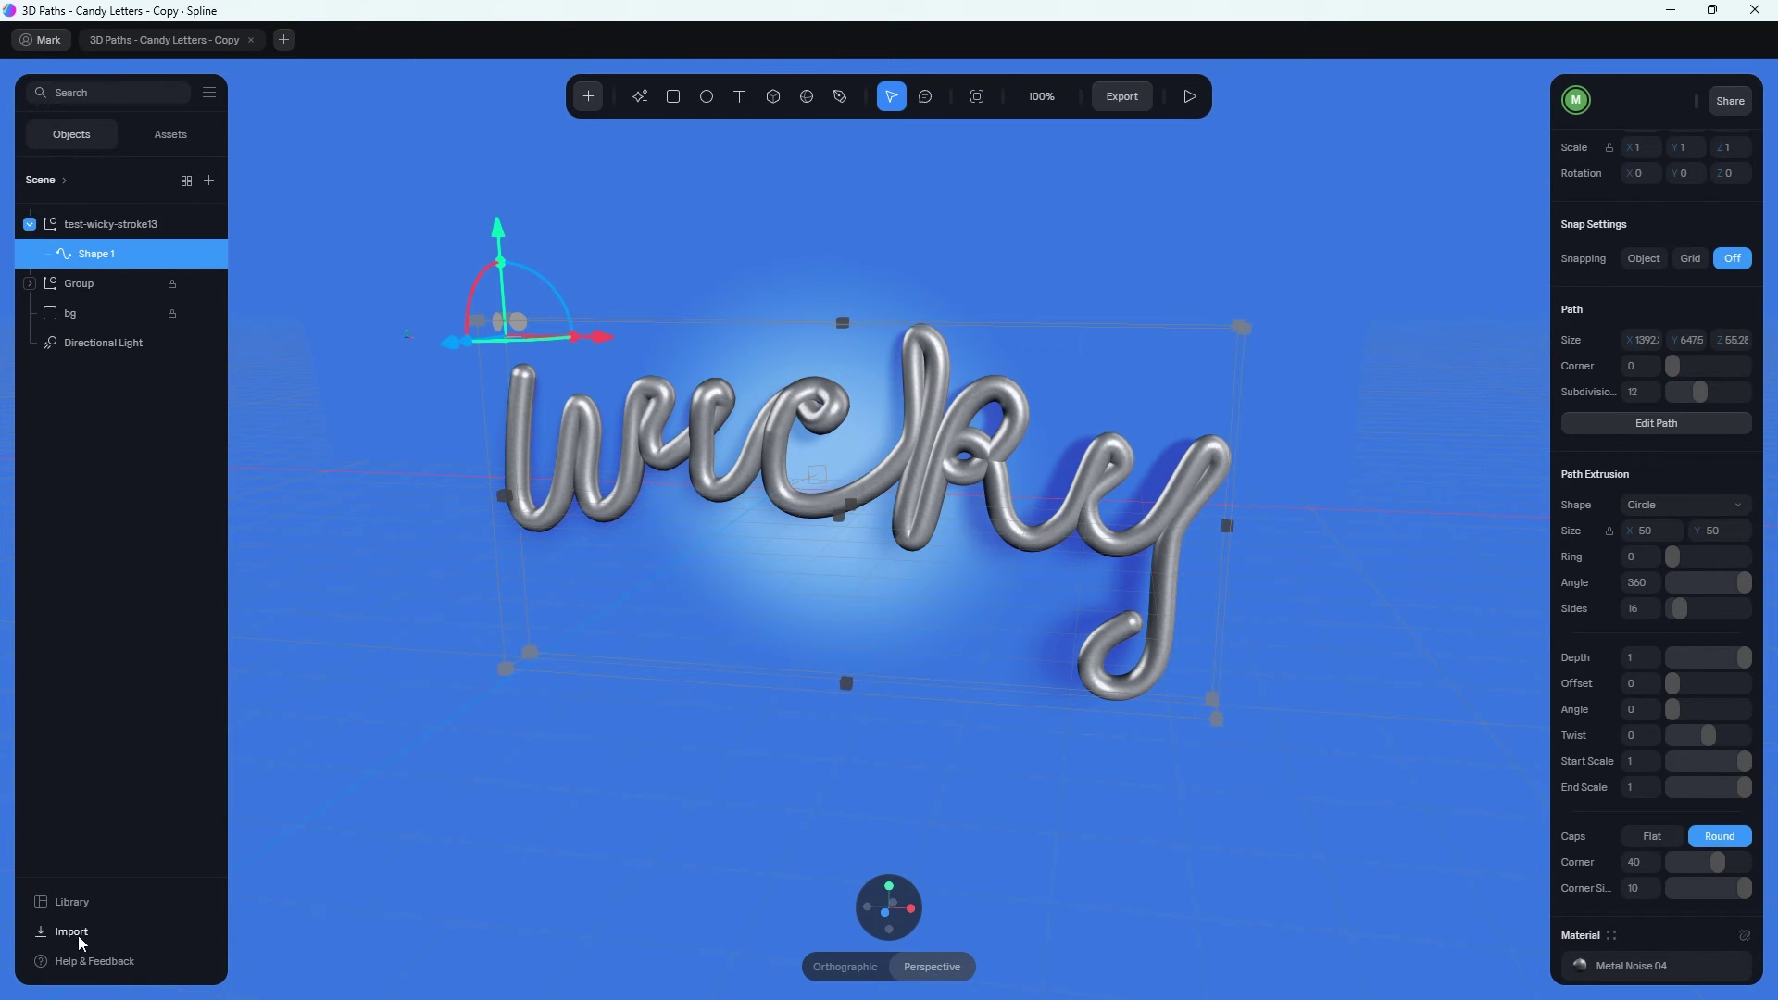
{"action": "left_click", "coordinate": [78, 935]}
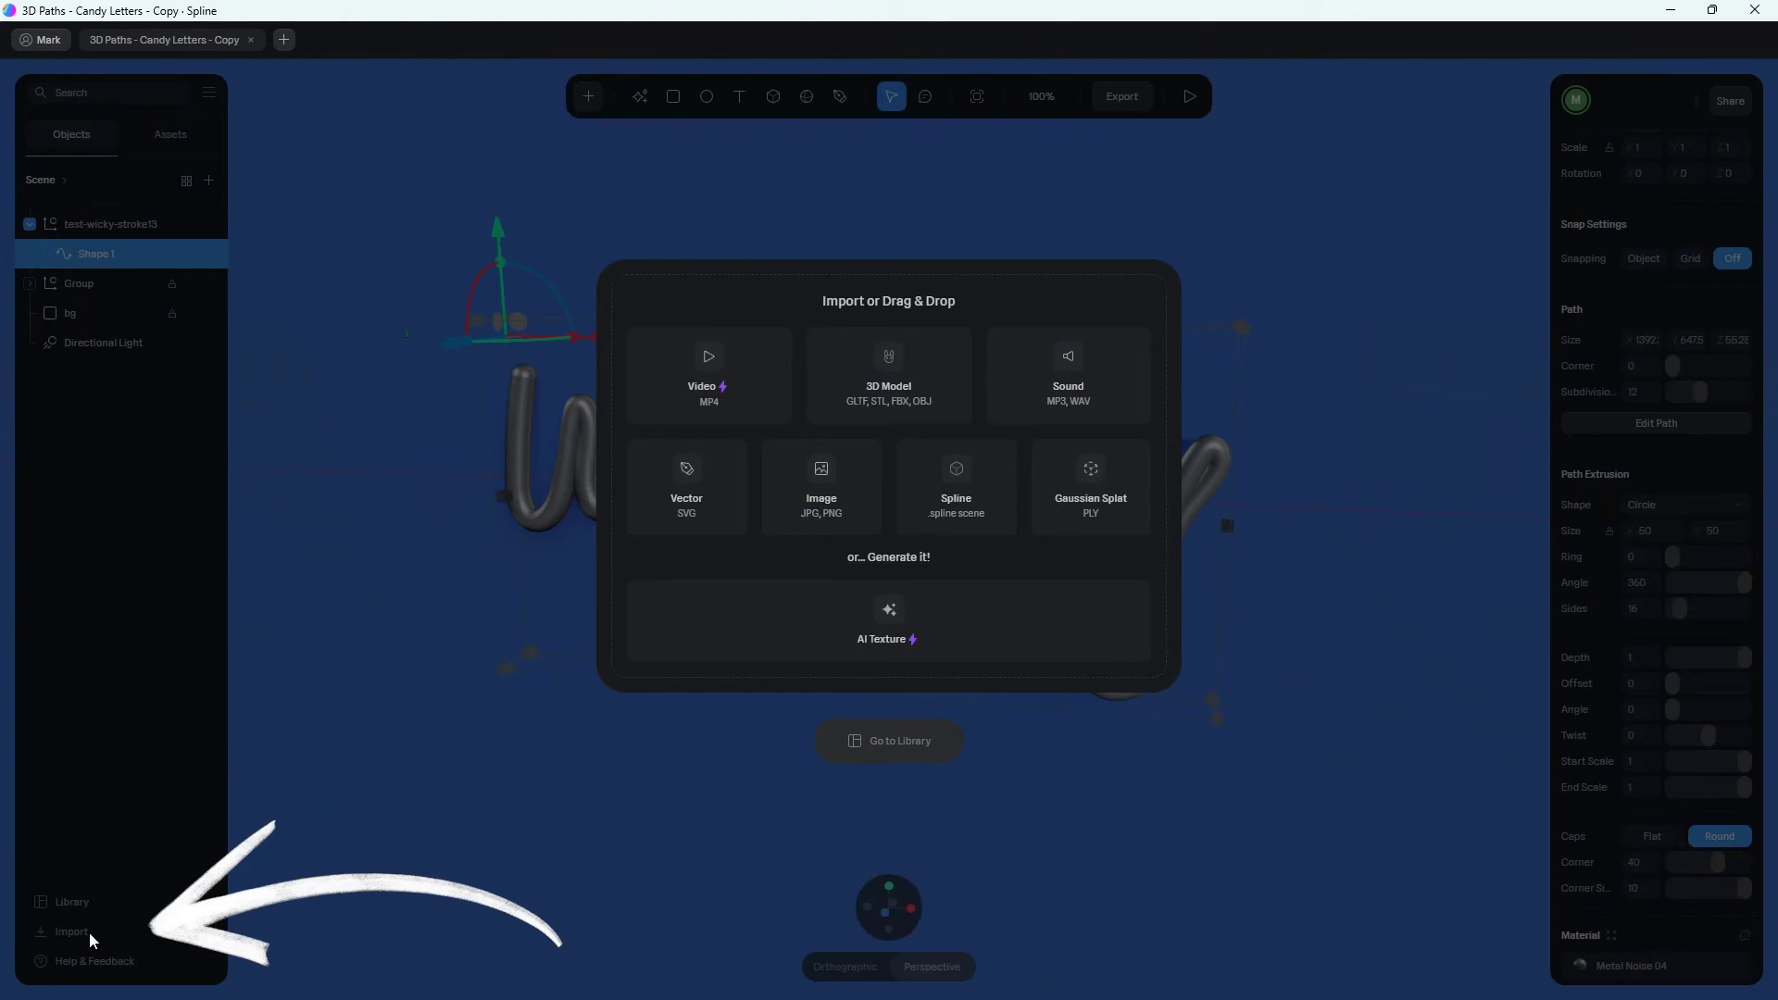
{"action": "left_click", "coordinate": [821, 482]}
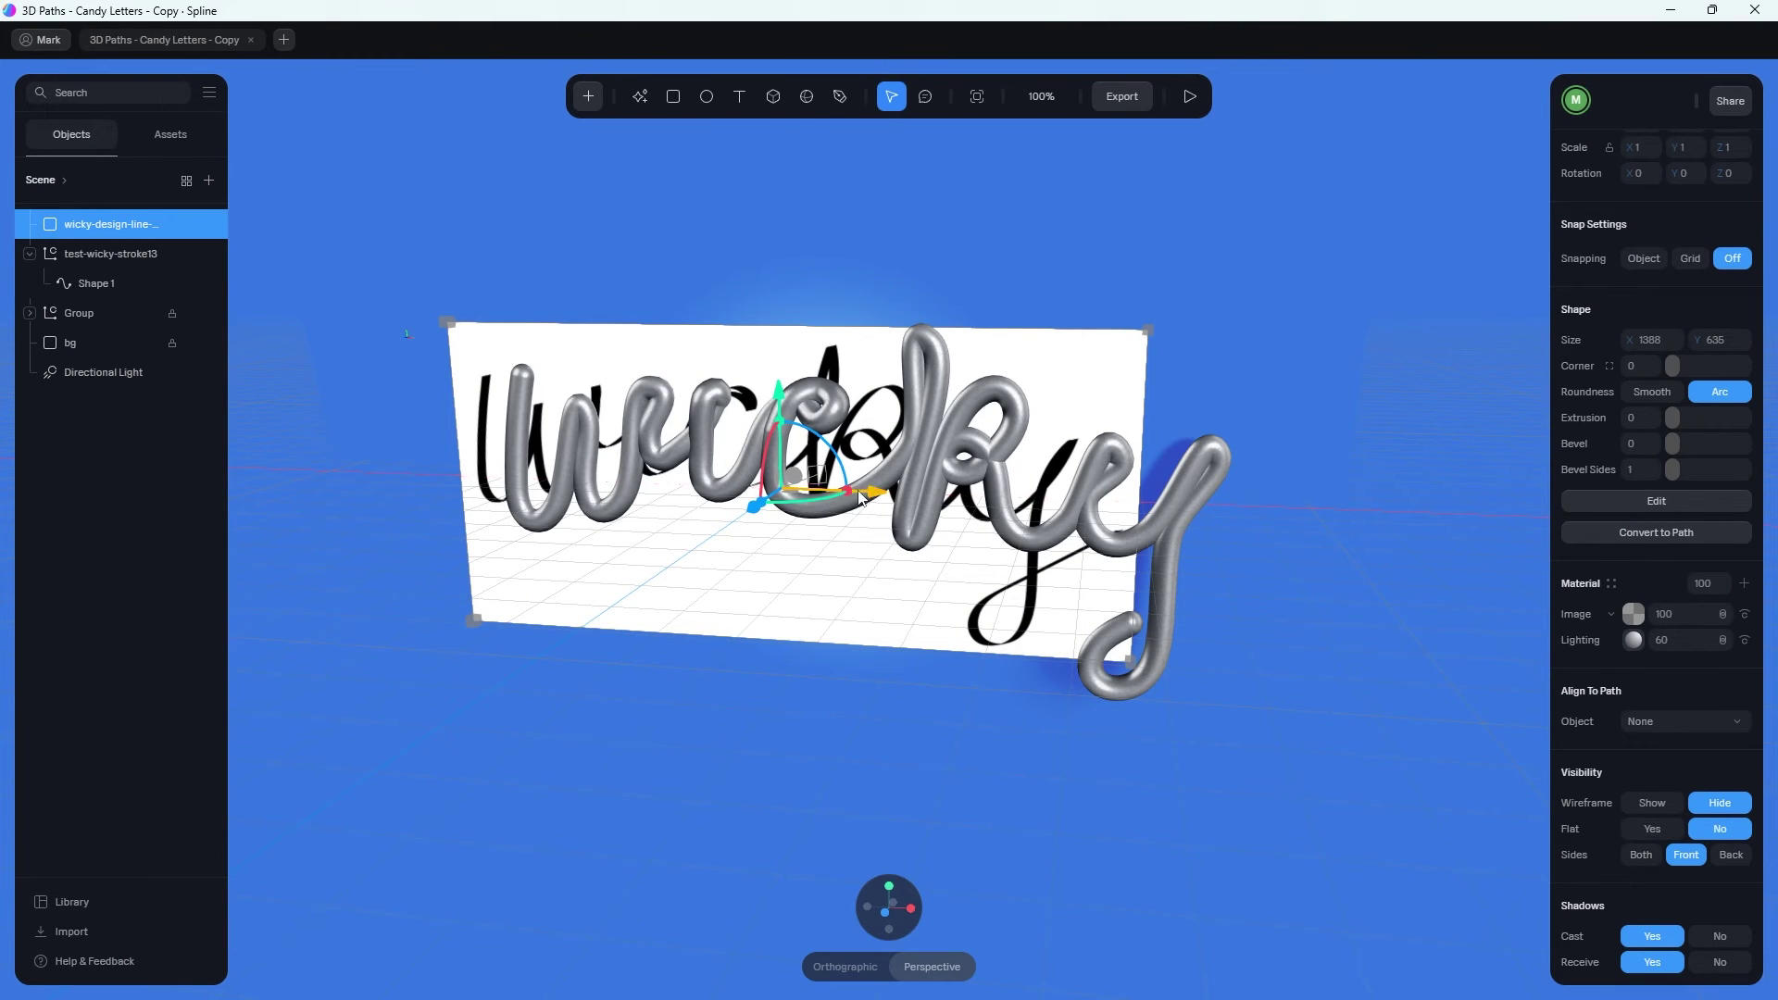
Move the imported line-art image along the X axis until it is clear of the tube lettering, and view it from the front.
{"action": "left_click_drag", "start_coordinate": [867, 498], "coordinate": [1227, 493]}
{"action": "right_click_drag", "start_coordinate": [1174, 743], "coordinate": [517, 687]}
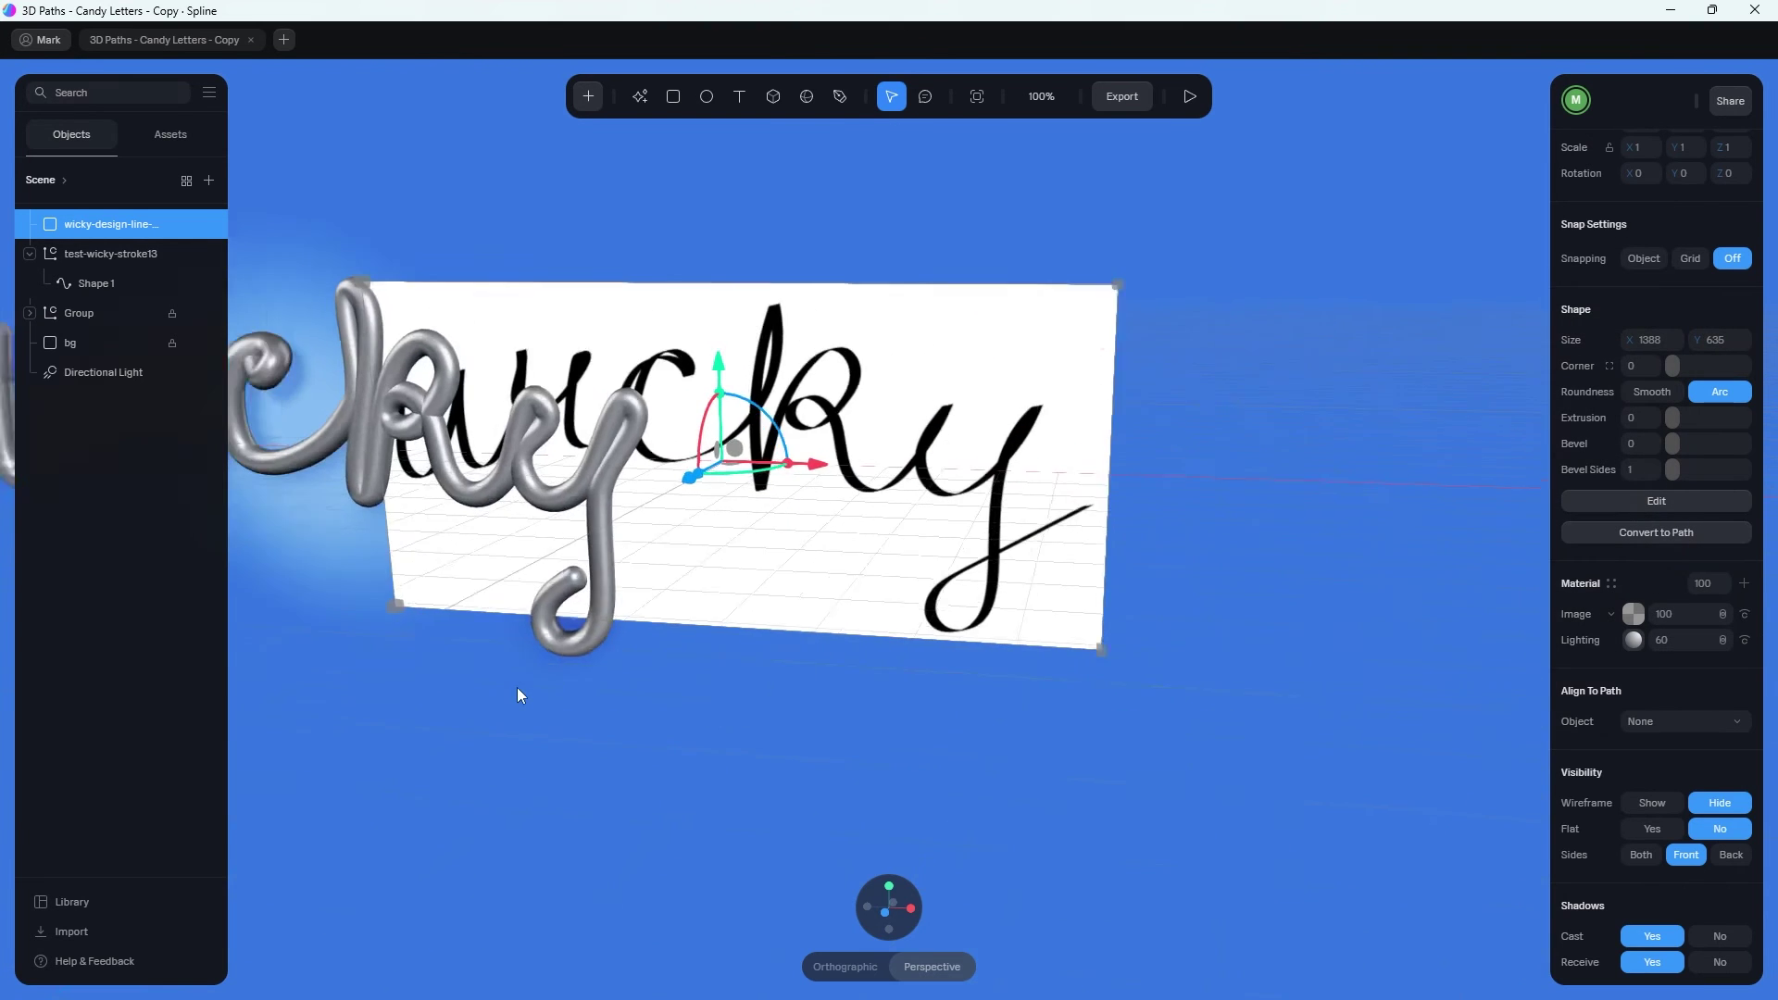
{"action": "scroll", "coordinate": [804, 525], "scroll_direction": "down", "scroll_amount": 3}
{"action": "left_click_drag", "start_coordinate": [863, 483], "coordinate": [1278, 494]}
{"action": "left_click", "coordinate": [887, 909]}
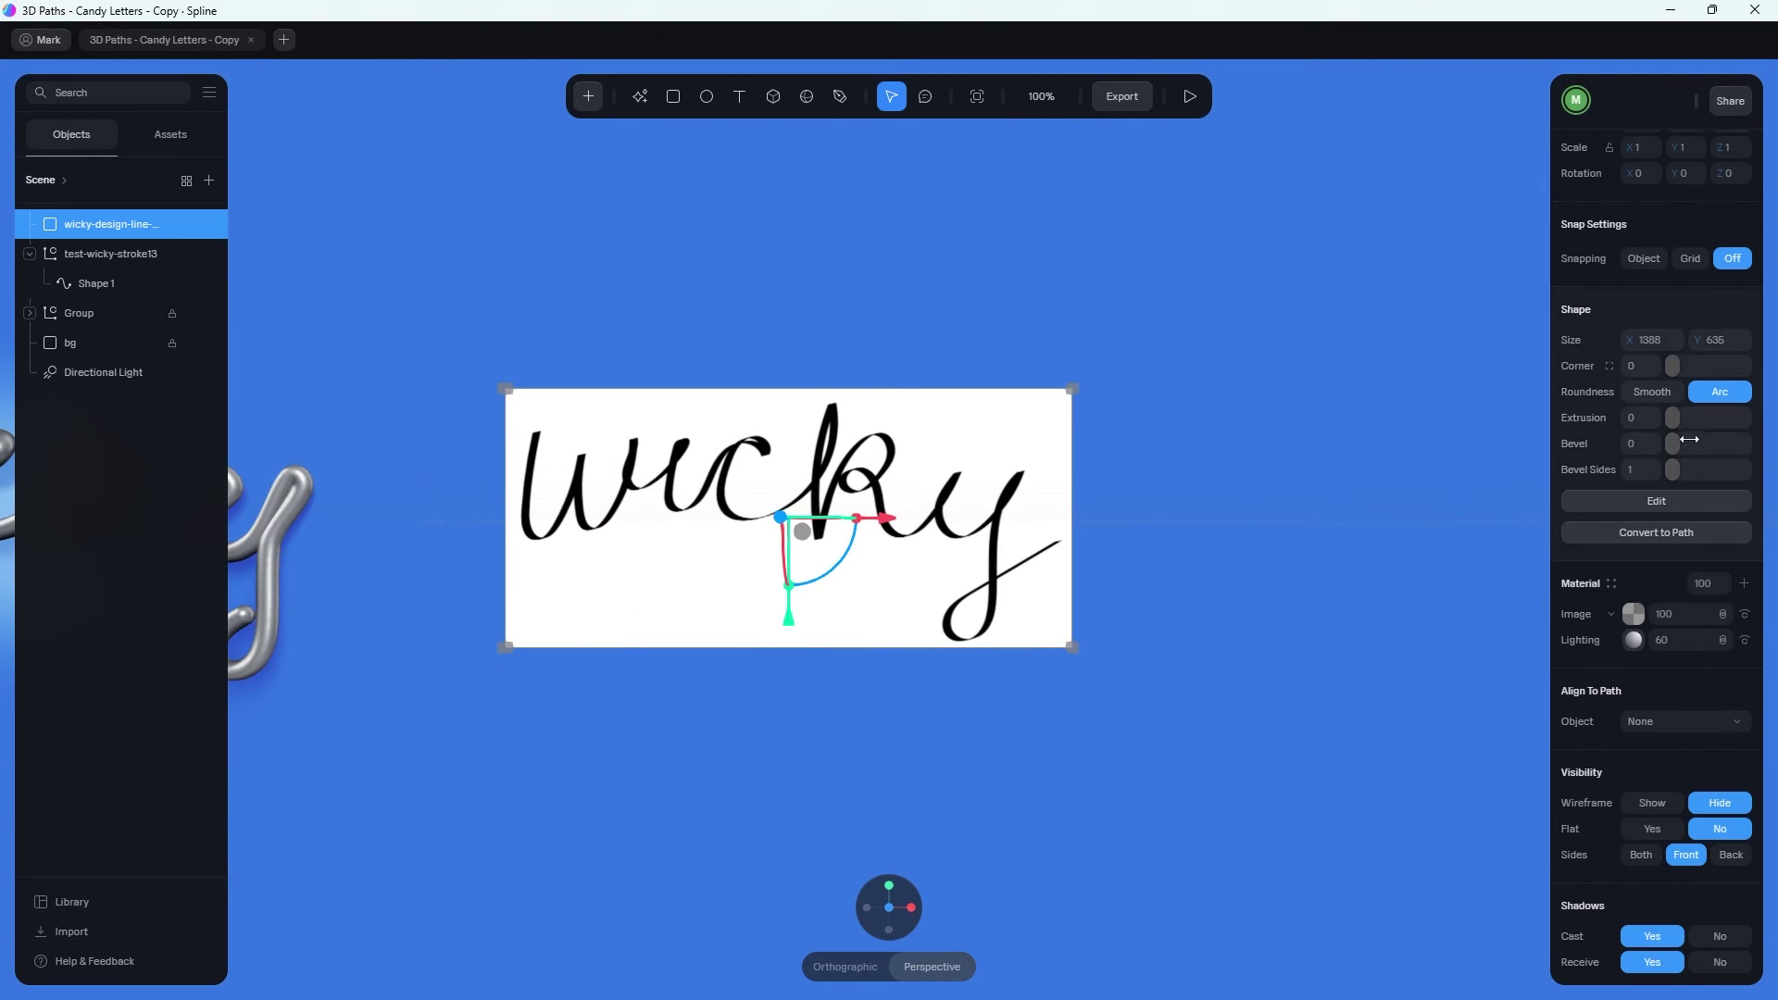
{"action": "scroll", "coordinate": [1694, 526], "scroll_direction": "up", "scroll_amount": 2}
{"action": "left_click_drag", "start_coordinate": [1667, 354], "coordinate": [1675, 315]}
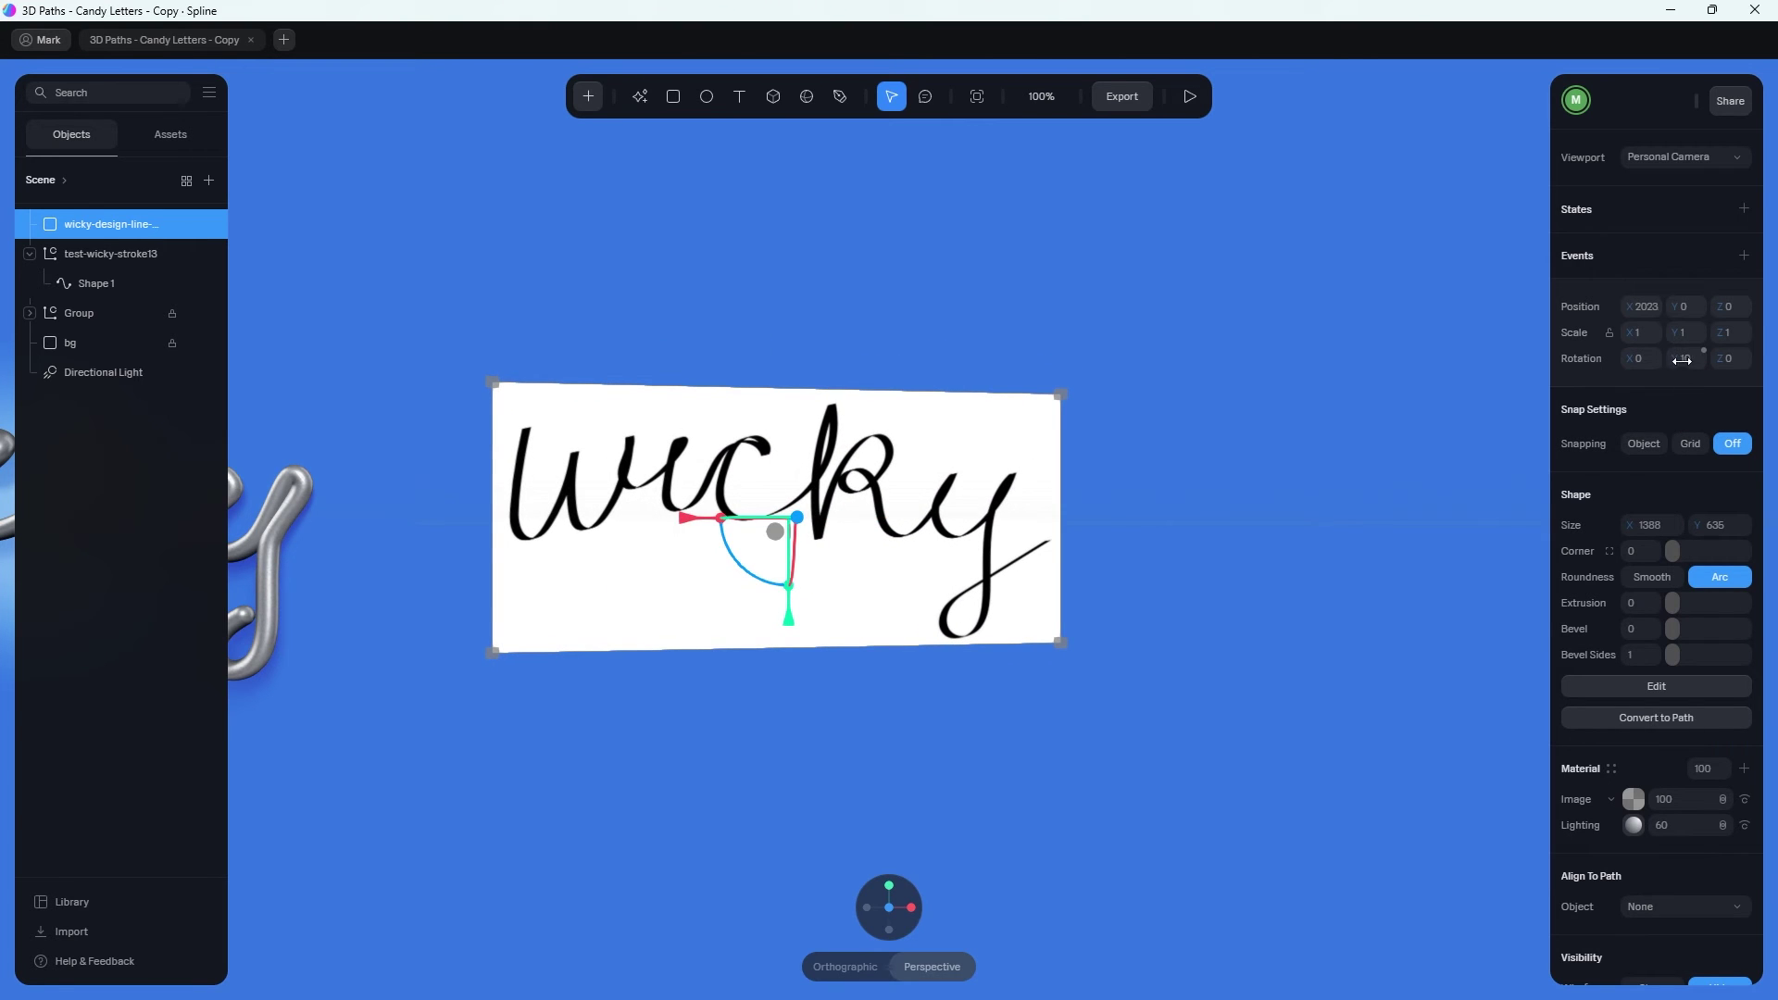
{"action": "left_click", "coordinate": [1685, 359]}
{"action": "type", "text": "0"}
{"action": "key", "text": "Return"}
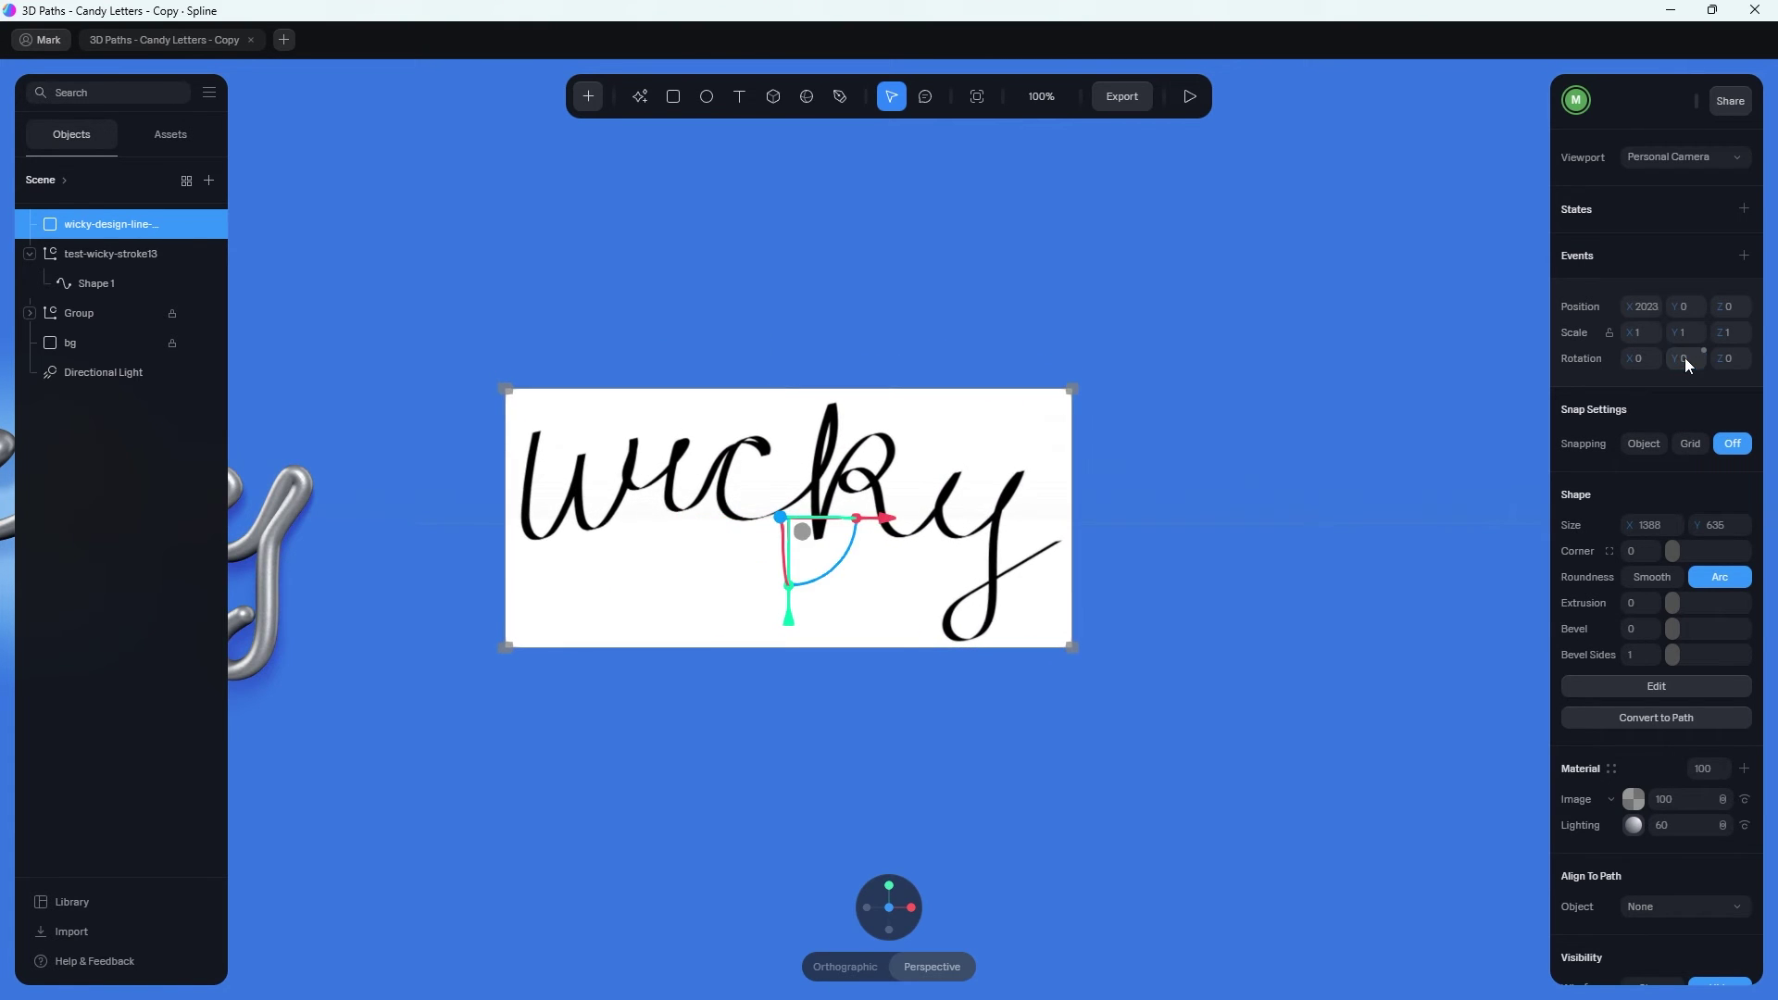
Draw a path down the w's first stroke on the line-art image with a curved bottom point, and set its circular extrusion size to 24.
{"action": "scroll", "coordinate": [635, 580], "scroll_direction": "up", "scroll_amount": 2}
{"action": "middle_click_drag", "start_coordinate": [635, 579], "coordinate": [701, 556]}
{"action": "scroll", "coordinate": [701, 555], "scroll_direction": "up", "scroll_amount": 3}
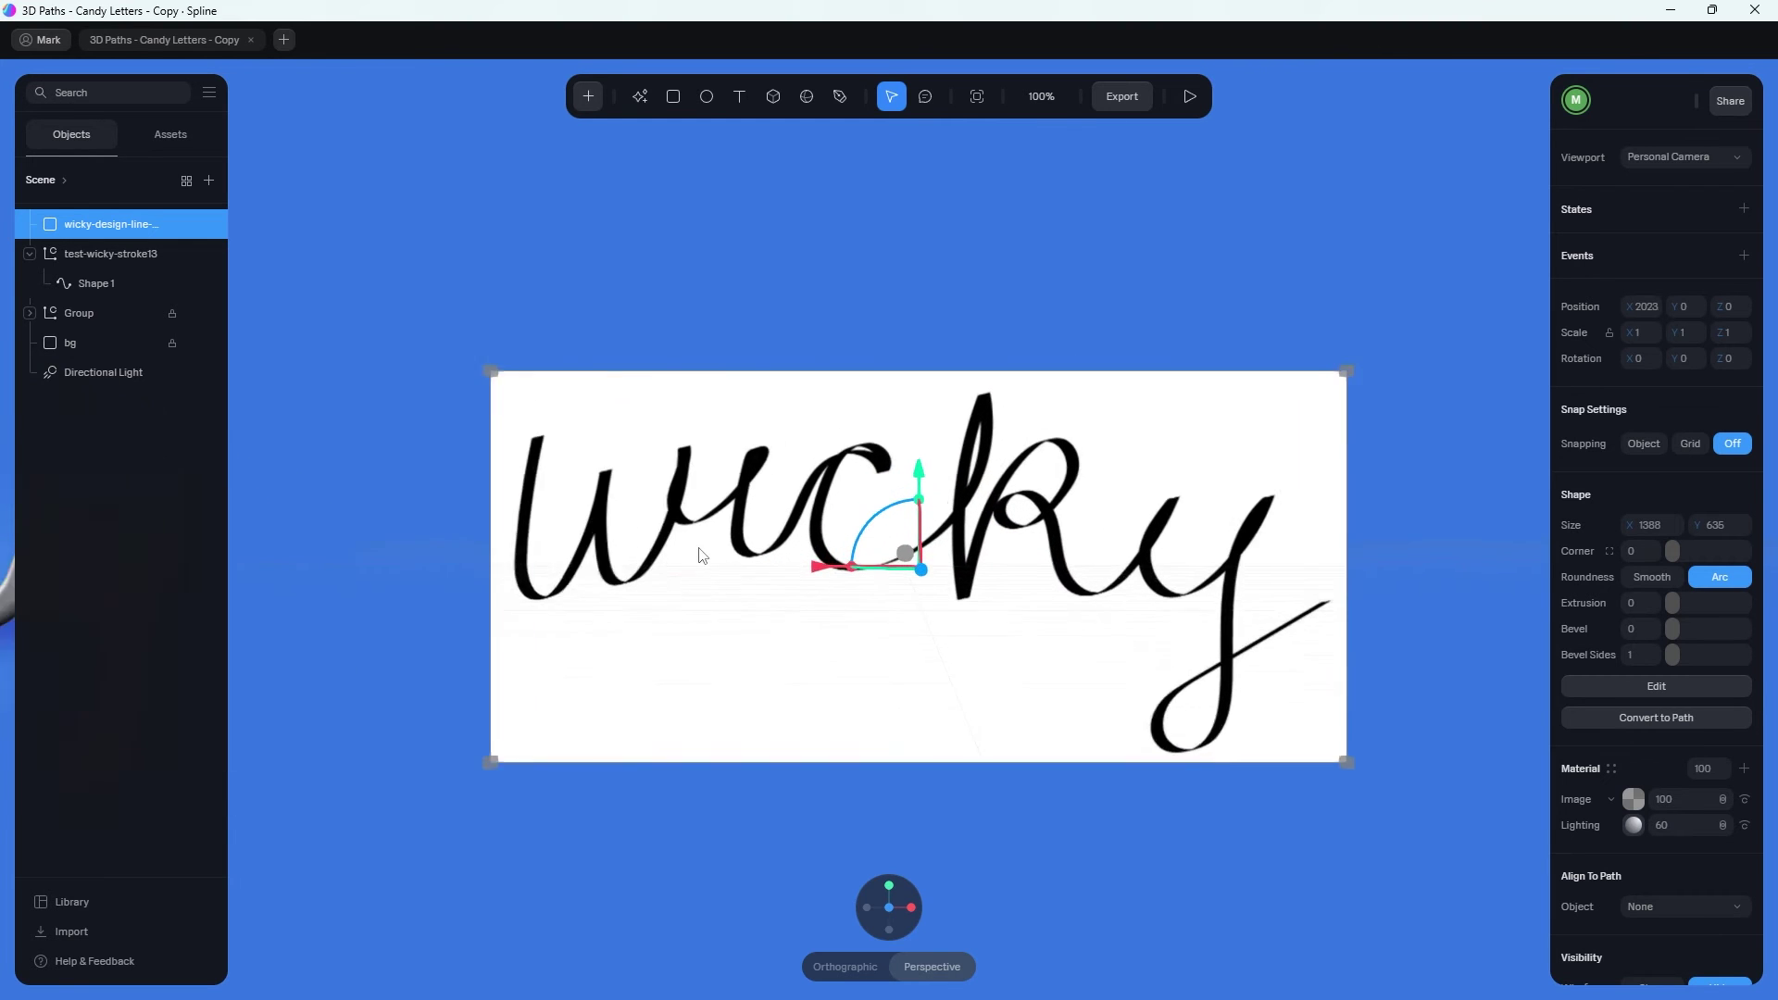
{"action": "scroll", "coordinate": [701, 555], "scroll_direction": "up", "scroll_amount": 3}
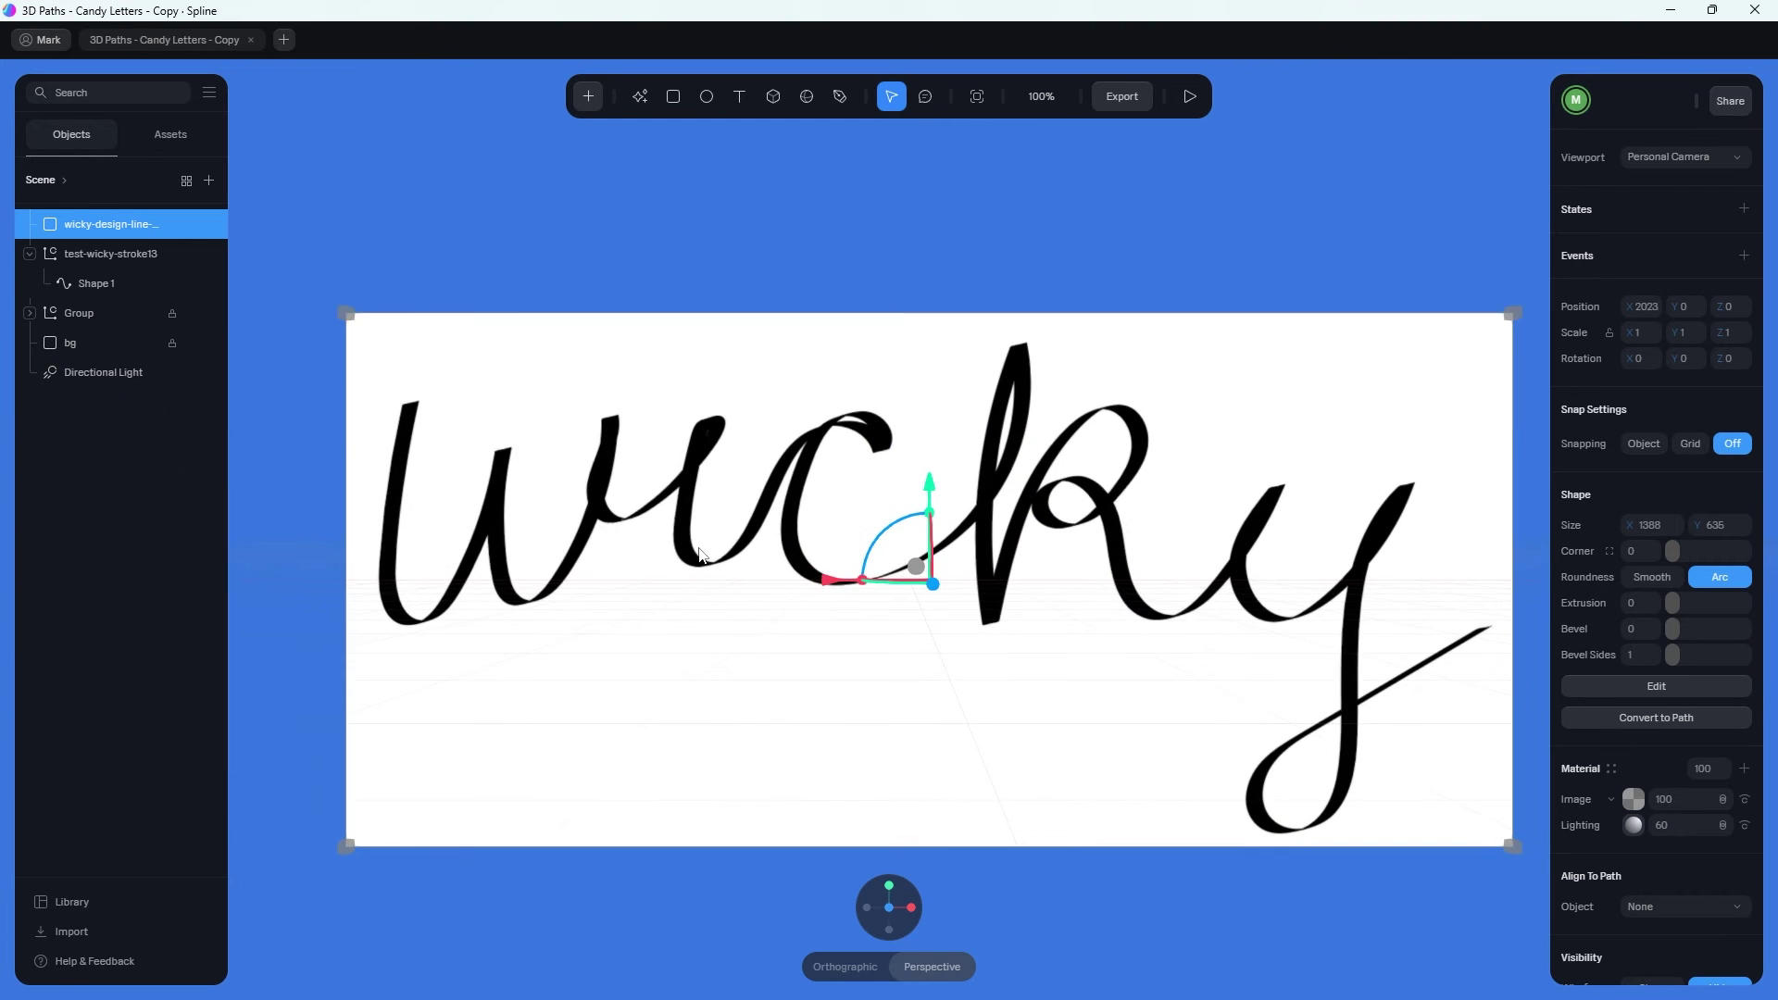
{"action": "left_click", "coordinate": [590, 98]}
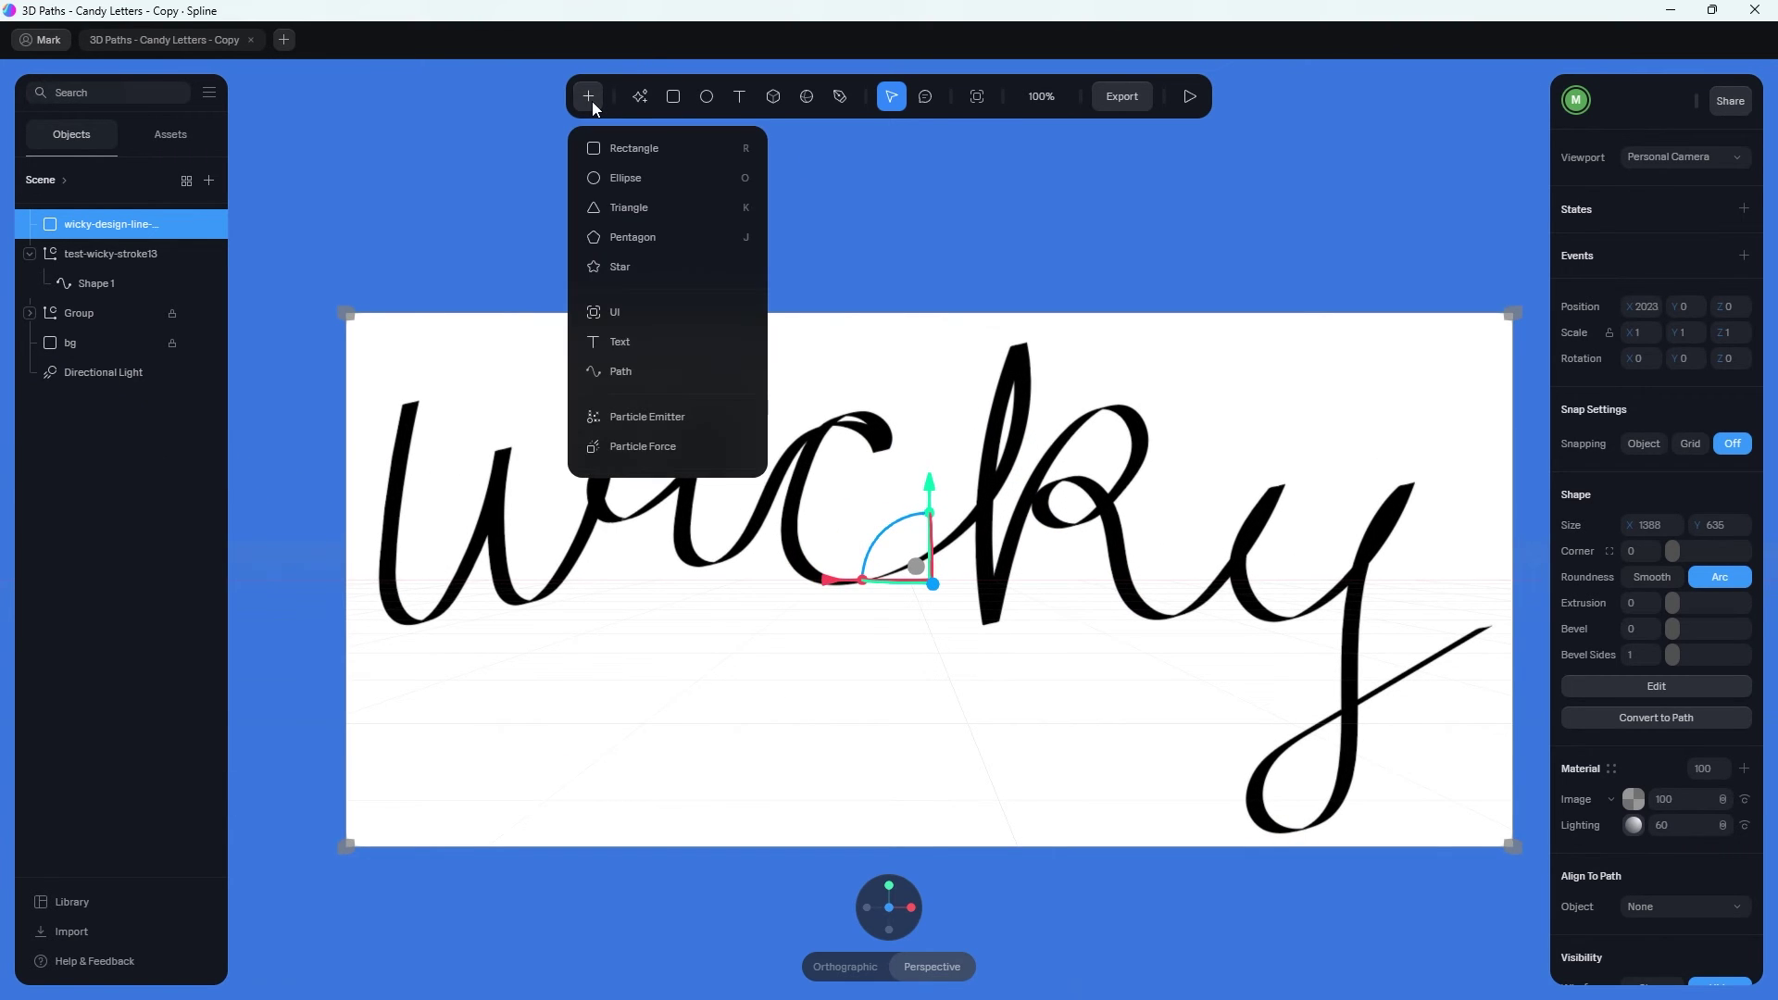
{"action": "left_click", "coordinate": [622, 372]}
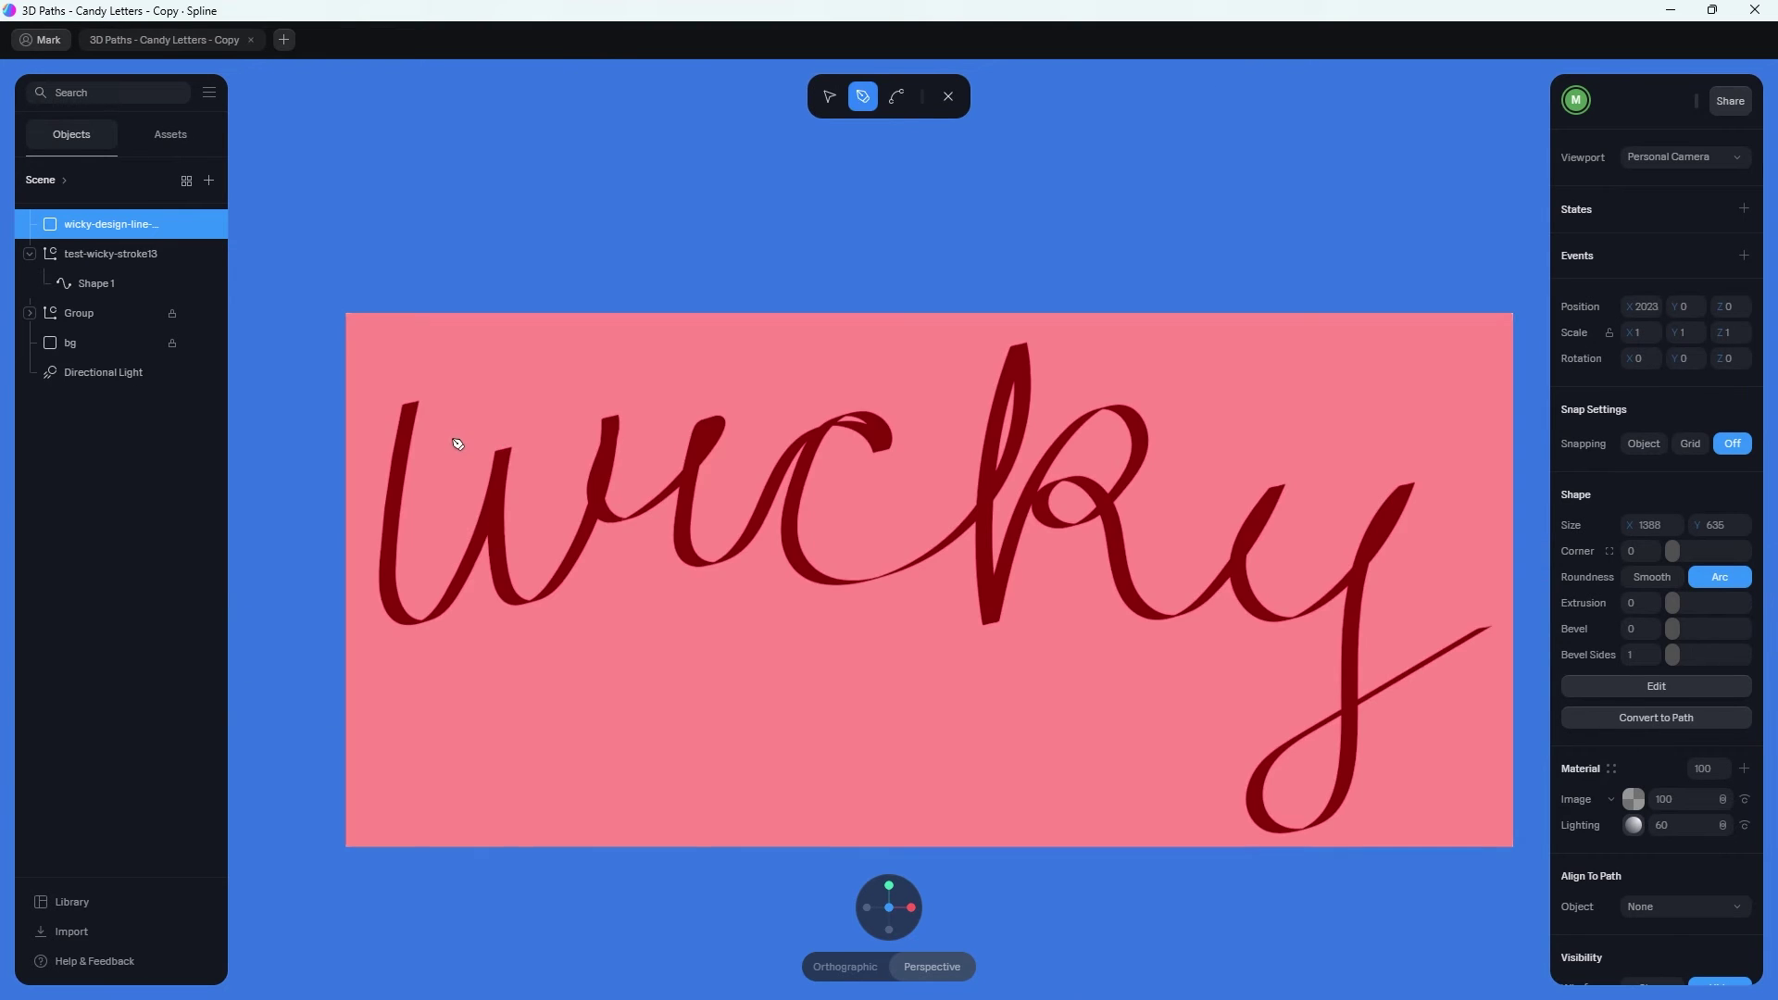
{"action": "left_click", "coordinate": [408, 399]}
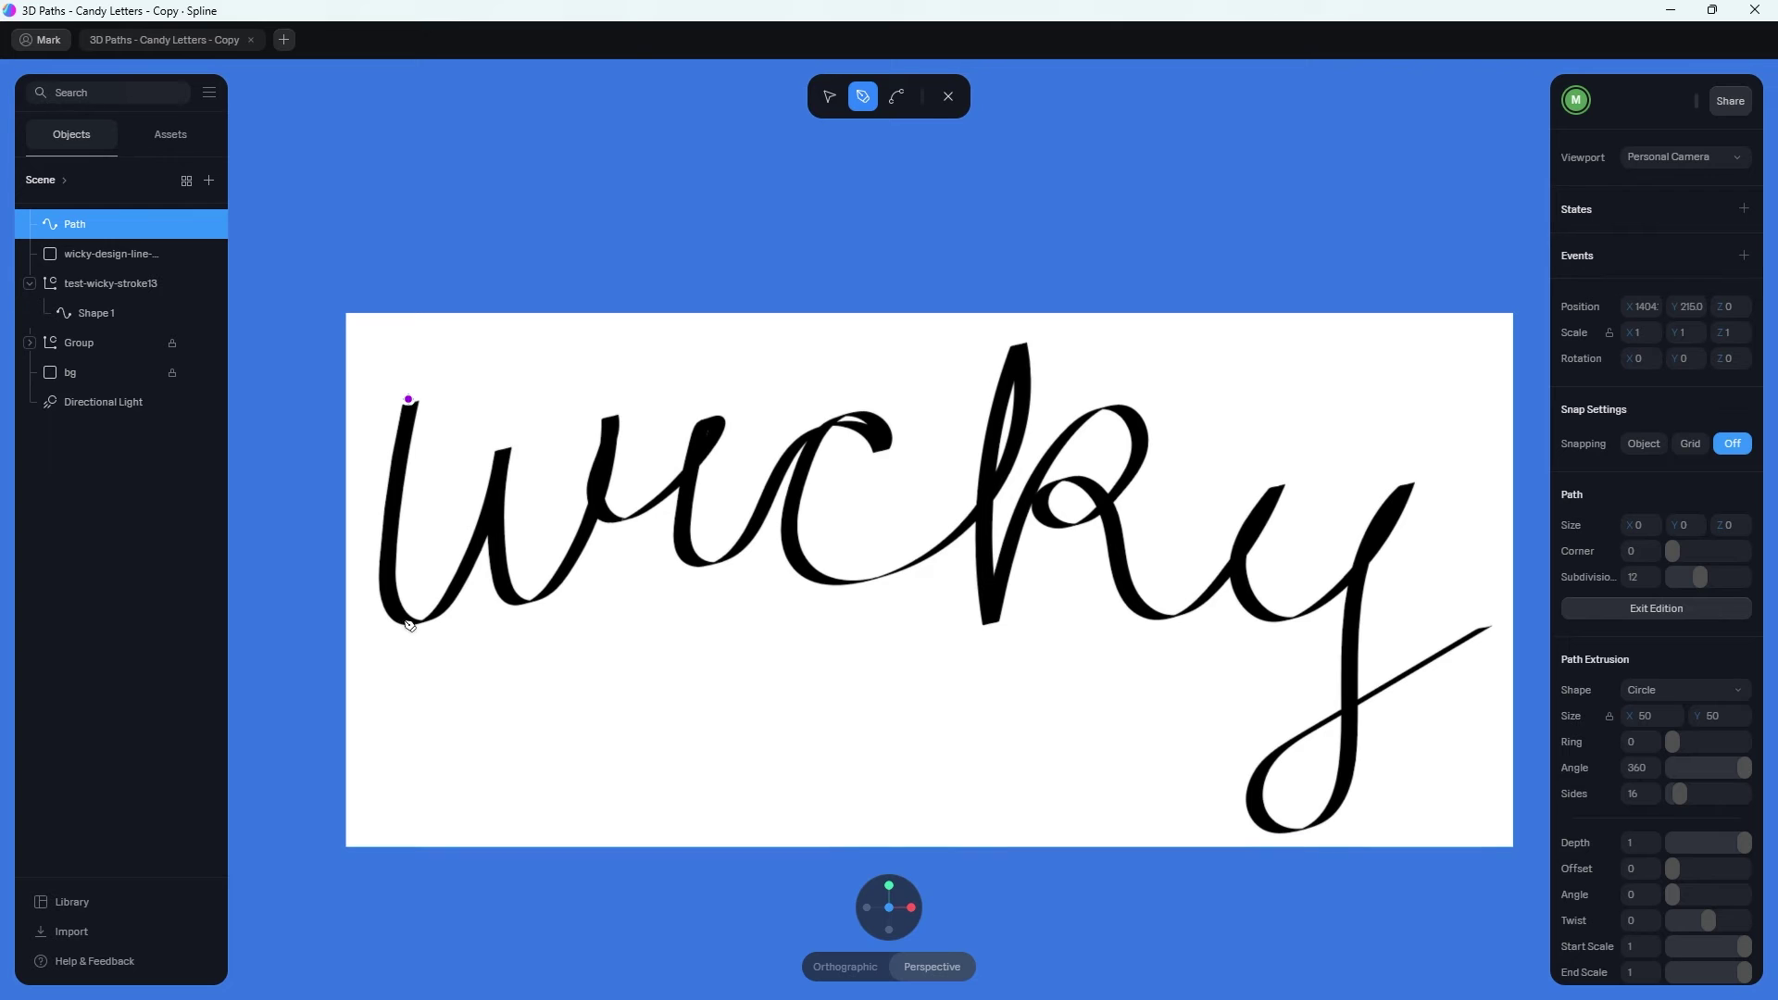
{"action": "left_click_drag", "start_coordinate": [403, 633], "coordinate": [478, 636]}
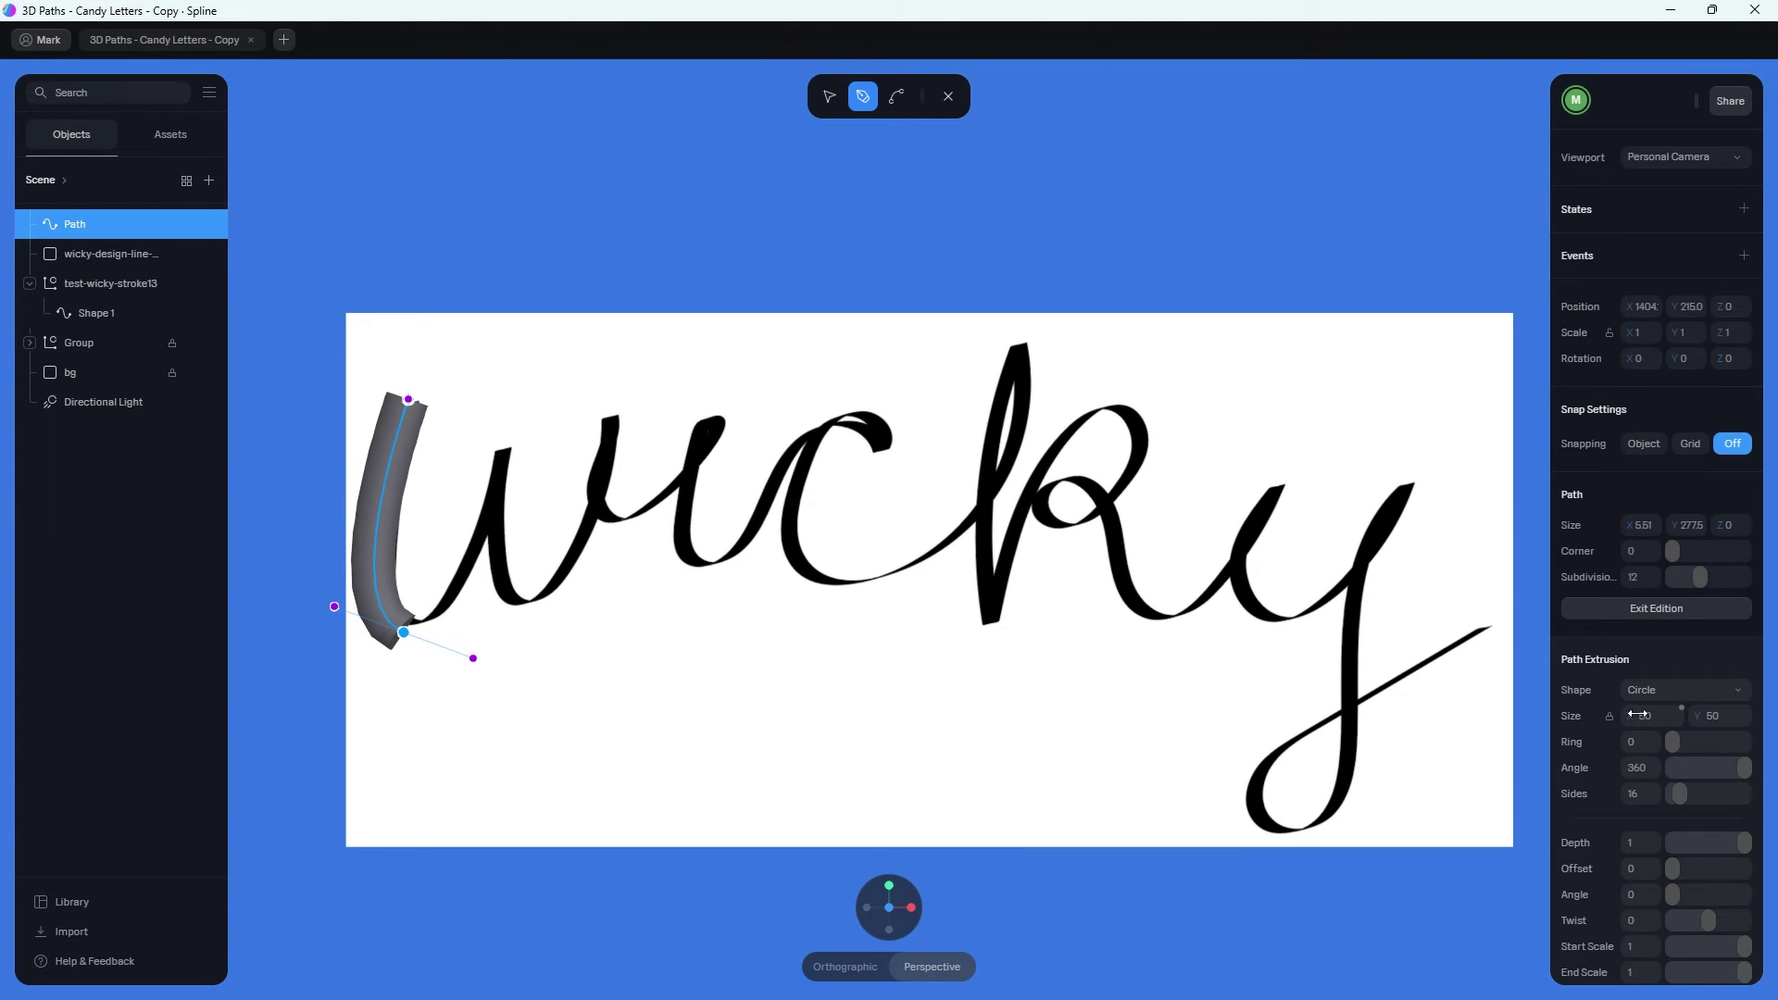
{"action": "left_click_drag", "start_coordinate": [1637, 675], "coordinate": [1612, 675]}
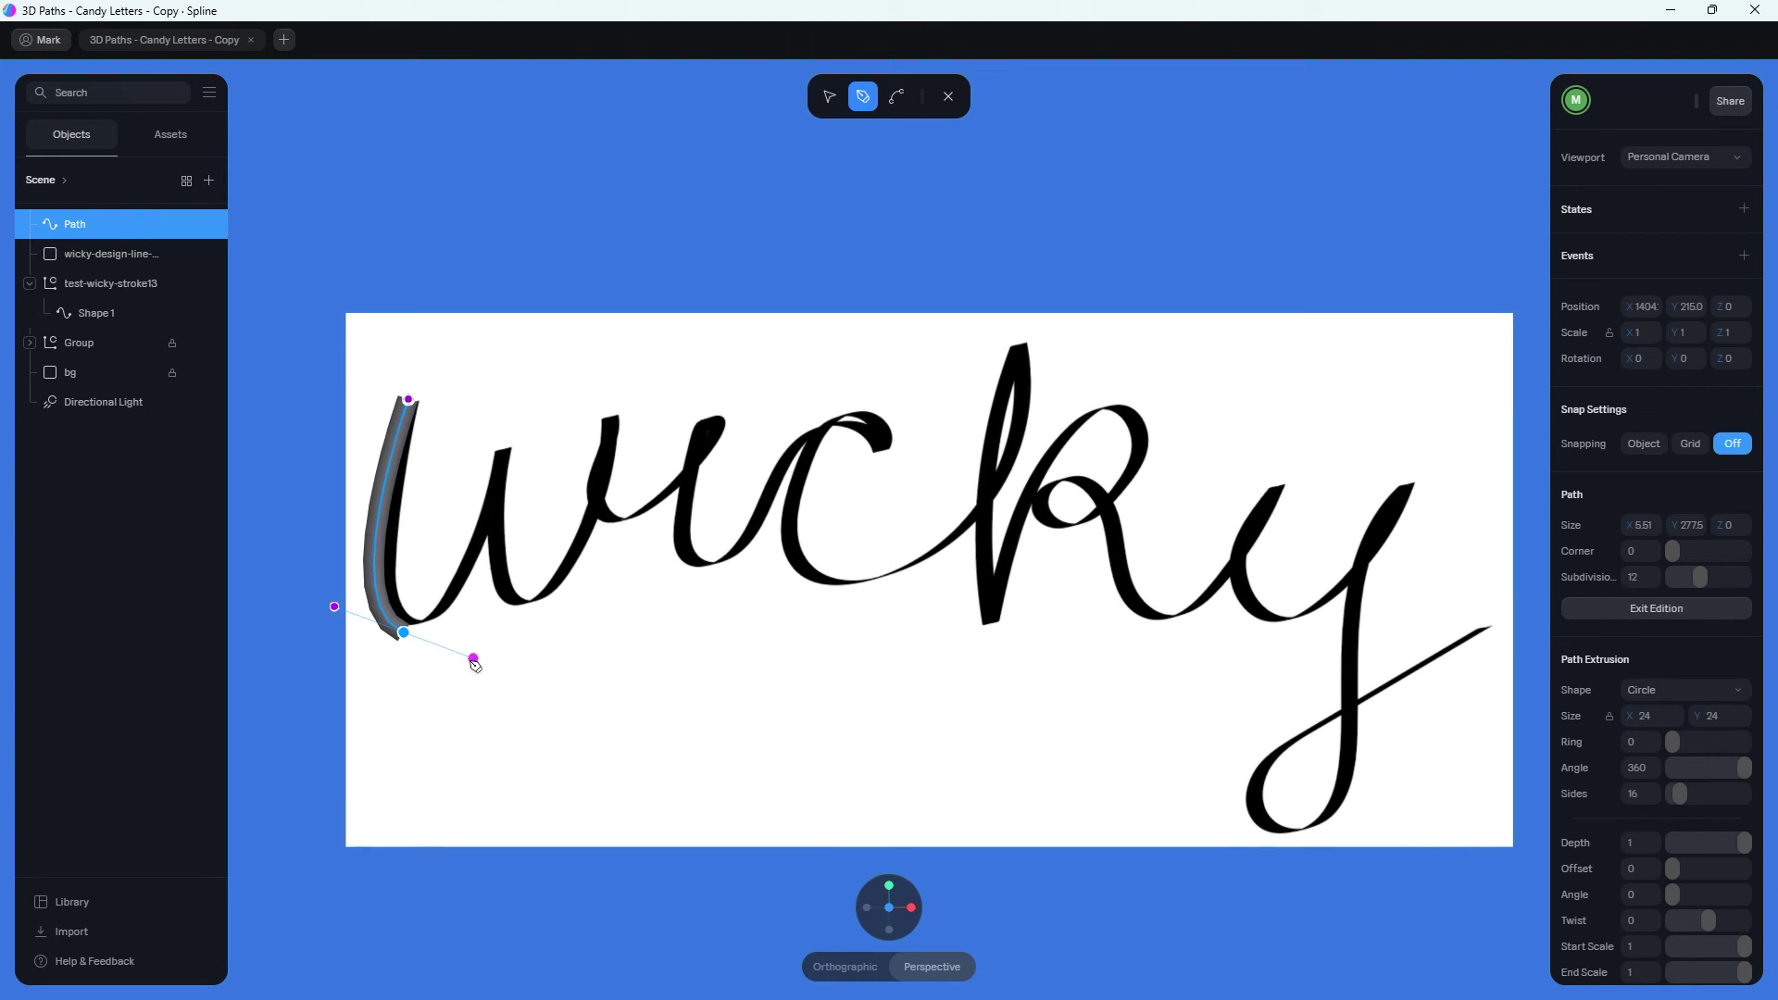
Reposition the path's curved end point onto the base of the w's first stroke so that its tangent lies nearly horizontal.
{"action": "left_click_drag", "start_coordinate": [470, 673], "coordinate": [502, 579]}
{"action": "key", "text": "ctrl+z"}
{"action": "left_click", "coordinate": [828, 96]}
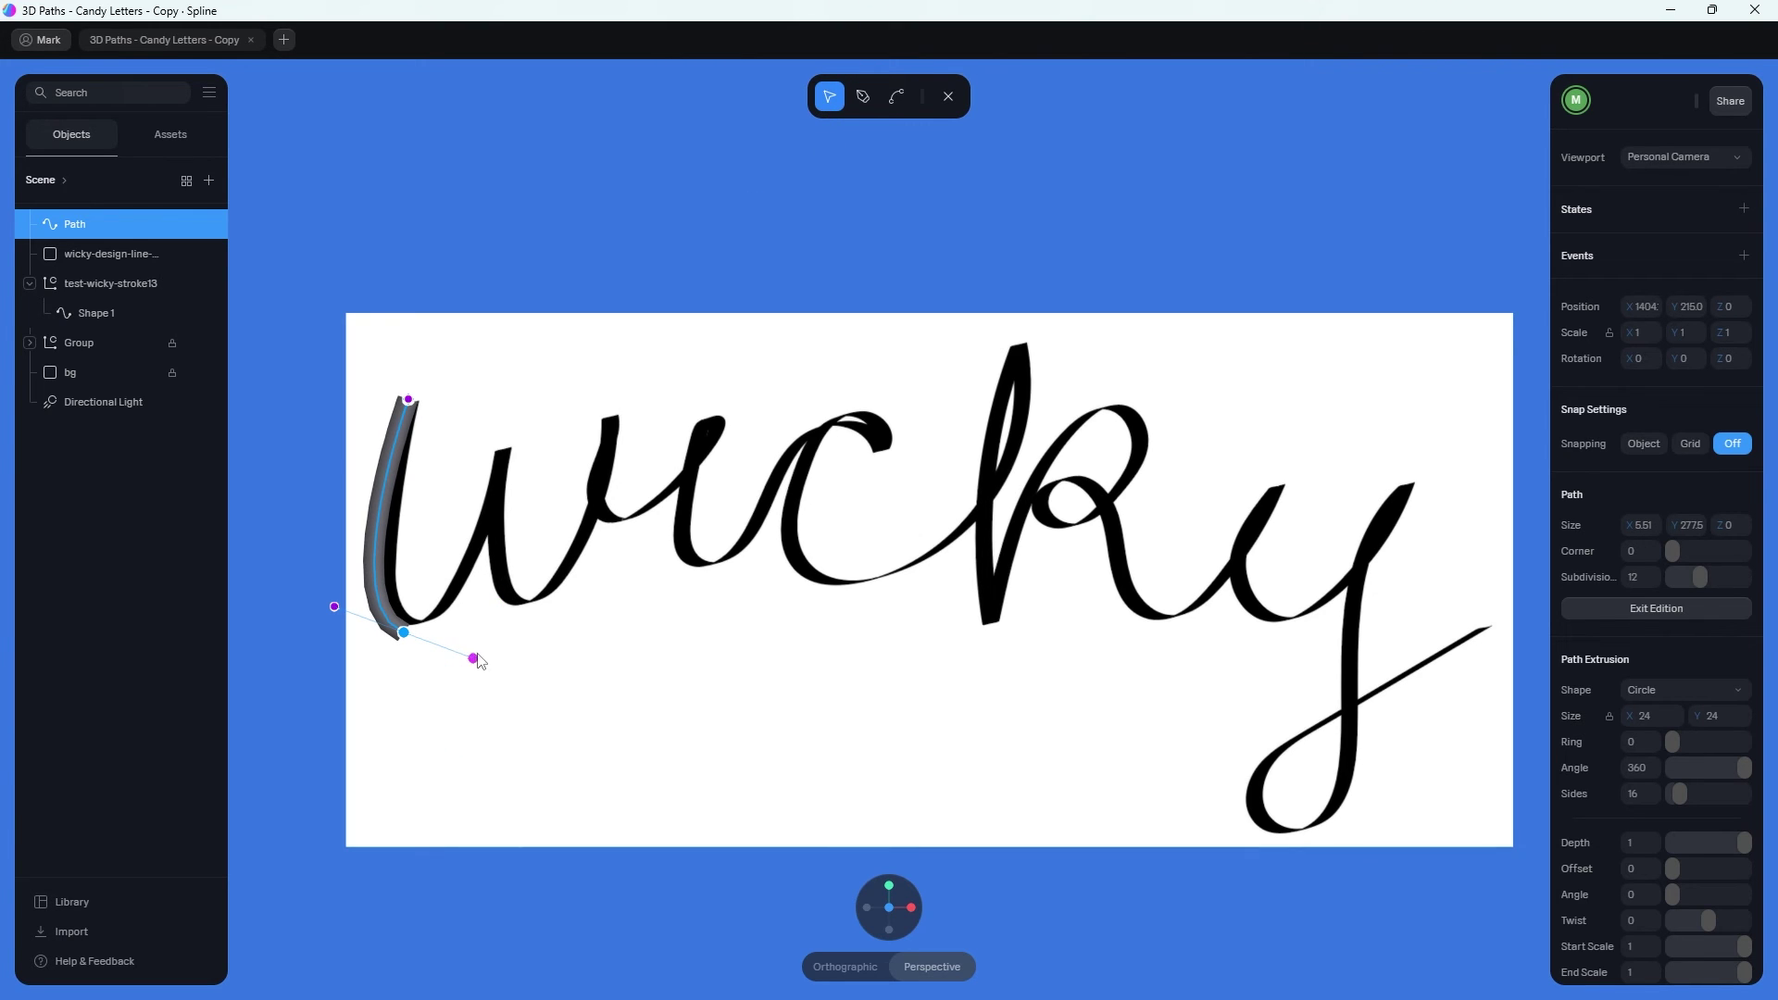
{"action": "mouse_move", "coordinate": [473, 659]}
{"action": "left_mouse_down"}
{"action": "mouse_move", "coordinate": [478, 616]}
{"action": "mouse_move", "coordinate": [759, 578]}
{"action": "mouse_move", "coordinate": [512, 615]}
{"action": "mouse_move", "coordinate": [452, 682]}
{"action": "mouse_move", "coordinate": [492, 611]}
{"action": "mouse_move", "coordinate": [364, 635]}
{"action": "mouse_move", "coordinate": [421, 604]}
{"action": "left_mouse_up"}
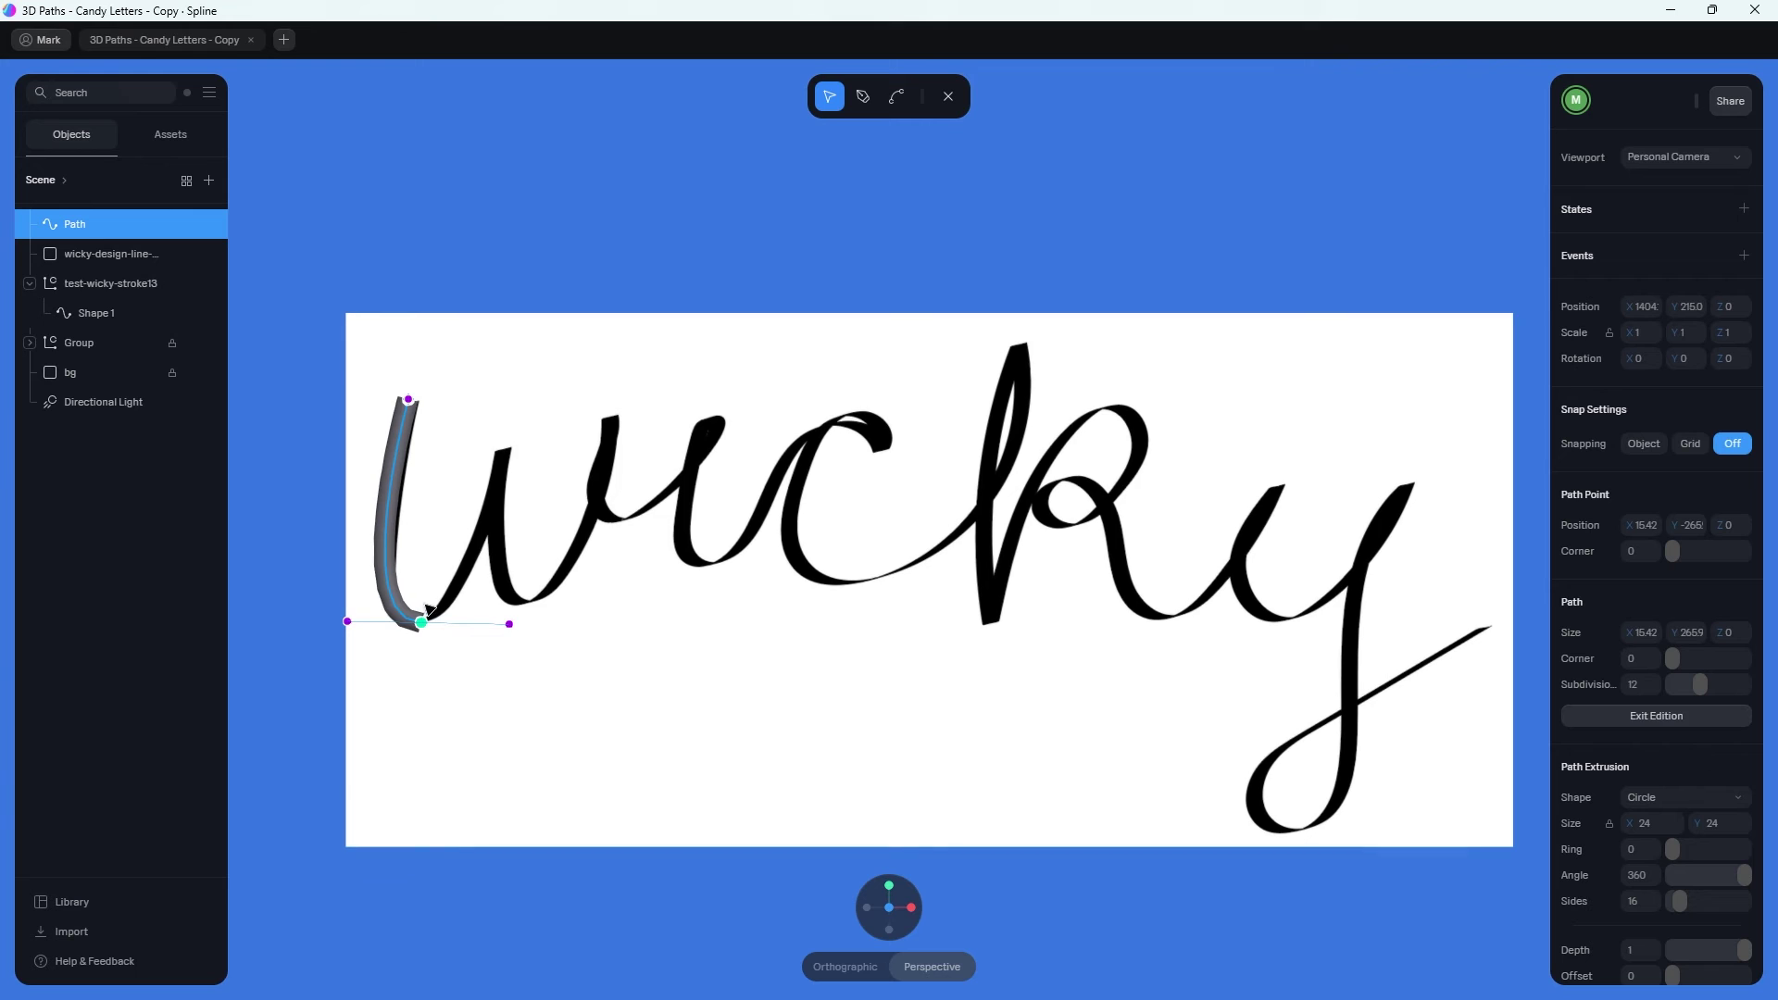
Extend the path up to the w's middle peak, shortening the bottom point's outgoing handle and moving the peak point to follow the artwork.
{"action": "left_click", "coordinate": [869, 107]}
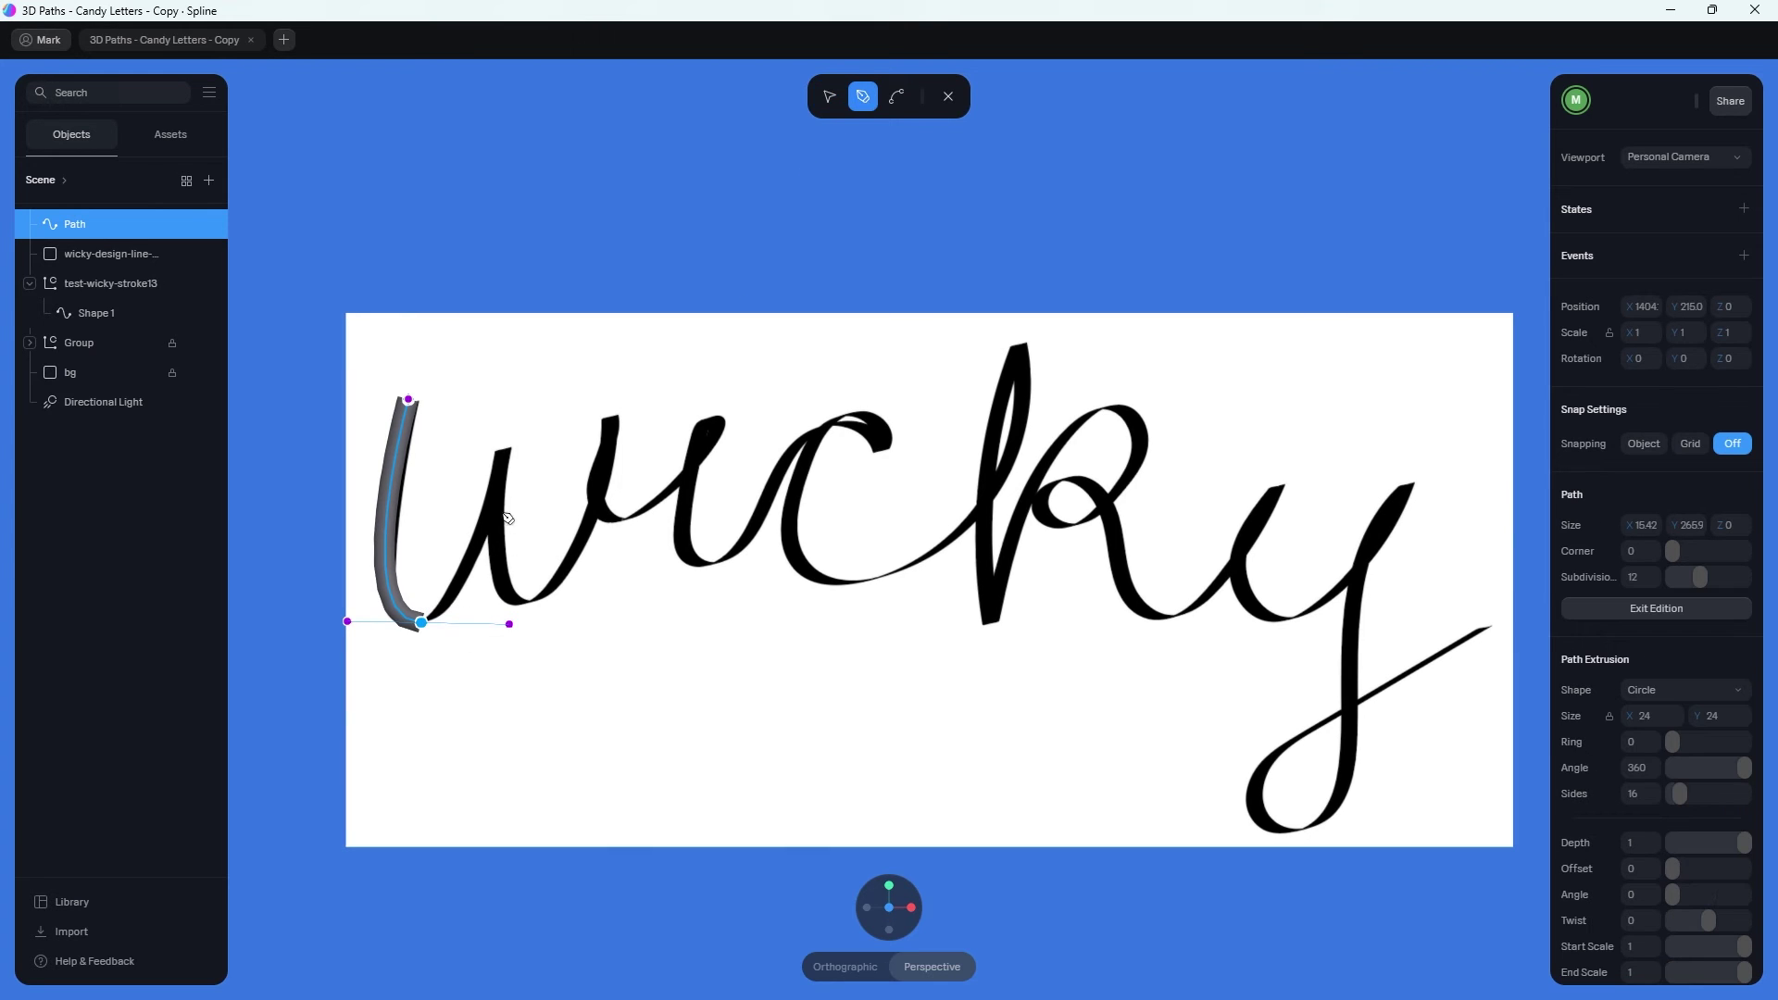
{"action": "left_click", "coordinate": [505, 460]}
{"action": "left_click_drag", "start_coordinate": [510, 447], "coordinate": [528, 400]}
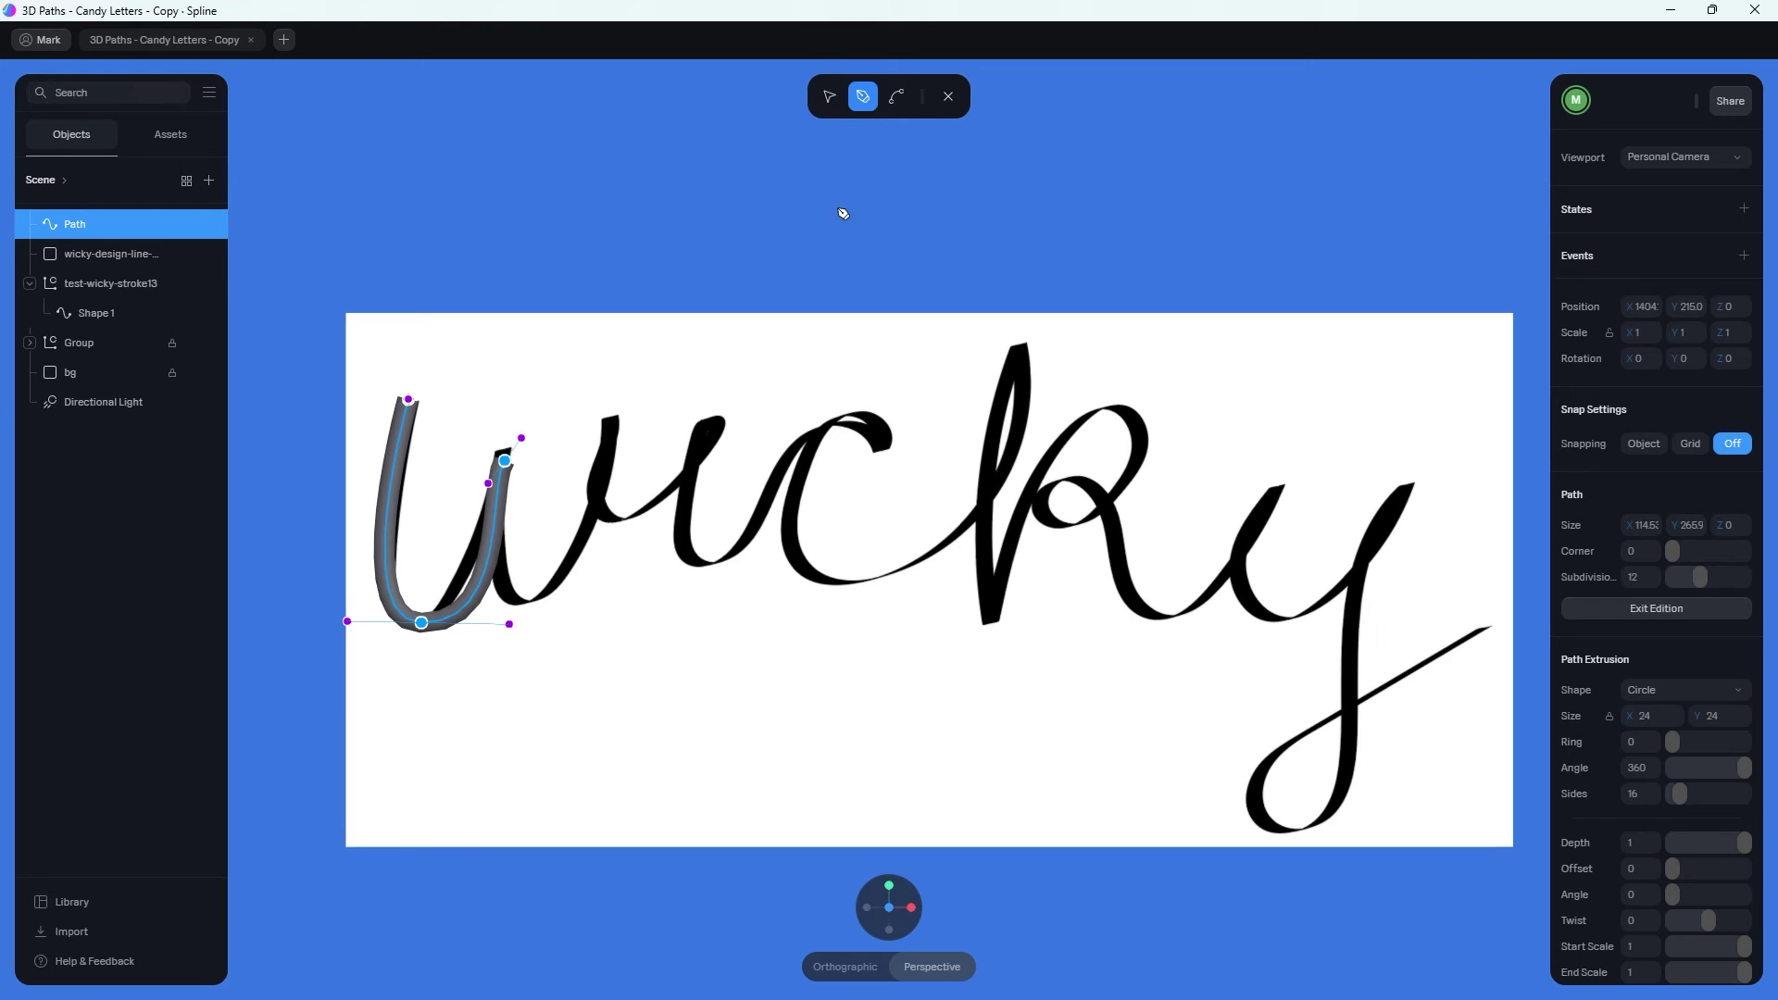
{"action": "left_click", "coordinate": [829, 96]}
{"action": "left_click_drag", "start_coordinate": [509, 625], "coordinate": [462, 627]}
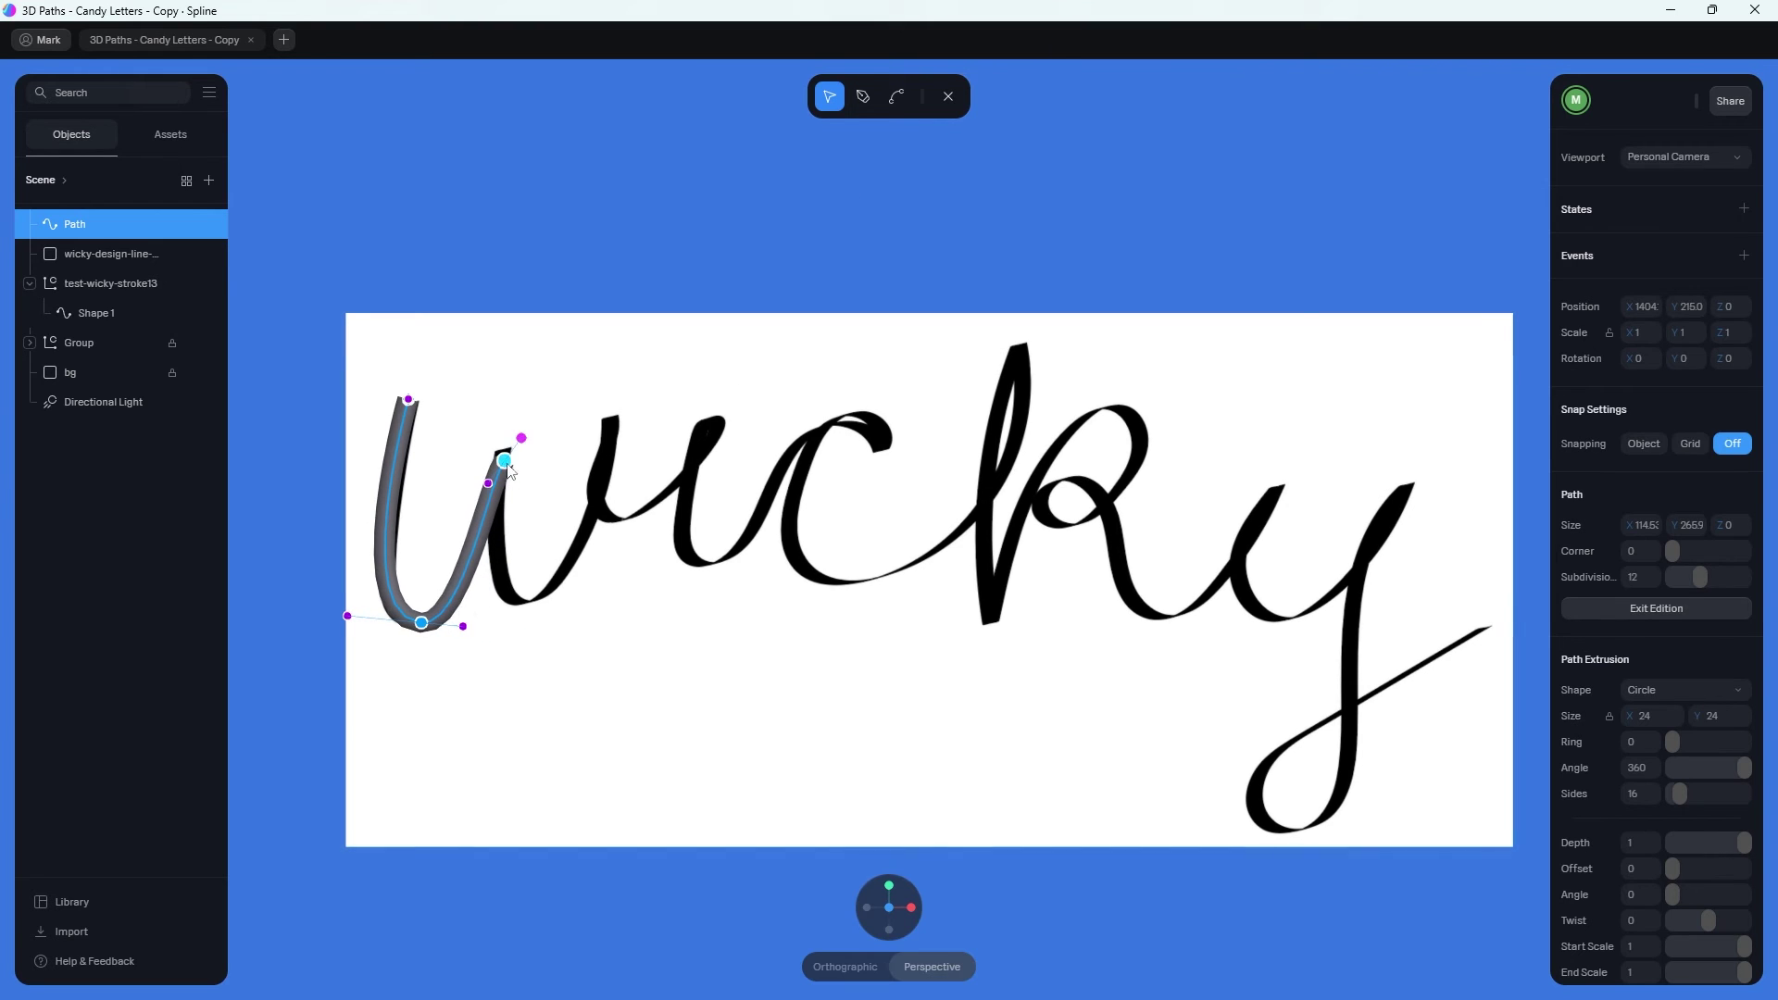
{"action": "left_click_drag", "start_coordinate": [506, 460], "coordinate": [497, 432]}
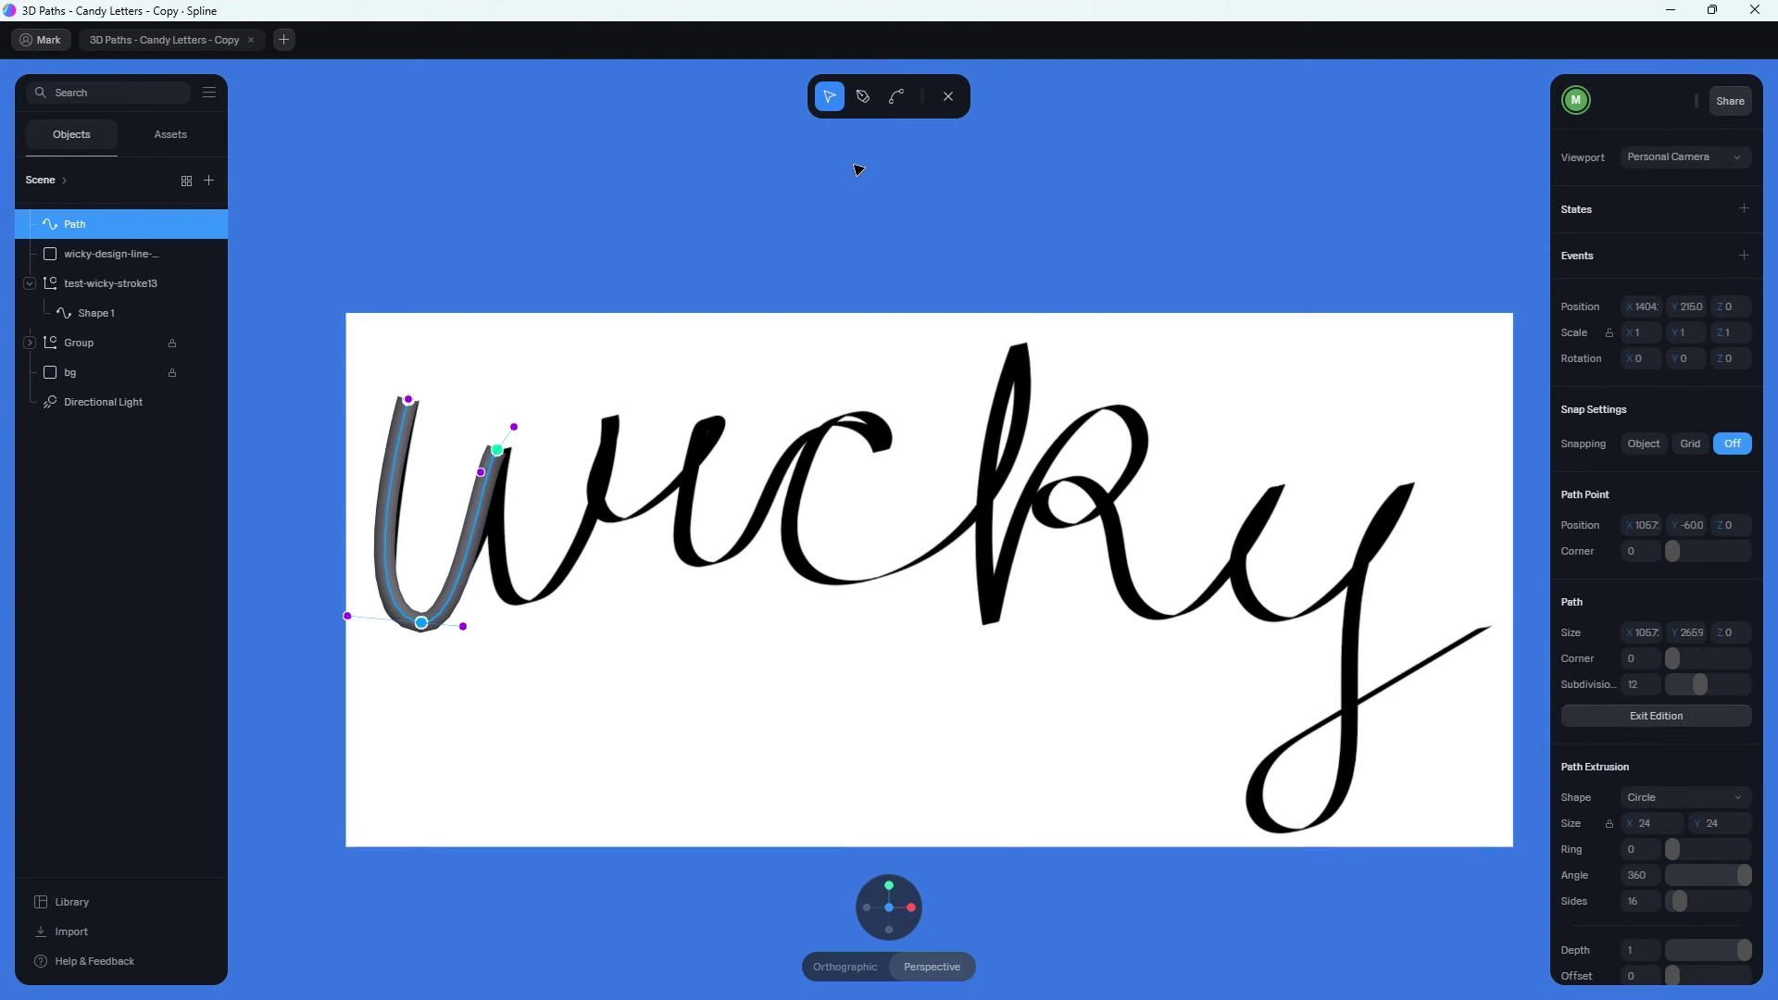
Add a curved point at the w's second bottom and align it with the line art.
{"action": "left_click", "coordinate": [862, 97]}
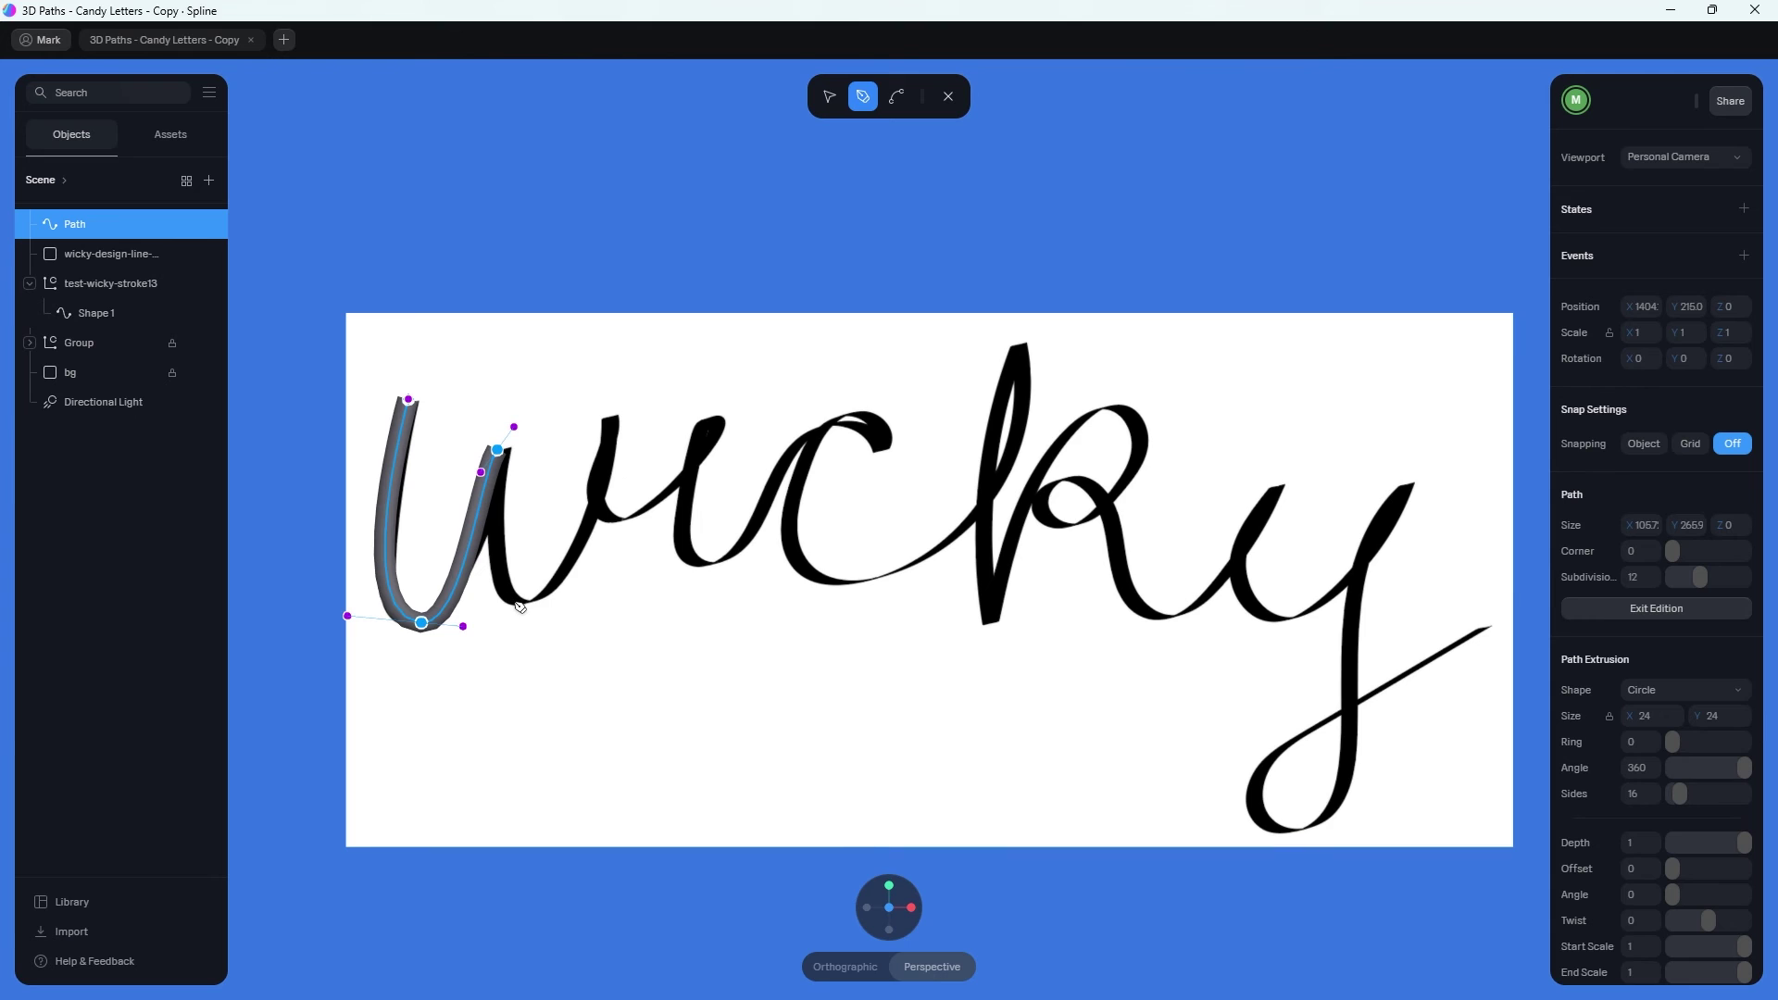
{"action": "left_click_drag", "start_coordinate": [525, 616], "coordinate": [592, 621]}
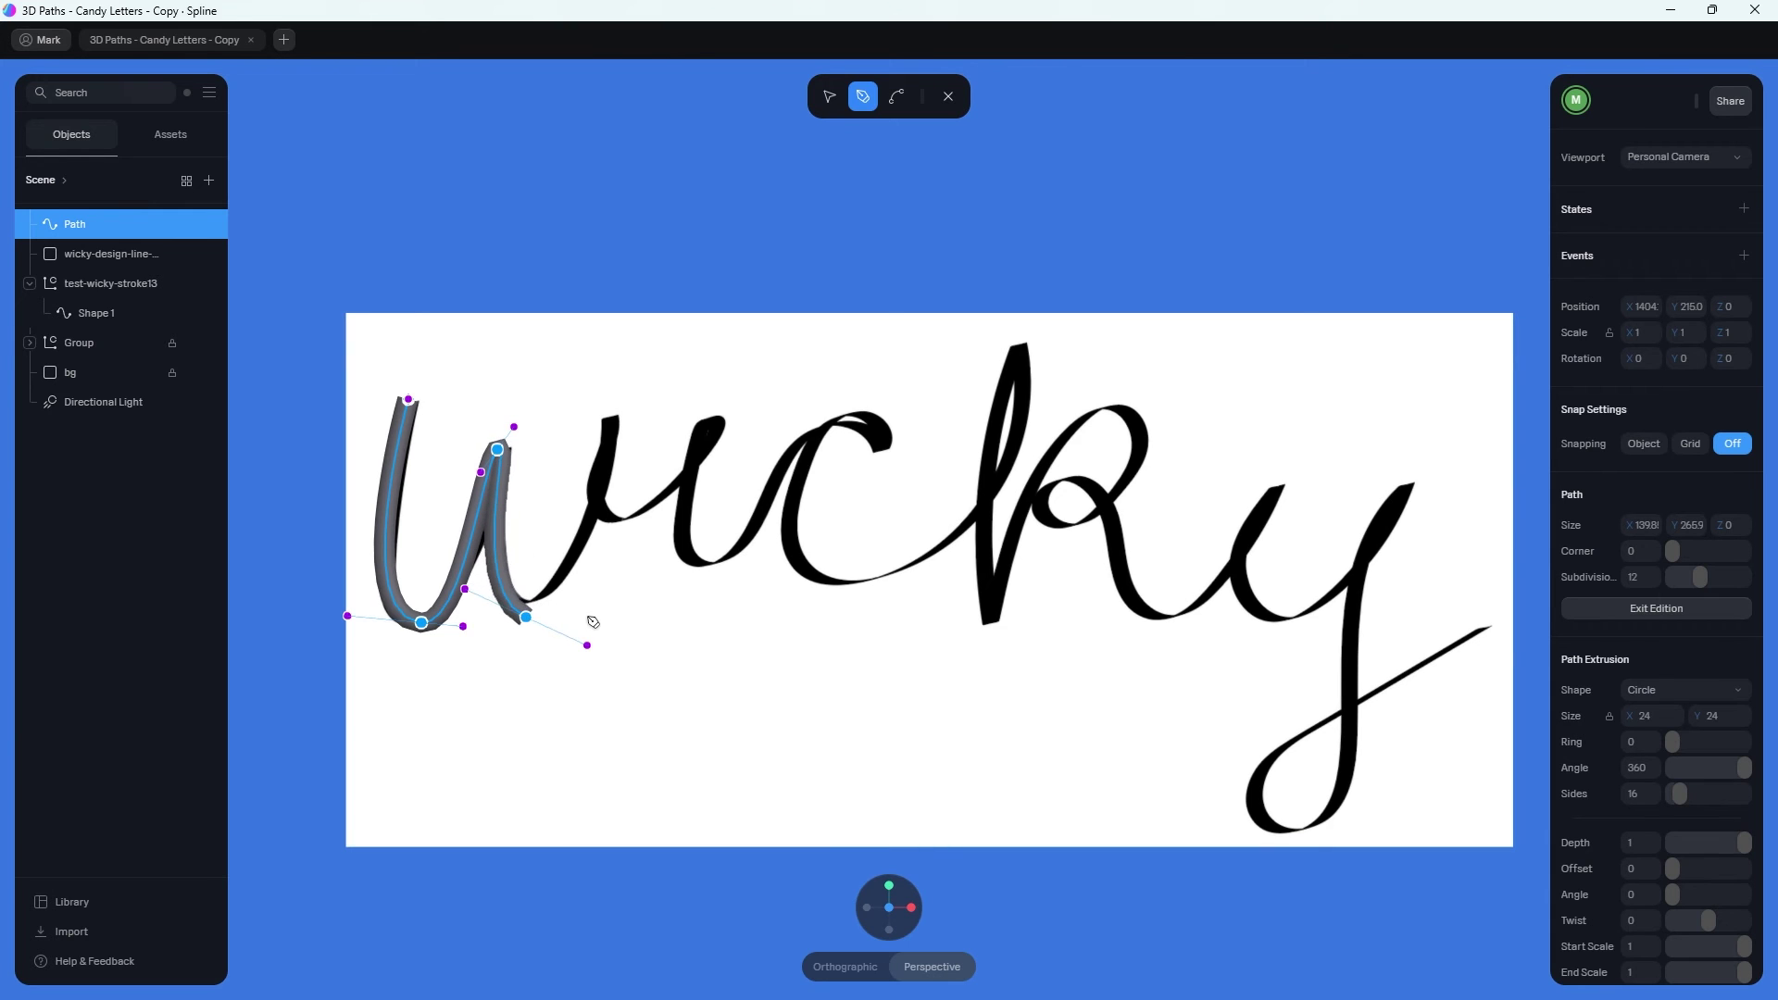
{"action": "left_click", "coordinate": [831, 97]}
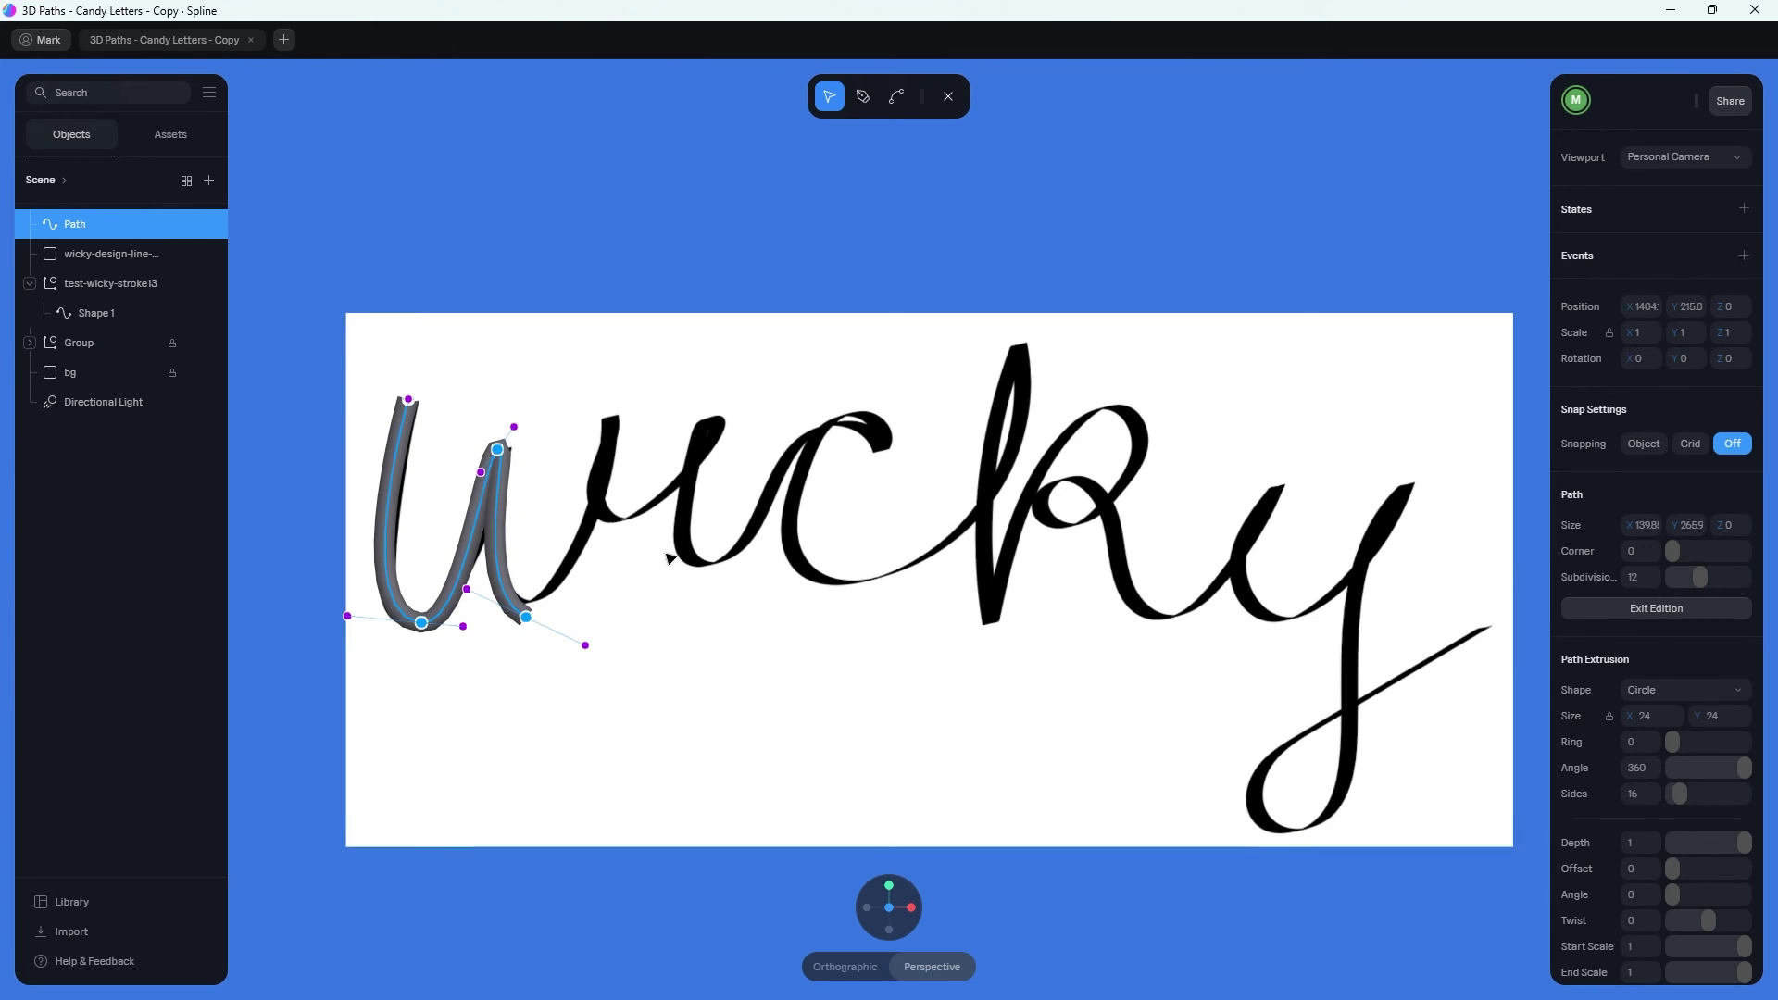
{"action": "left_click_drag", "start_coordinate": [520, 616], "coordinate": [525, 603]}
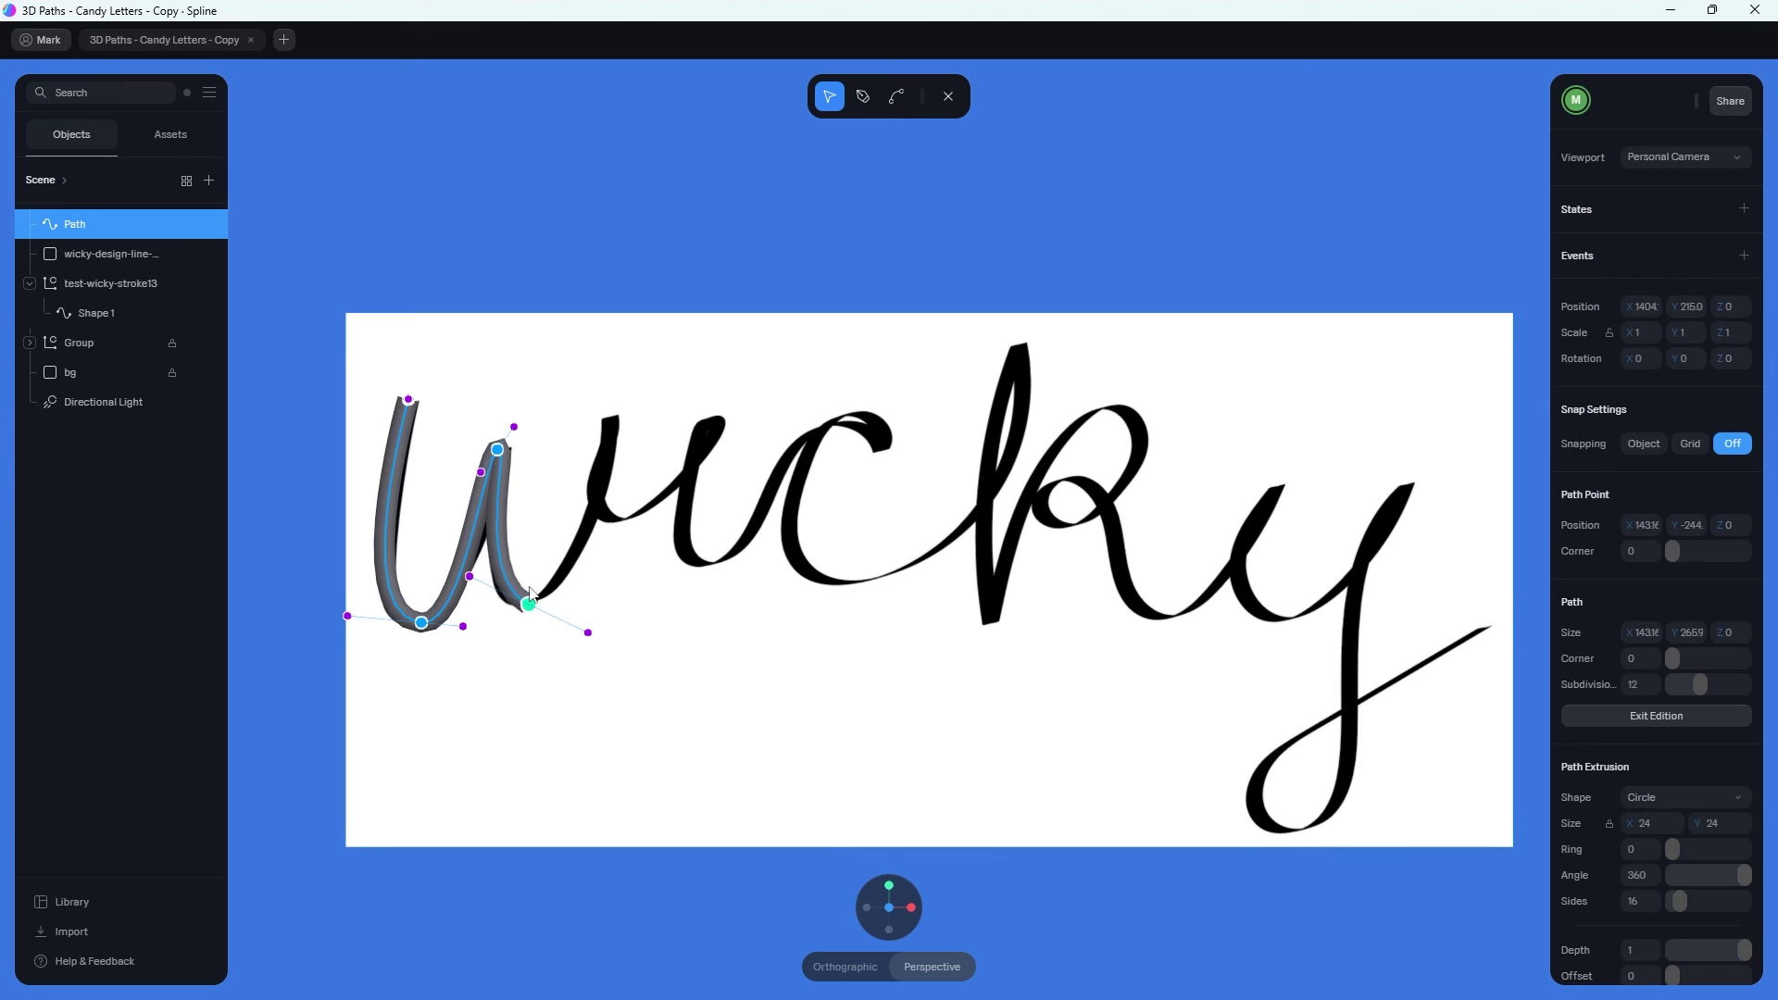
Extend the path to the w's last peak and adjust its second bottom point and peak handles to fit the line art.
{"action": "left_click", "coordinate": [863, 97]}
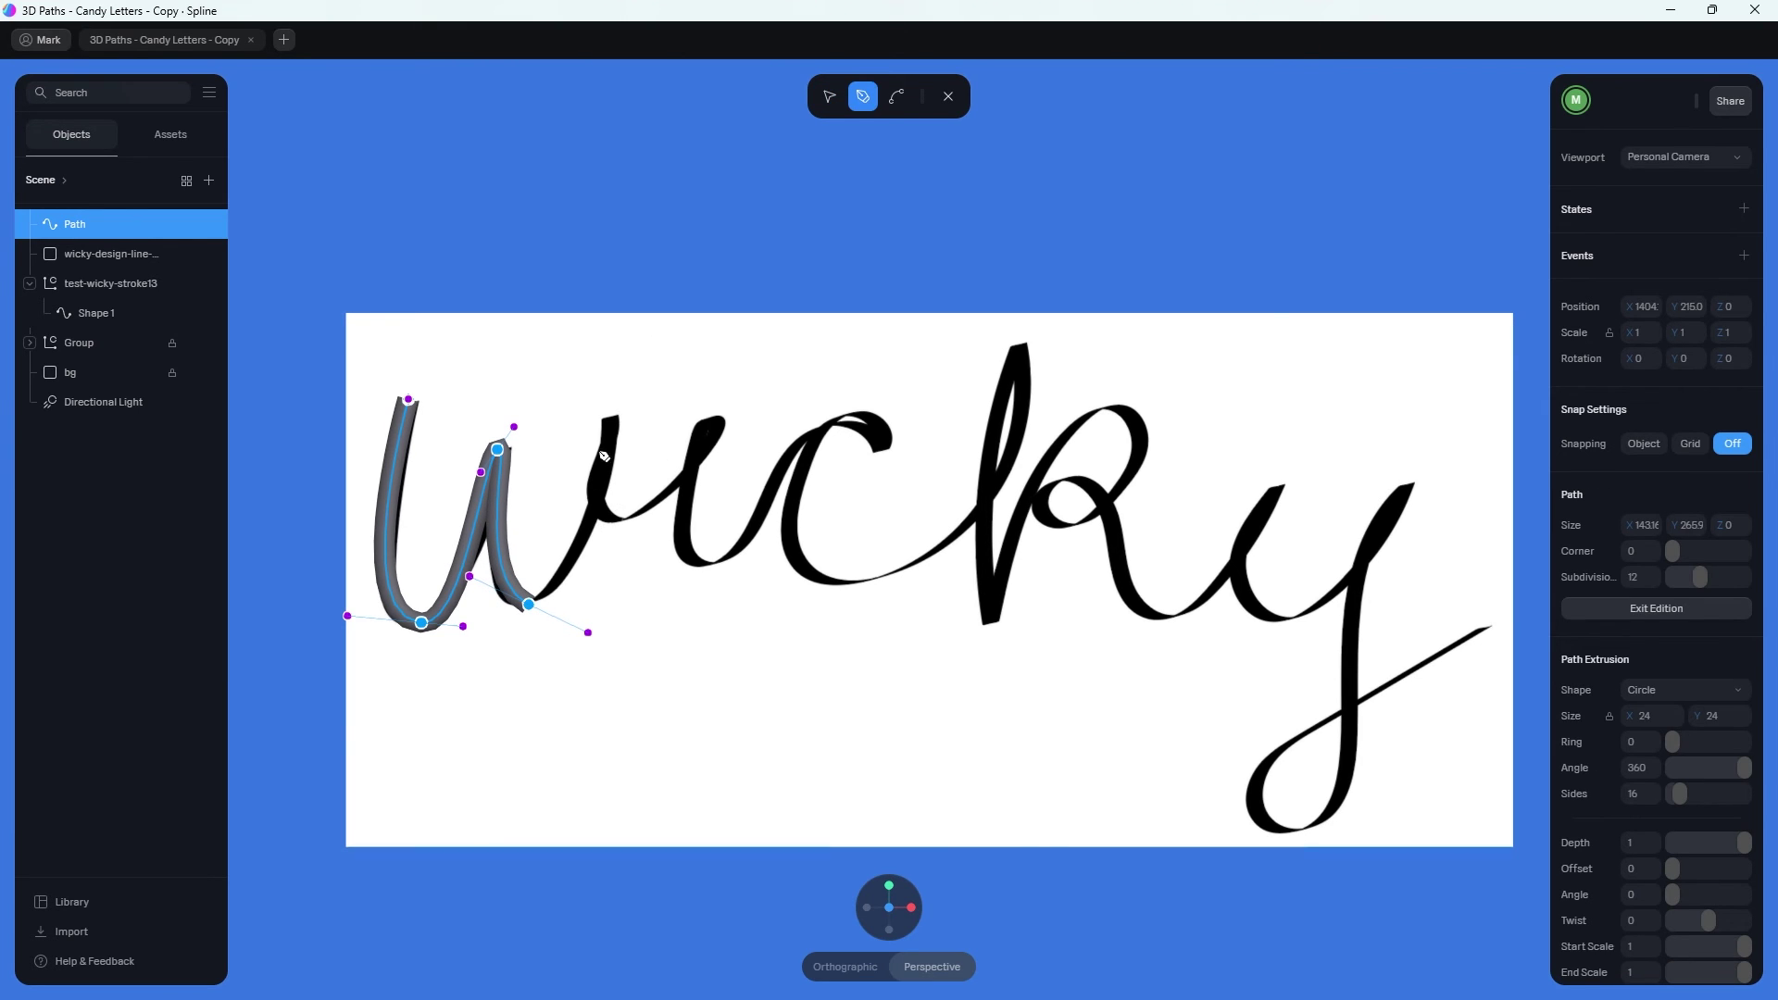
{"action": "left_click", "coordinate": [613, 444]}
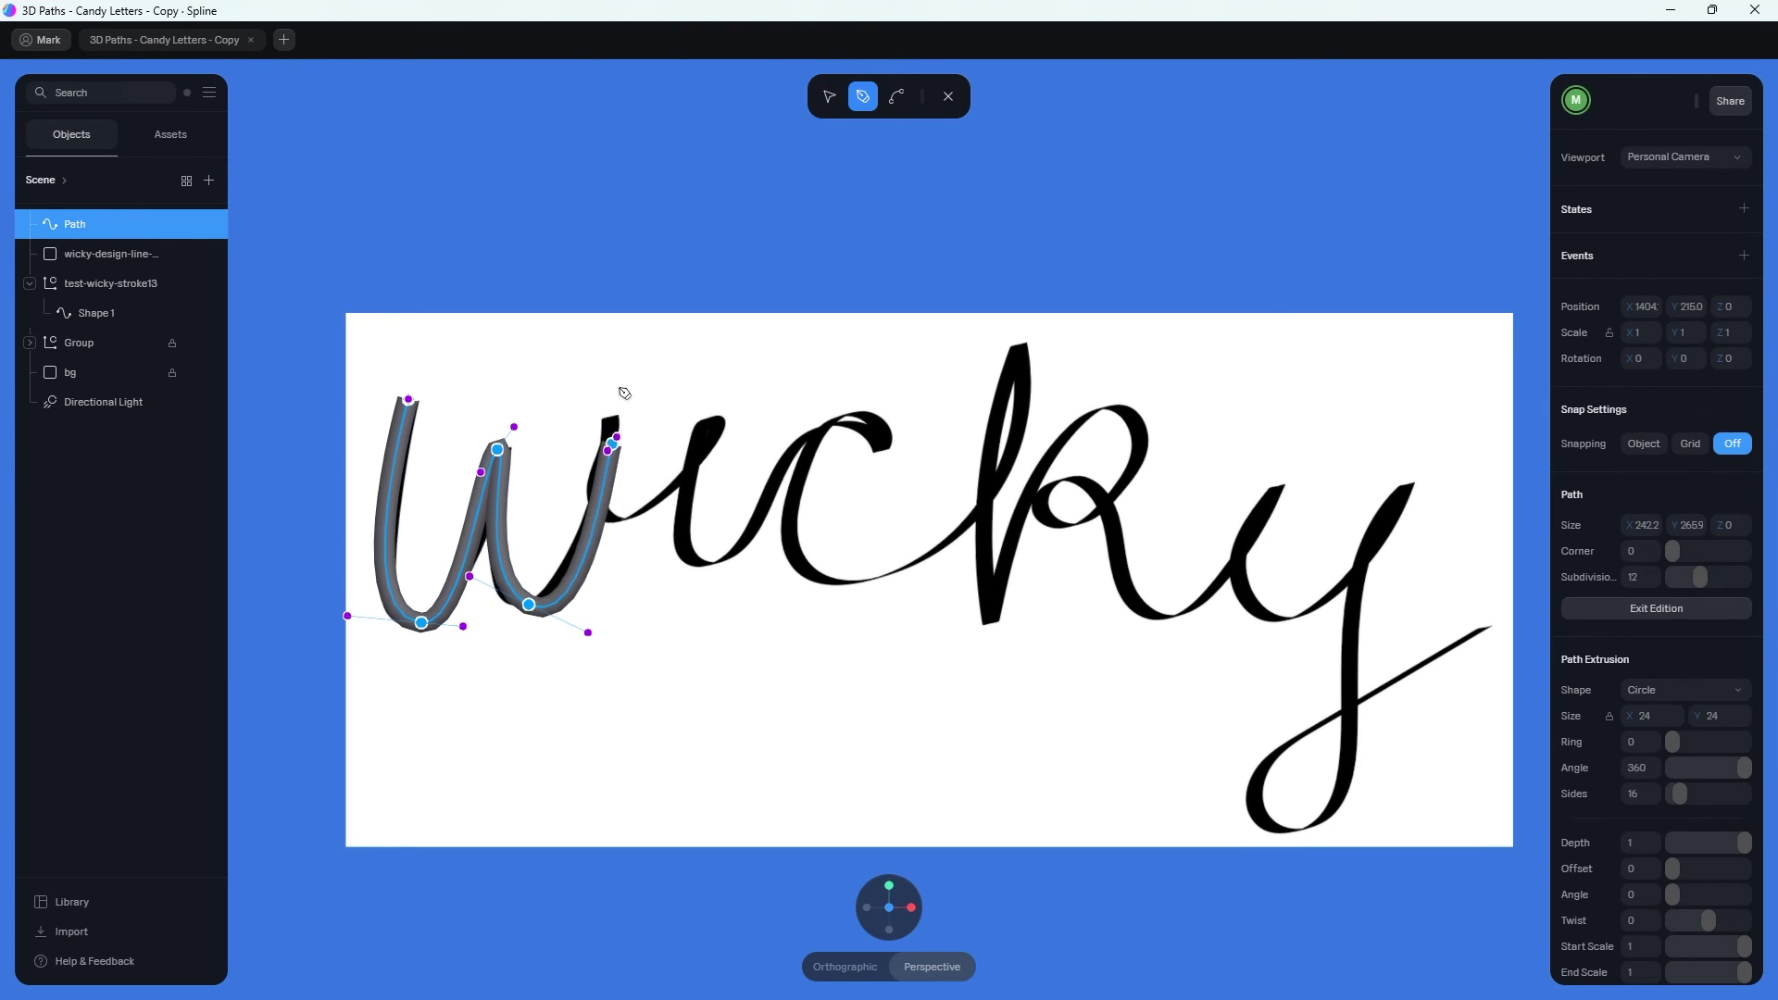
{"action": "left_click_drag", "start_coordinate": [621, 383], "coordinate": [620, 362]}
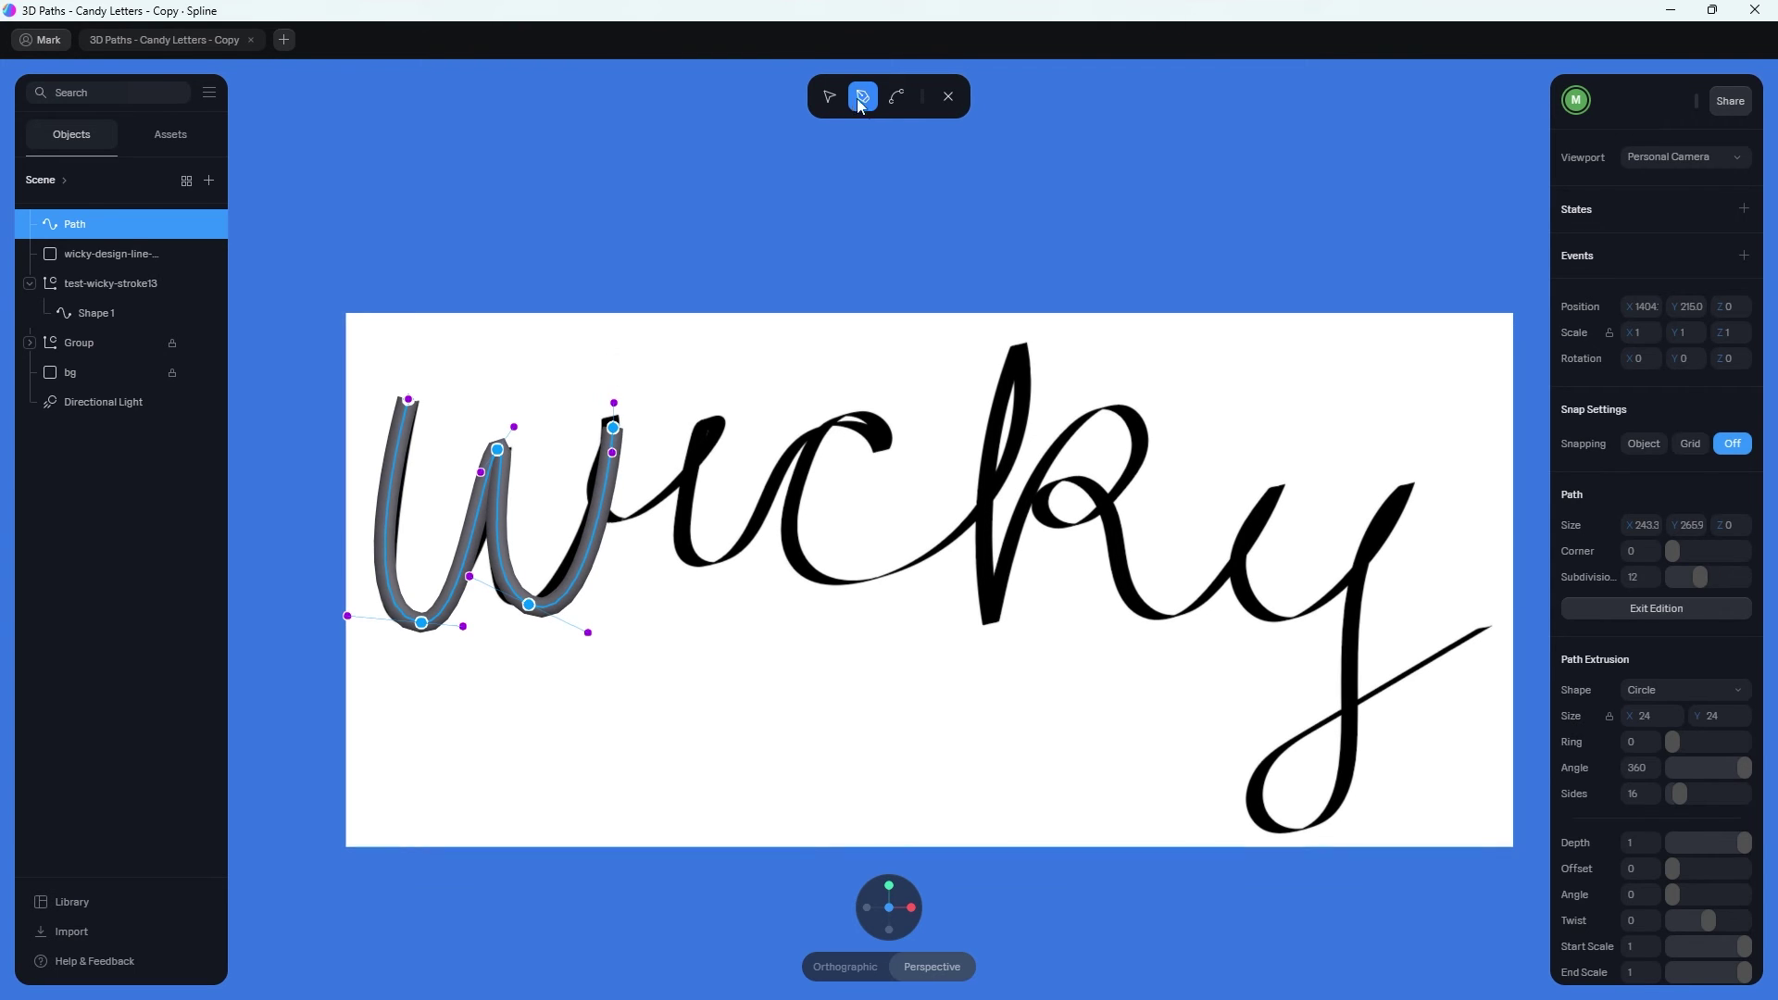
{"action": "left_click", "coordinate": [829, 96]}
{"action": "left_click_drag", "start_coordinate": [535, 608], "coordinate": [530, 599]}
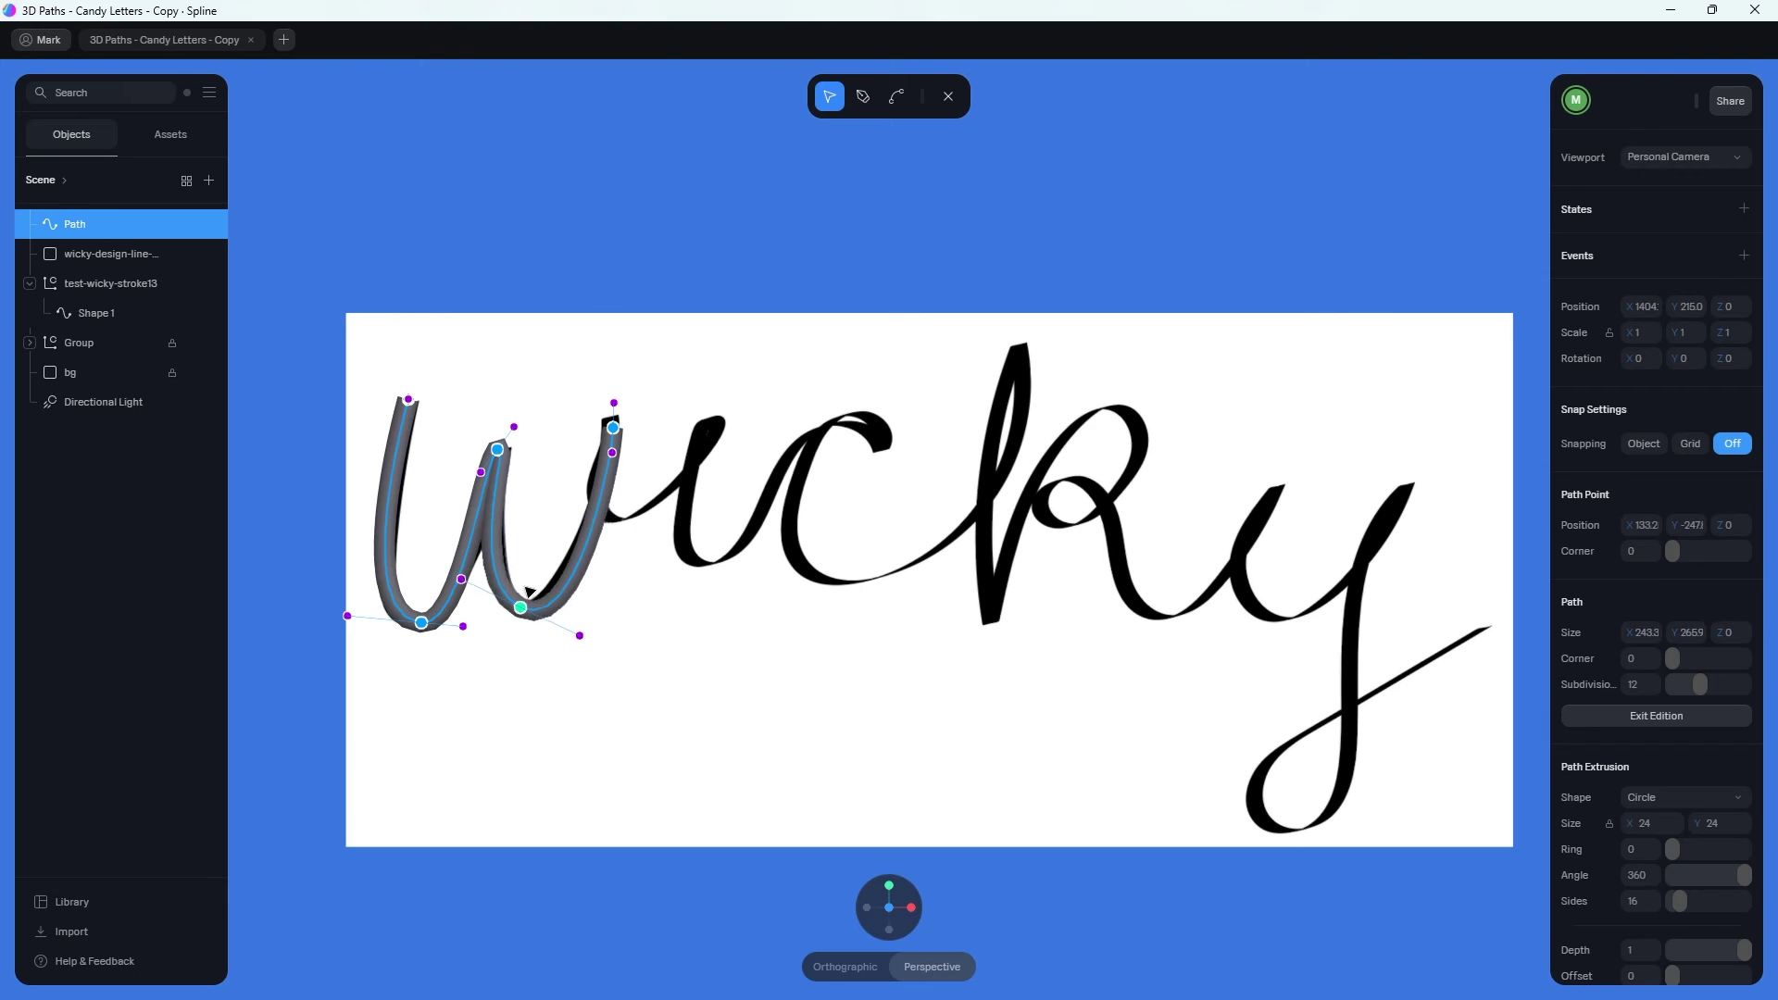
{"action": "left_click", "coordinate": [613, 427]}
{"action": "left_click_drag", "start_coordinate": [613, 427], "coordinate": [622, 465]}
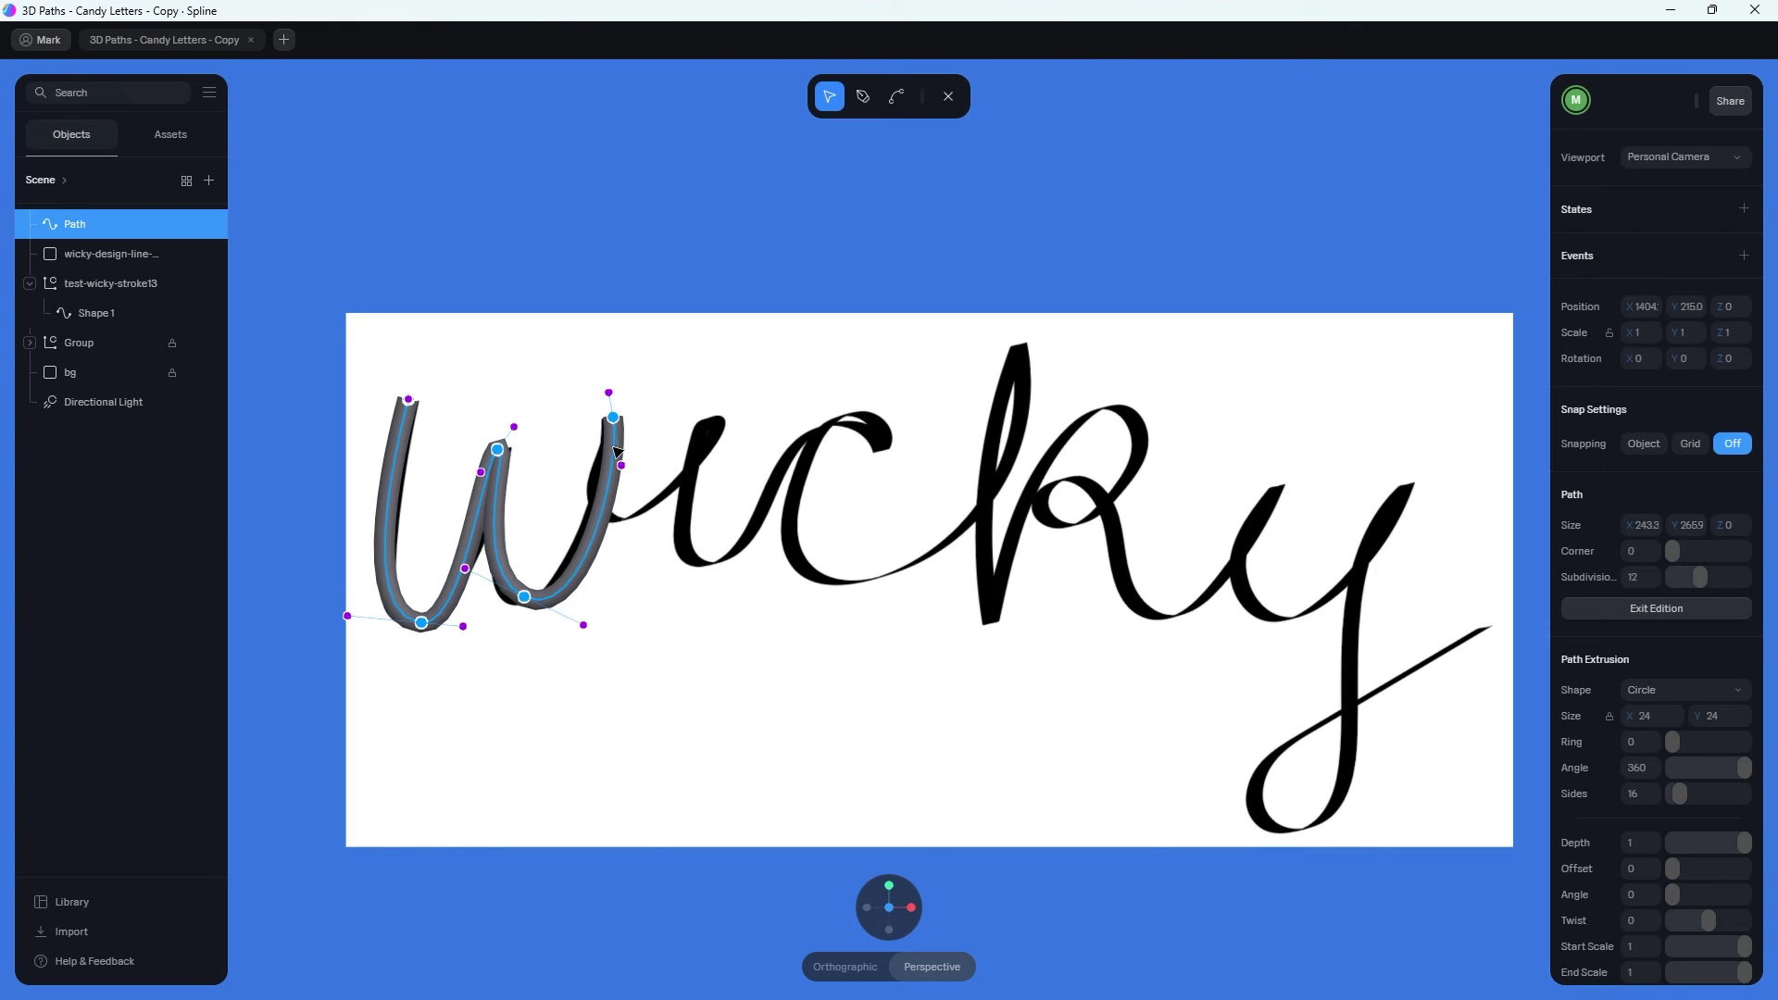
Finish editing the traced path and delete both it and the line-art image from the scene.
{"action": "scroll", "coordinate": [861, 586], "scroll_direction": "down", "scroll_amount": 5}
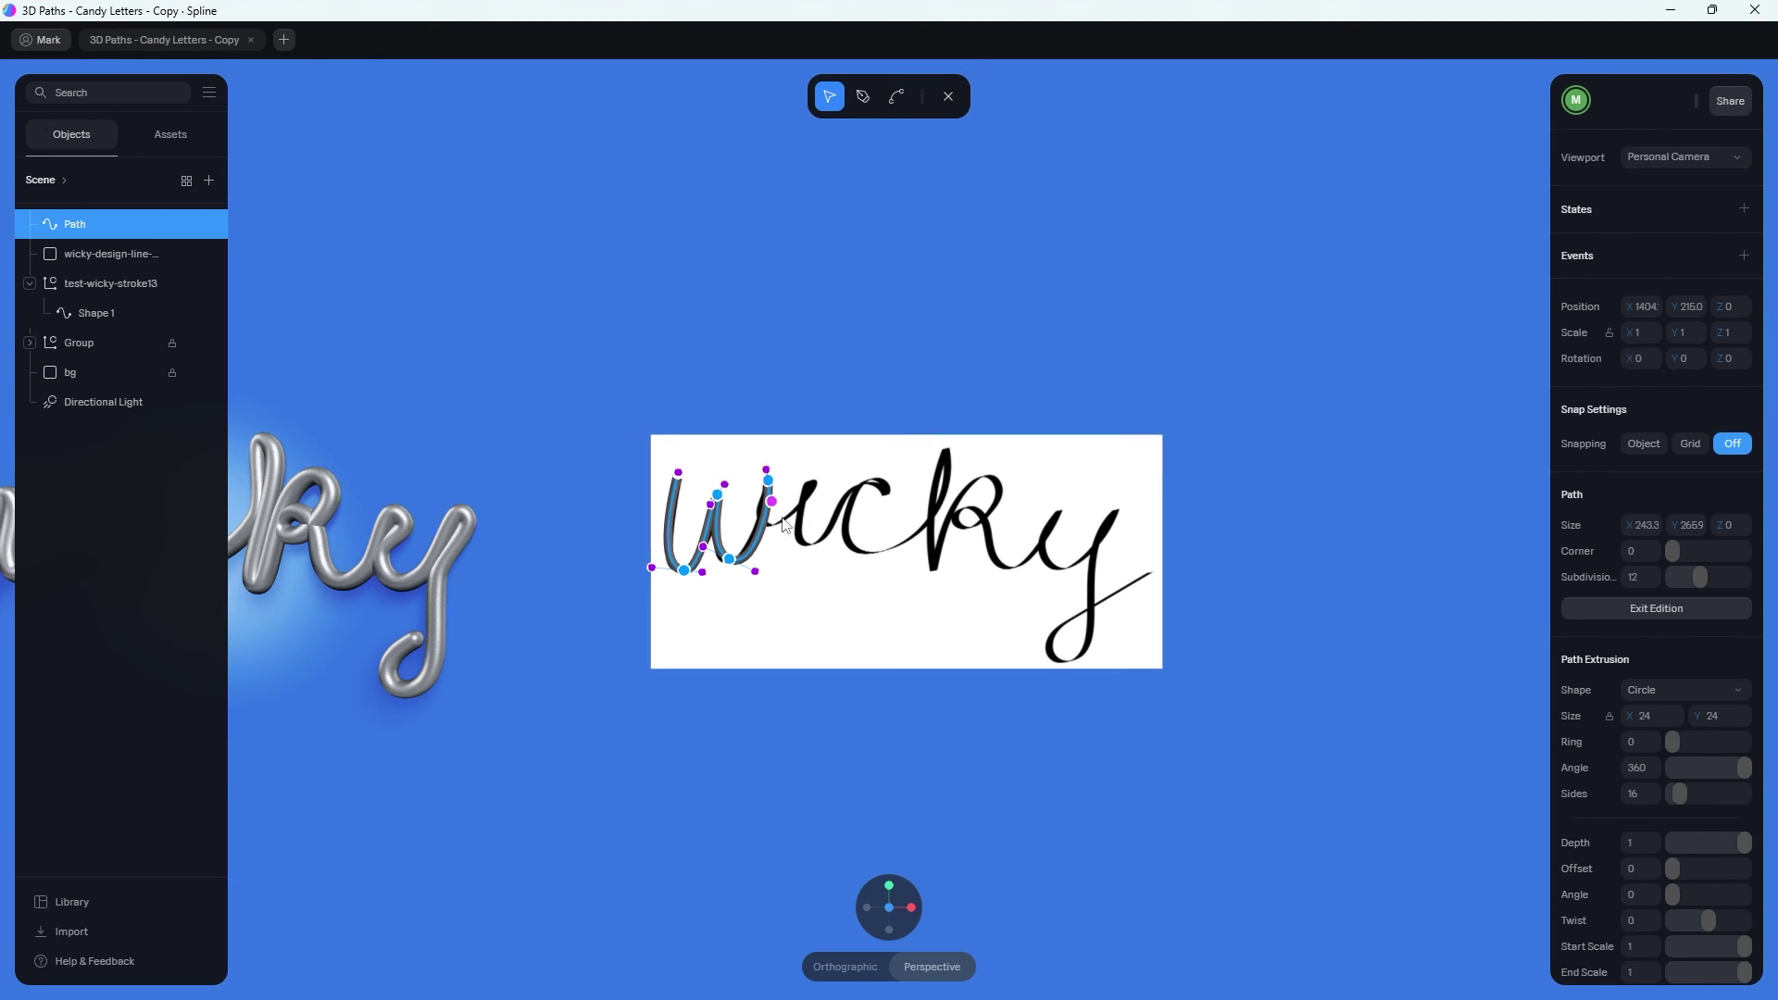
{"action": "left_click", "coordinate": [948, 96]}
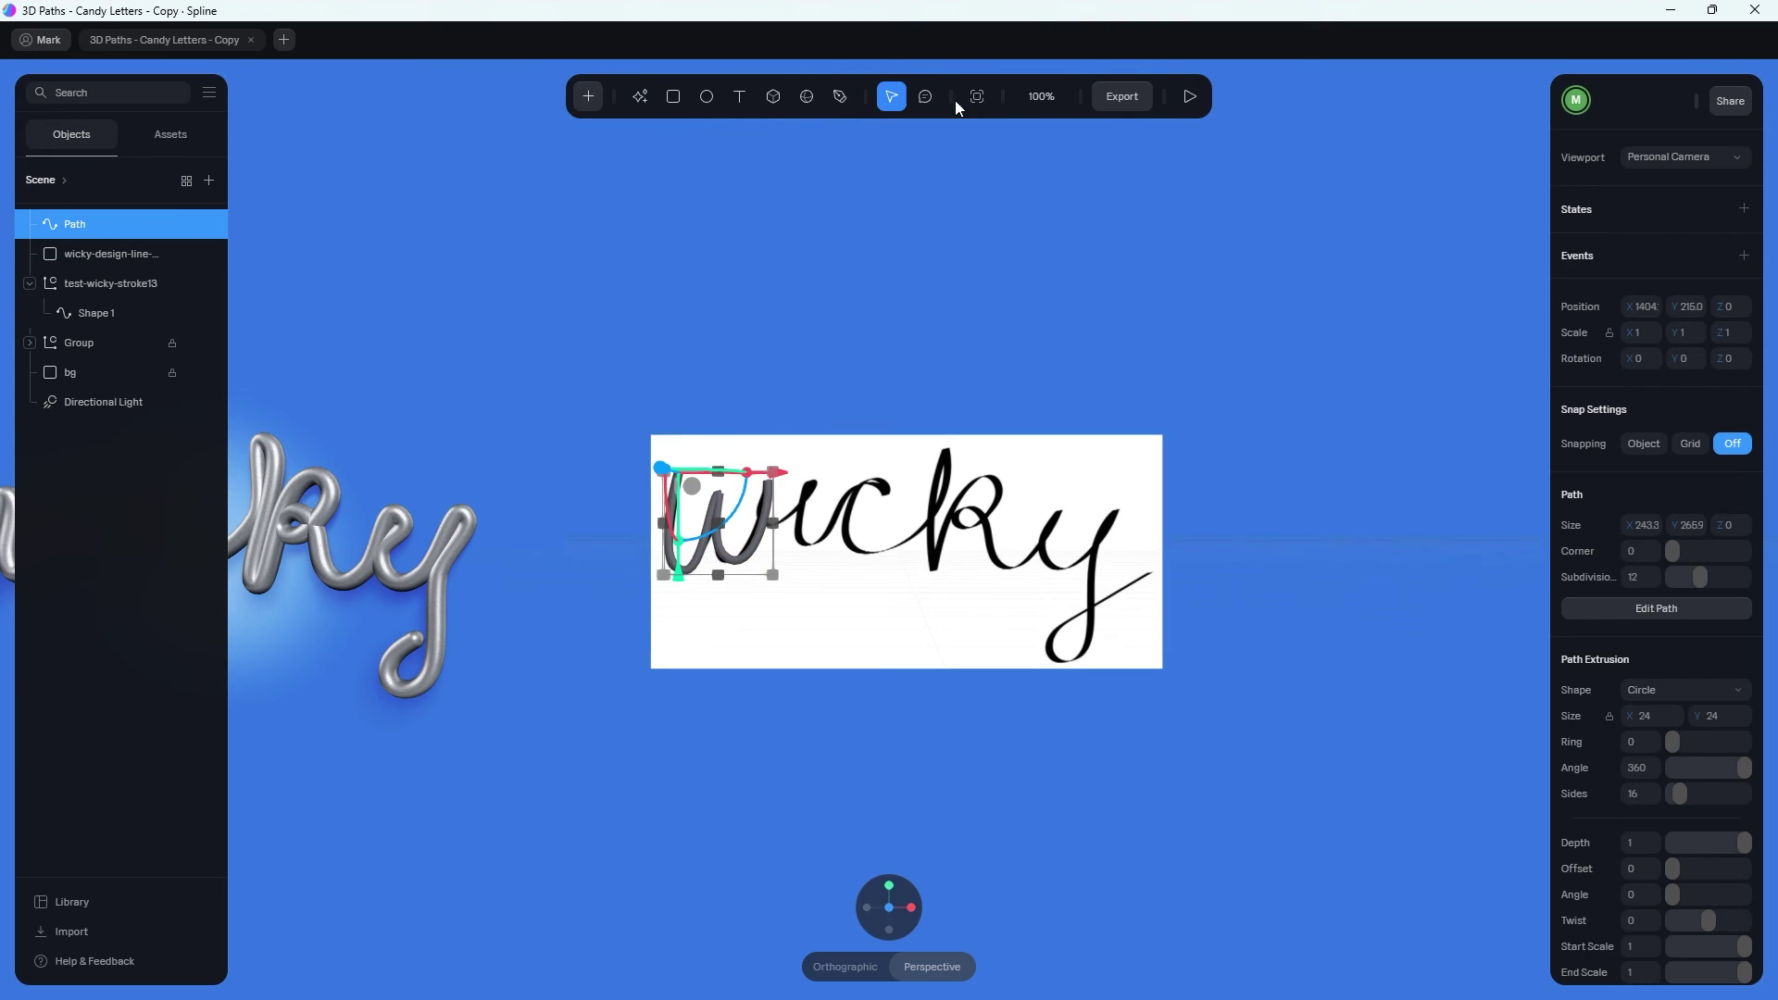
{"action": "key", "text": "Escape"}
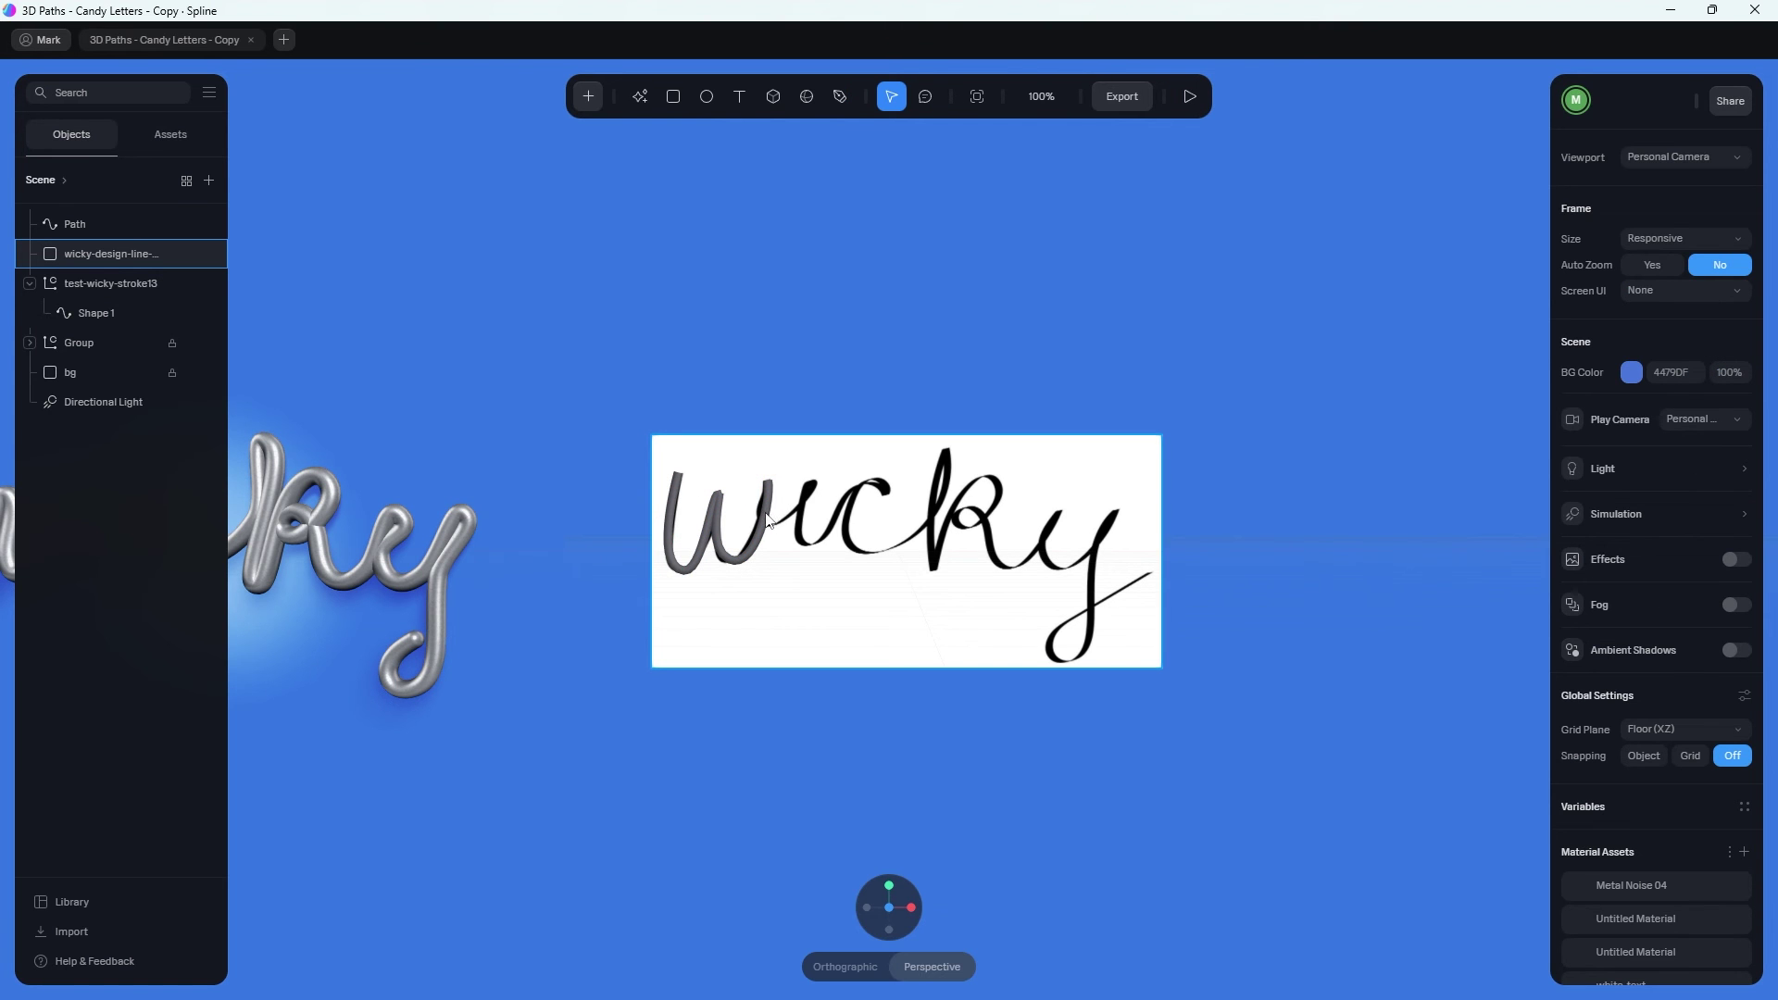
{"action": "key", "text": "Delete"}
Set the extrusion depth of the metallic lettering's Shape 1 path to 0 and add a new state to it.
{"action": "key", "text": "shift+1"}
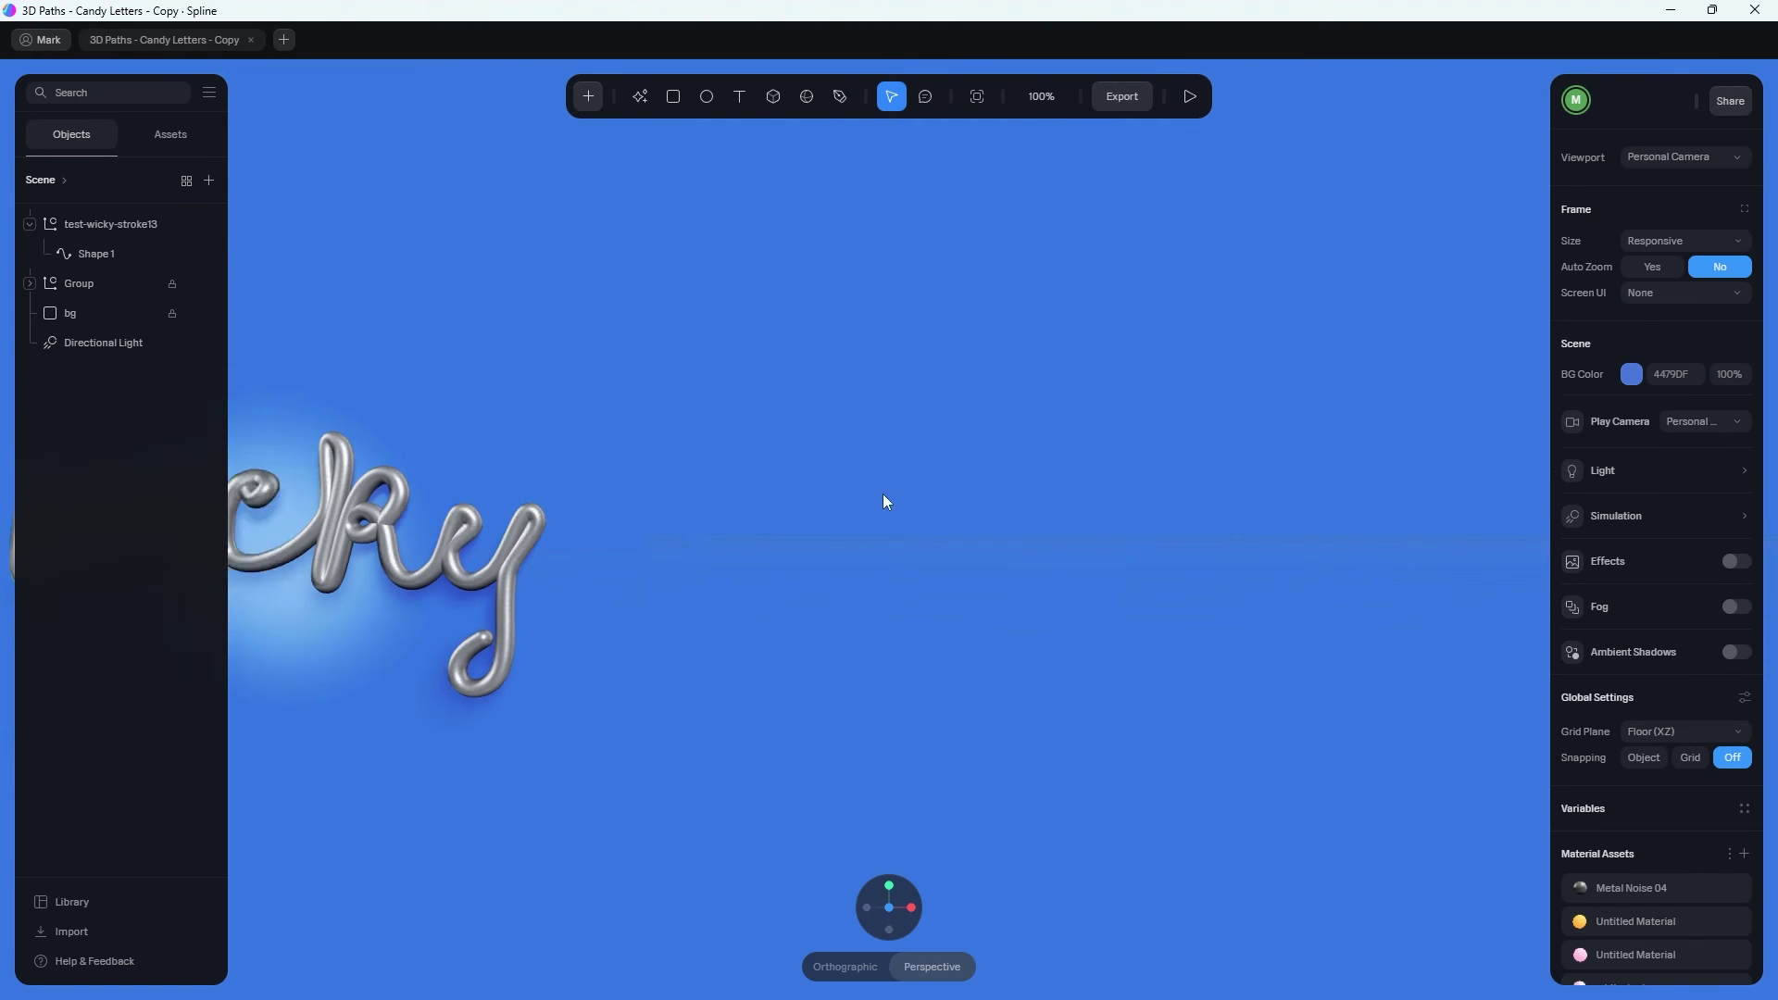
{"action": "left_click", "coordinate": [436, 457]}
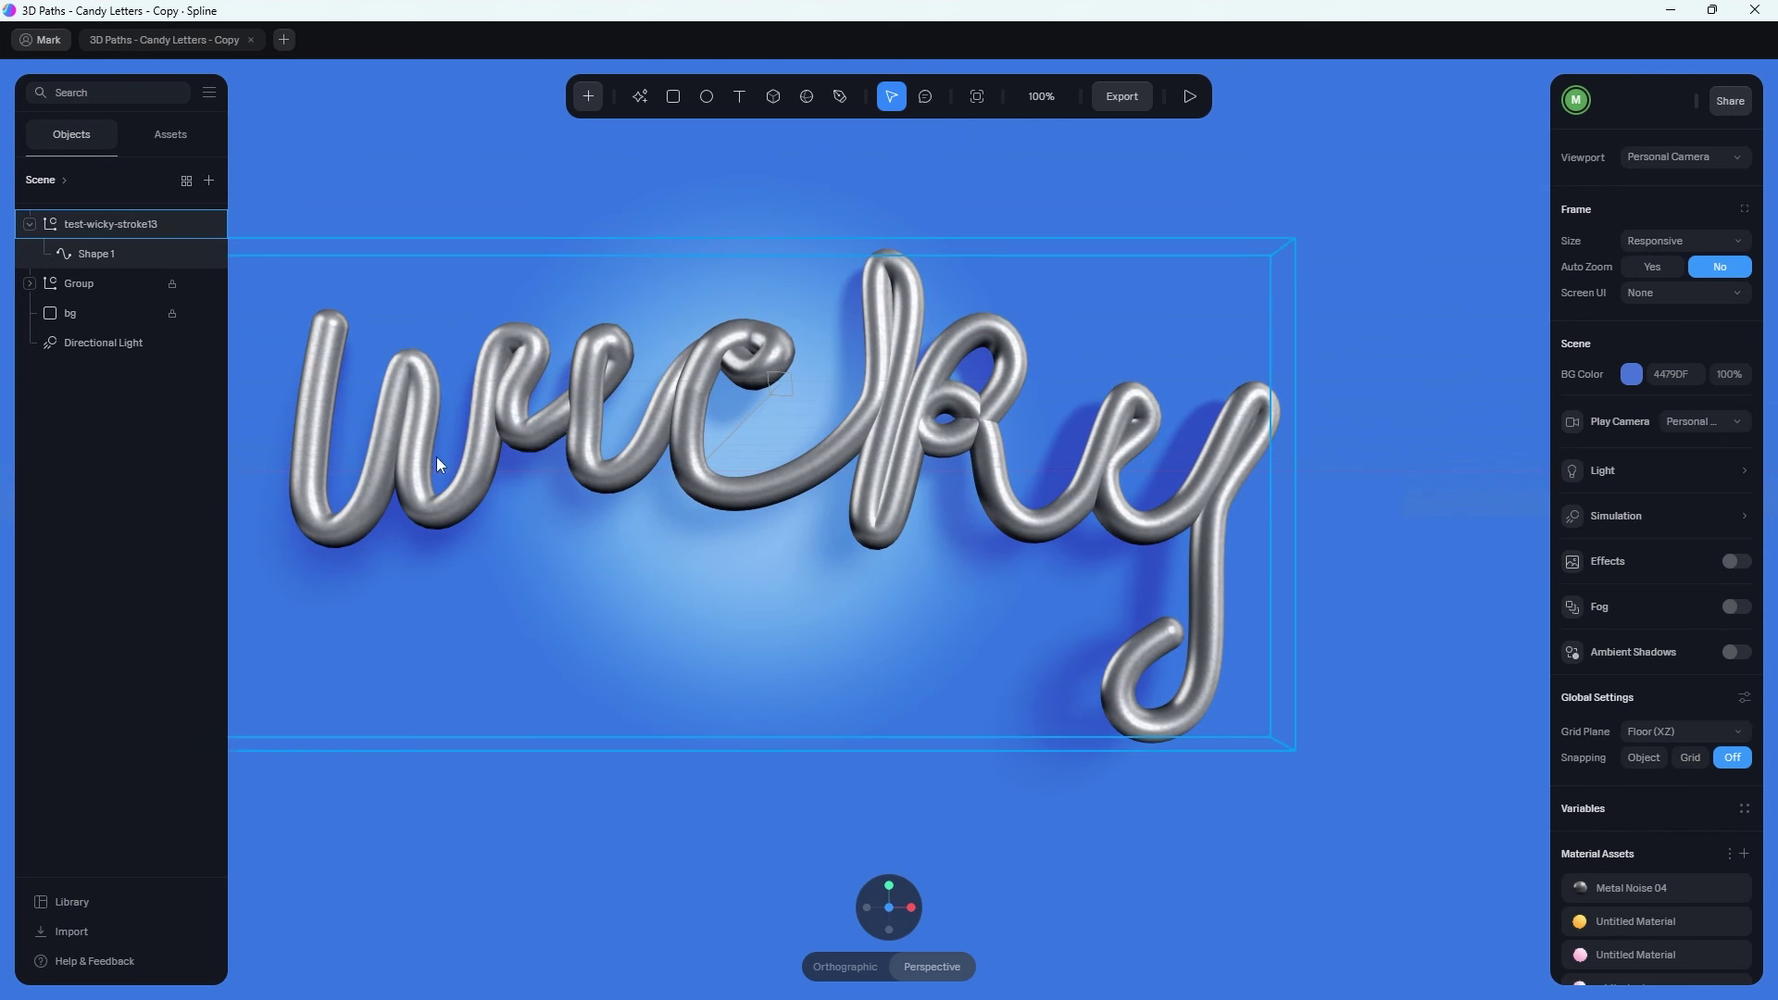
{"action": "left_click", "coordinate": [480, 445]}
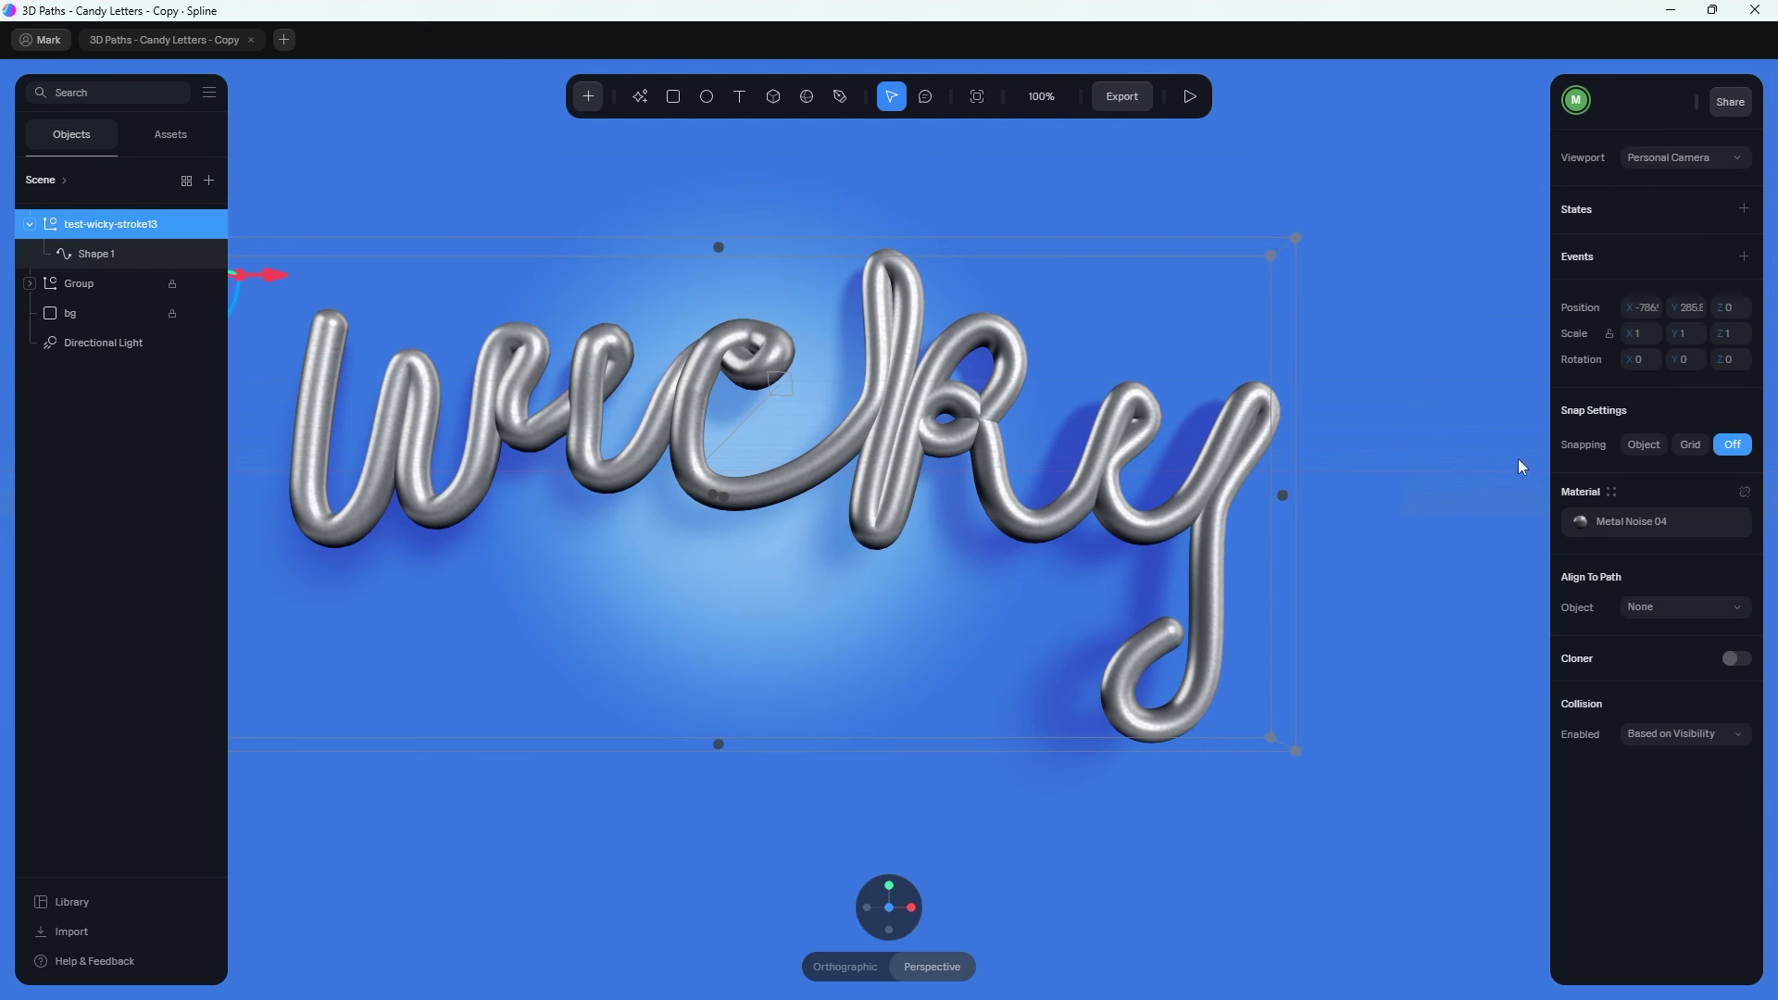
{"action": "left_click", "coordinate": [109, 263]}
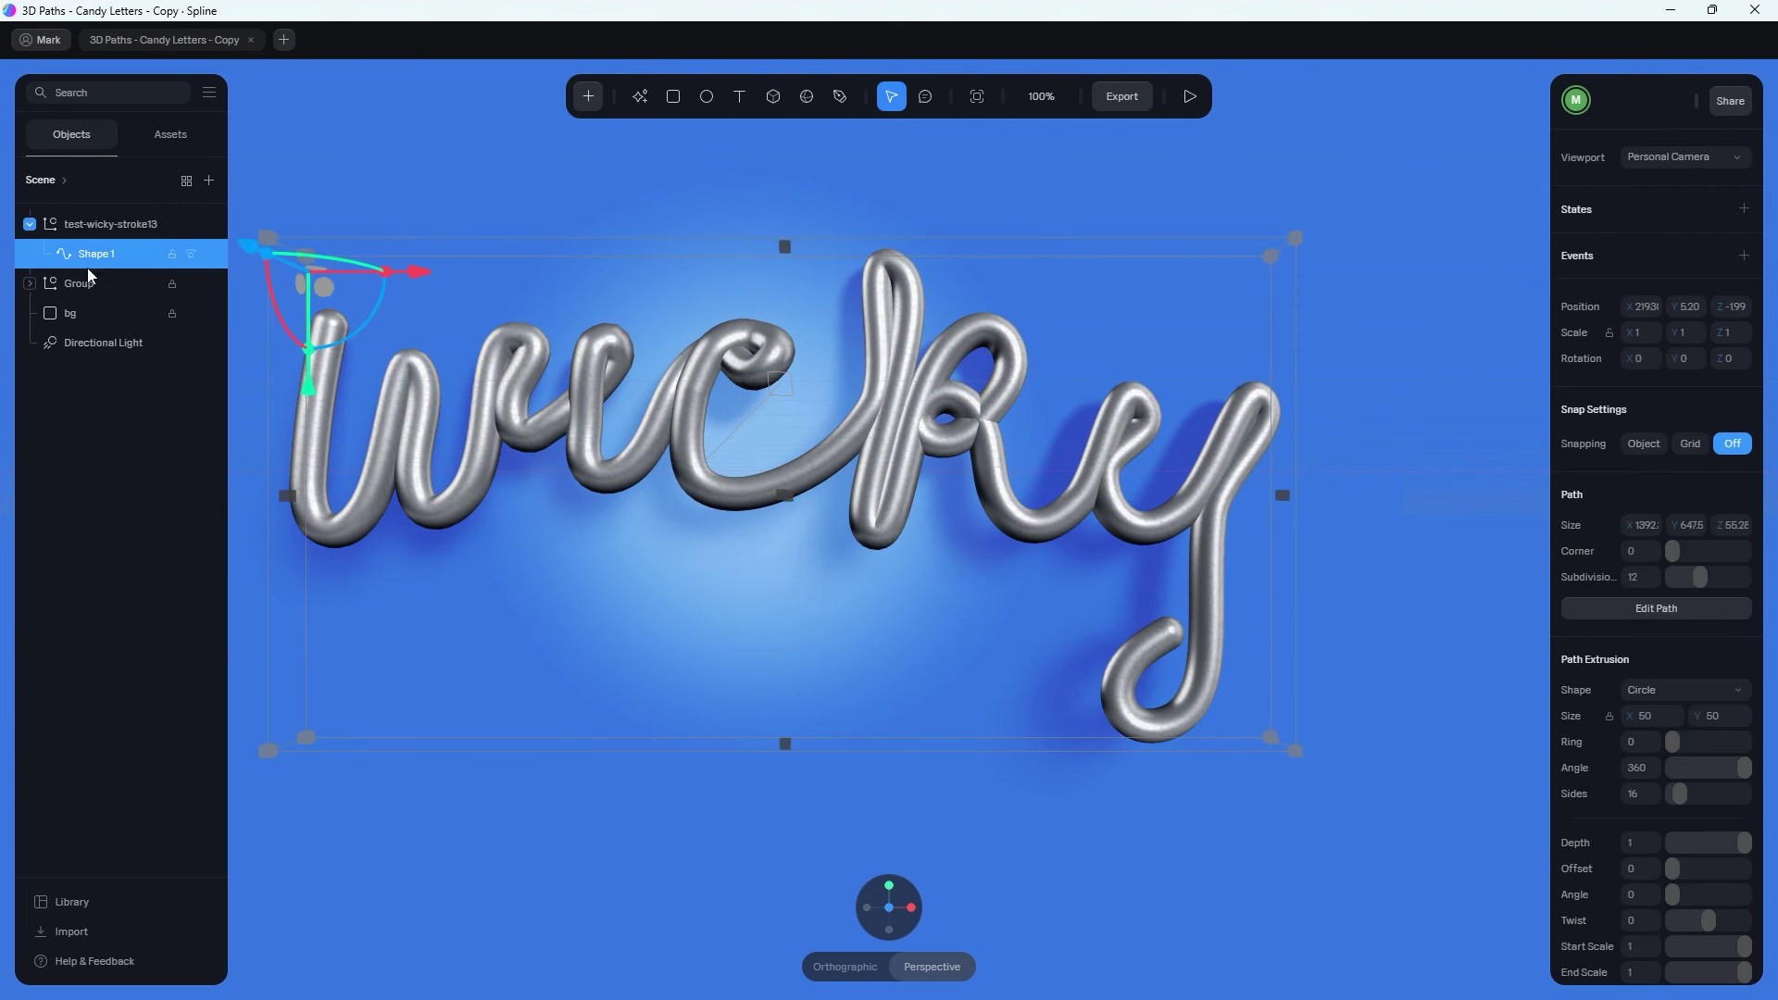
{"action": "scroll", "coordinate": [1653, 637], "scroll_direction": "down", "scroll_amount": 3}
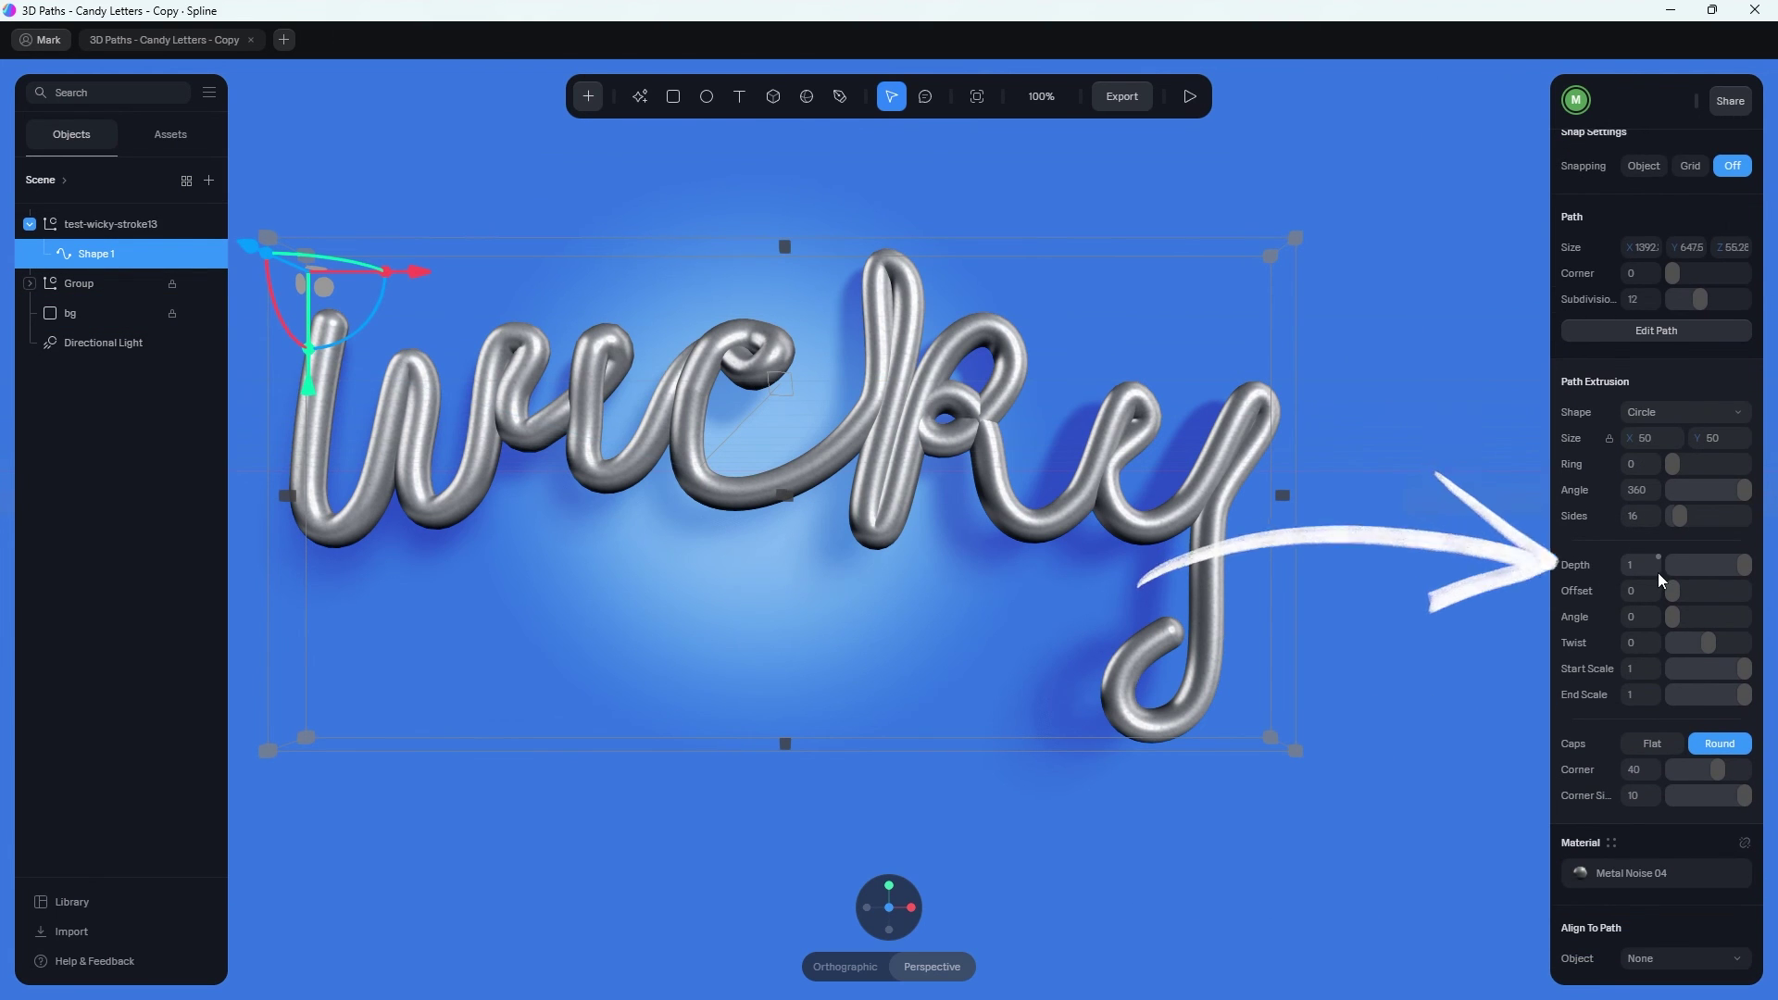
{"action": "mouse_move", "coordinate": [1743, 565]}
{"action": "left_mouse_down"}
{"action": "mouse_move", "coordinate": [1666, 569]}
{"action": "mouse_move", "coordinate": [1755, 593]}
{"action": "mouse_move", "coordinate": [1681, 562]}
{"action": "mouse_move", "coordinate": [1659, 574]}
{"action": "left_mouse_up"}
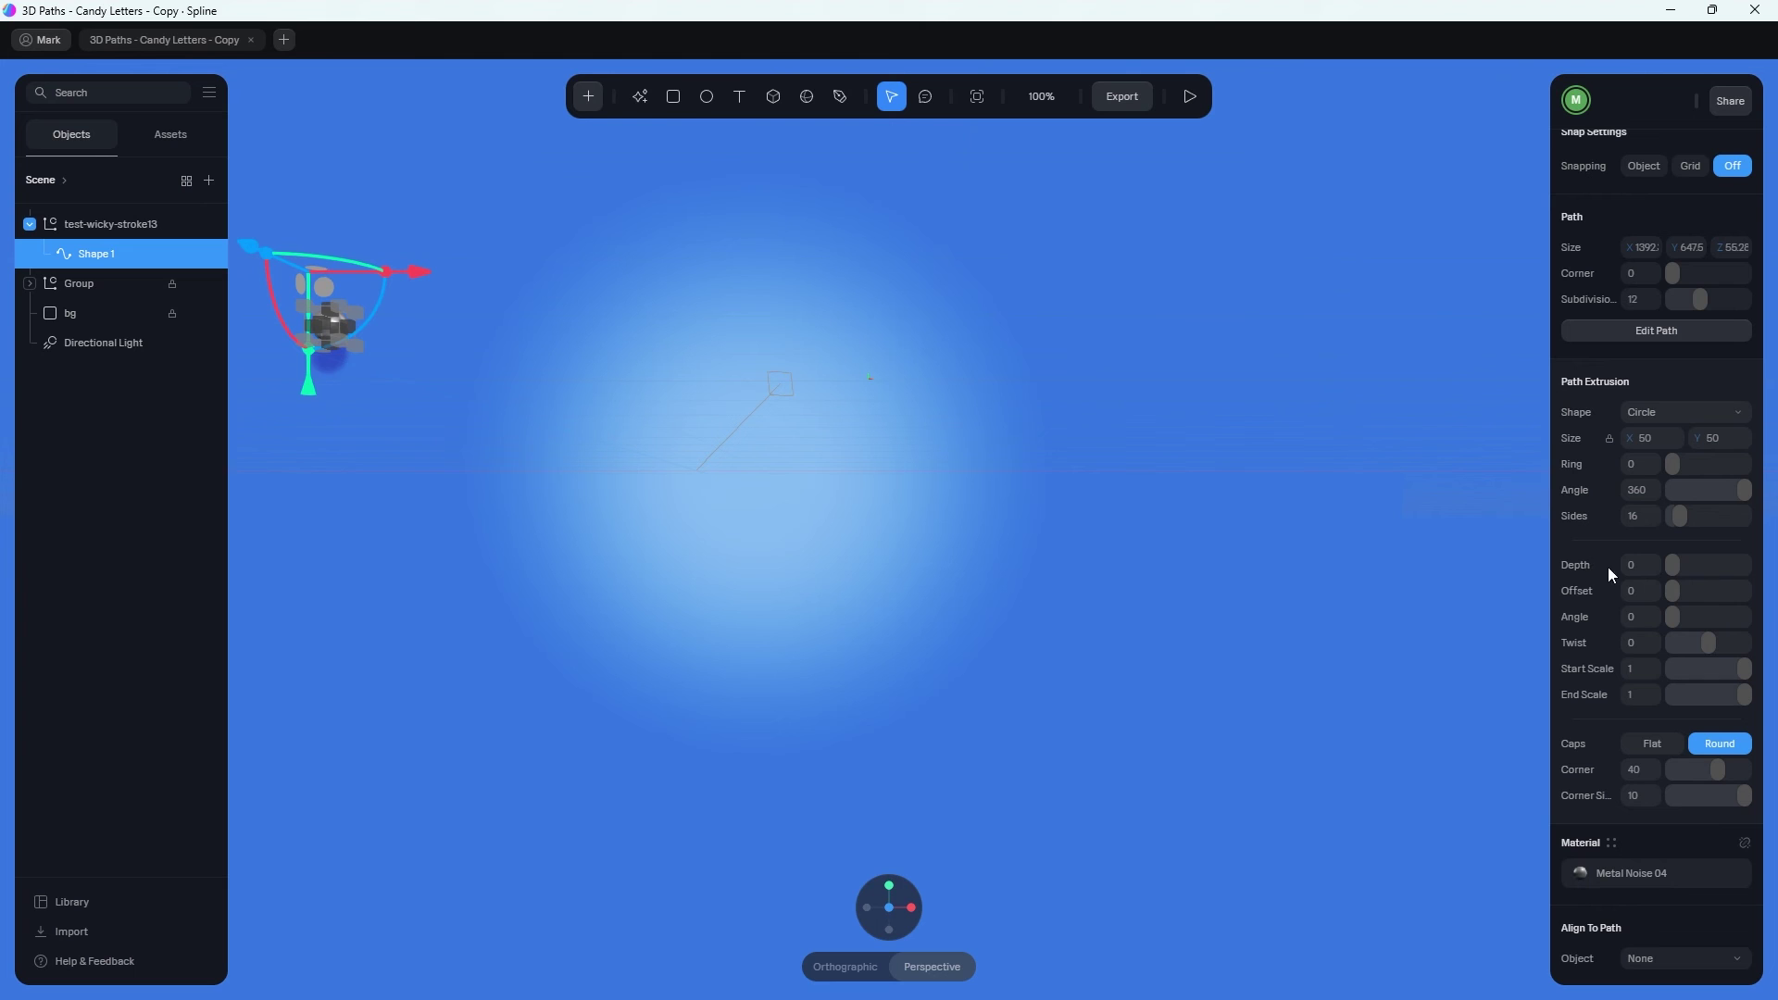
{"action": "scroll", "coordinate": [1602, 574], "scroll_direction": "up", "scroll_amount": 4}
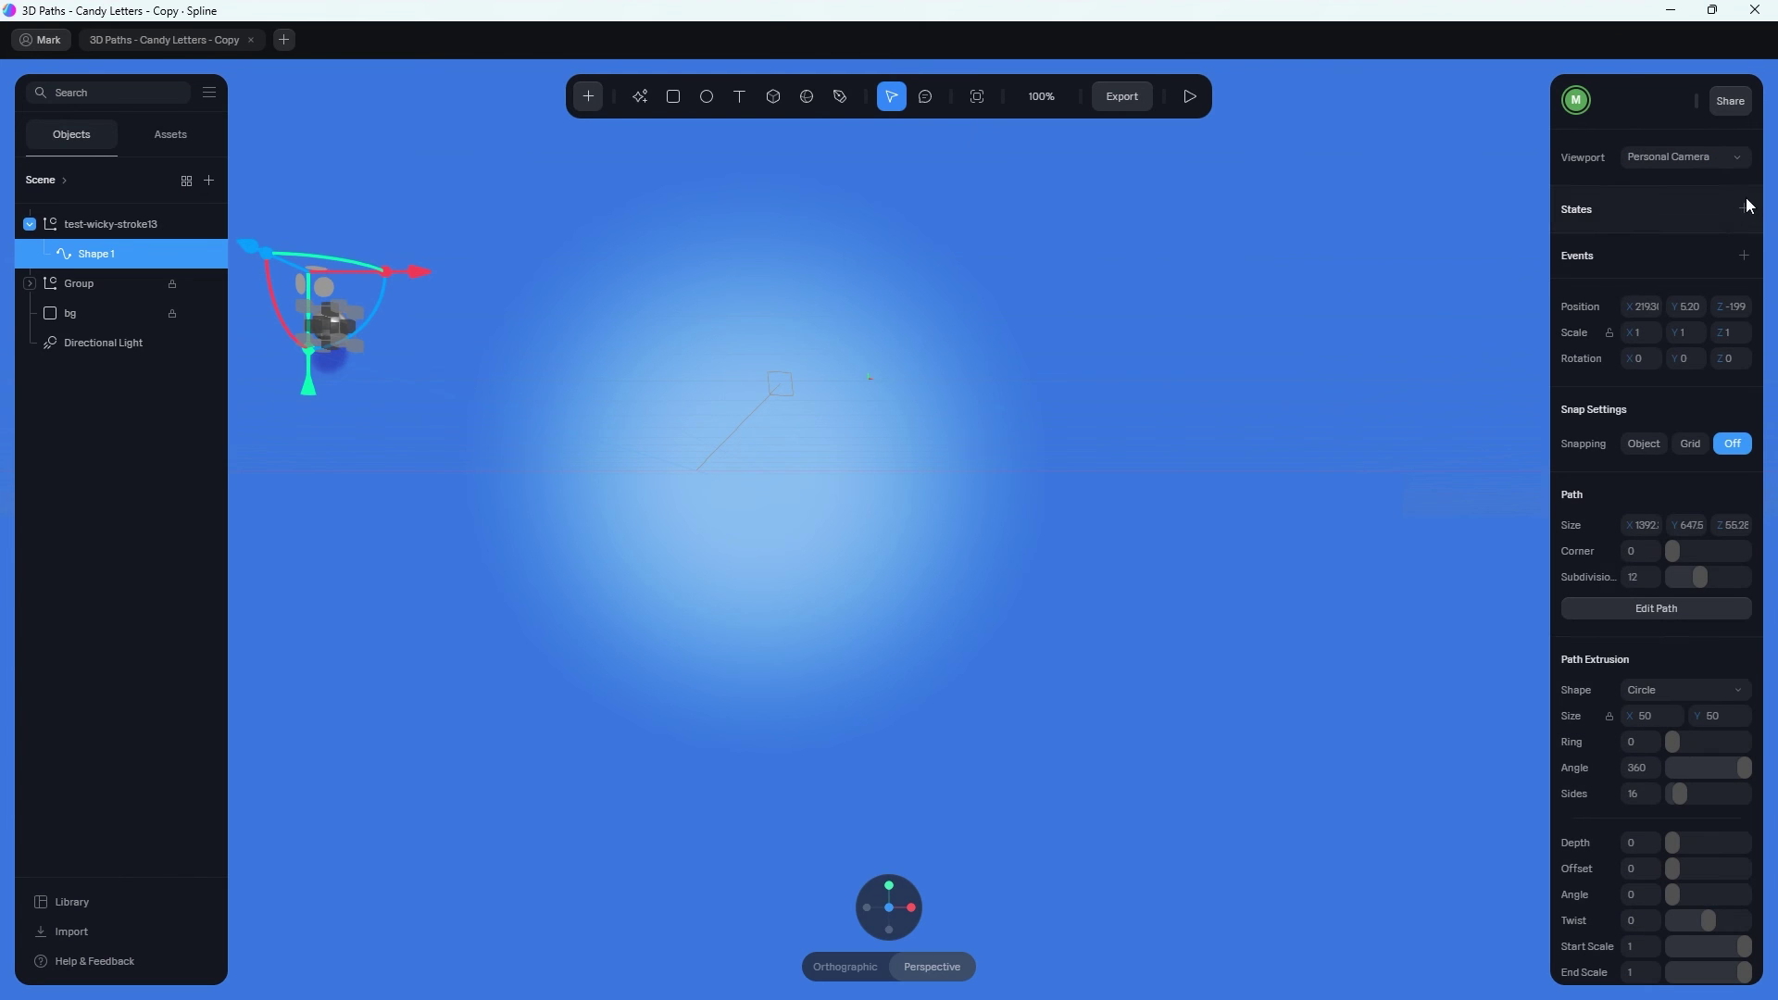
{"action": "left_click", "coordinate": [1744, 211]}
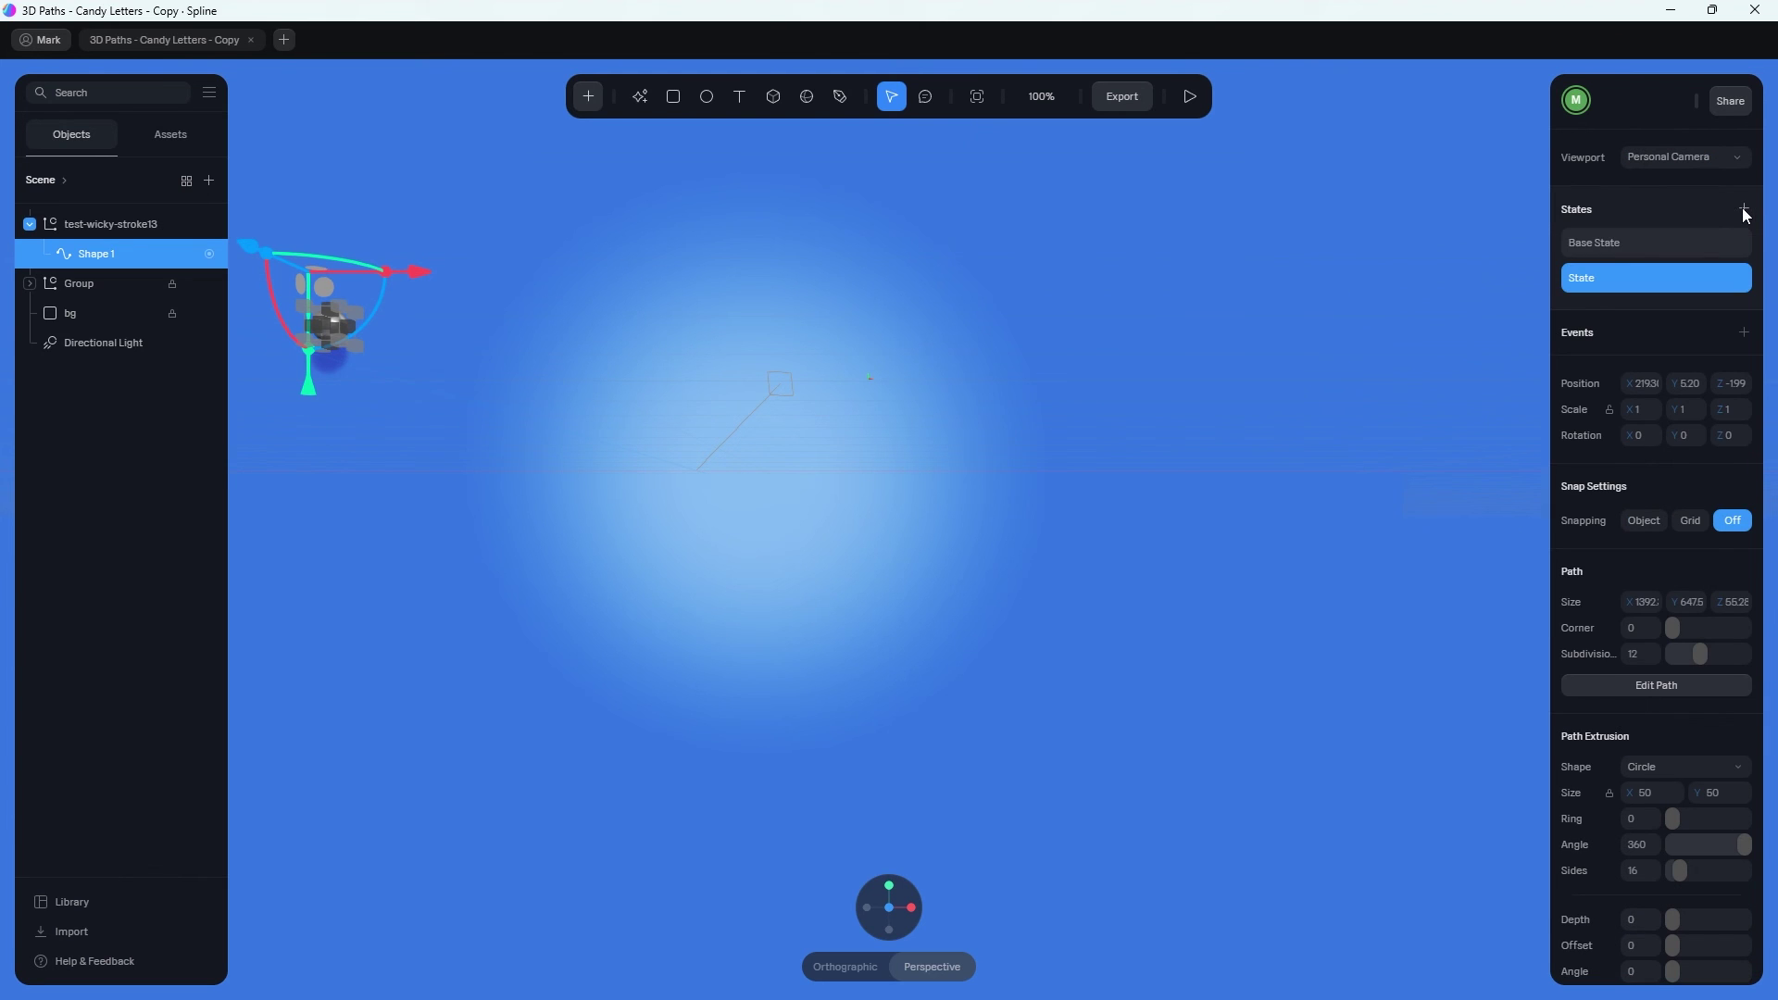
Compare Shape 1's Base State with its added State, and set the extrusion depth to 1 in the added State.
{"action": "left_click", "coordinate": [1648, 252]}
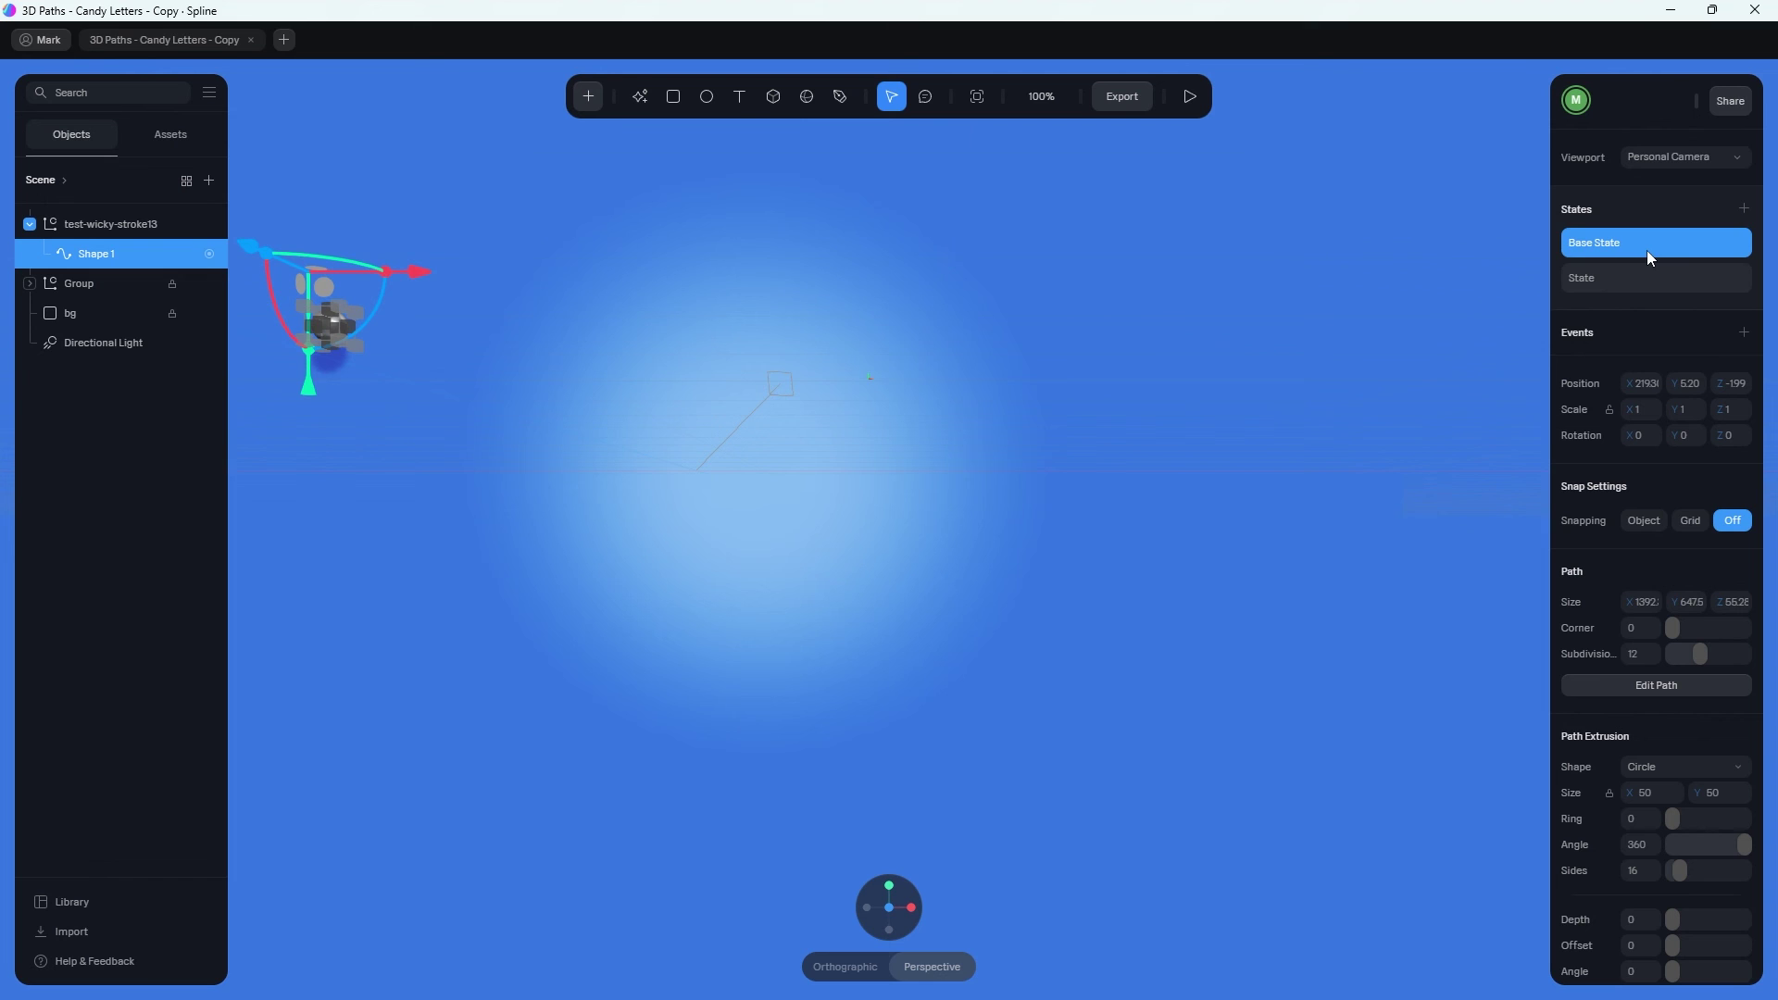
{"action": "left_click", "coordinate": [1608, 285]}
{"action": "left_click", "coordinate": [1592, 243]}
{"action": "left_click", "coordinate": [1593, 270]}
{"action": "left_click", "coordinate": [1608, 246]}
{"action": "scroll", "coordinate": [1619, 740], "scroll_direction": "down", "scroll_amount": 3}
{"action": "scroll", "coordinate": [1634, 702], "scroll_direction": "up", "scroll_amount": 3}
{"action": "scroll", "coordinate": [1626, 567], "scroll_direction": "down", "scroll_amount": 4}
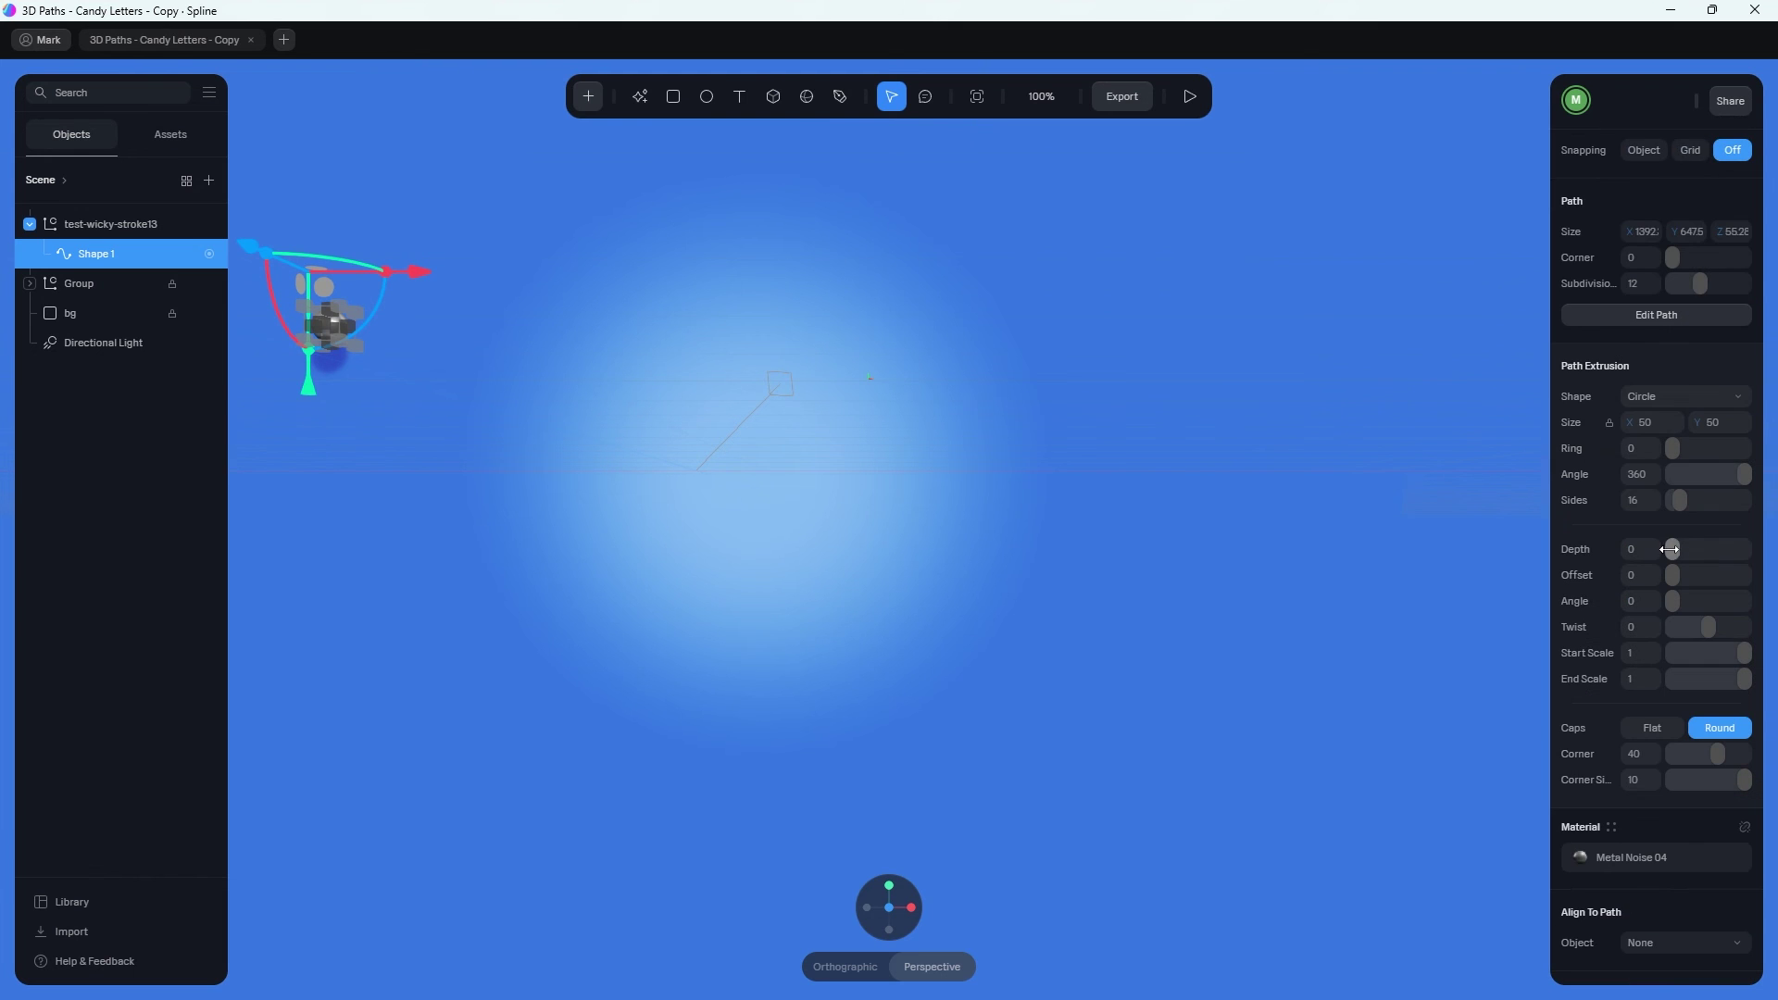
{"action": "left_click_drag", "start_coordinate": [1675, 550], "coordinate": [1758, 555]}
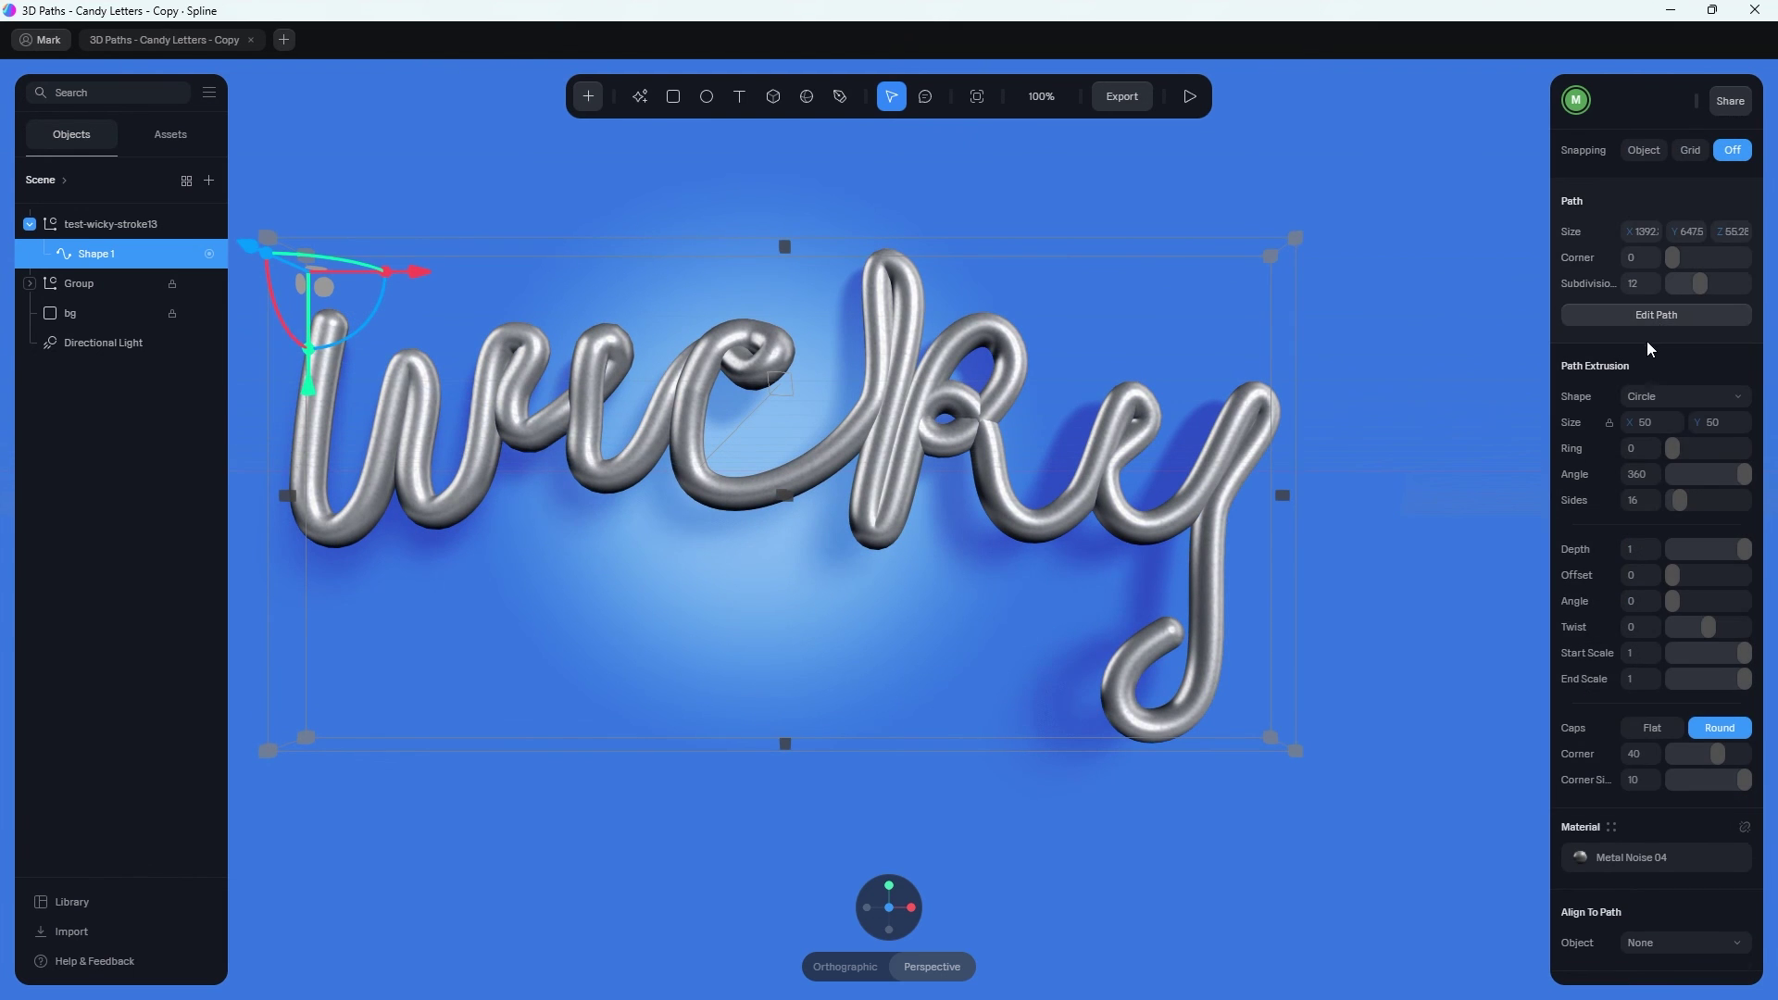
{"action": "scroll", "coordinate": [1656, 341], "scroll_direction": "up", "scroll_amount": 4}
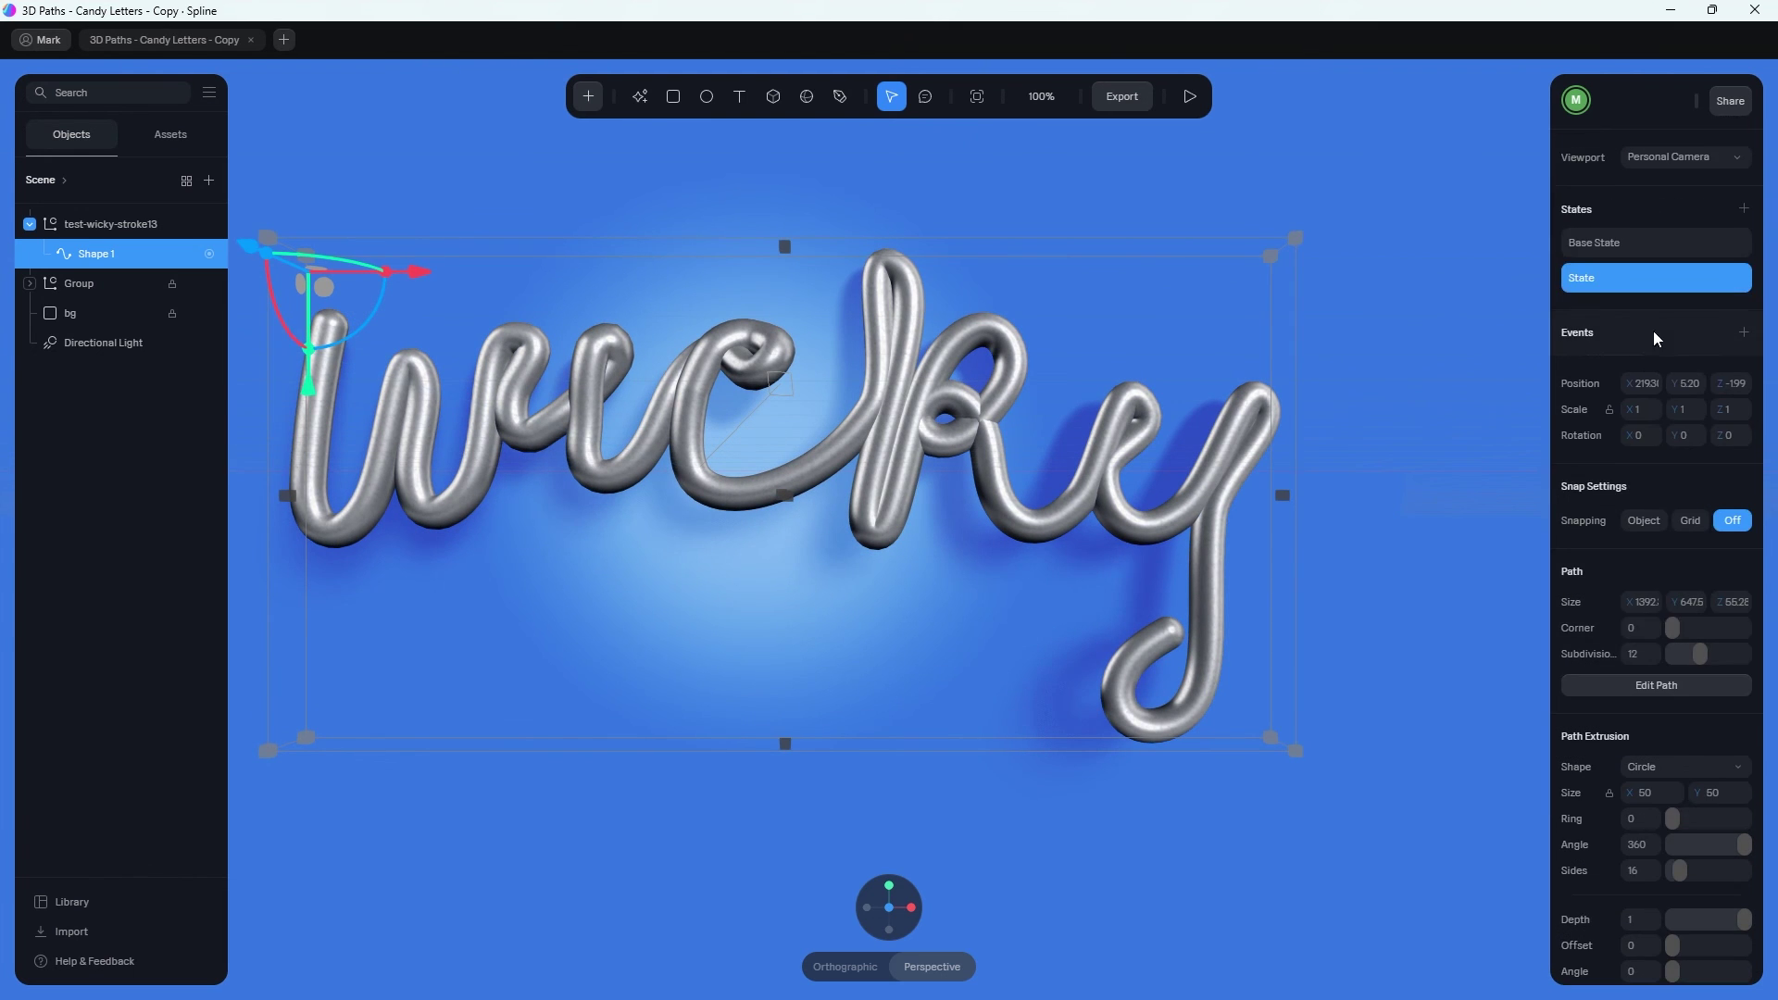
Add a Start event to Shape 1 with a Transition action and expand that action's settings.
{"action": "left_click", "coordinate": [1745, 333]}
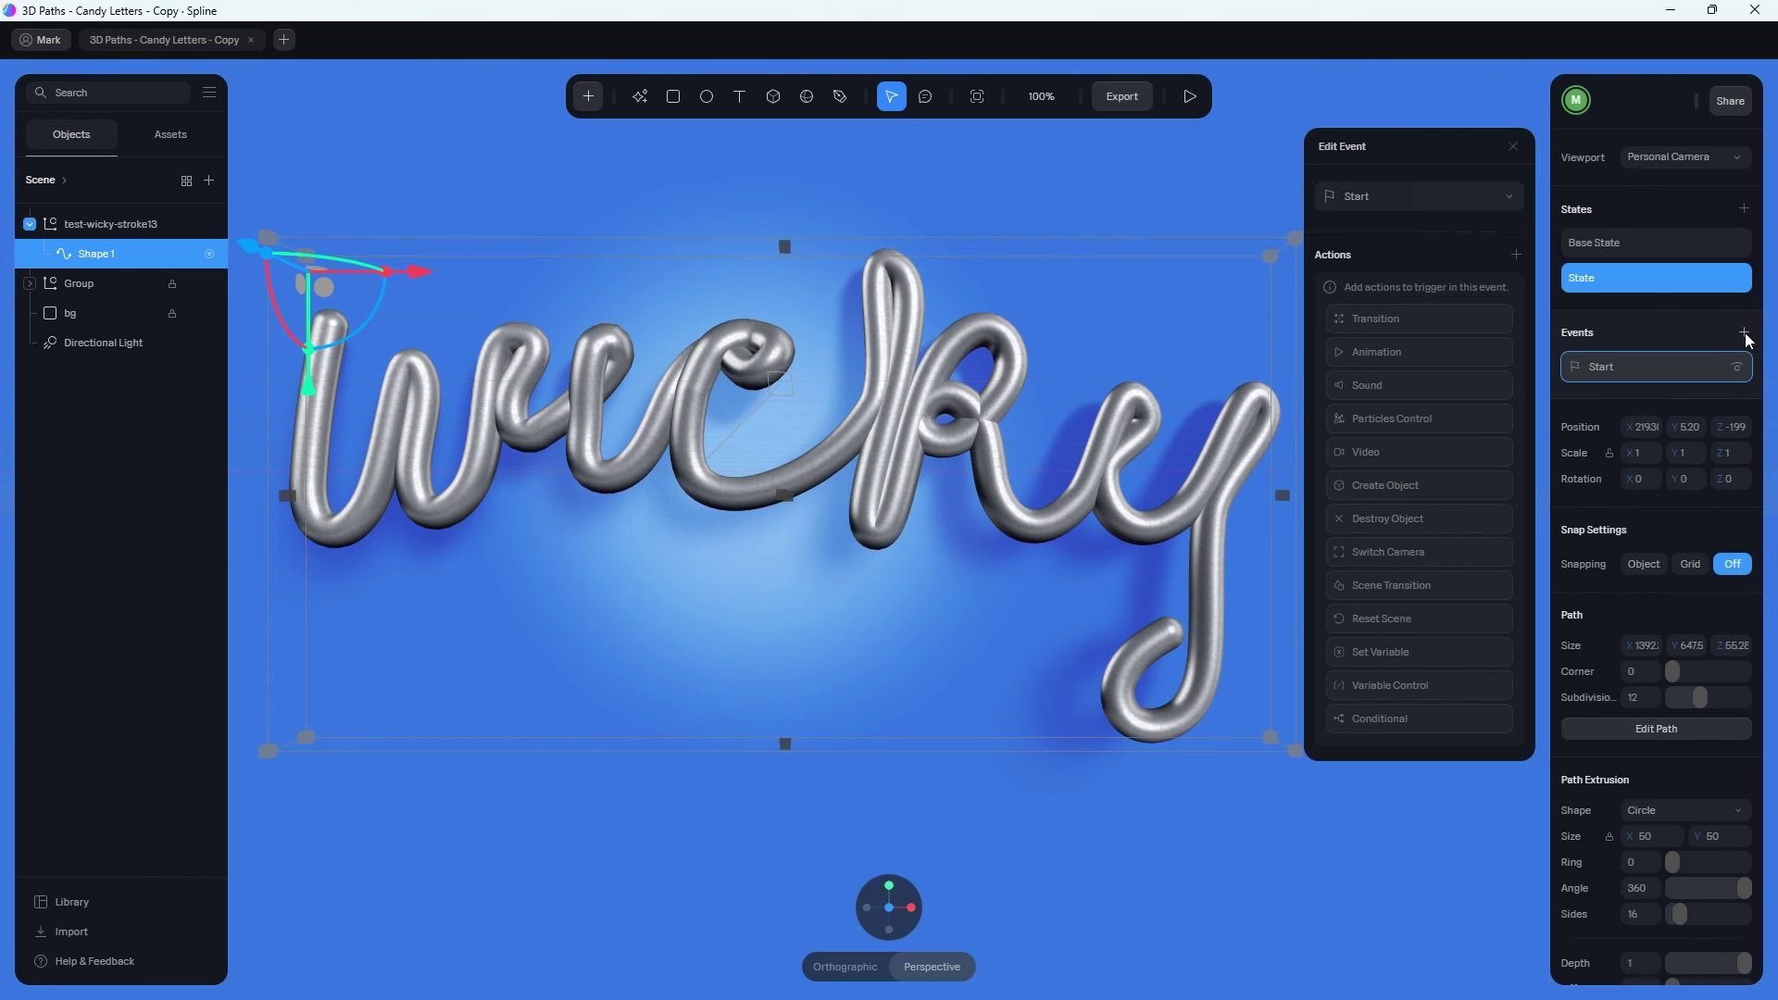
{"action": "left_click", "coordinate": [1392, 321]}
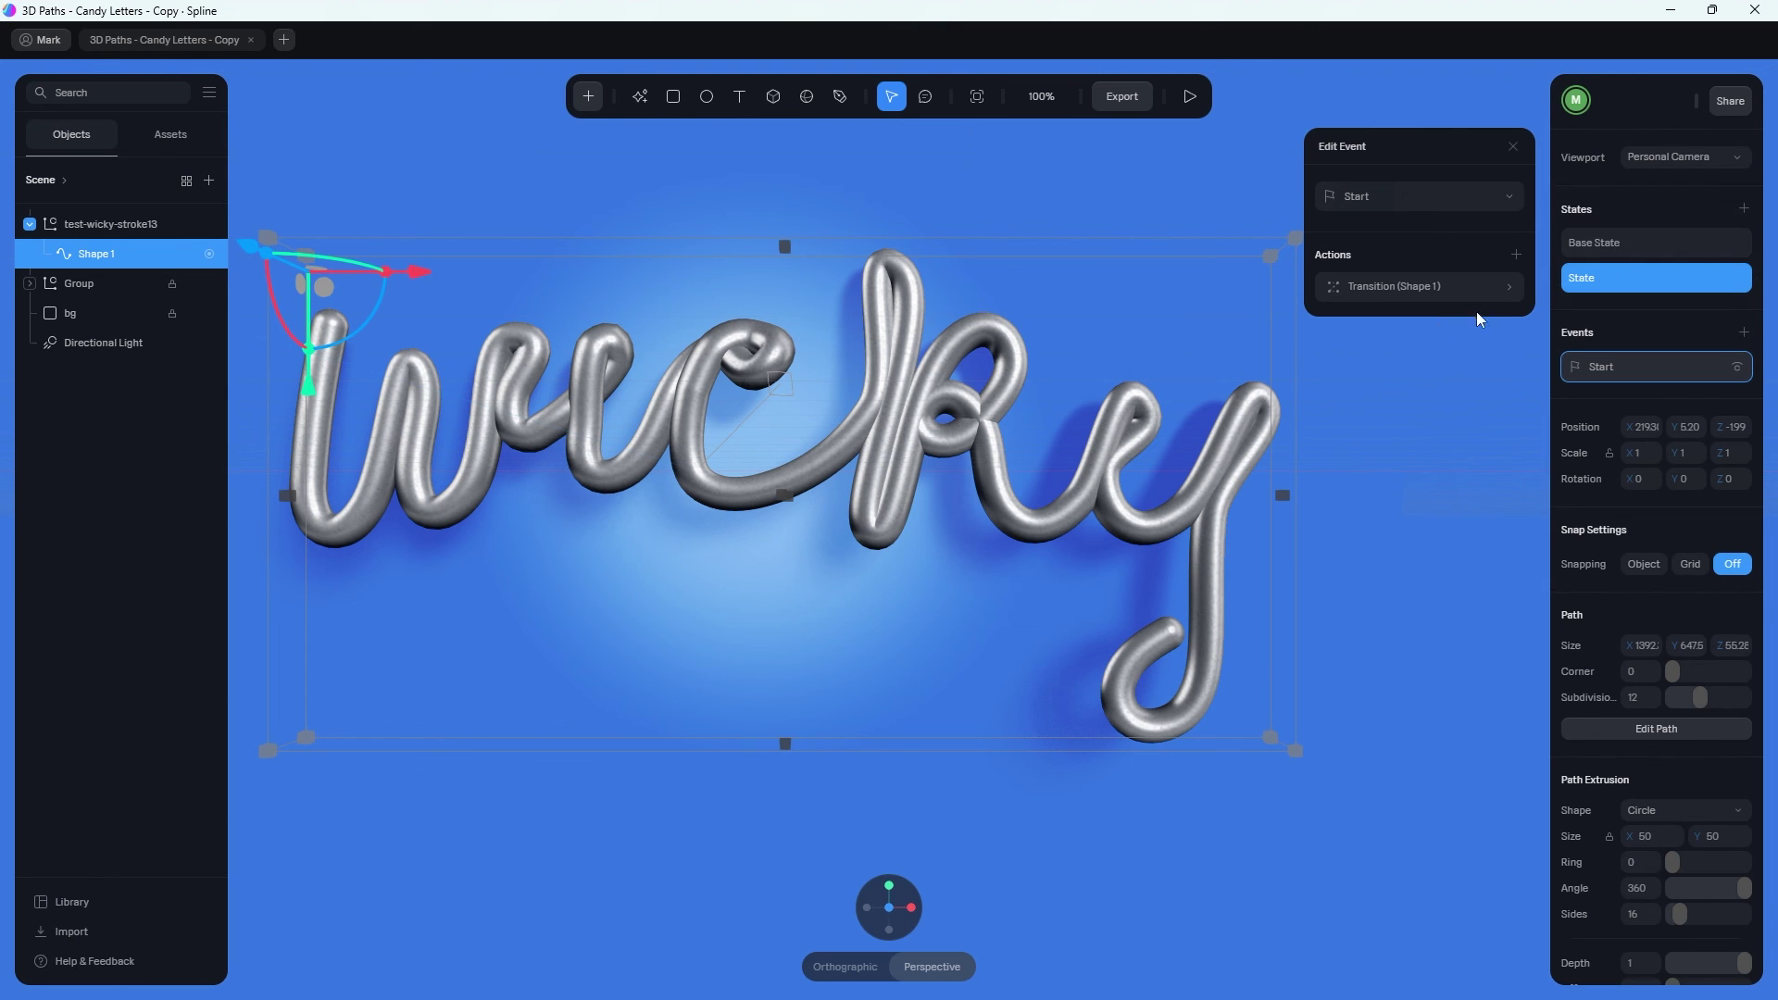
{"action": "left_click", "coordinate": [1457, 286]}
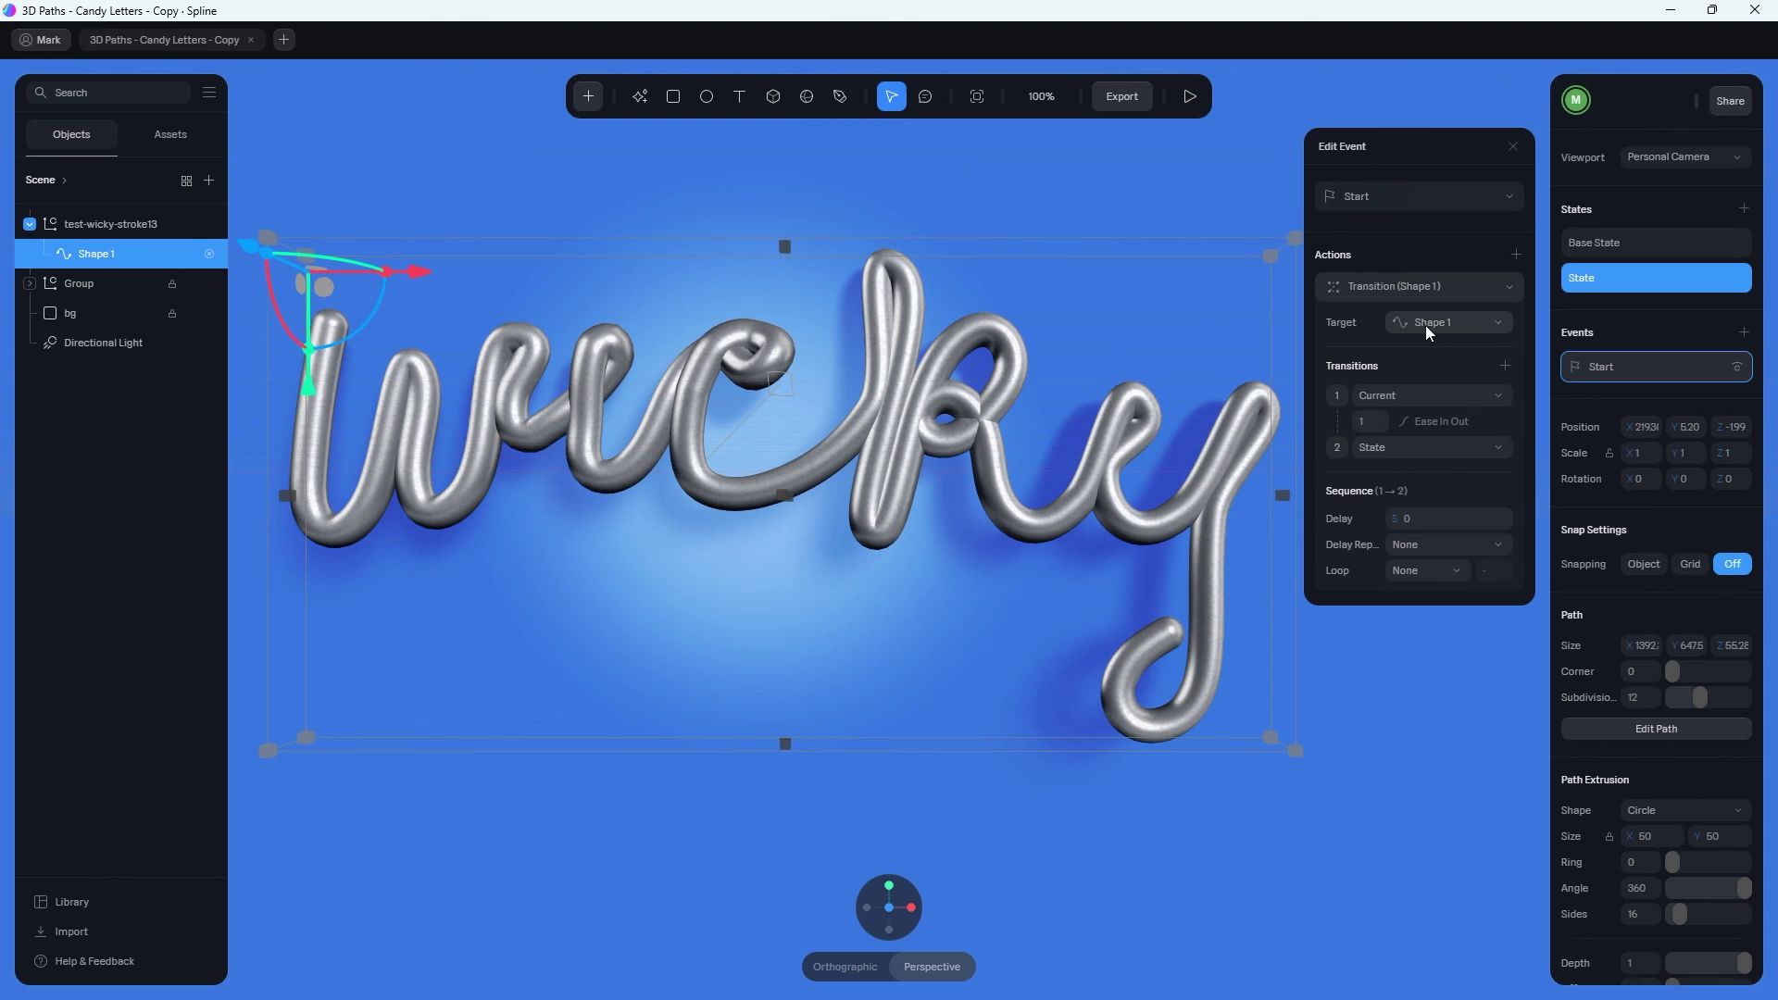
Make the transition start from Base State and set its duration to State to 5 seconds.
{"action": "left_click", "coordinate": [1437, 396]}
{"action": "left_click", "coordinate": [1422, 433]}
{"action": "left_click", "coordinate": [1429, 442]}
{"action": "left_click", "coordinate": [1419, 442]}
{"action": "key", "text": "BackSpace"}
{"action": "type", "text": "5"}
{"action": "key", "text": "Return"}
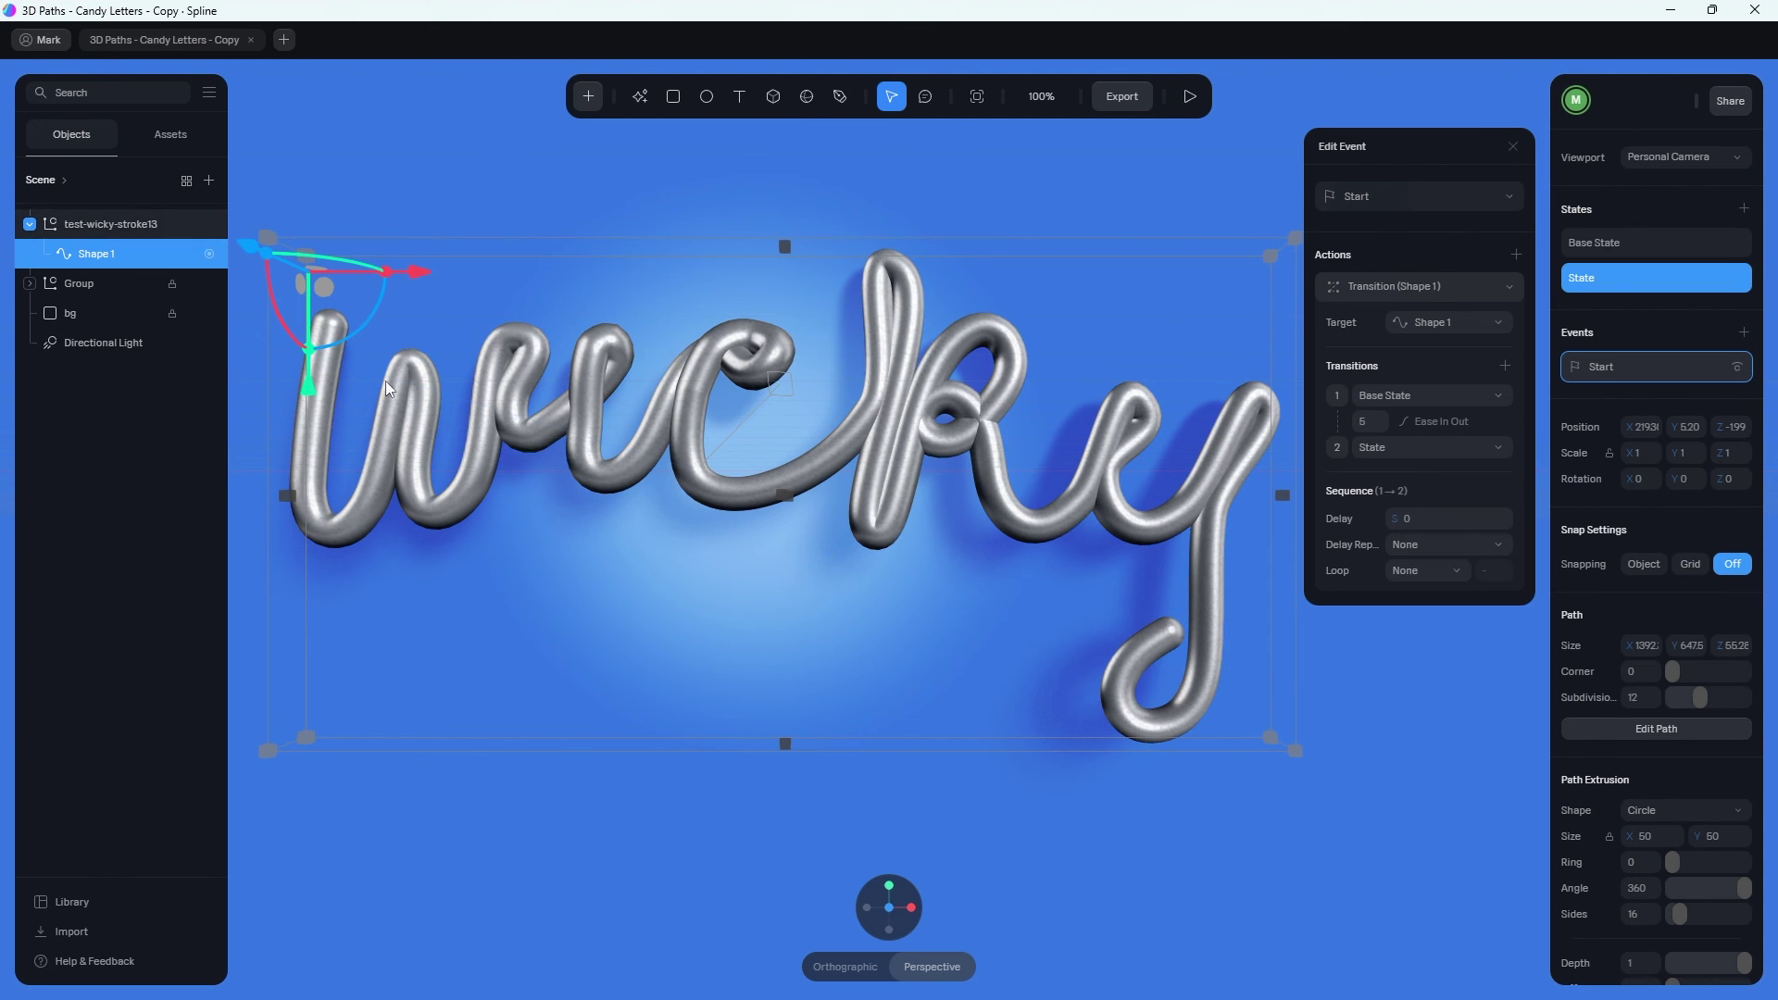
Preview the lettering's drawing animation in play mode, and check the transition's Ease In Out settings.
{"action": "left_click", "coordinate": [1191, 96]}
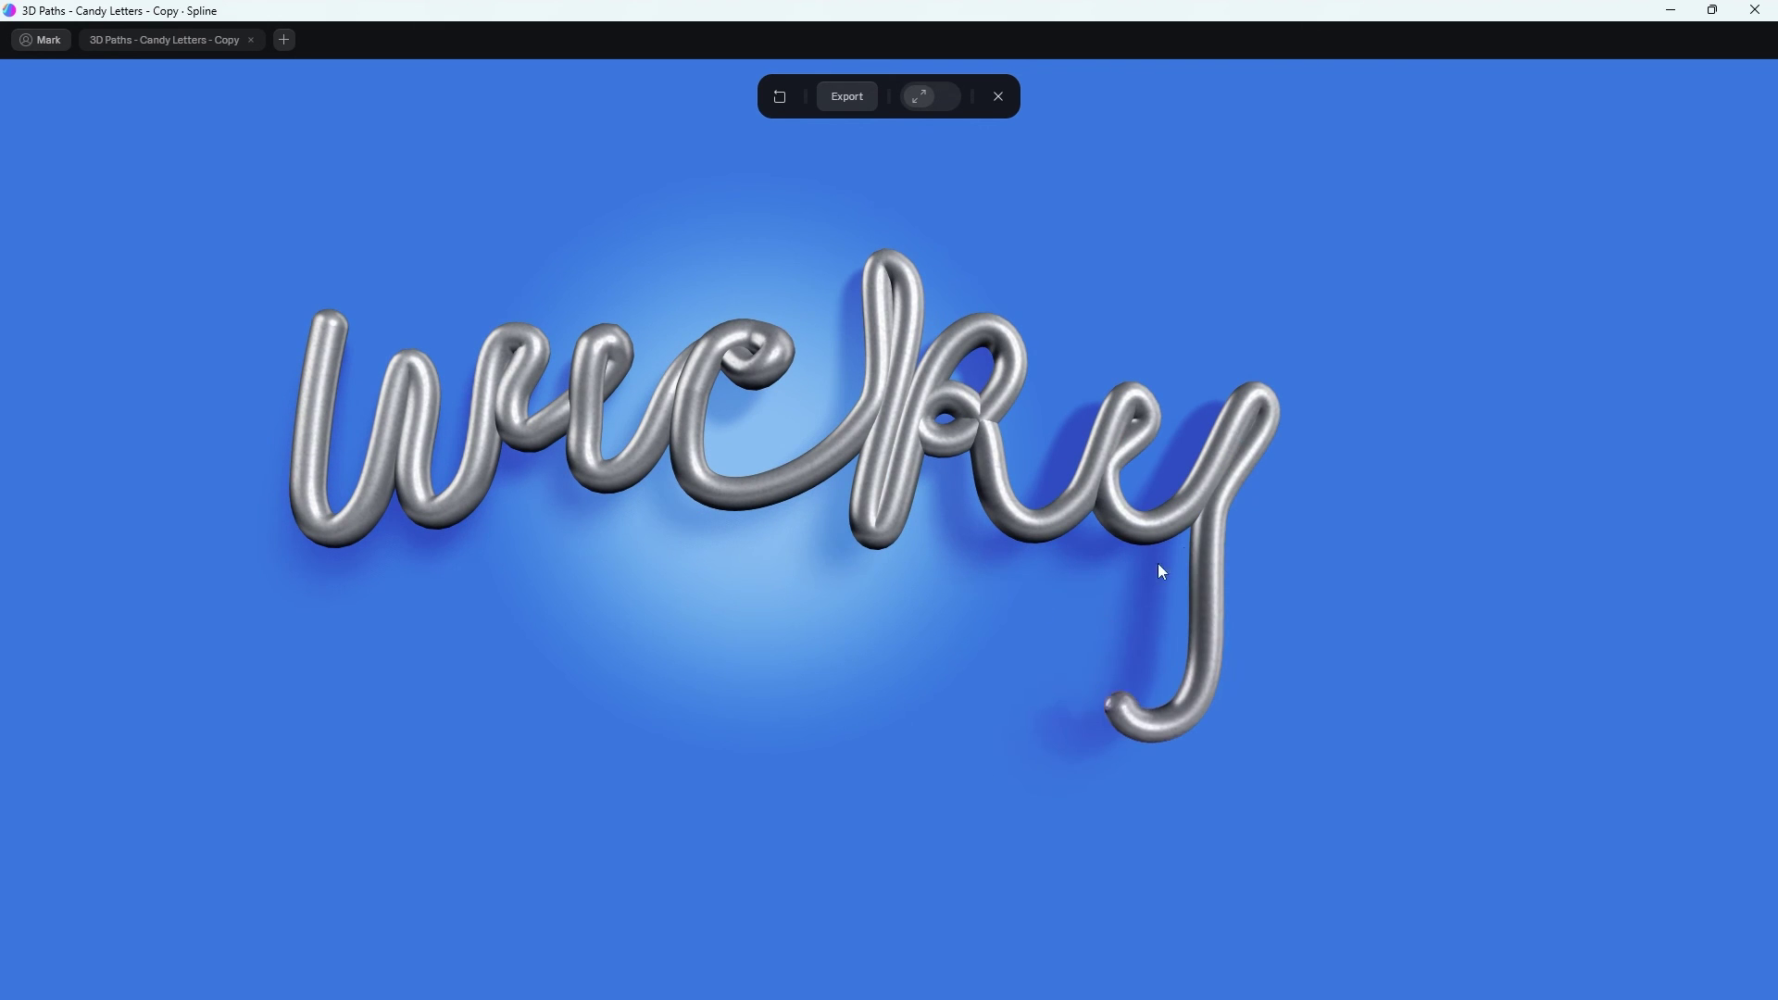
{"action": "left_click", "coordinate": [1002, 104]}
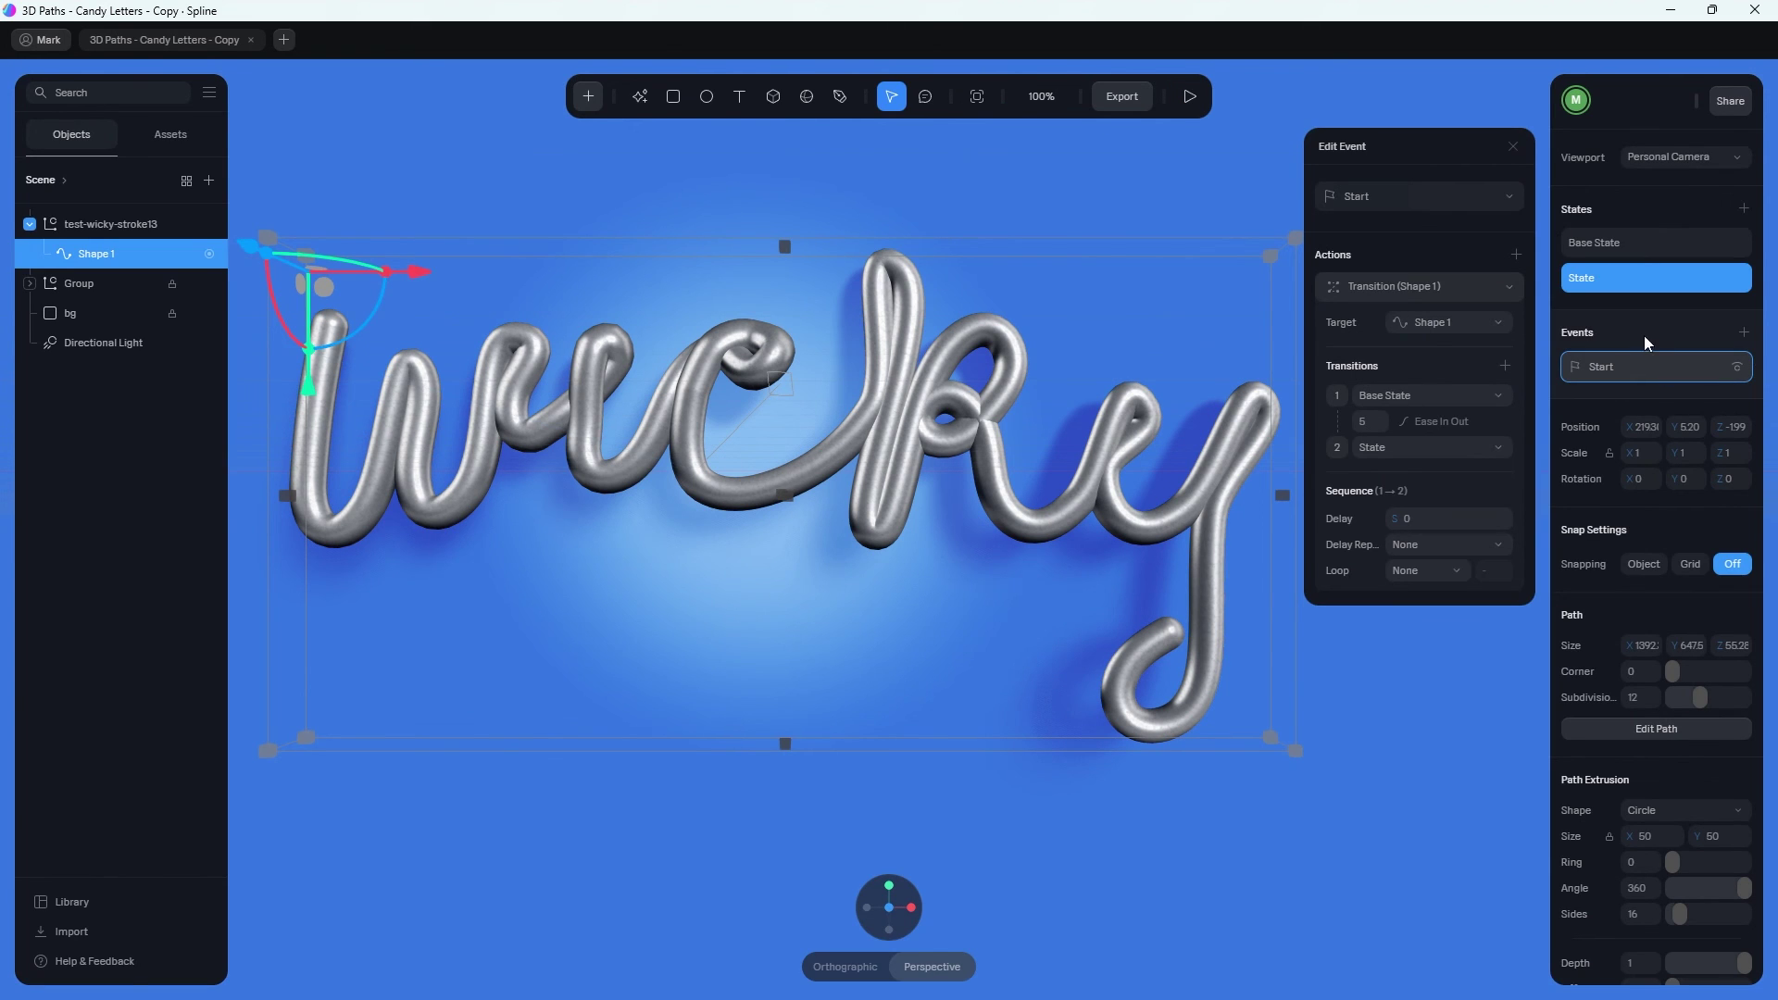
{"action": "left_click", "coordinate": [1466, 423]}
{"action": "left_click", "coordinate": [1419, 367]}
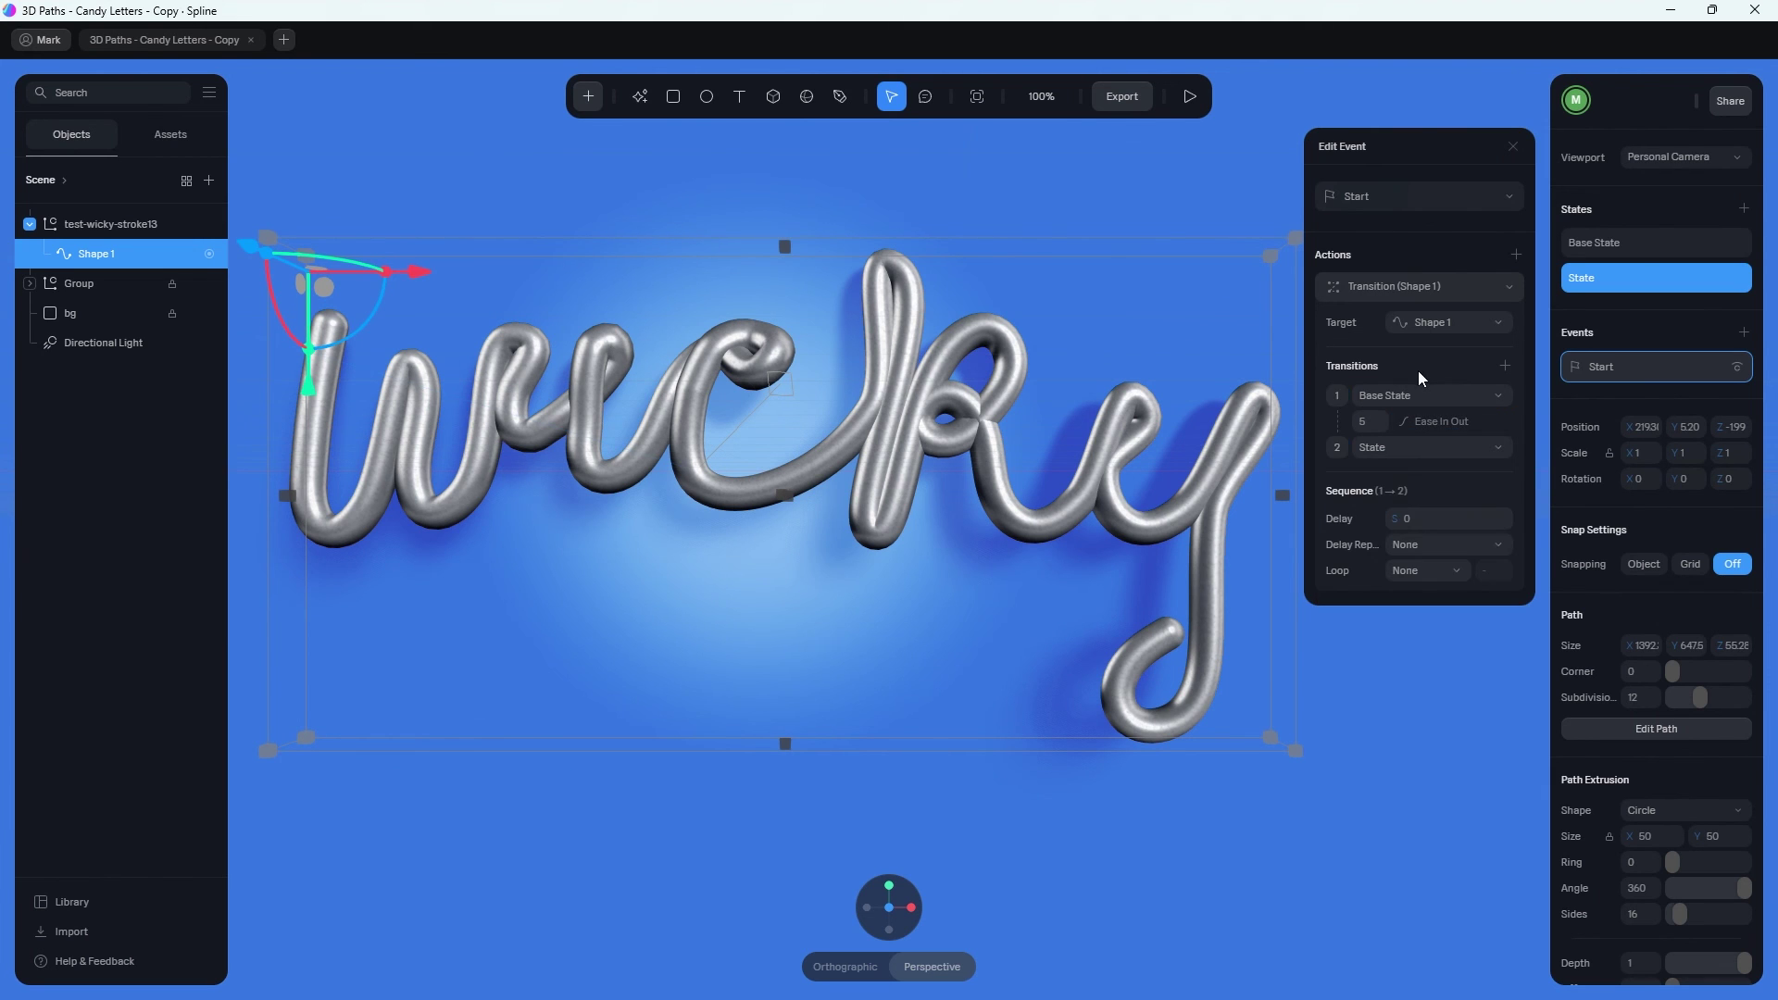